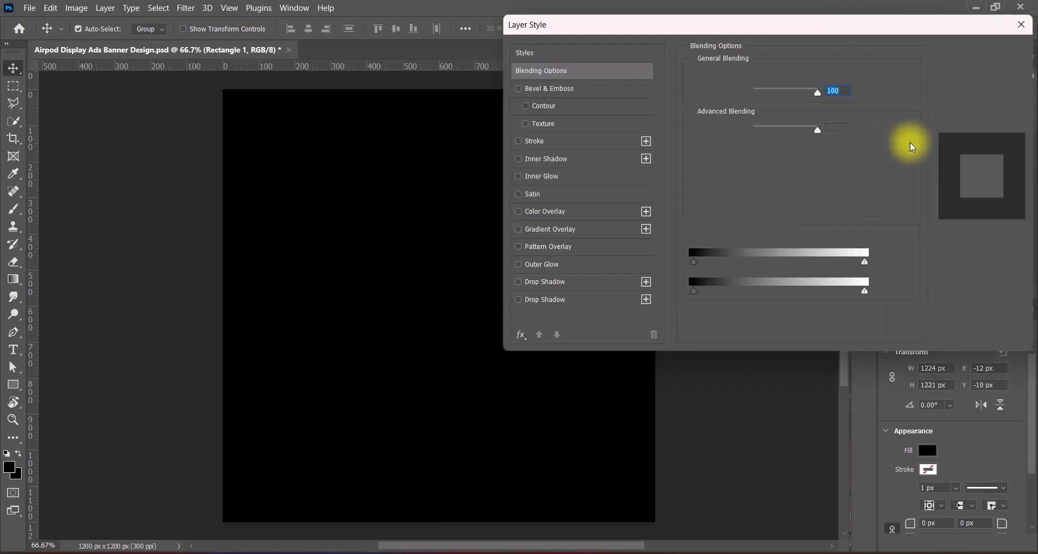
Enable a gradient overlay on the full-canvas black rectangle and set its angle to -51 degrees
click(518, 229)
click(547, 229)
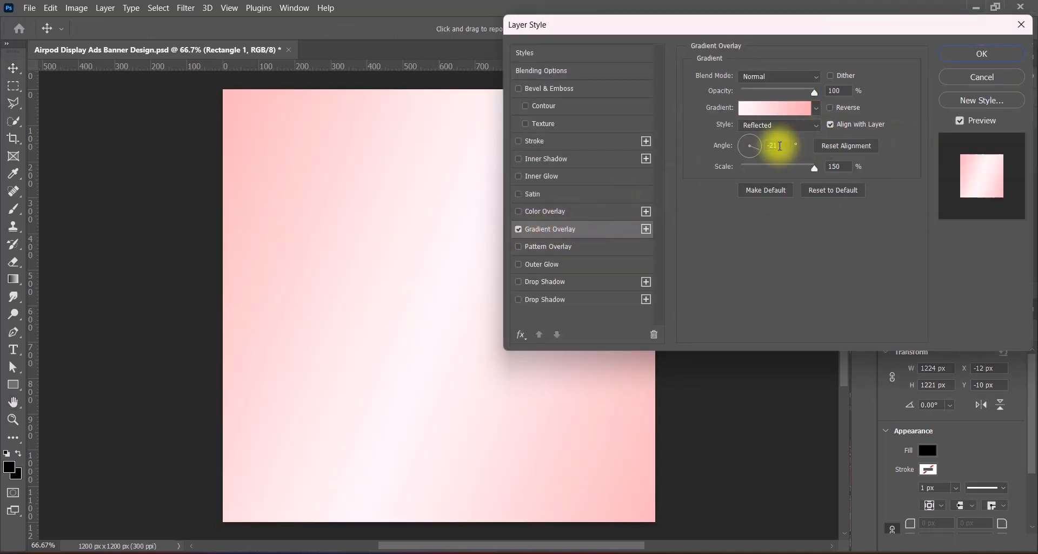
drag(780, 146, 748, 146)
text(33)
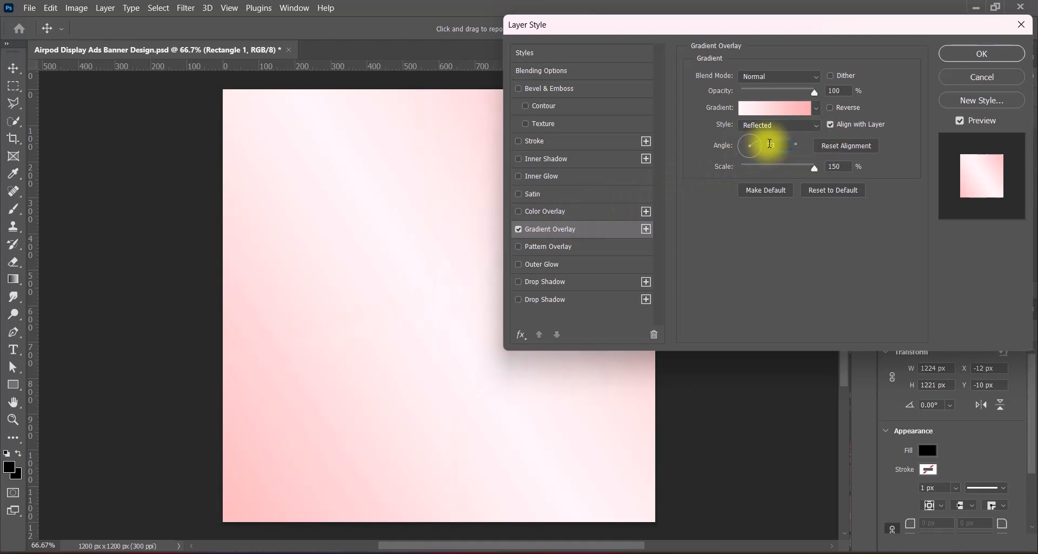
click(770, 144)
text(-)
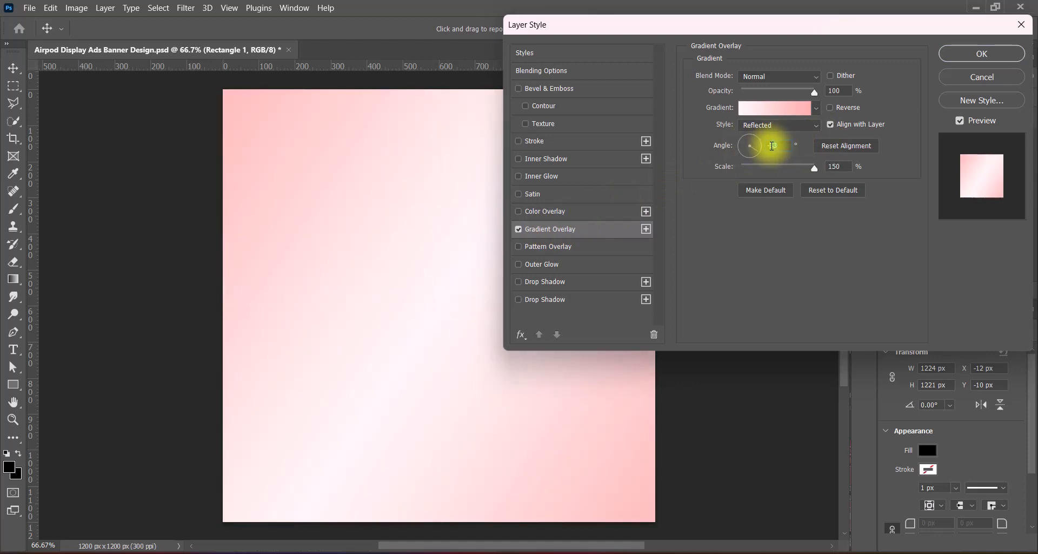
text(51)
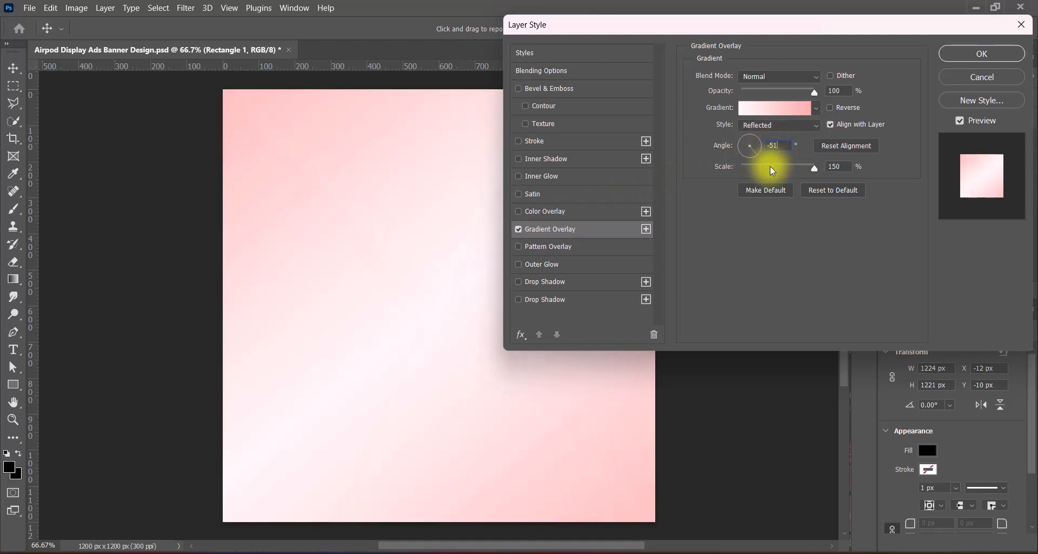
Try two gradient presets from the Pastels group on the rectangle's gradient overlay
click(783, 108)
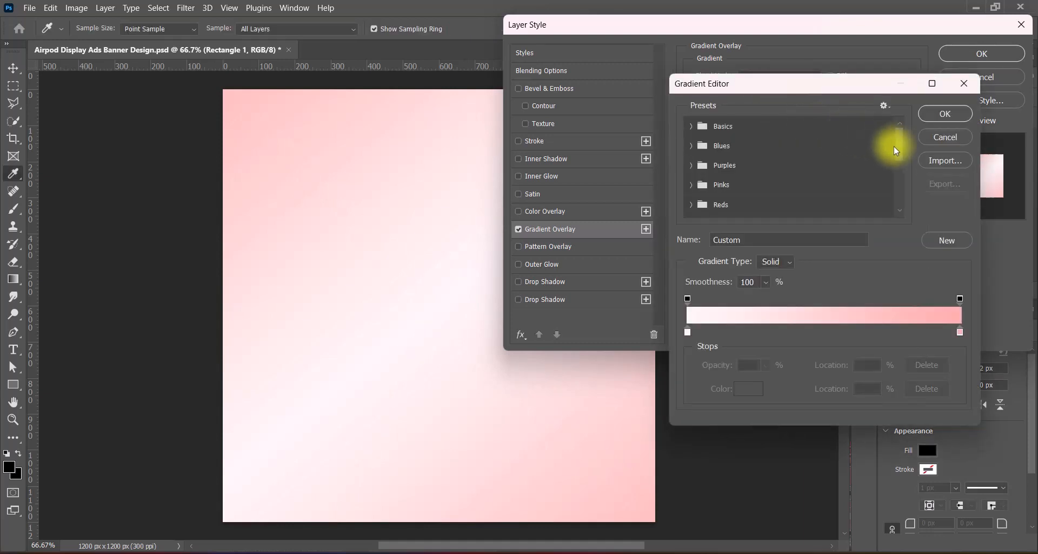
click(956, 137)
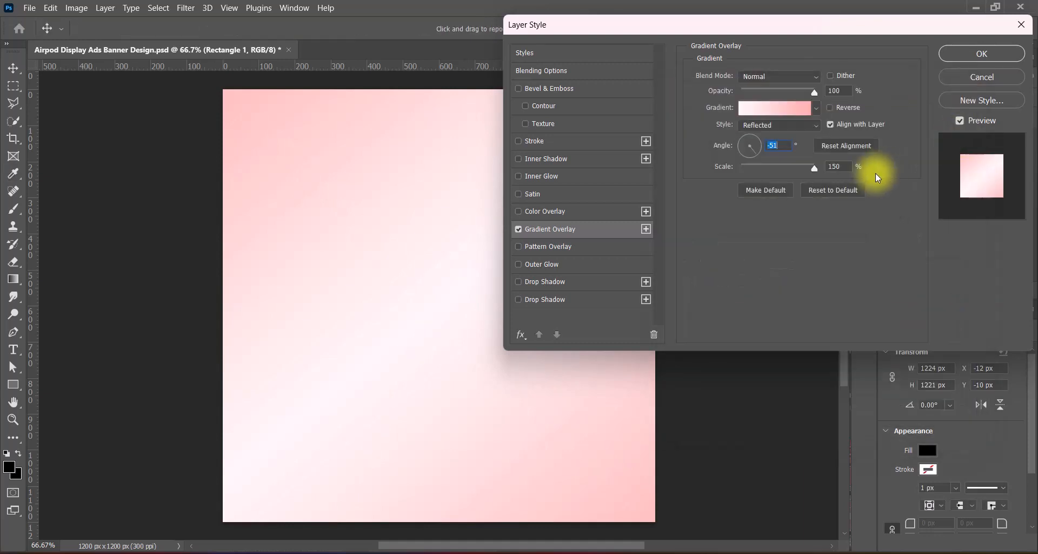
click(816, 108)
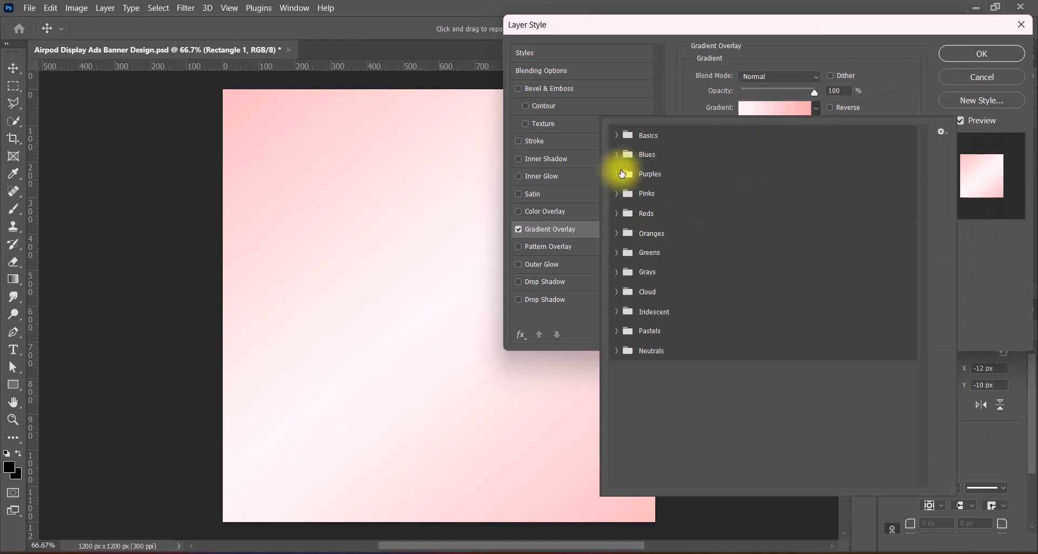
click(616, 331)
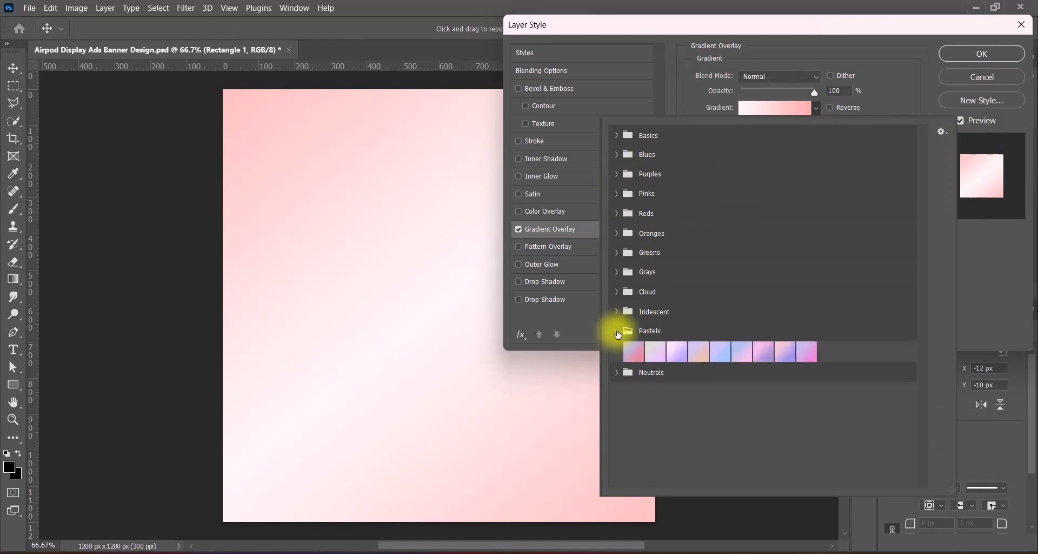
click(655, 352)
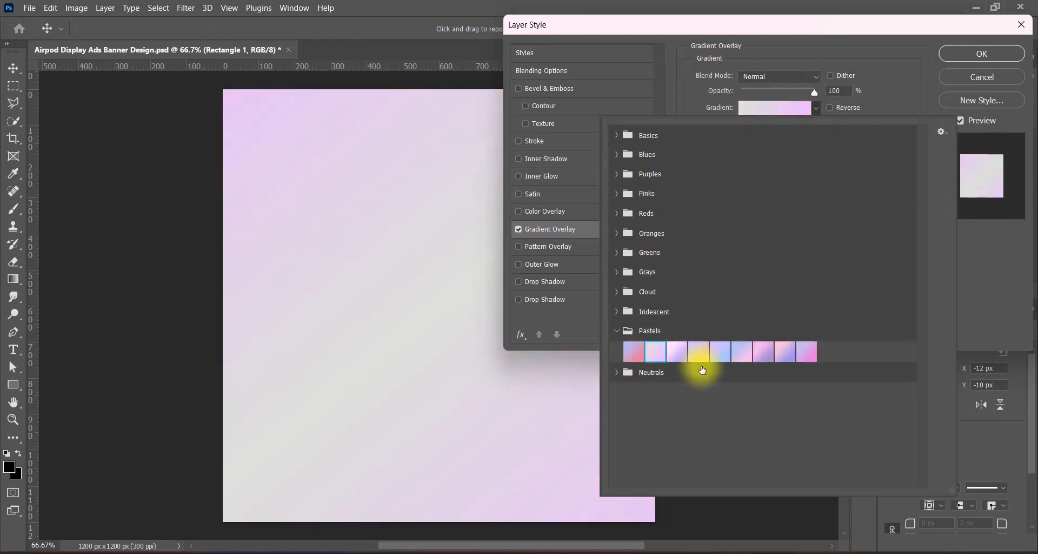
click(724, 353)
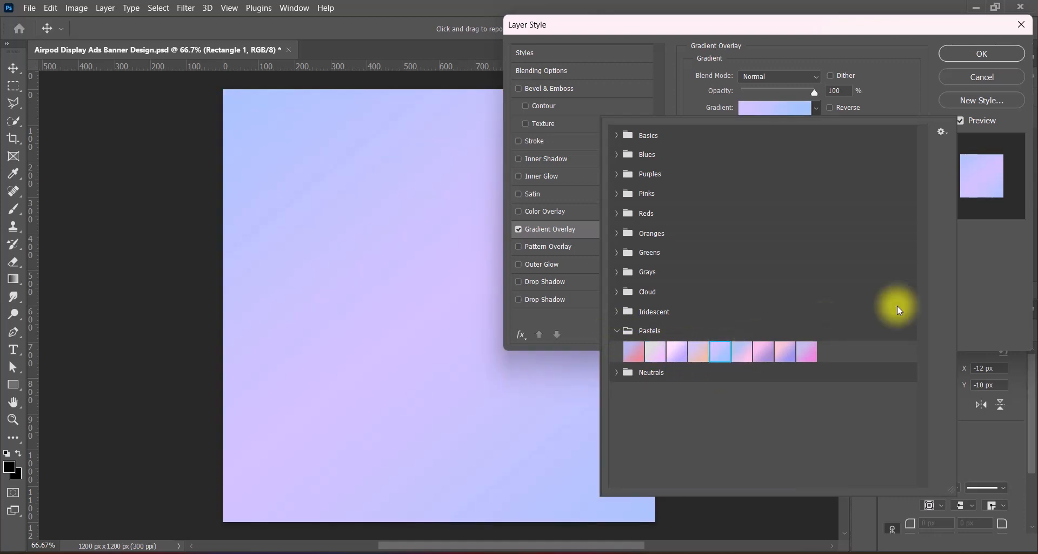
Compare several Iridescent gradient presets and apply the pale blue to light orange Iridescent_19 to the overlay
click(616, 311)
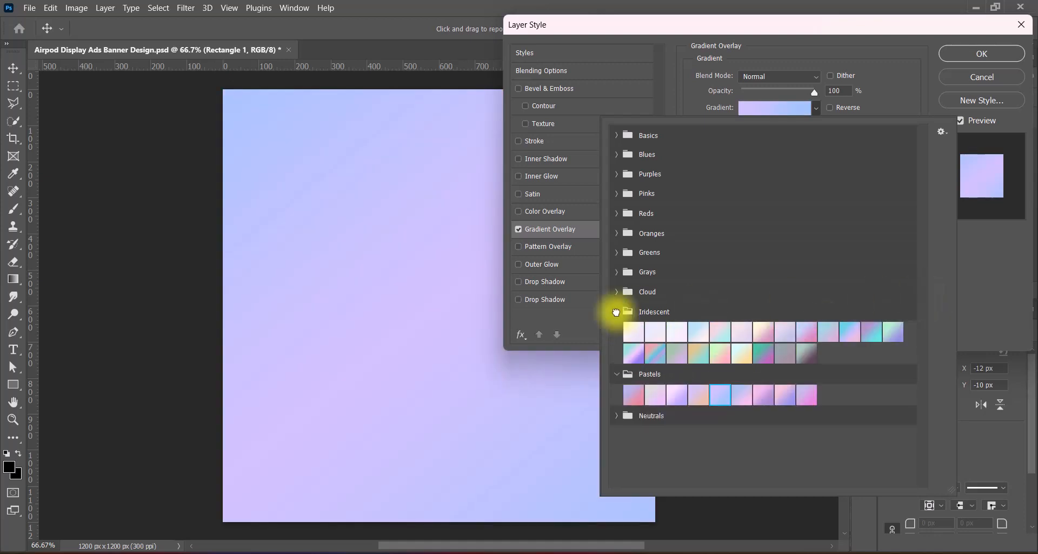
click(635, 356)
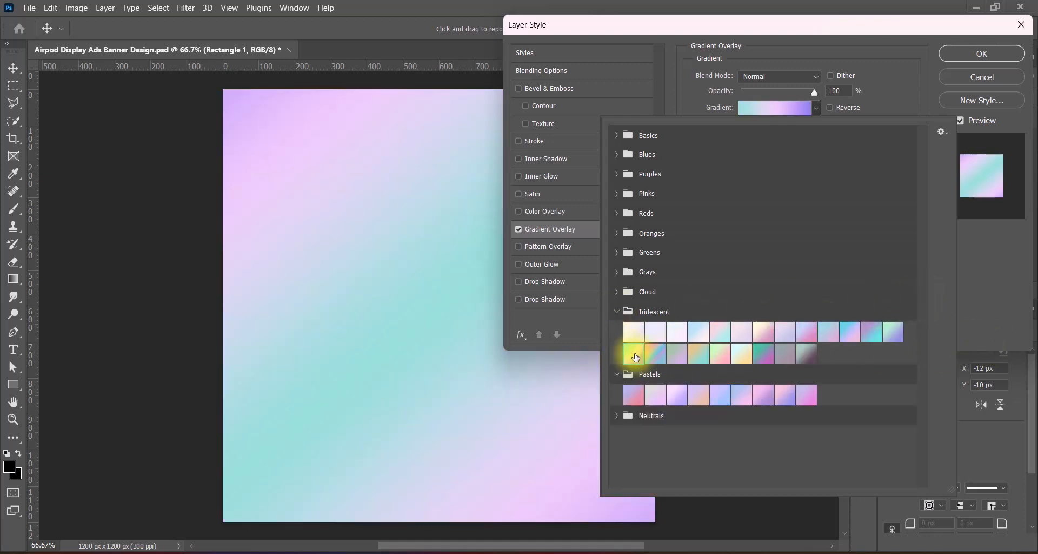
click(654, 332)
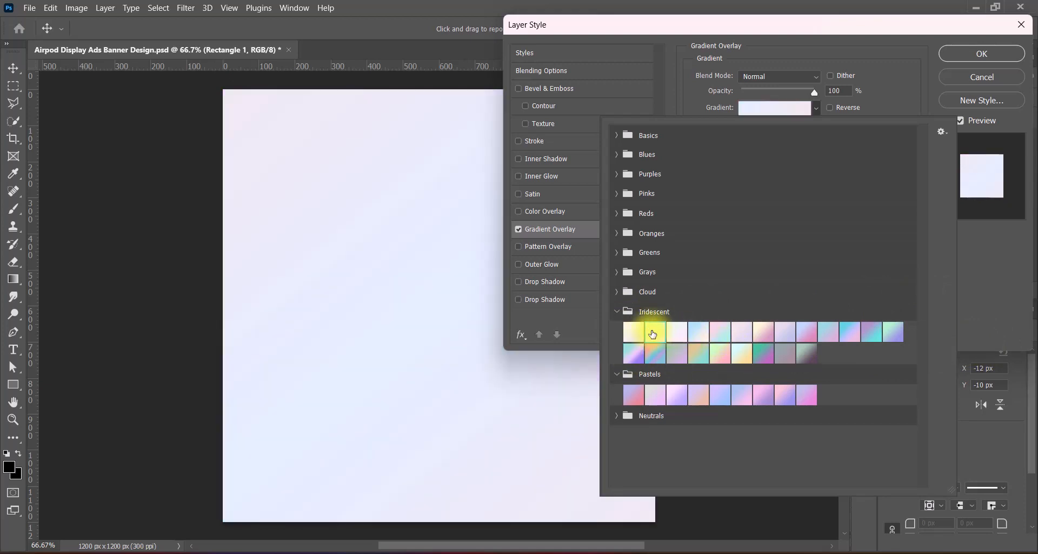
click(721, 331)
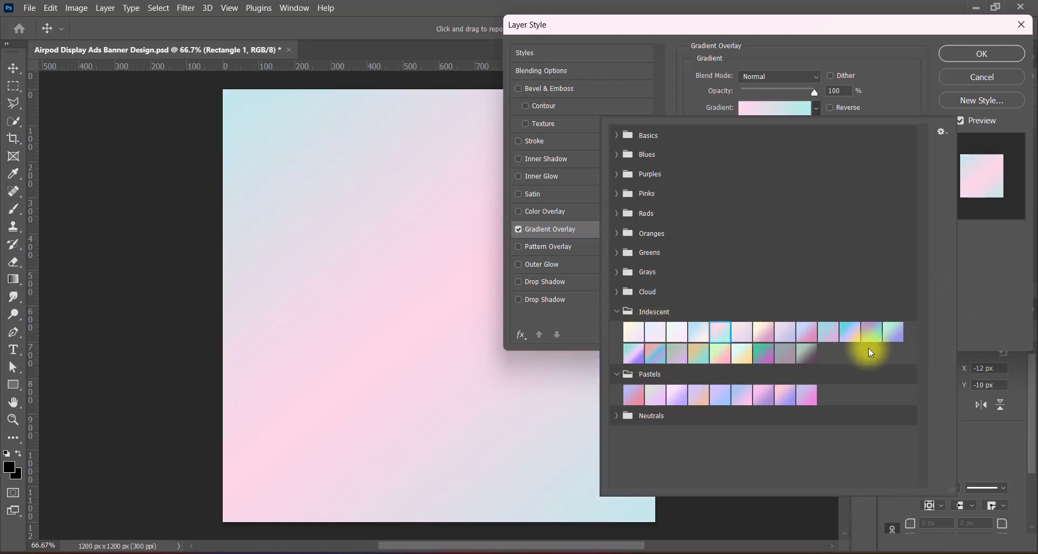
click(654, 355)
click(634, 355)
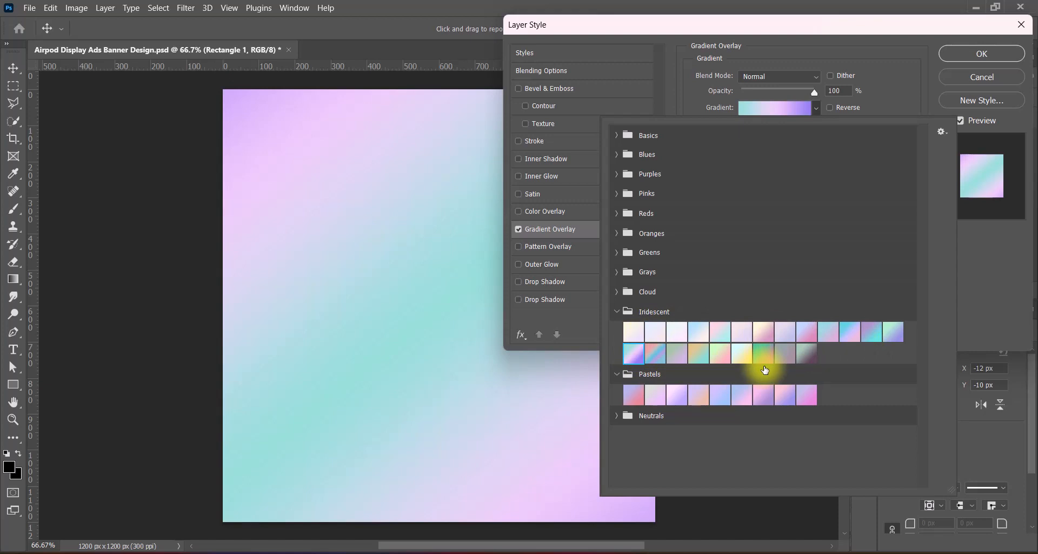
click(784, 332)
click(634, 353)
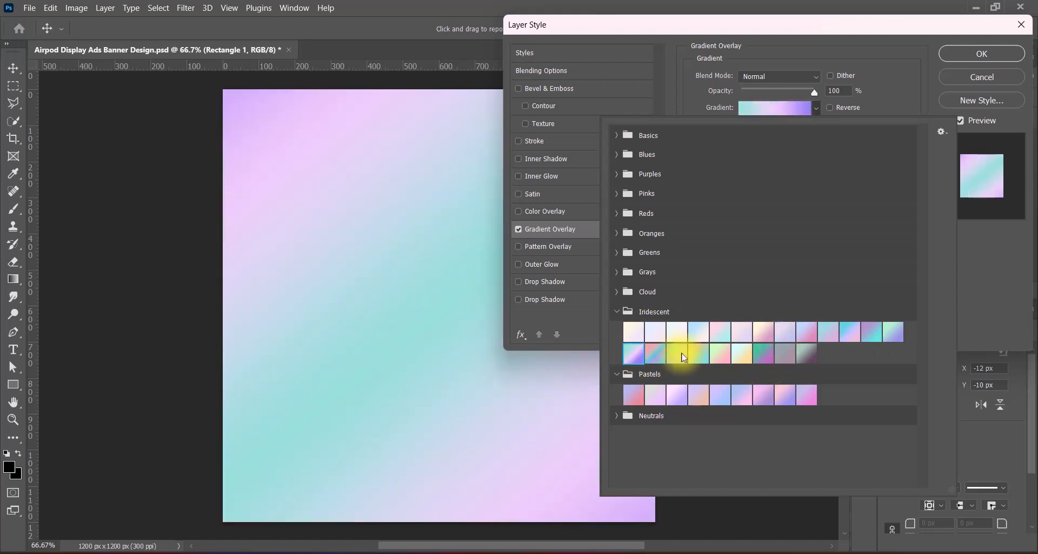
click(634, 332)
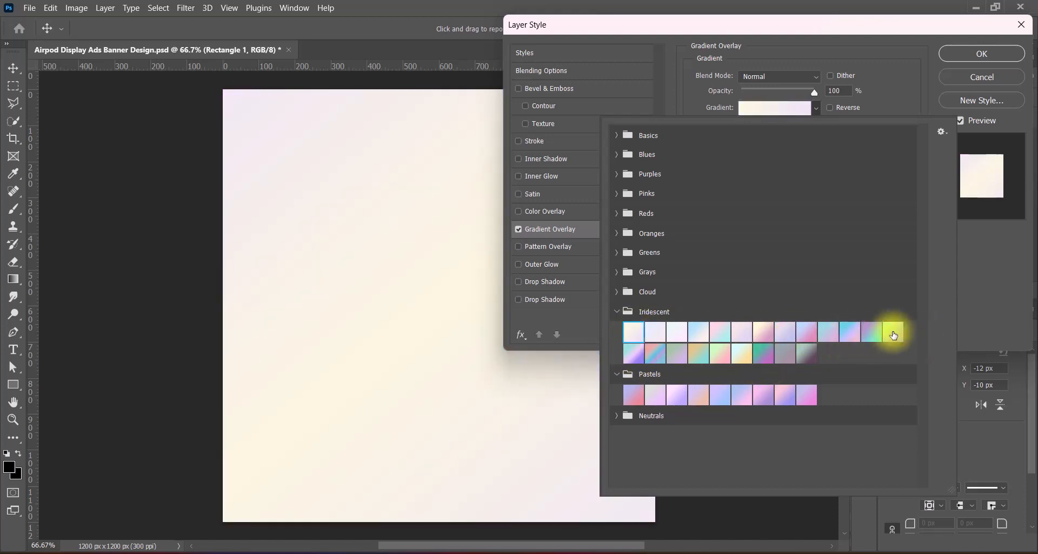
click(894, 335)
click(741, 351)
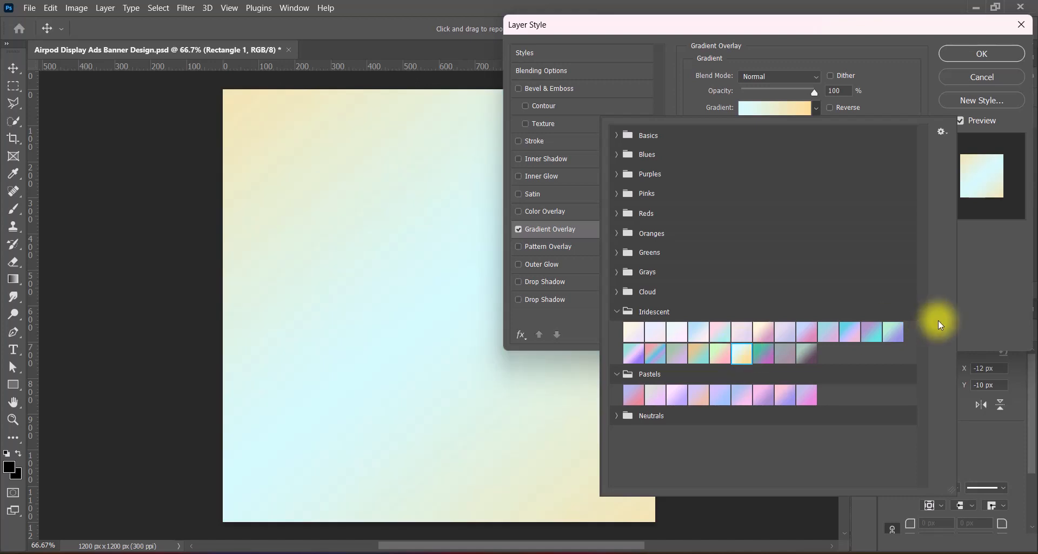
click(1002, 269)
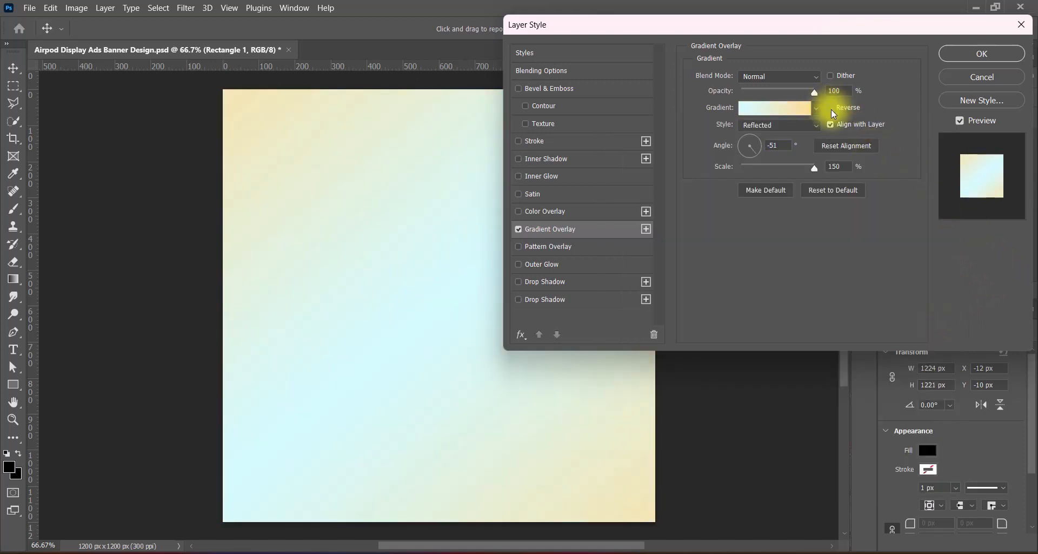
Lighten the gradient's color stop at location 0% to pale cyan e3ffff and accept the edited gradient
click(832, 109)
click(786, 115)
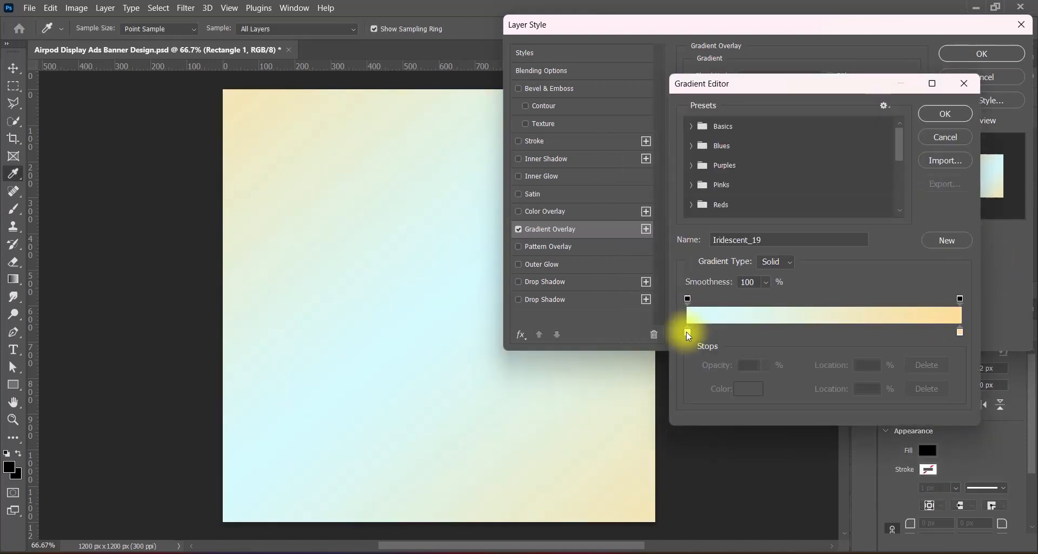
click(687, 332)
double_click(687, 333)
drag(665, 131, 653, 110)
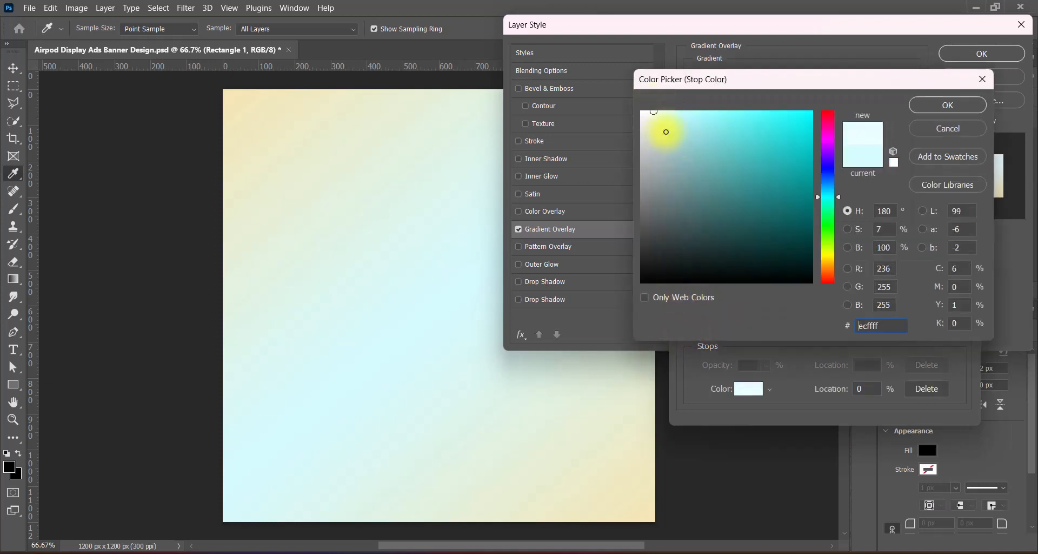
click(660, 109)
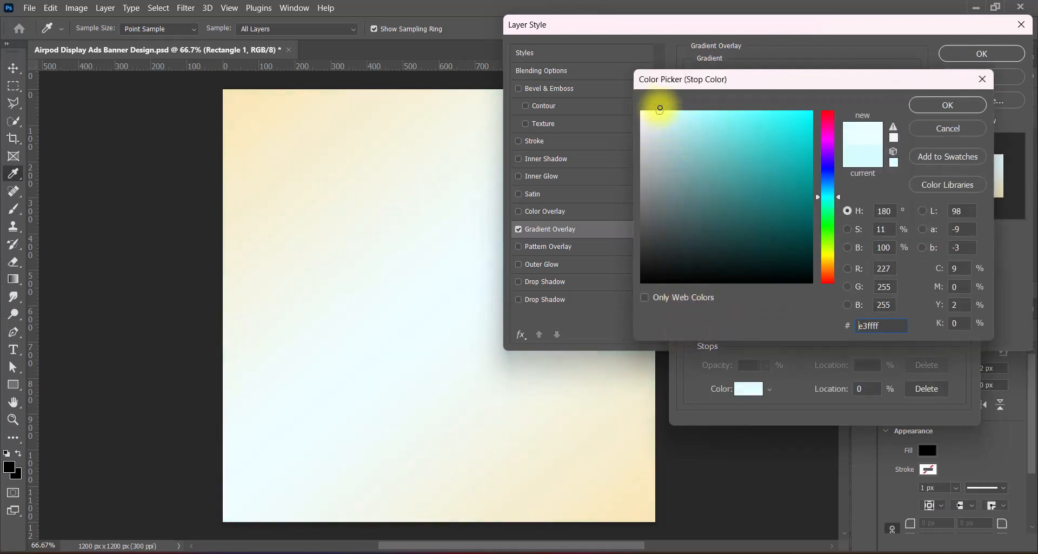
click(947, 104)
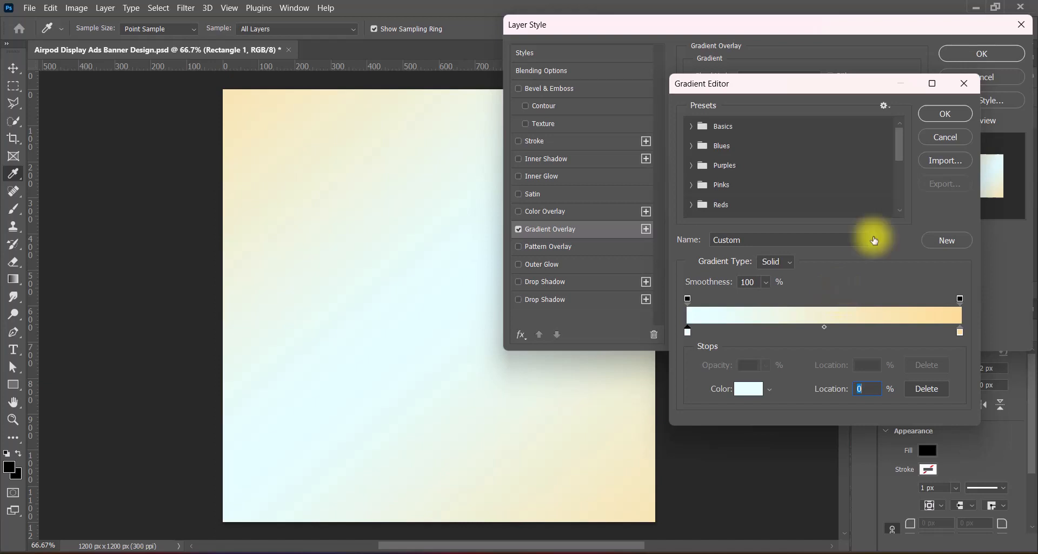
click(947, 113)
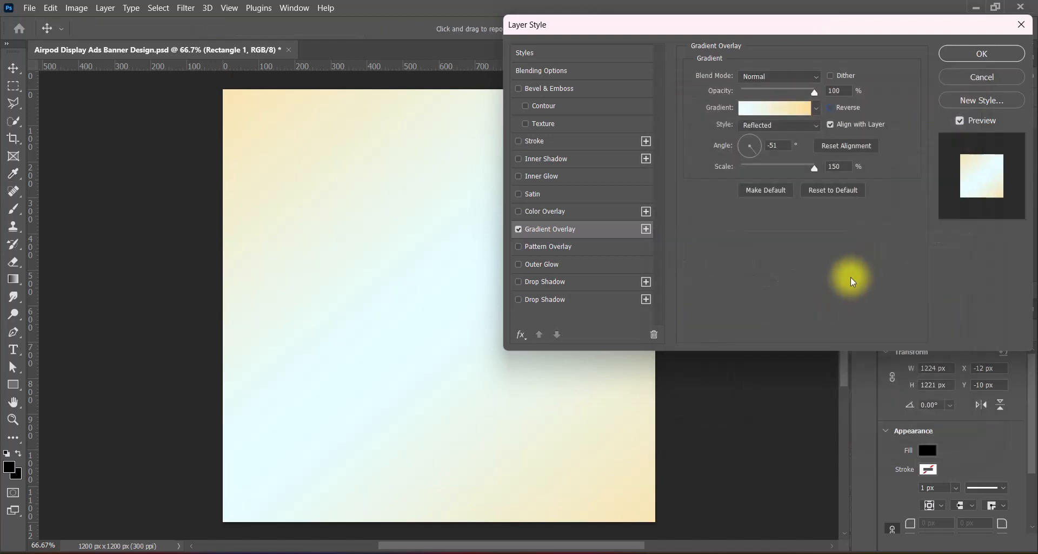
Set the gradient overlay's angle to -54 degrees and apply the layer style
double_click(773, 148)
text(54)
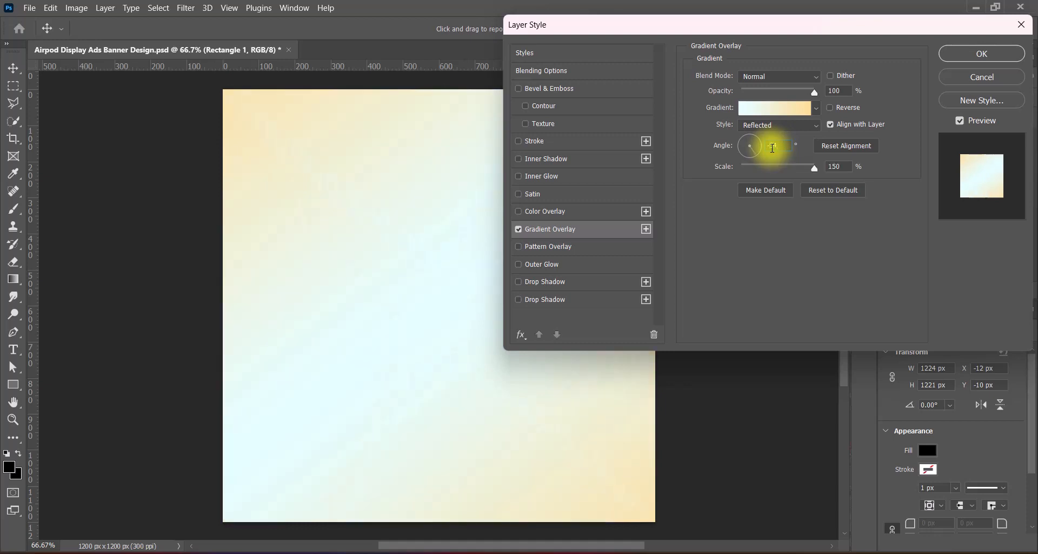
click(969, 56)
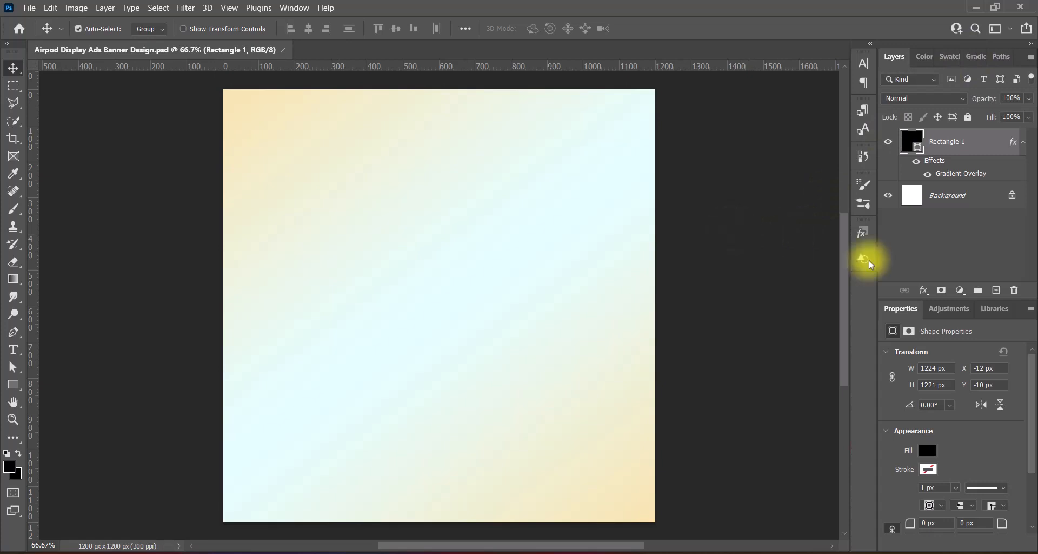
Add a new layer and draw a black rectangle about 1158 × 1155 px just inside the canvas edges
click(996, 290)
click(13, 385)
click(65, 383)
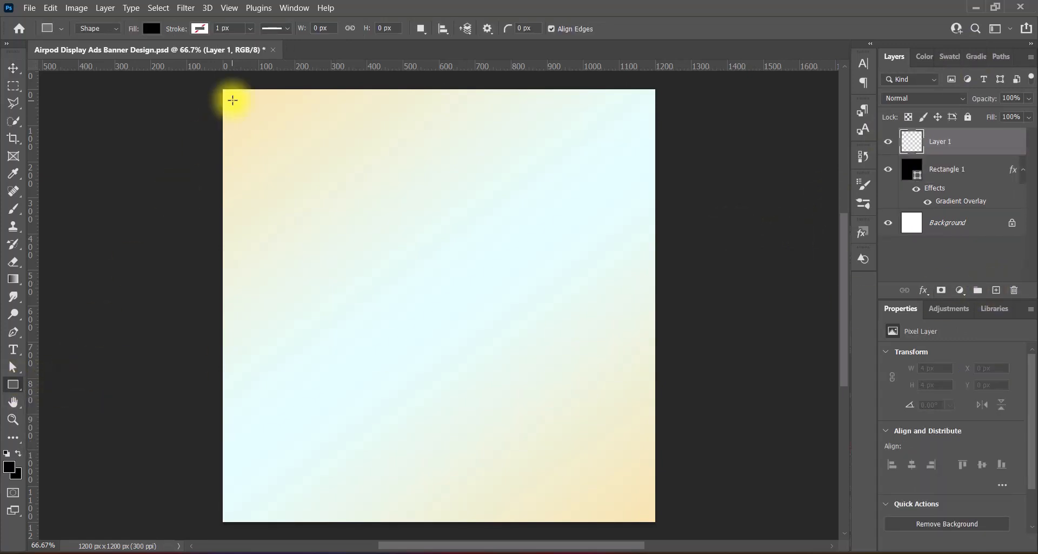
drag(232, 100, 649, 516)
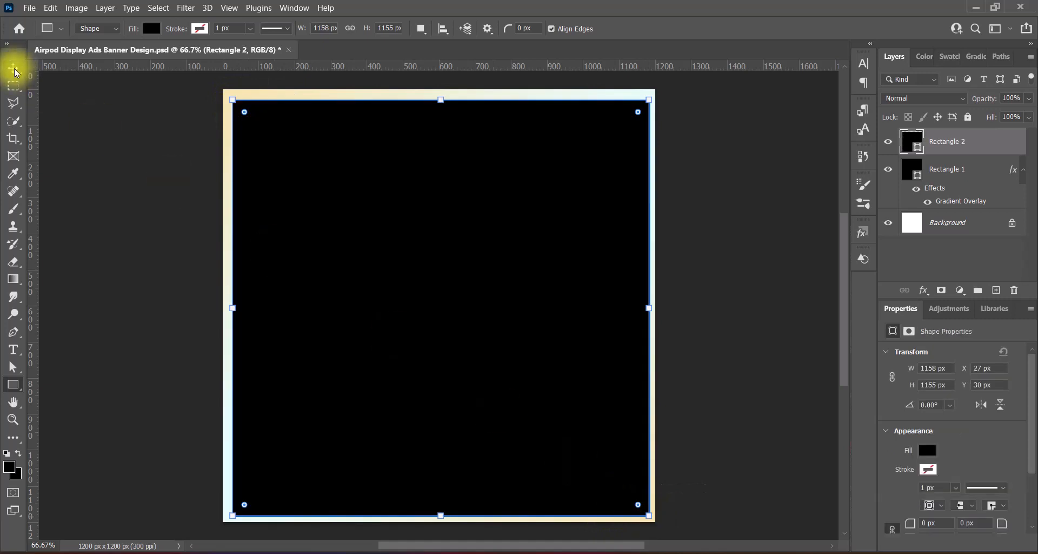
Move the inner rectangle to about X 21 px, Y 23 px so it is centered on the canvas with an even border
click(14, 68)
key(ctrl+t)
drag(459, 335, 460, 336)
key(Return)
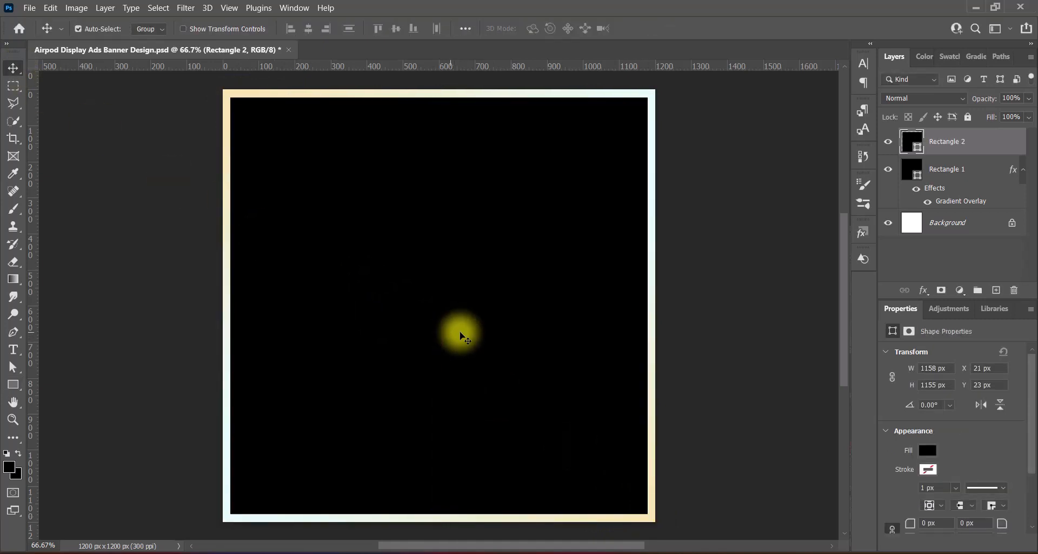
Add a gradient overlay to the inner rectangle and reverse the gradient's direction
right_click(906, 138)
click(910, 145)
click(518, 229)
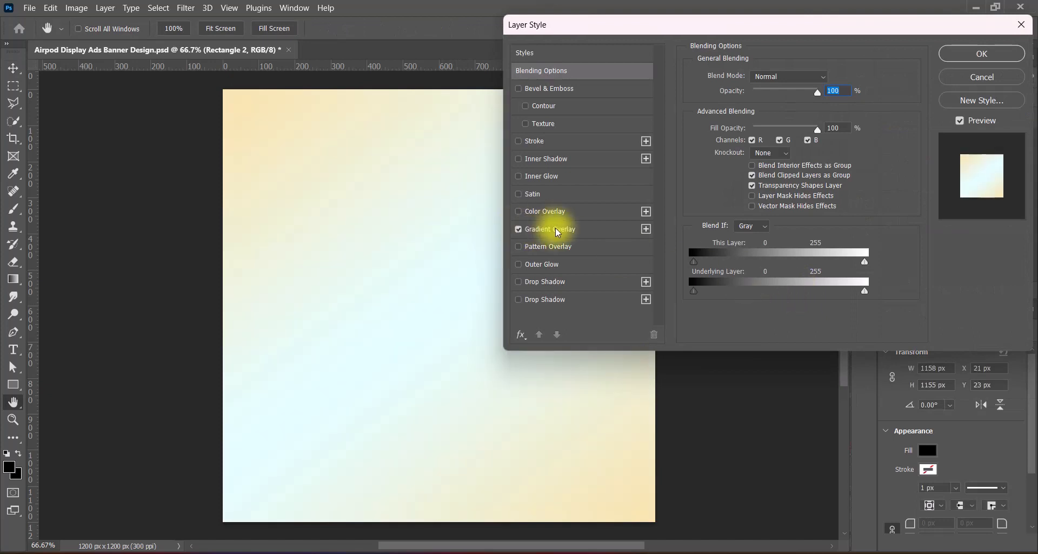
click(554, 229)
click(830, 107)
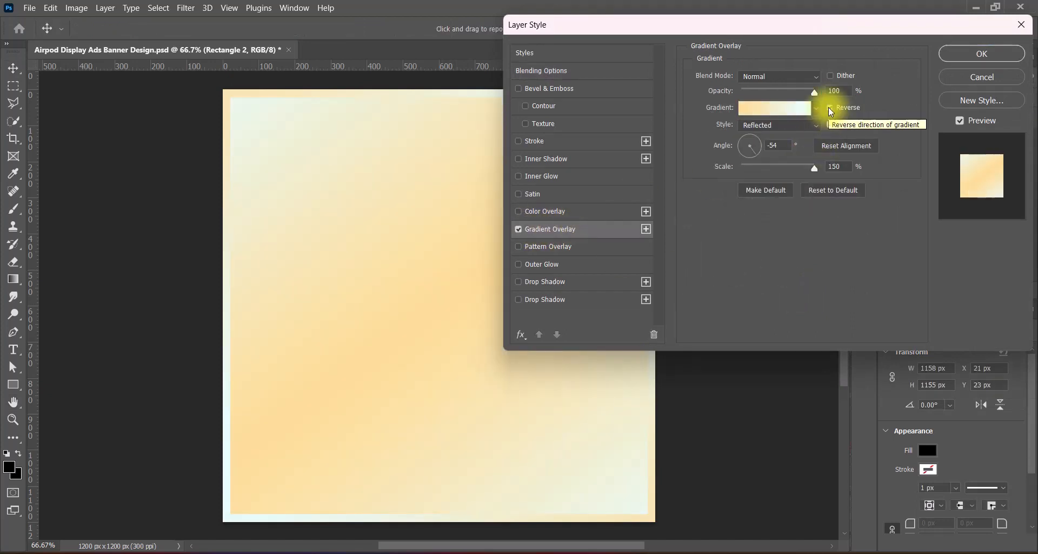
Set the inner rectangle's gradient overlay to an angle of 54 degrees and a scale of 75%
click(771, 145)
text(54)
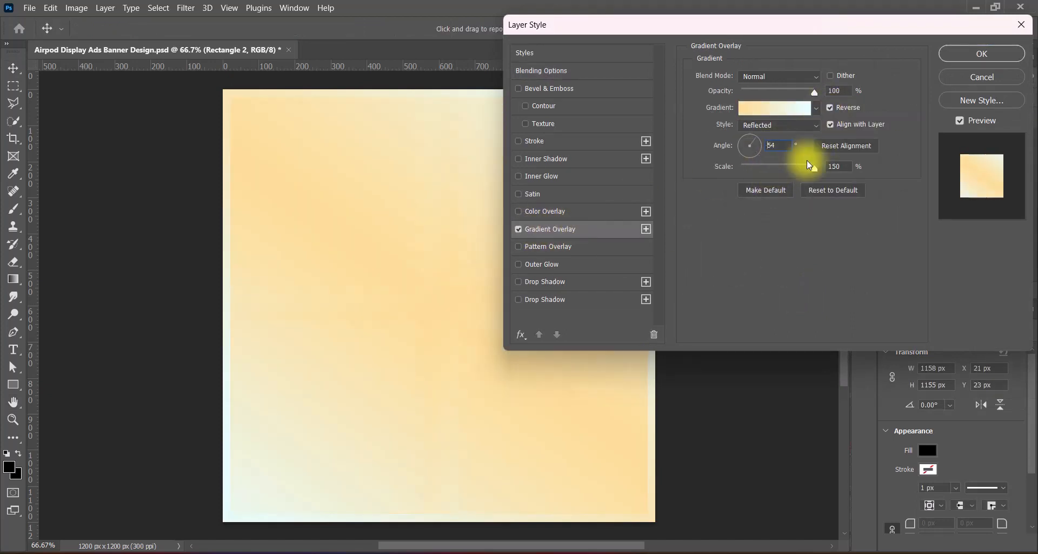
drag(815, 167, 771, 171)
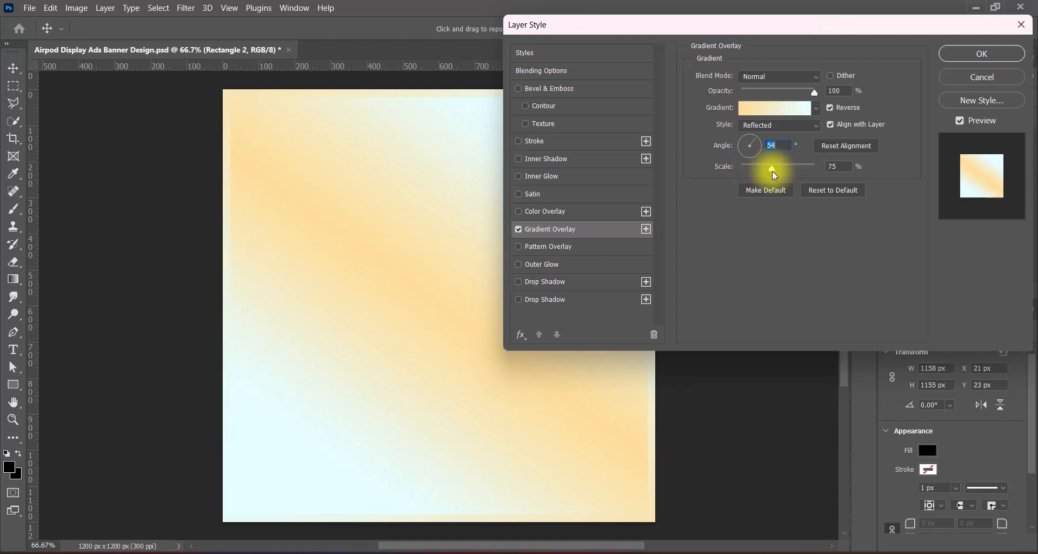
drag(773, 172, 775, 172)
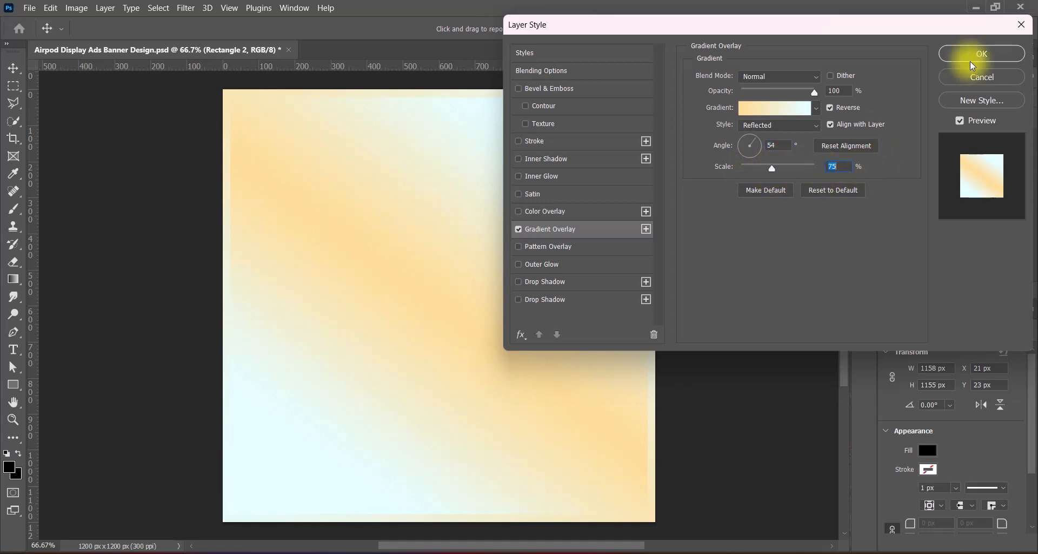
Add a drop shadow to the inner rectangle with 51% opacity, 90° angle, 21 px distance and 33 px size
click(519, 282)
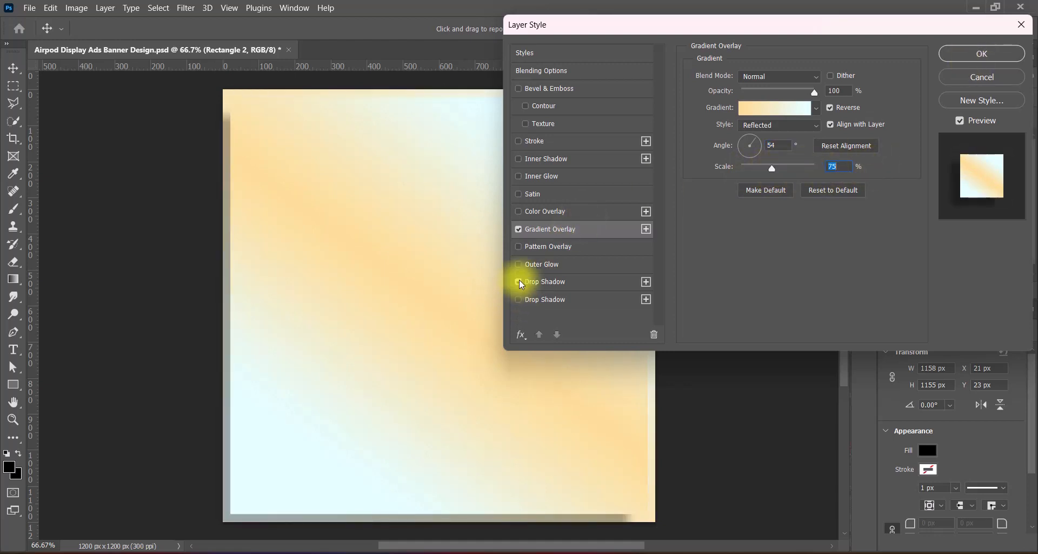
click(547, 284)
drag(784, 116, 728, 116)
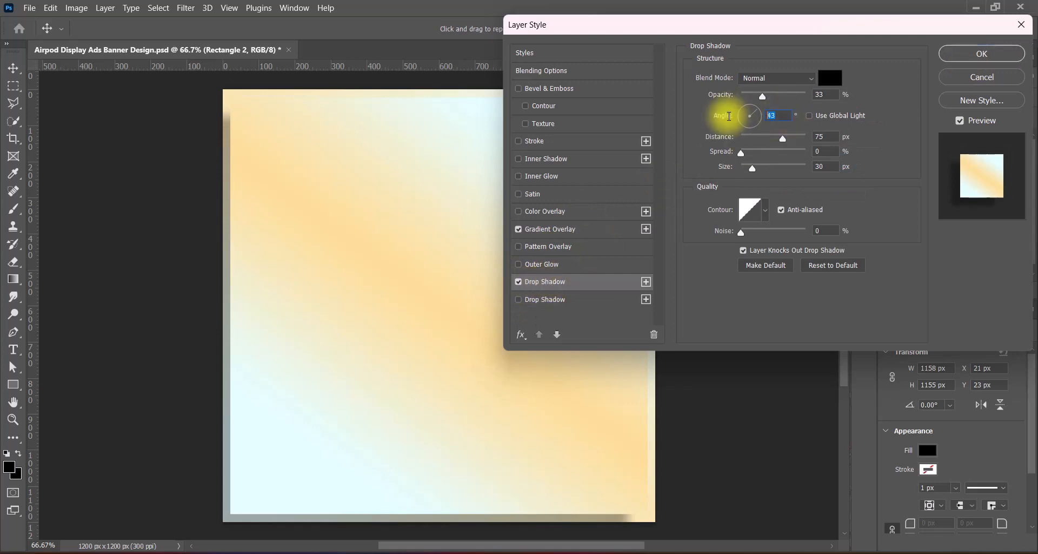
text(90)
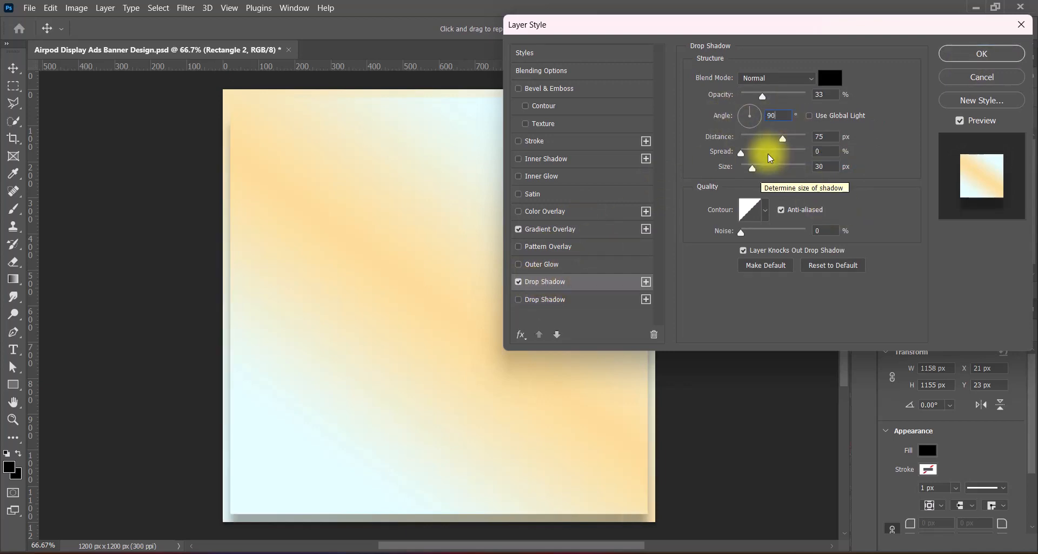
drag(763, 97, 808, 99)
text(51)
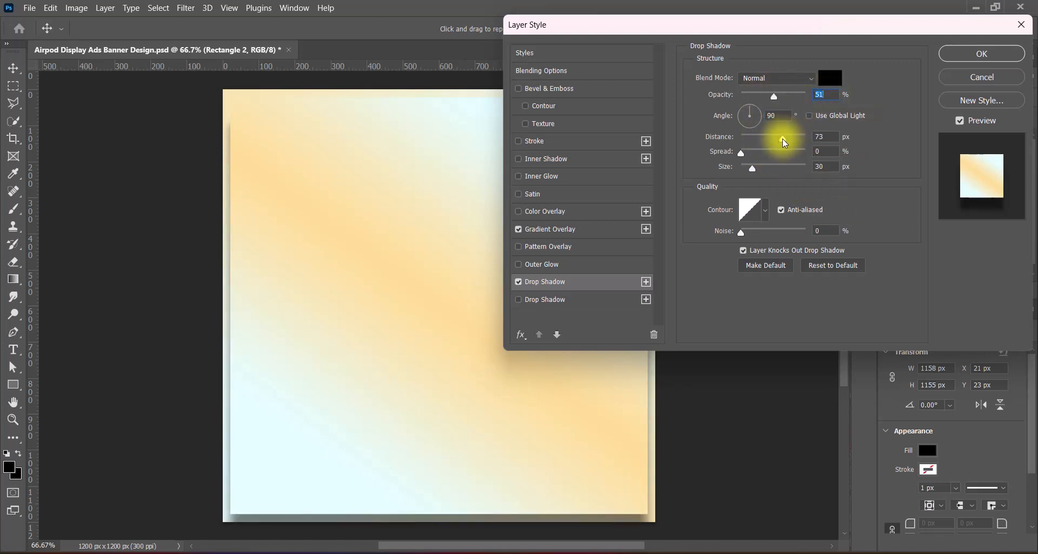
drag(783, 139, 755, 137)
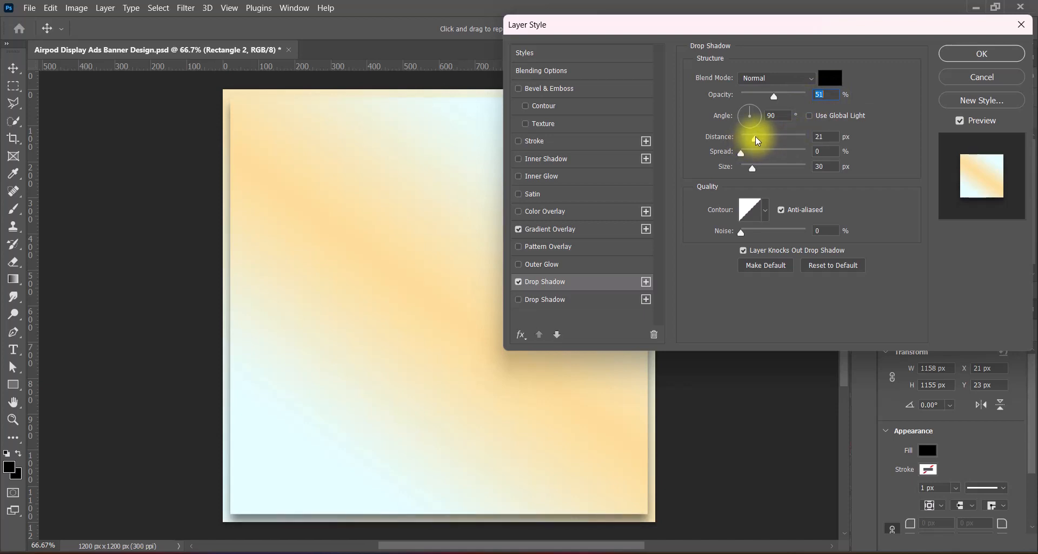
click(755, 169)
click(816, 165)
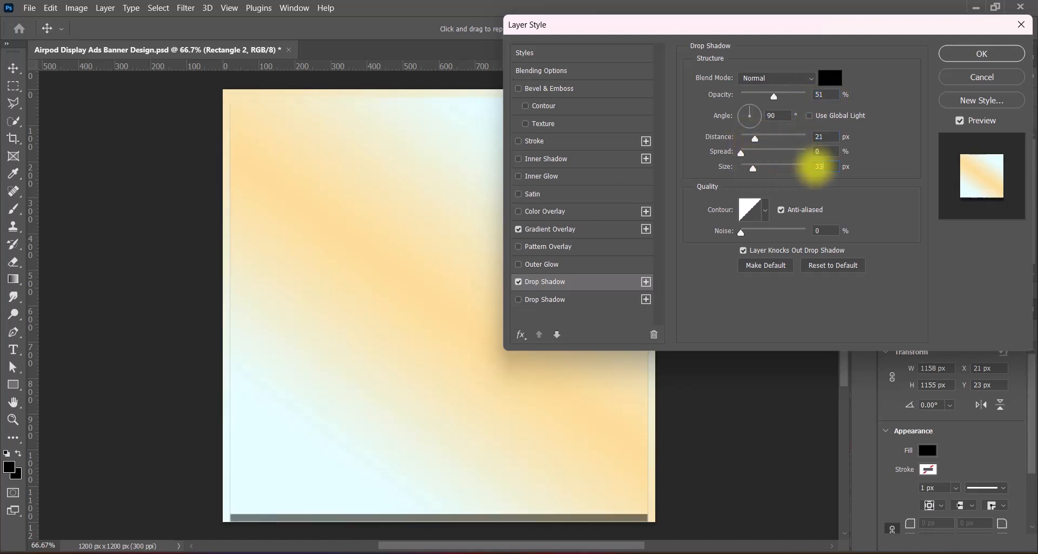
click(956, 54)
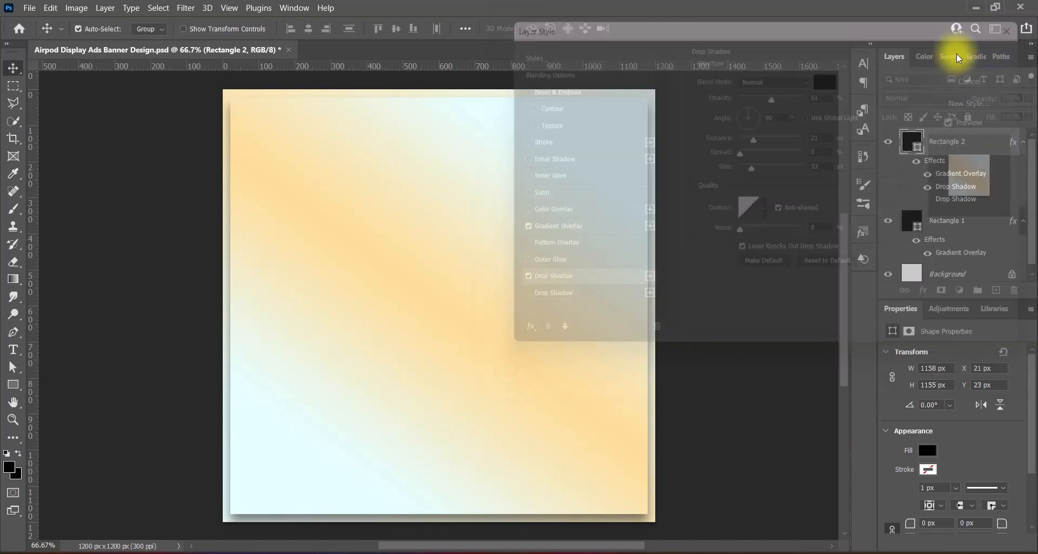
Scale the inner rectangle down to about 1137 × 1134 px, center it on the canvas, and save the document
key(ctrl+t)
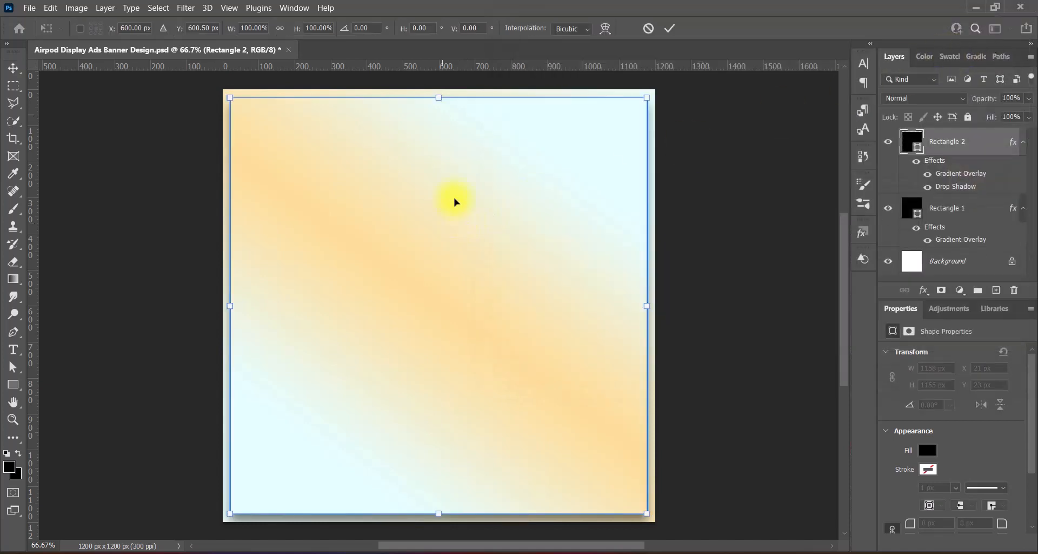
drag(440, 98, 439, 105)
drag(455, 295, 452, 290)
key(Return)
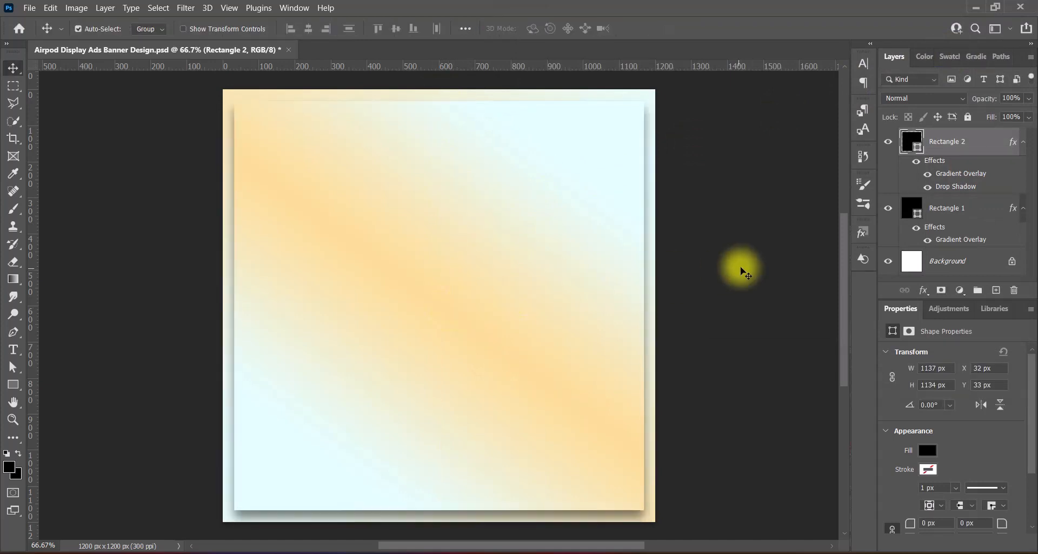
key(ctrl+s)
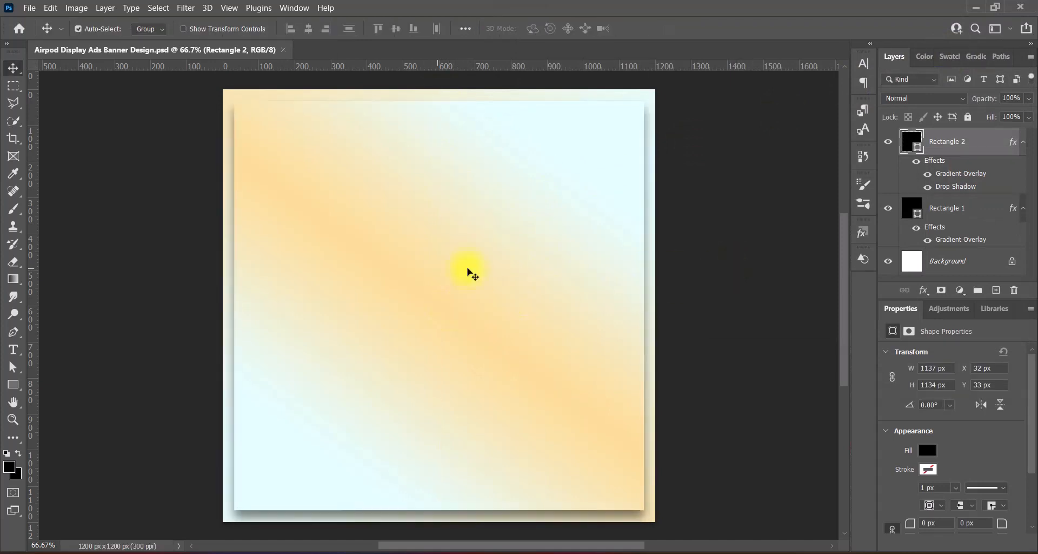
Convert the inner rectangle's layer to a smart object and set its blend mode to Saturation
right_click(980, 142)
click(901, 172)
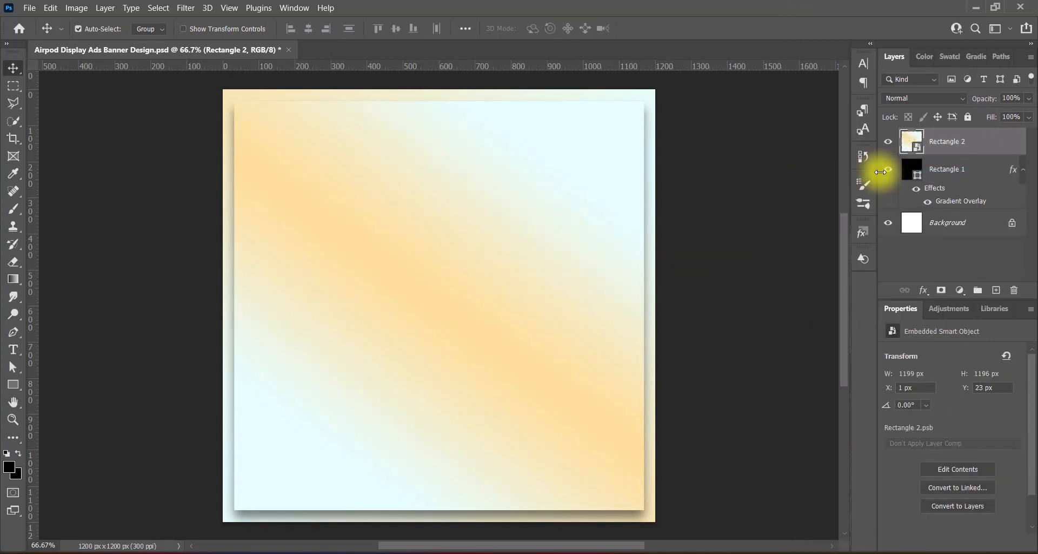
click(952, 98)
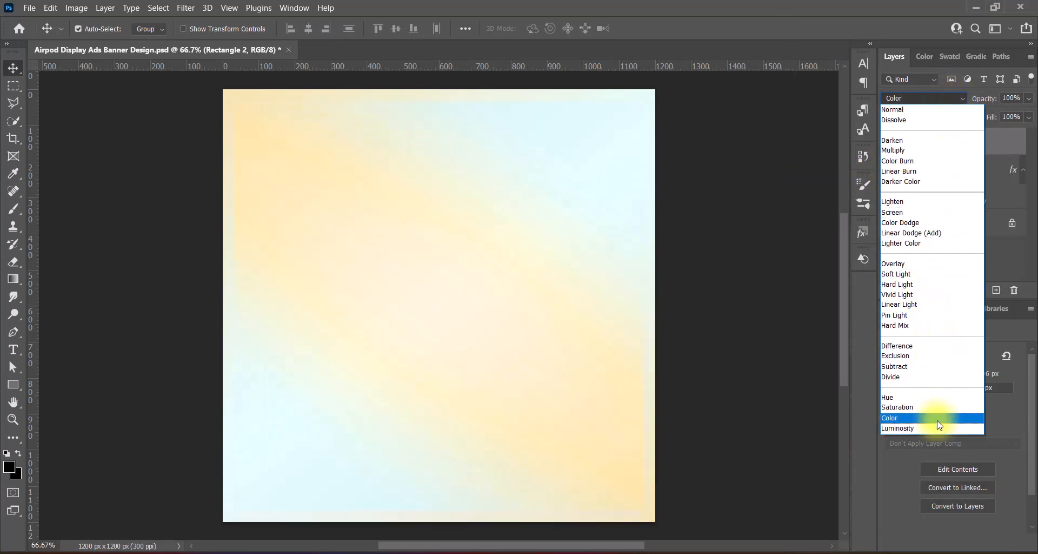
key(Up)
key(Up)
key(Up)
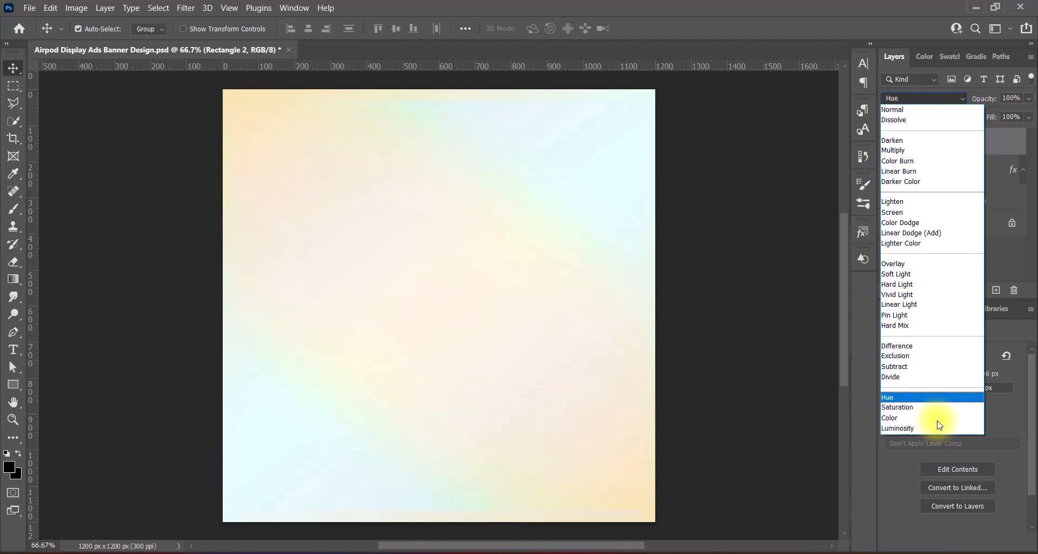
key(Down)
click(936, 407)
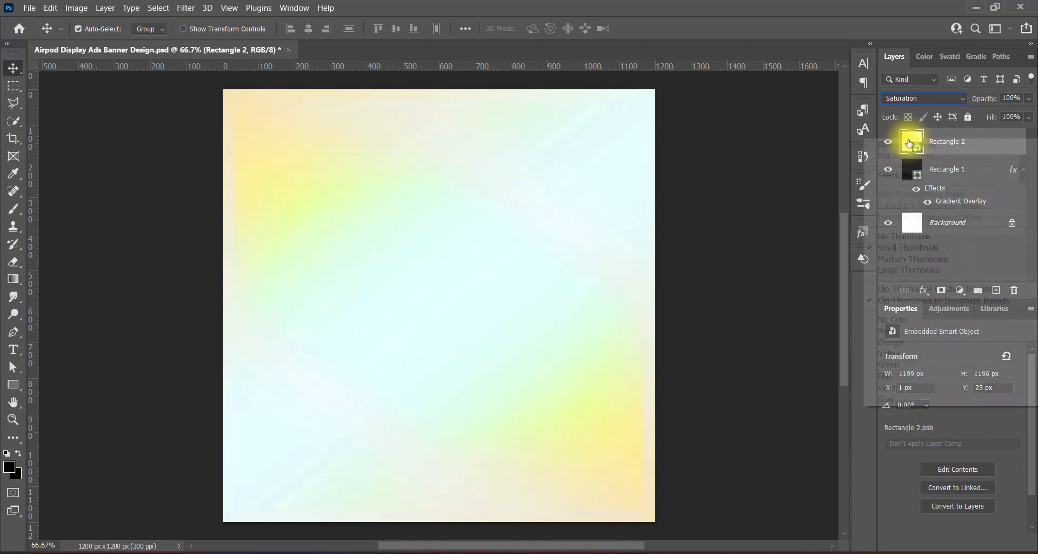
Add a drop shadow to the inner rectangle's smart object with 60% opacity and 18 px distance
double_click(878, 150)
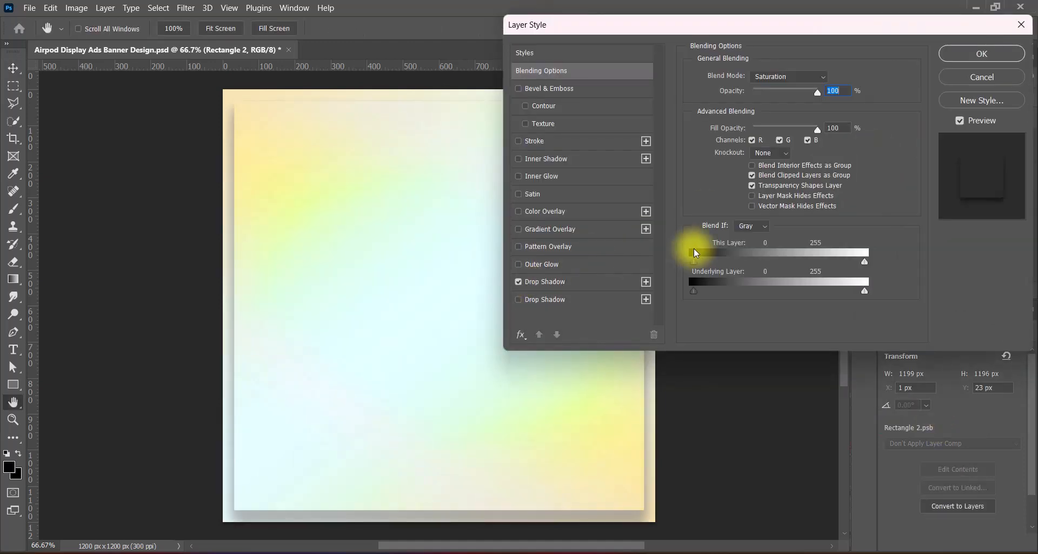
click(953, 50)
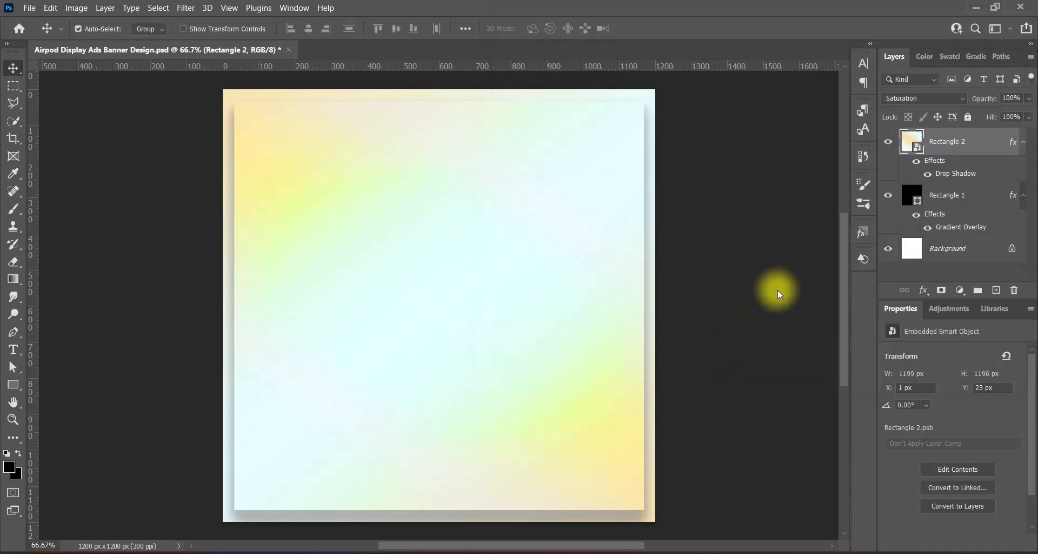
double_click(895, 147)
click(560, 283)
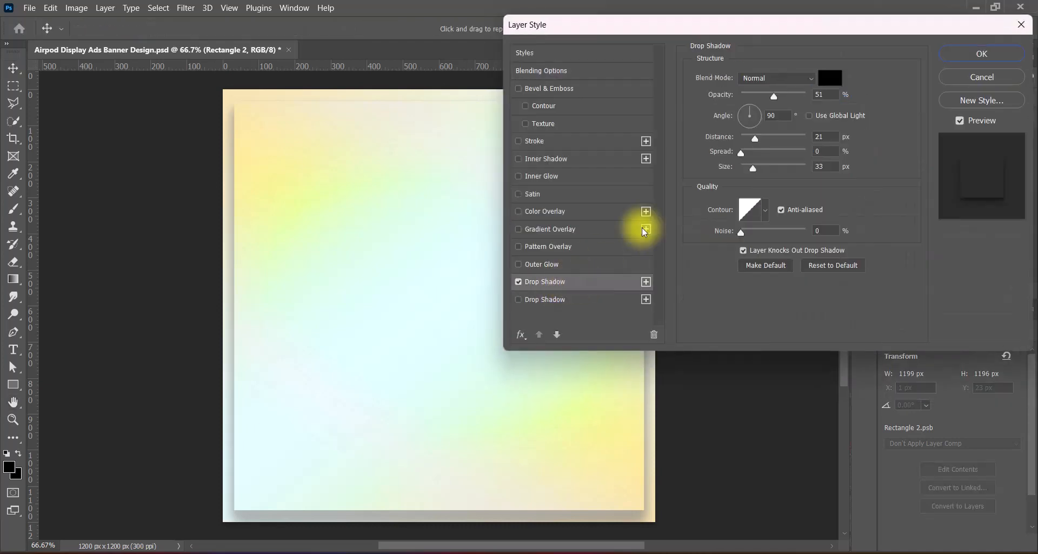
drag(773, 96, 779, 96)
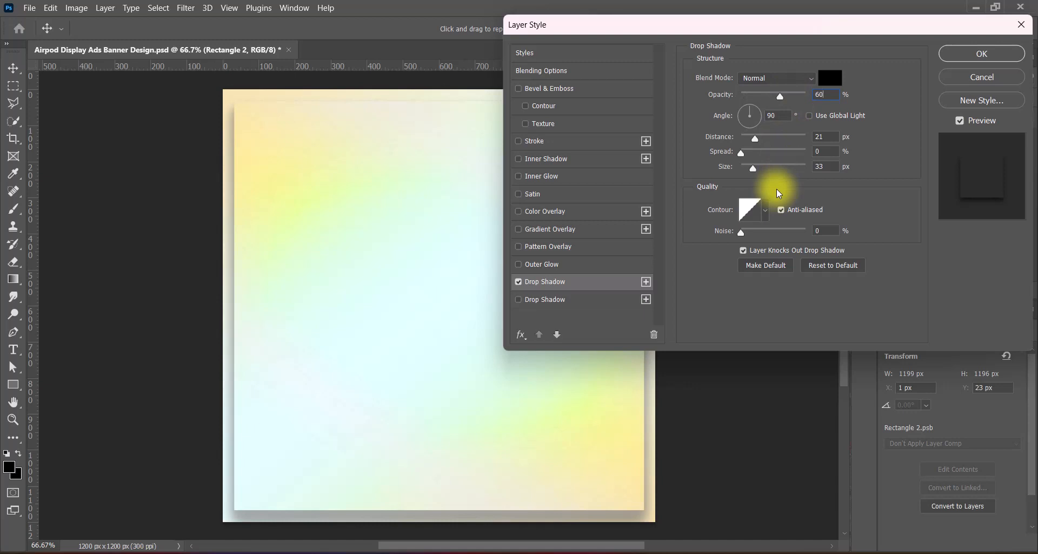
click(816, 137)
text(18)
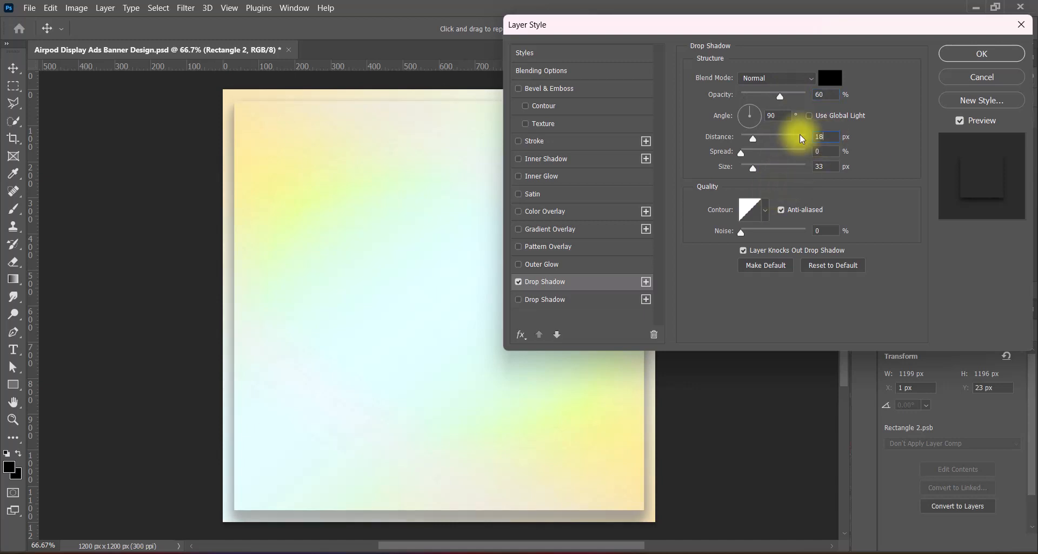
click(979, 52)
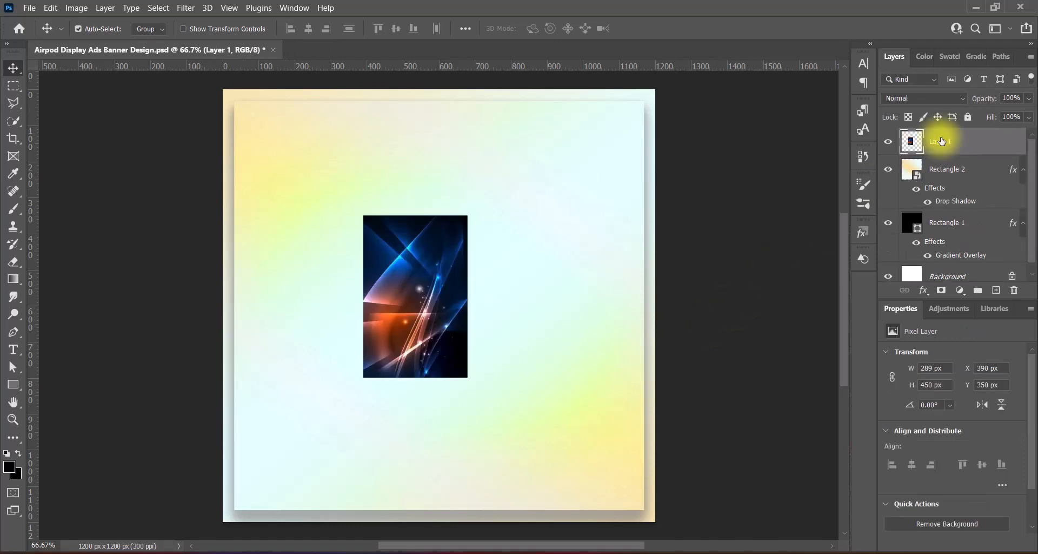
Place the abstract light-streak image layer beneath Rectangle 2 and scale it to about 1145 × 1783 px, matching the inner rectangle's width
drag(942, 139, 942, 202)
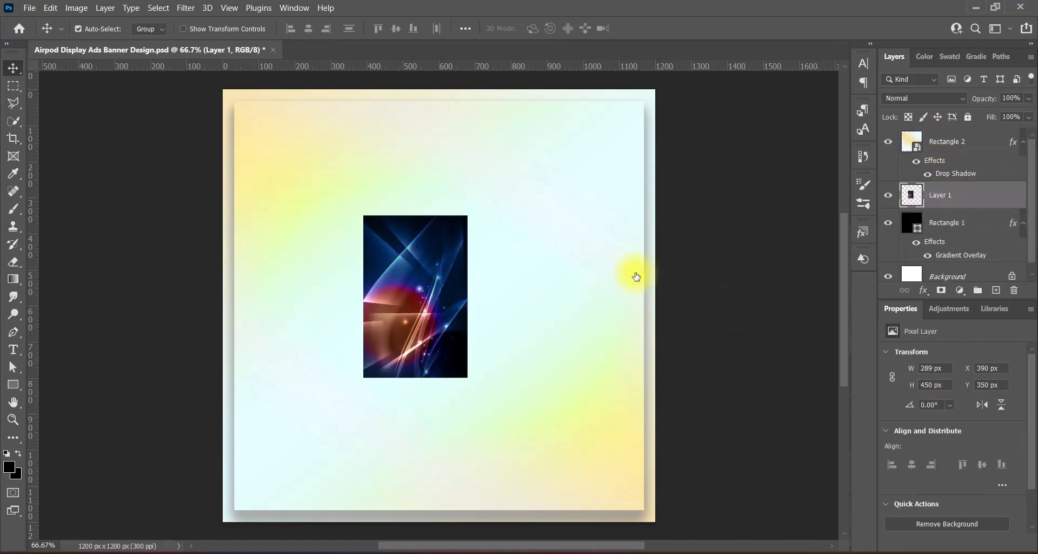
key(ctrl+t)
drag(468, 296, 579, 297)
drag(364, 296, 307, 296)
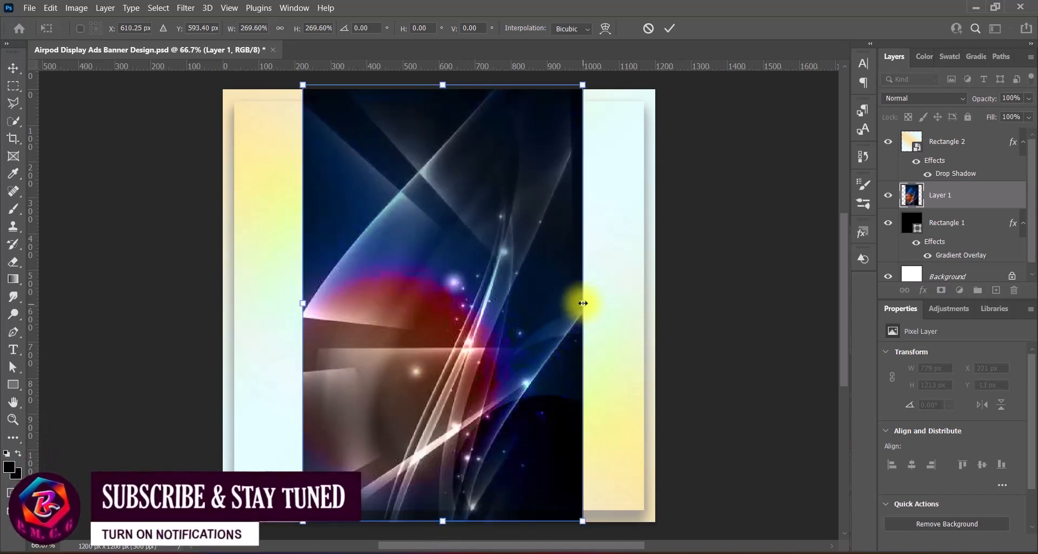
drag(579, 297, 649, 304)
drag(303, 304, 238, 309)
mouse_move(468, 294)
mouse_down()
mouse_move(465, 304)
mouse_move(466, 293)
mouse_up()
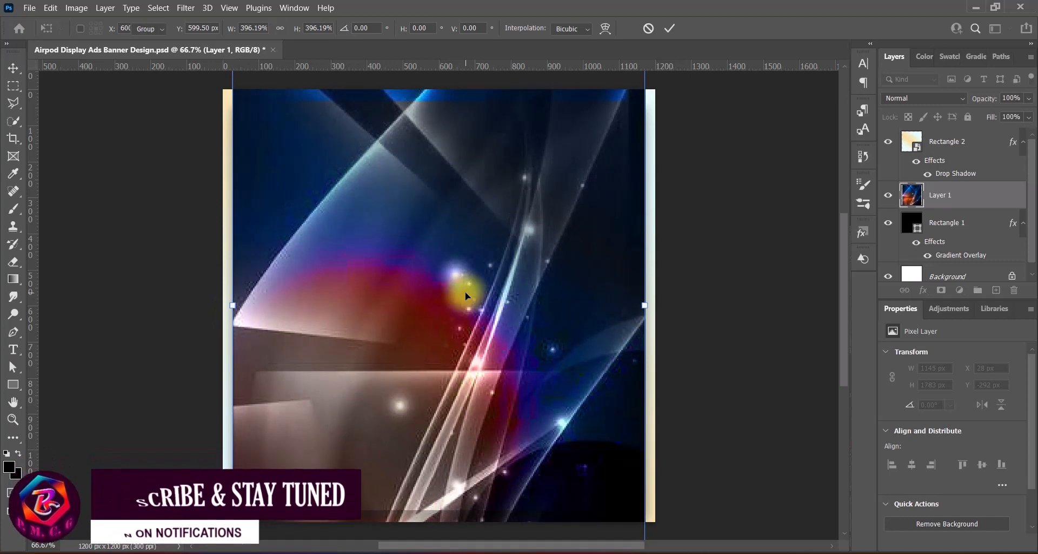
key(Return)
click(77, 8)
mouse_move(92, 30)
click(249, 108)
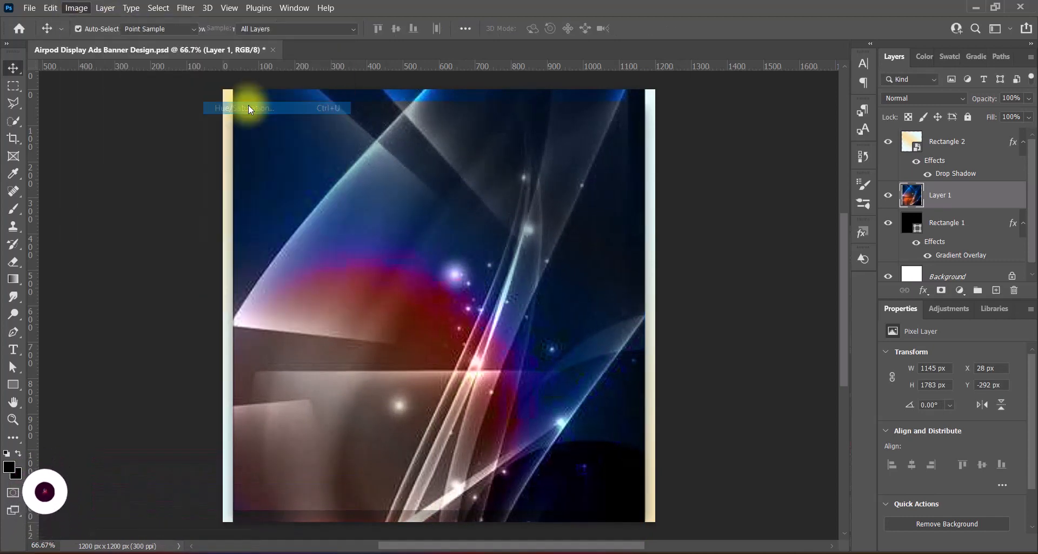
click(671, 105)
click(673, 165)
click(868, 107)
Apply a Levels adjustment to the image layer using the Lighter preset, after trying Increase Contrast 3
click(76, 8)
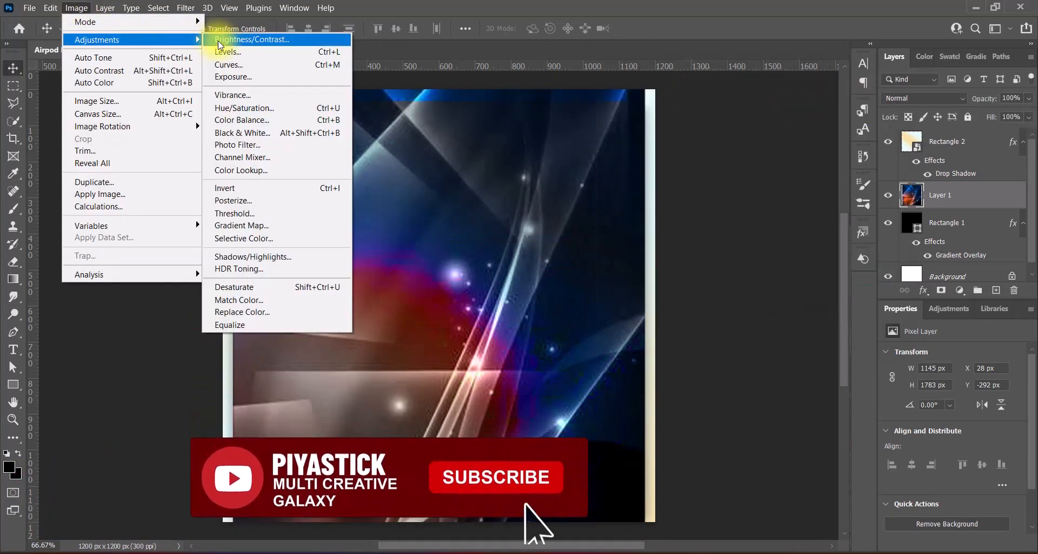
click(225, 51)
click(713, 53)
click(756, 125)
click(789, 52)
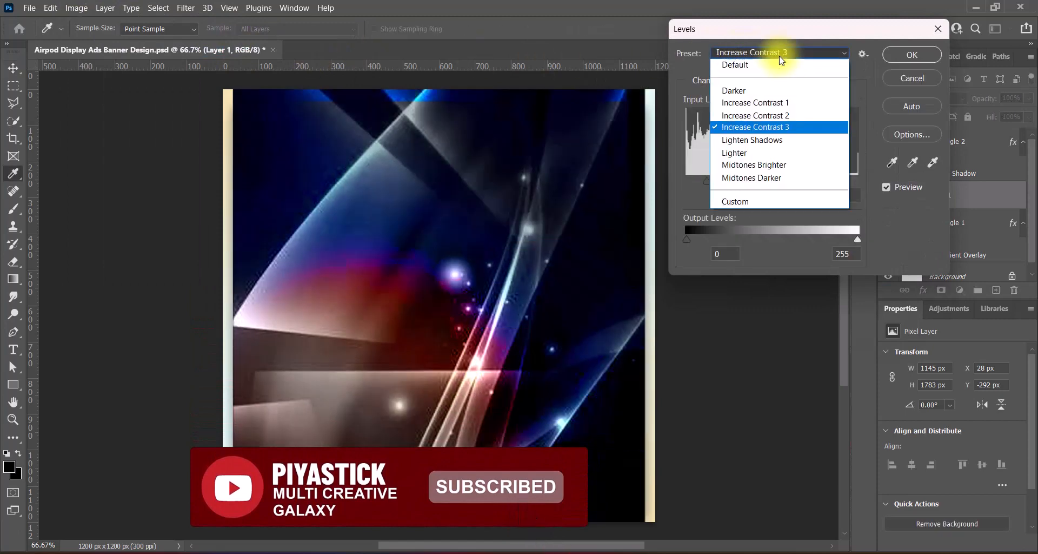
click(779, 158)
click(912, 55)
Apply a second Levels adjustment to the image layer using the Increase Contrast 2 preset
click(76, 8)
mouse_move(100, 39)
click(225, 51)
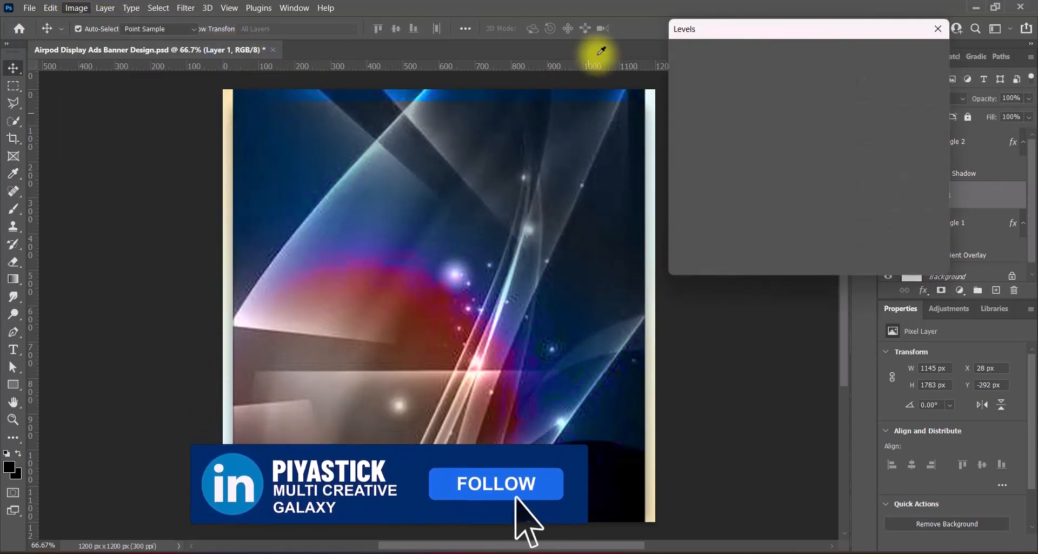
click(779, 52)
click(745, 115)
click(911, 55)
Try several blend modes on the image layer and set it to Overlay
click(939, 96)
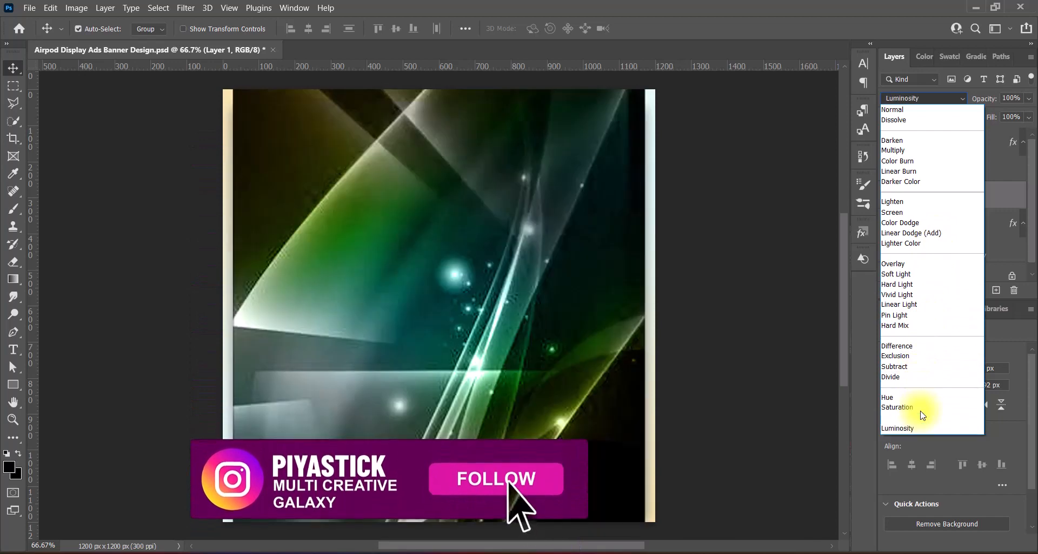
key(Up)
key(Up)
key(Up)
key(Down)
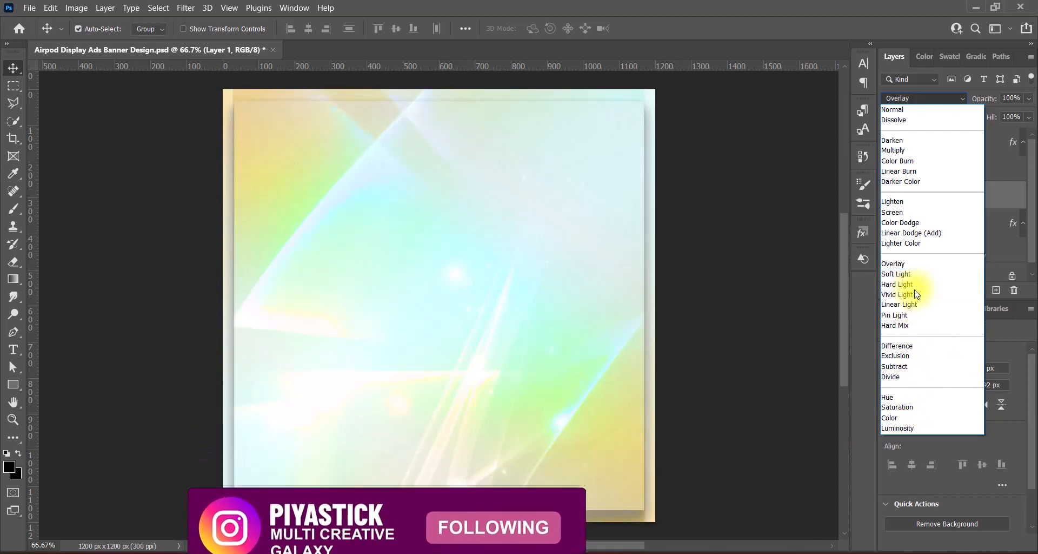
key(Up)
click(906, 264)
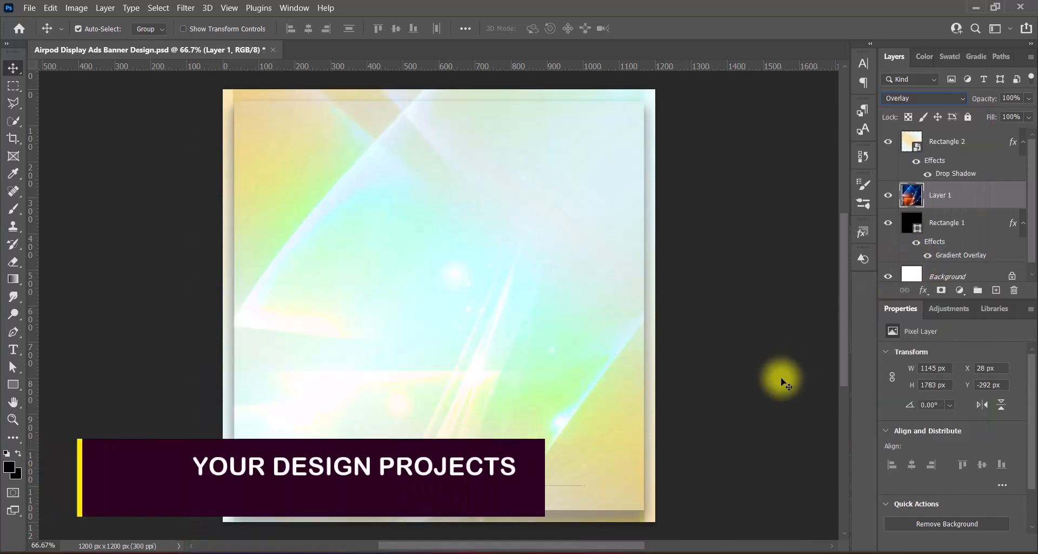
Apply a Vibrance adjustment to the image layer
click(76, 8)
mouse_move(92, 37)
click(290, 98)
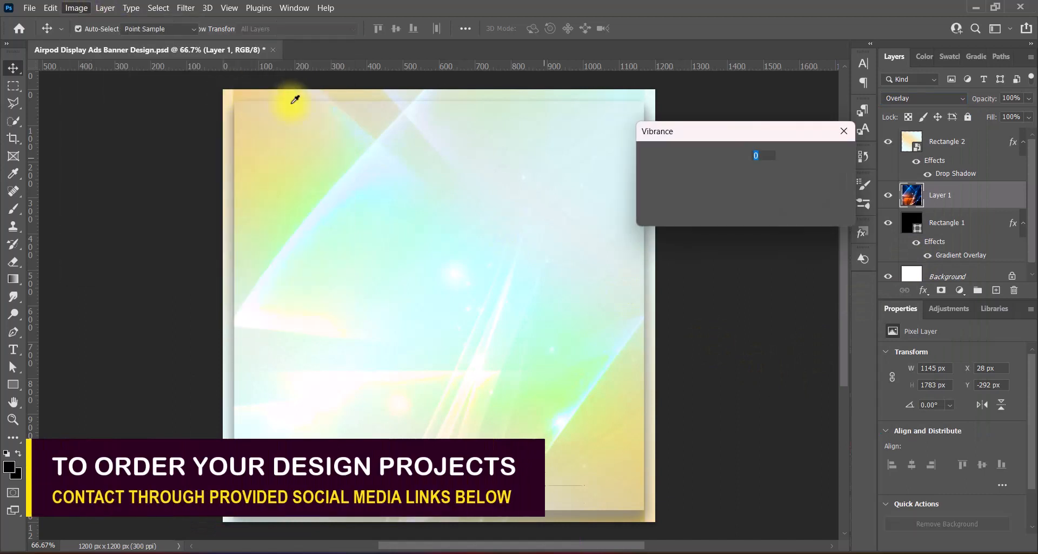
click(833, 157)
key(v)
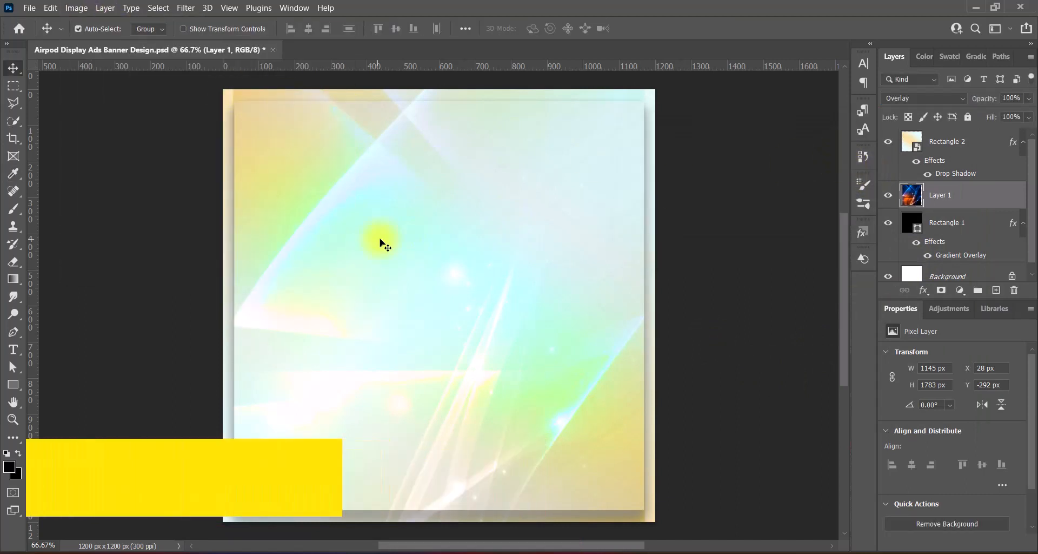
Scale the image layer to about 1199 × 1867 px so it spans the full canvas width
key(ctrl+t)
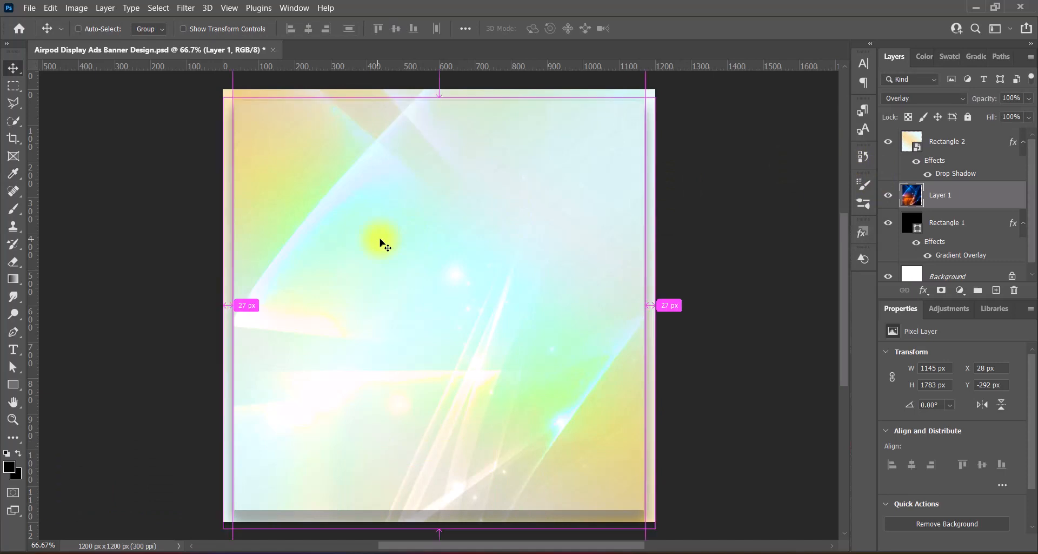
drag(228, 305, 222, 305)
drag(645, 305, 651, 304)
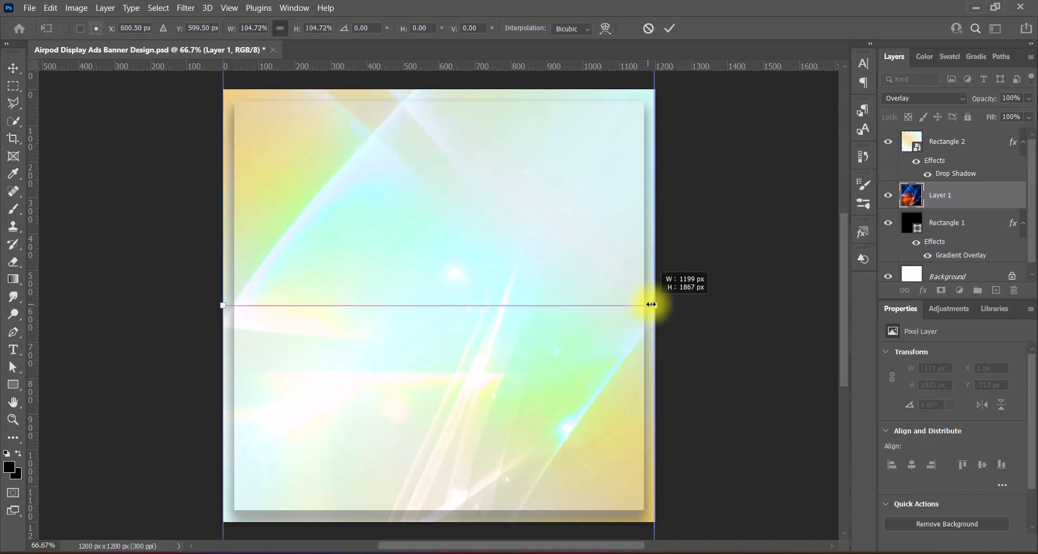
key(Return)
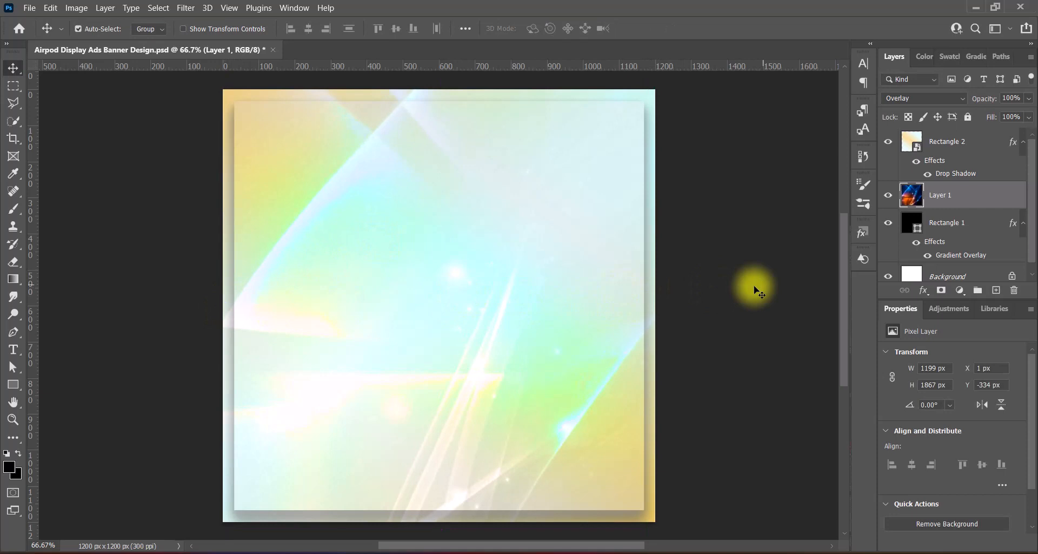
Set the drop shadow opacity of the inset Rectangle 2 layer to about 79%
right_click(911, 142)
click(912, 141)
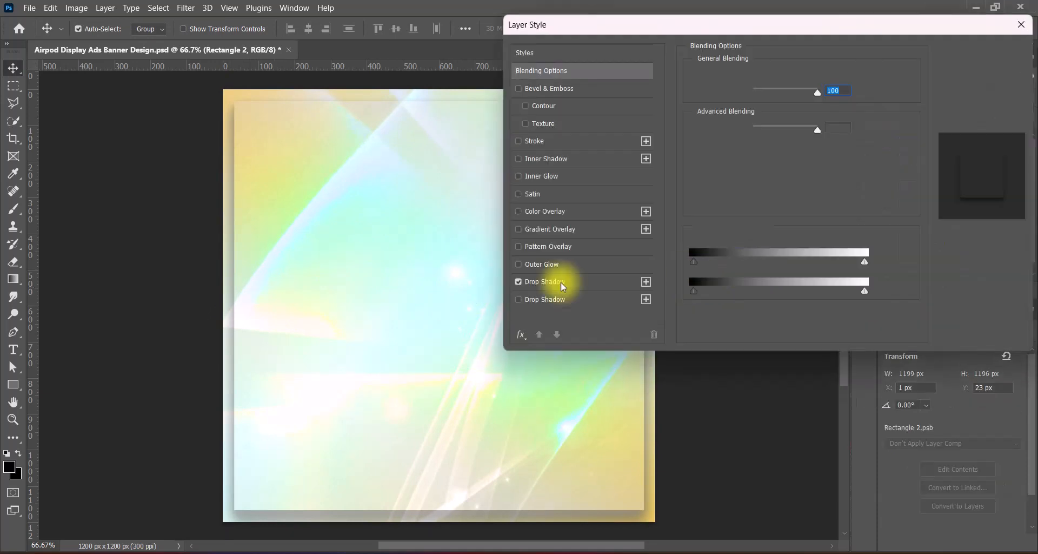
click(557, 282)
drag(784, 98, 793, 97)
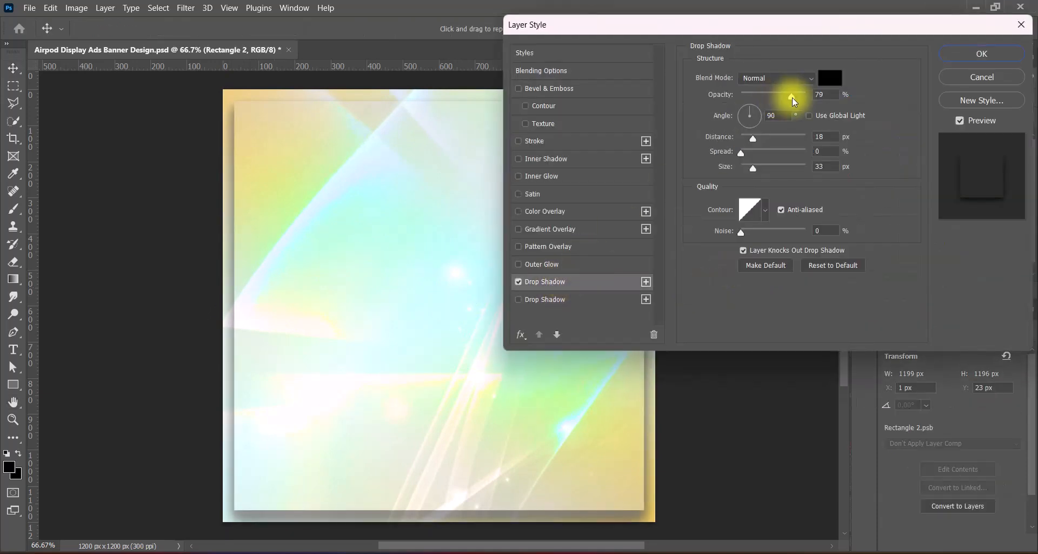
key(Return)
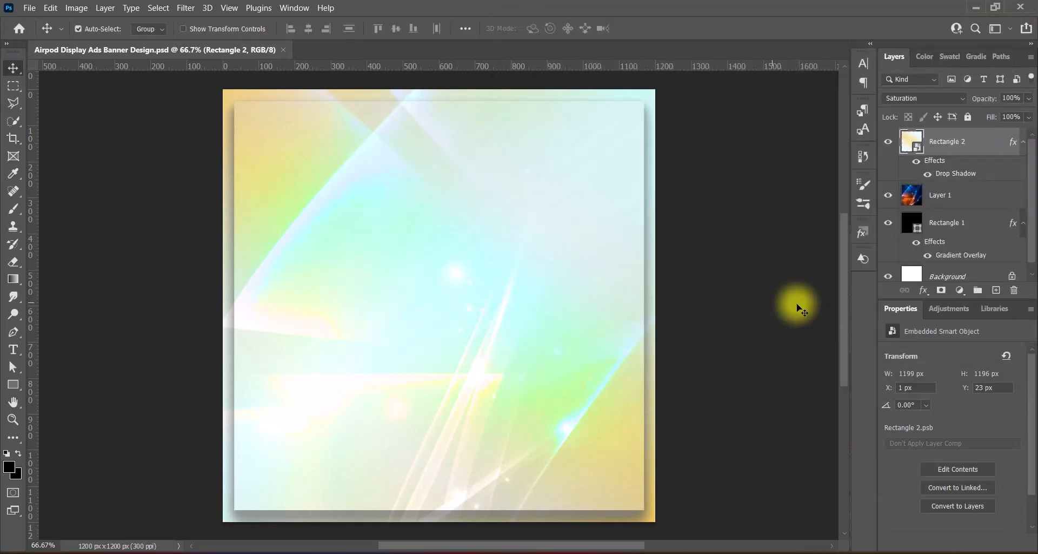
Add a circle about 715 px in diameter on a new top layer and center it on the canvas
click(996, 291)
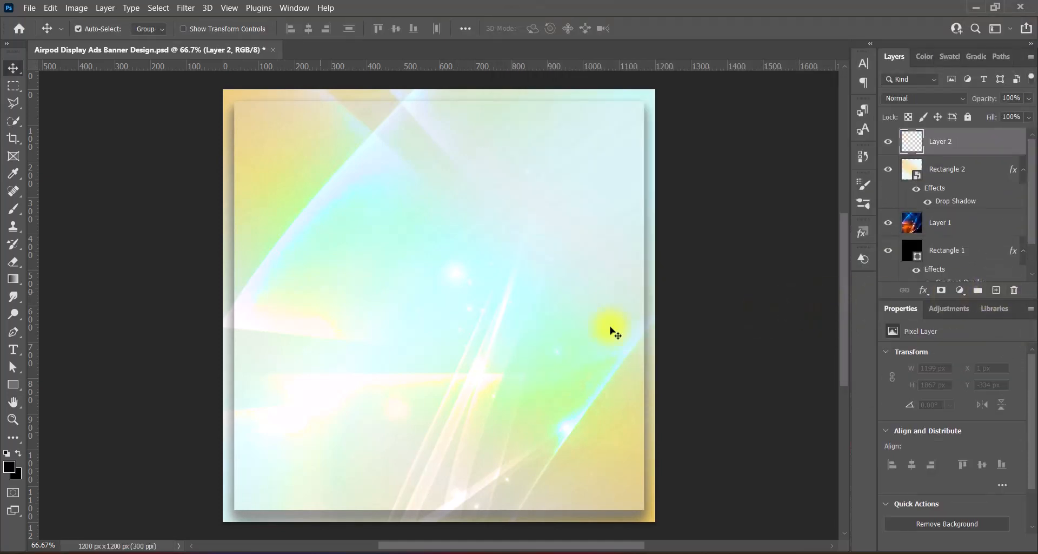
drag(13, 385, 82, 401)
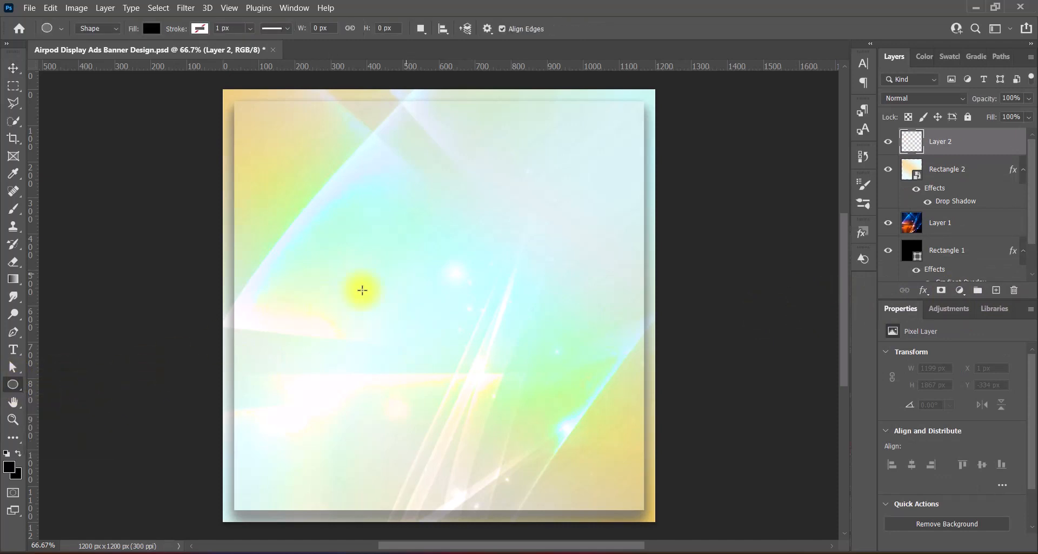
drag(372, 245, 654, 491)
click(14, 69)
key(ctrl+t)
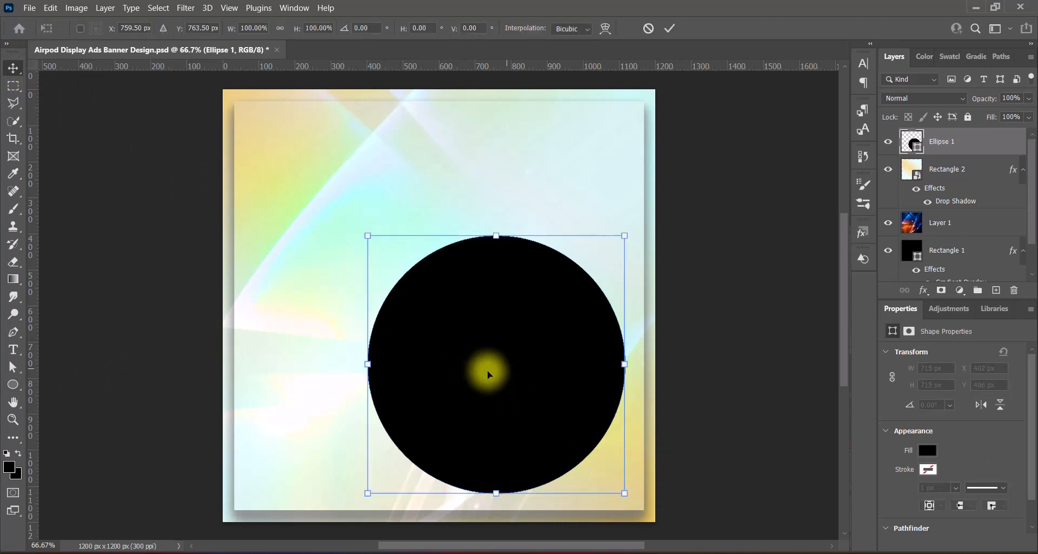
drag(488, 370, 449, 306)
key(Return)
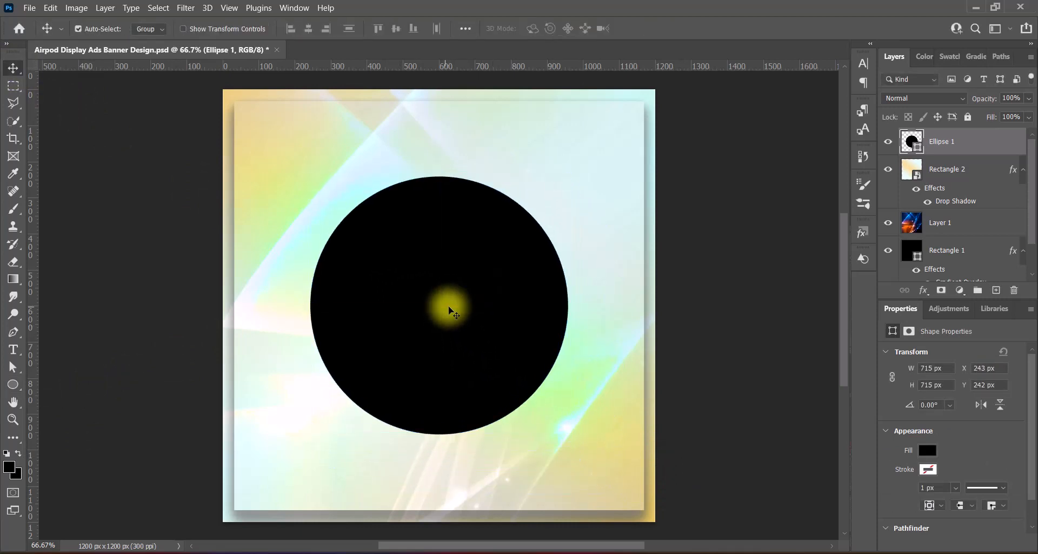
Remove the circle's fill and give it a white stroke
click(928, 451)
click(857, 347)
click(858, 322)
click(929, 471)
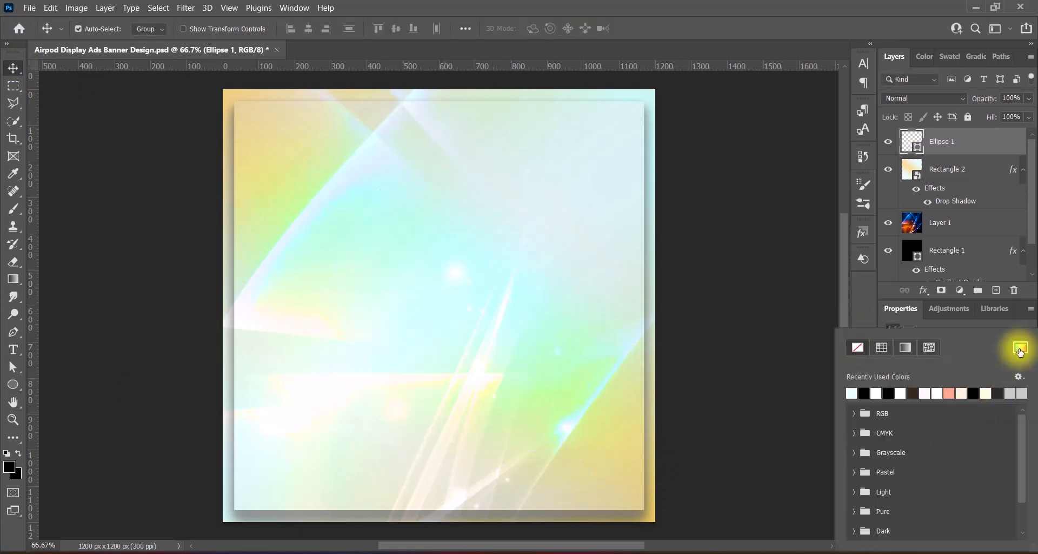
click(1020, 347)
drag(679, 132, 597, 68)
click(953, 105)
click(868, 300)
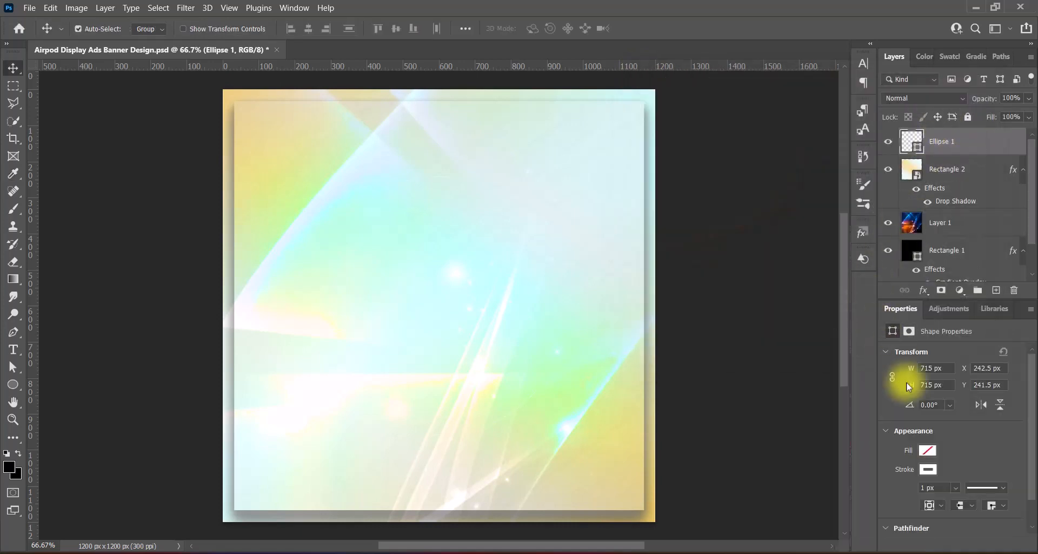
Set the circle's stroke width to about 21 px
click(956, 487)
drag(959, 504, 963, 504)
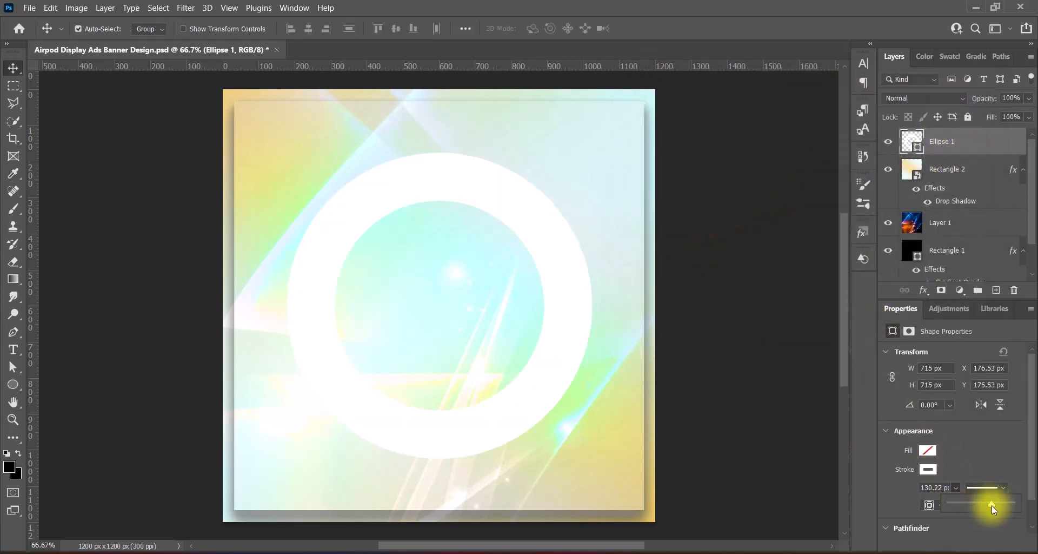
drag(992, 506, 965, 505)
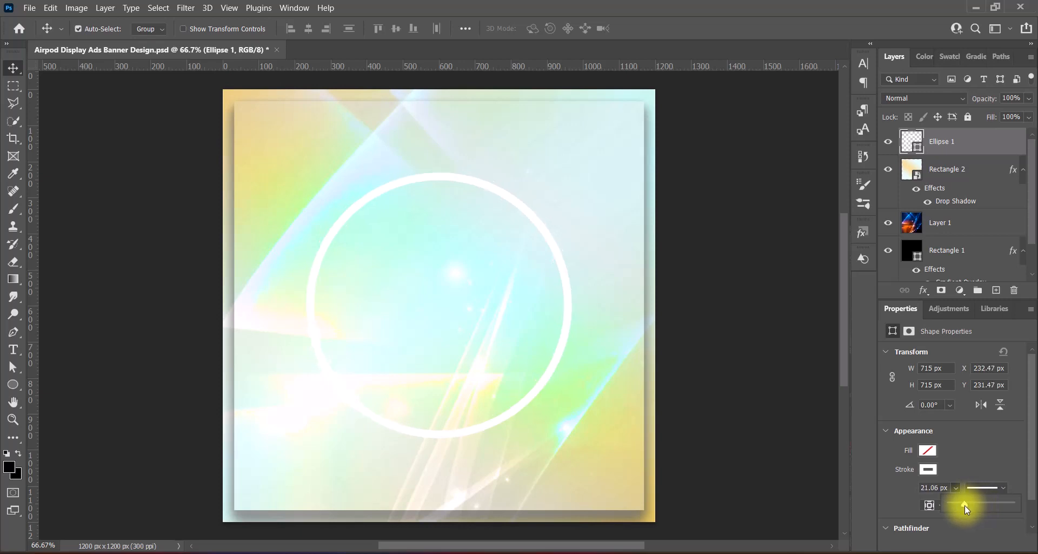
click(991, 463)
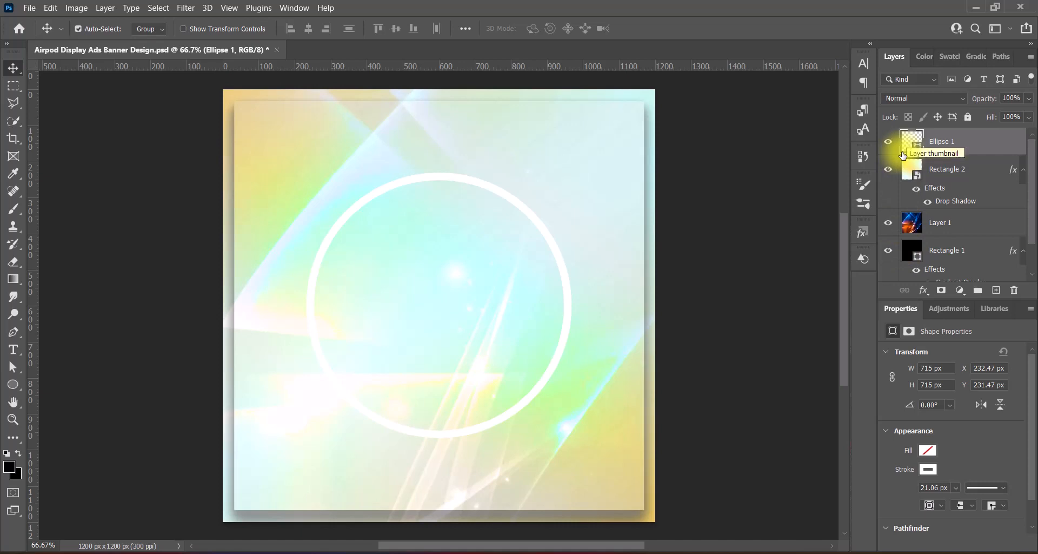
Try the dotted stroke style on the circle and settle on the dashed one with dash 4 and gap 2
click(1003, 487)
click(985, 472)
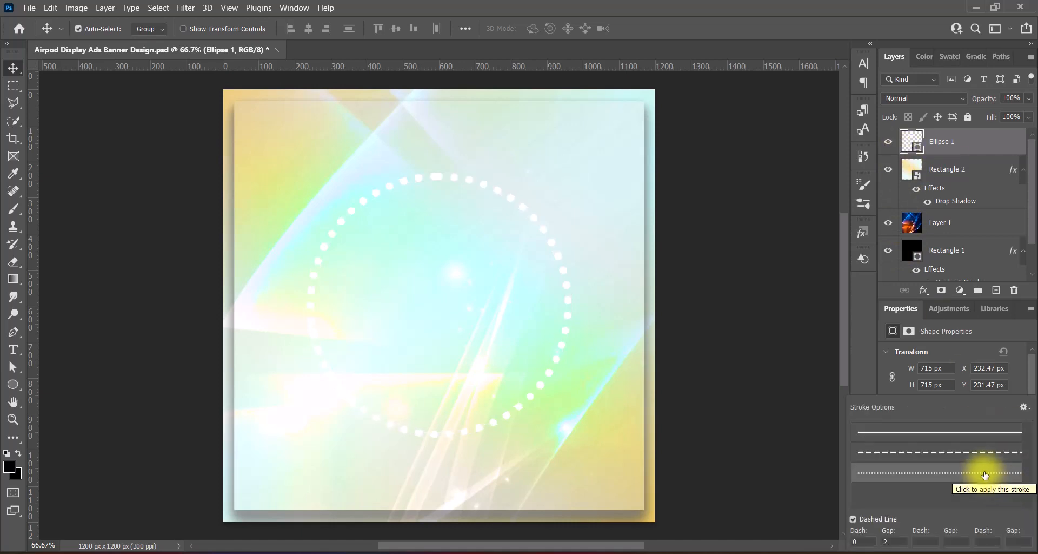
click(901, 454)
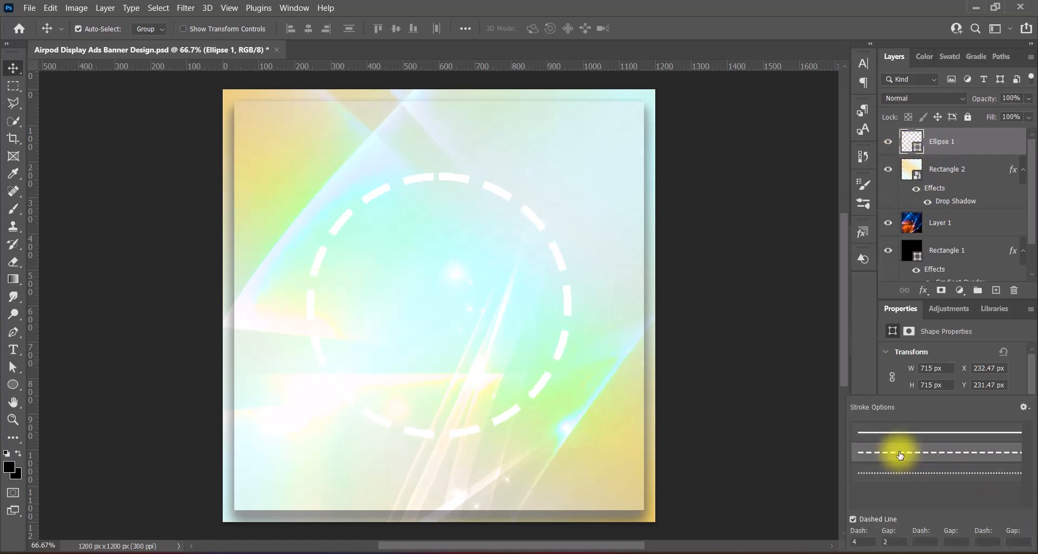
click(865, 374)
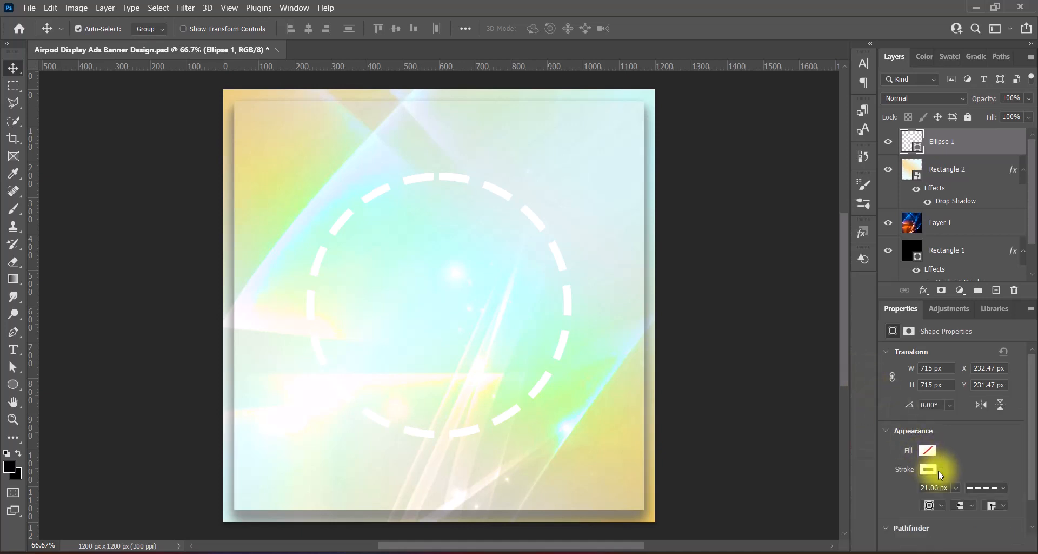
right_click(905, 140)
click(908, 146)
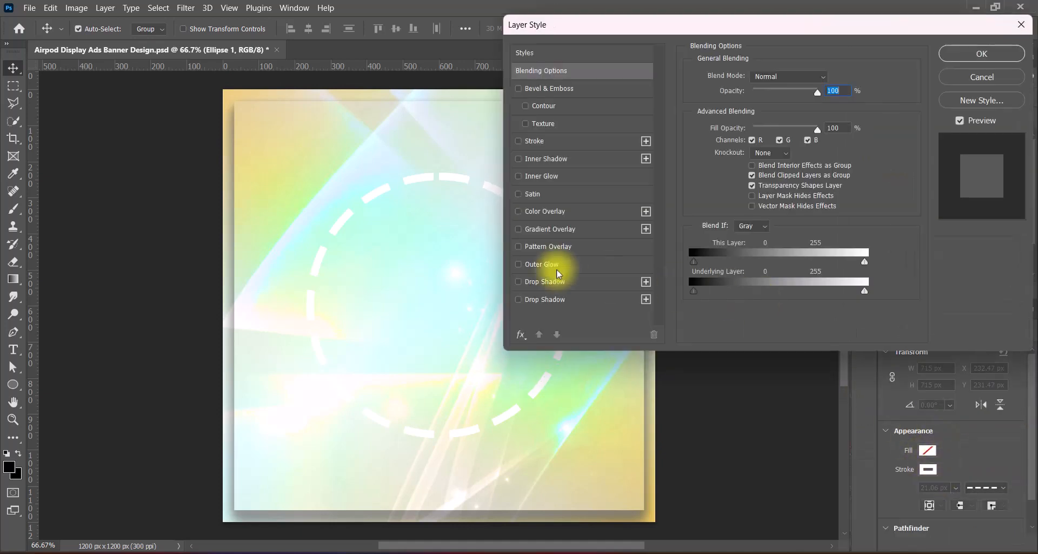
click(546, 266)
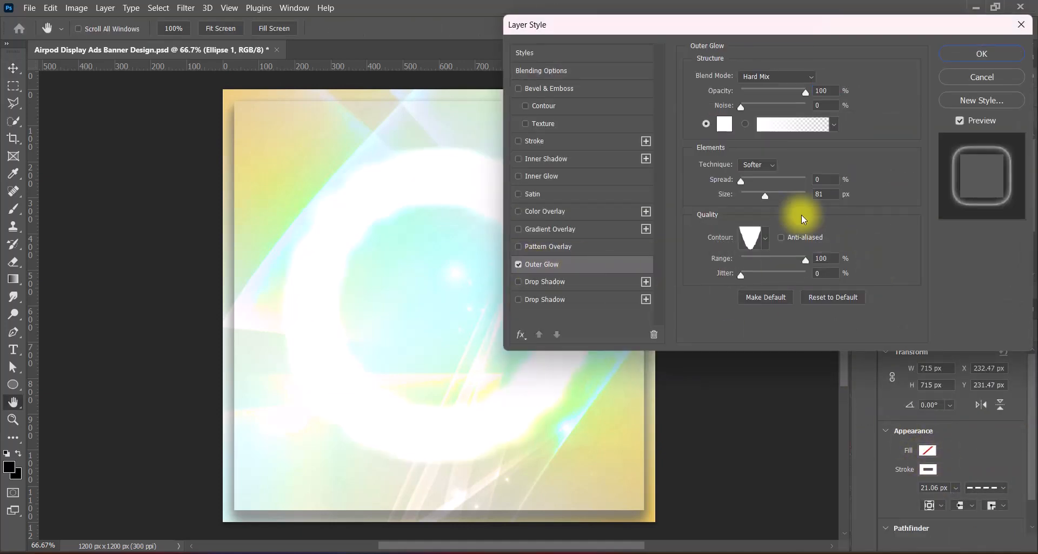
click(765, 238)
click(851, 268)
click(632, 269)
click(656, 269)
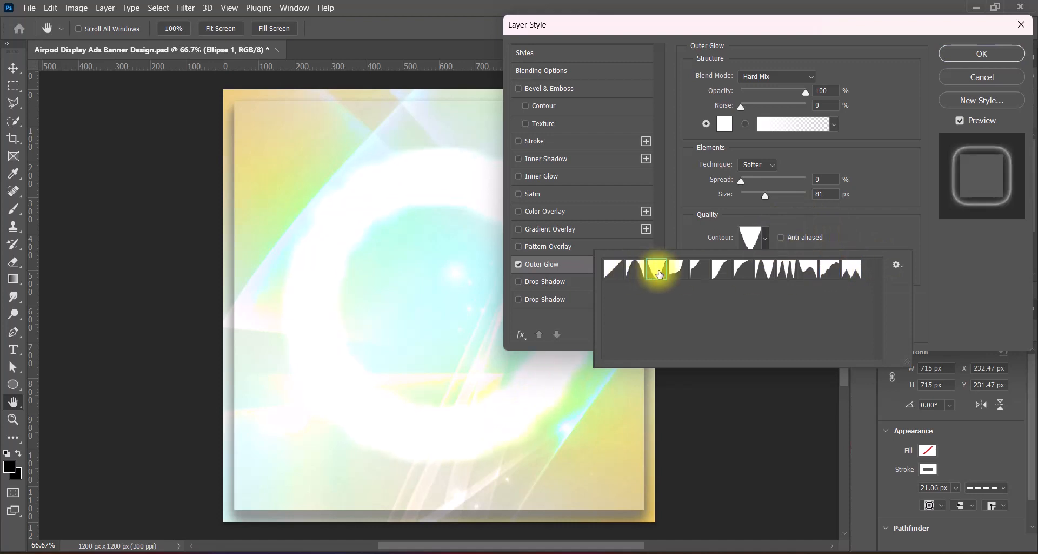
click(676, 269)
click(697, 269)
click(723, 272)
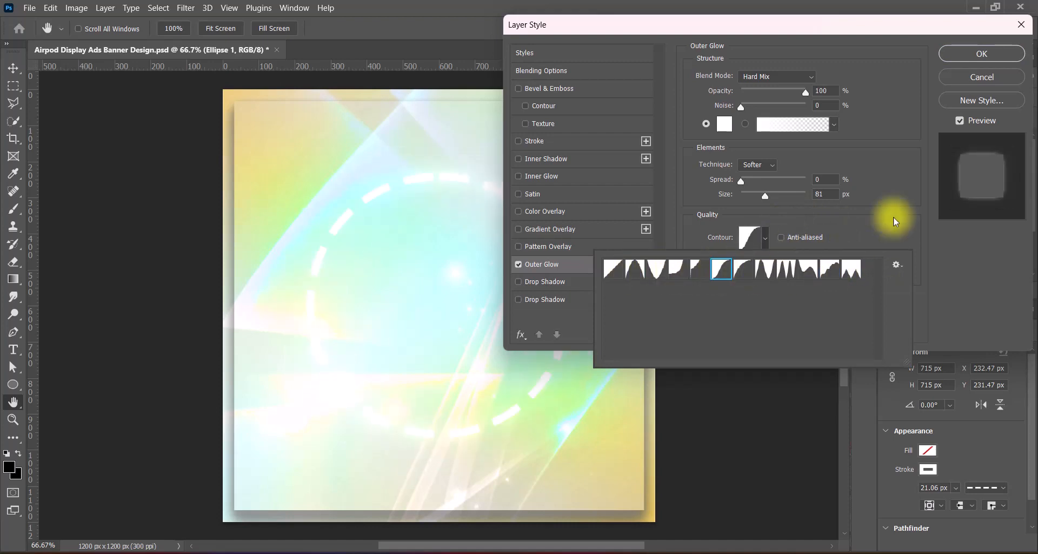
click(765, 197)
mouse_move(766, 197)
mouse_down()
mouse_move(747, 199)
mouse_move(759, 200)
mouse_move(754, 206)
mouse_up()
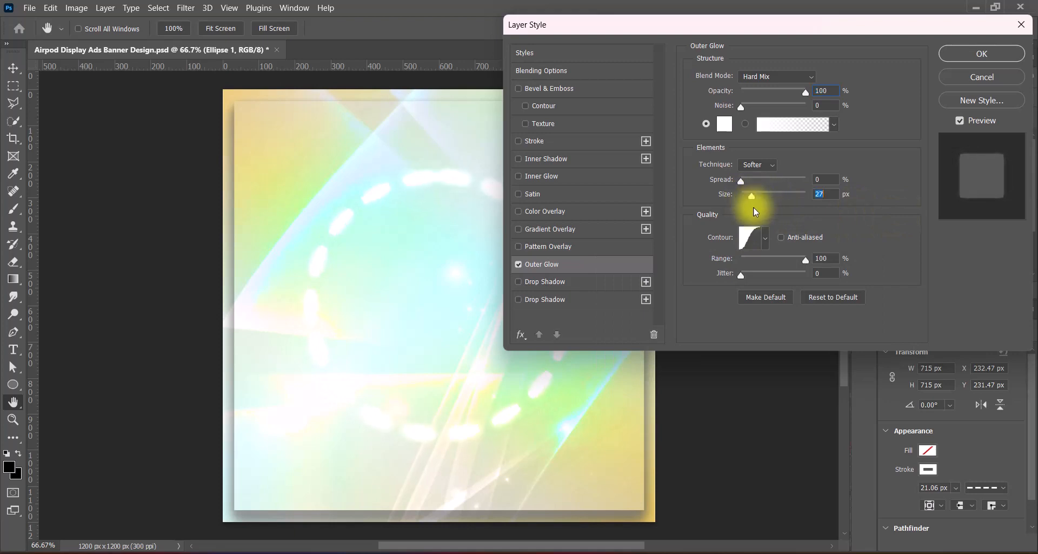
click(764, 237)
click(699, 269)
click(725, 275)
click(744, 275)
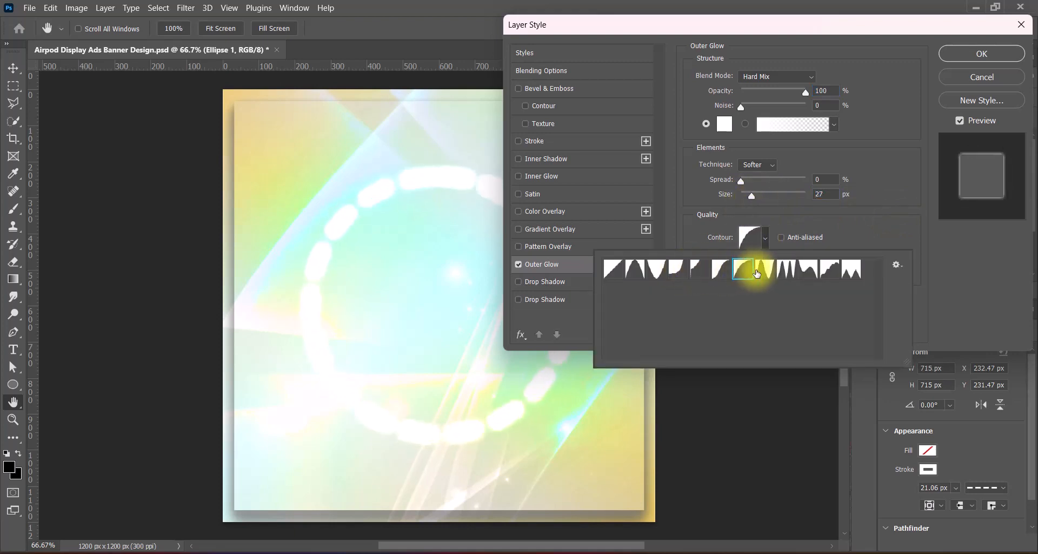
click(764, 274)
click(787, 274)
click(808, 273)
click(830, 274)
click(853, 274)
click(634, 269)
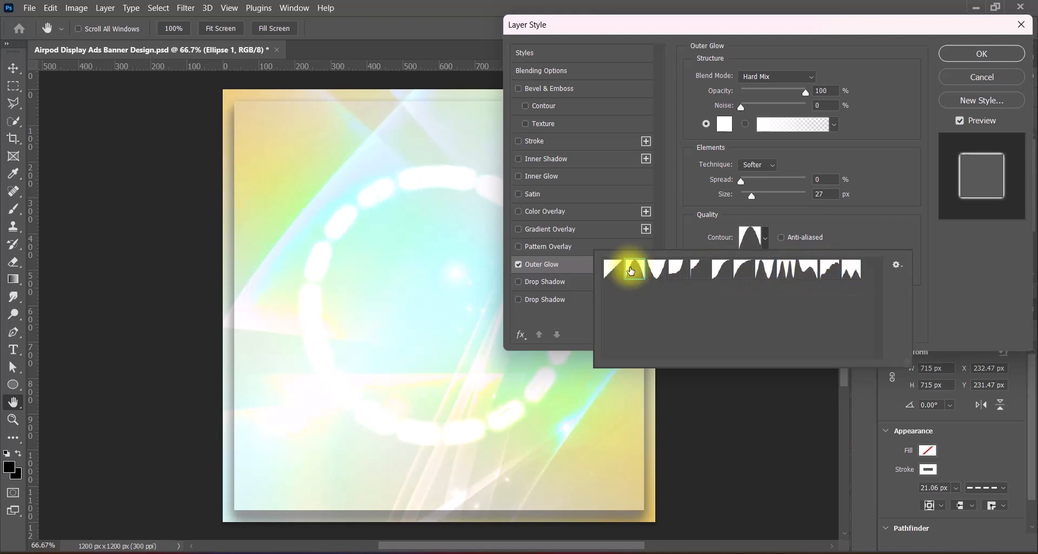
click(968, 271)
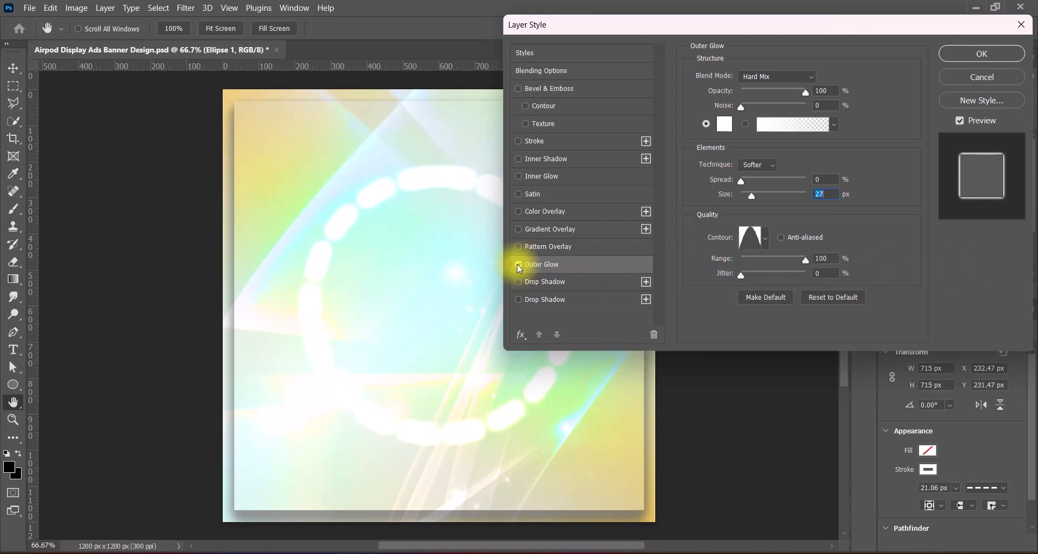
click(518, 264)
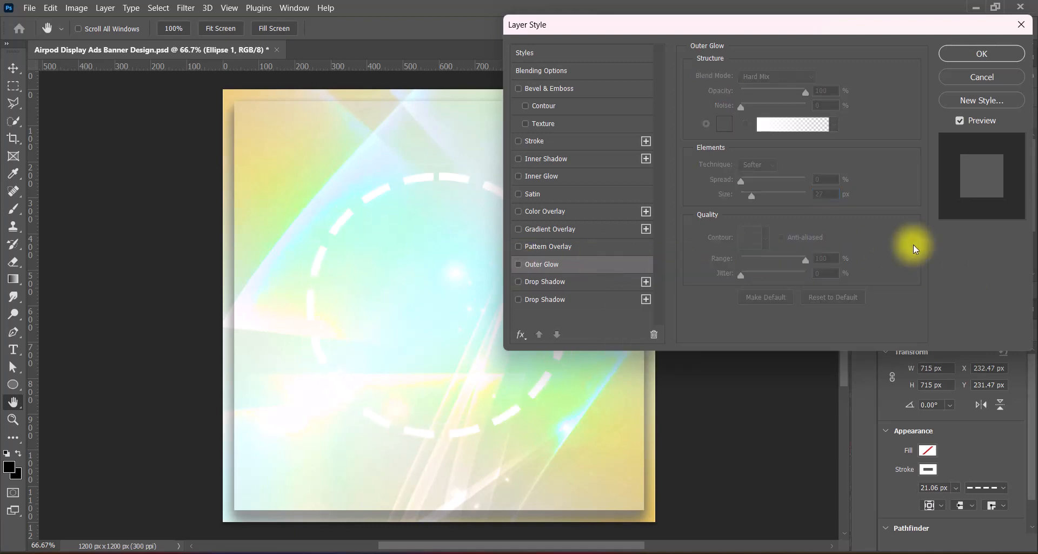
click(518, 264)
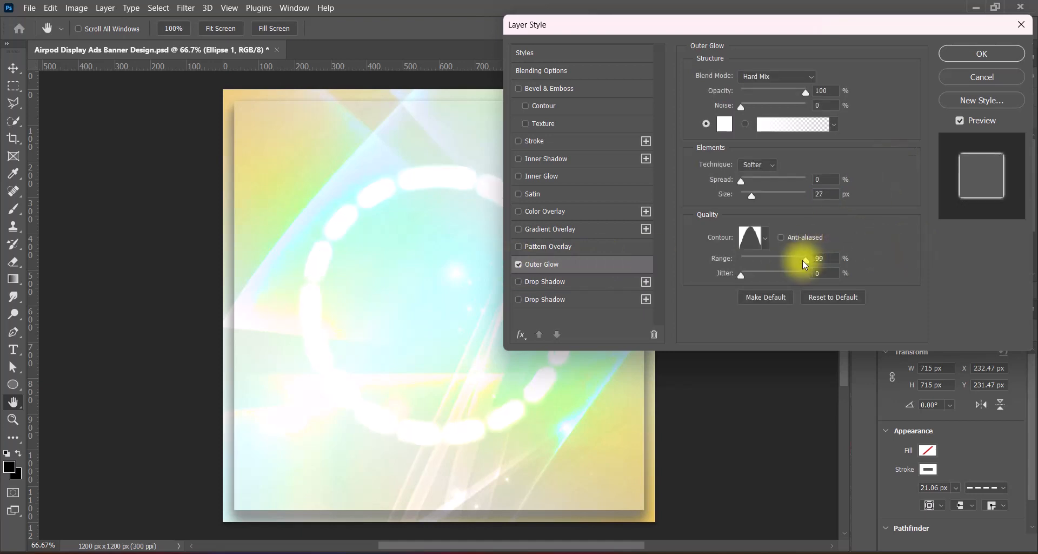
drag(805, 264, 745, 260)
click(765, 238)
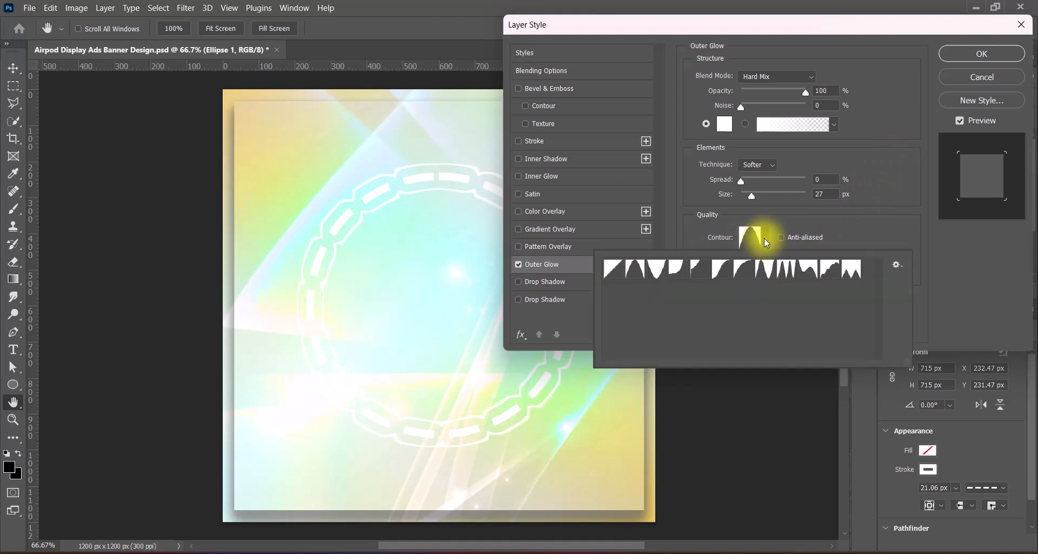
click(851, 269)
click(833, 270)
click(809, 269)
click(794, 269)
click(761, 270)
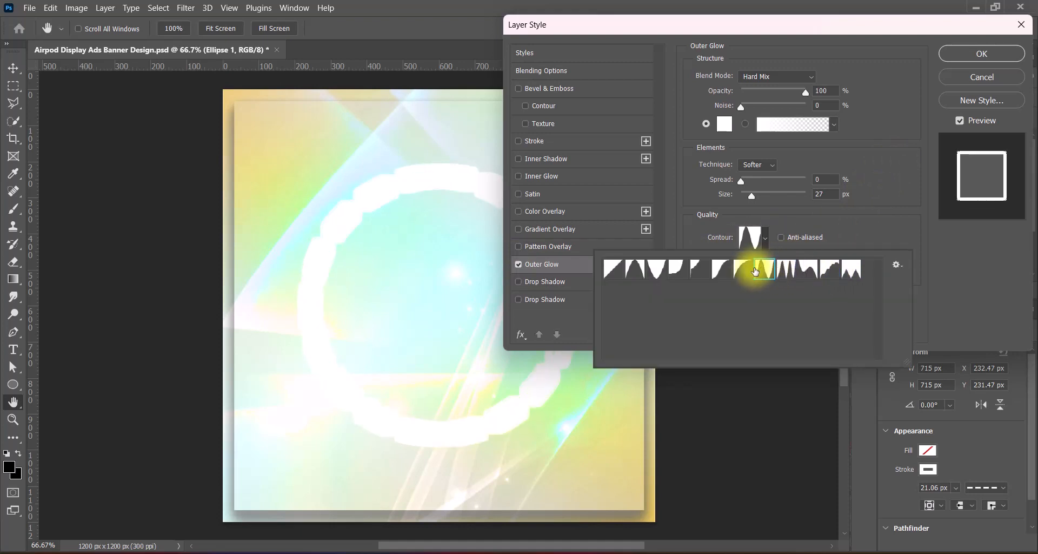
click(745, 271)
click(723, 271)
click(703, 270)
click(745, 271)
click(938, 260)
drag(743, 262, 764, 265)
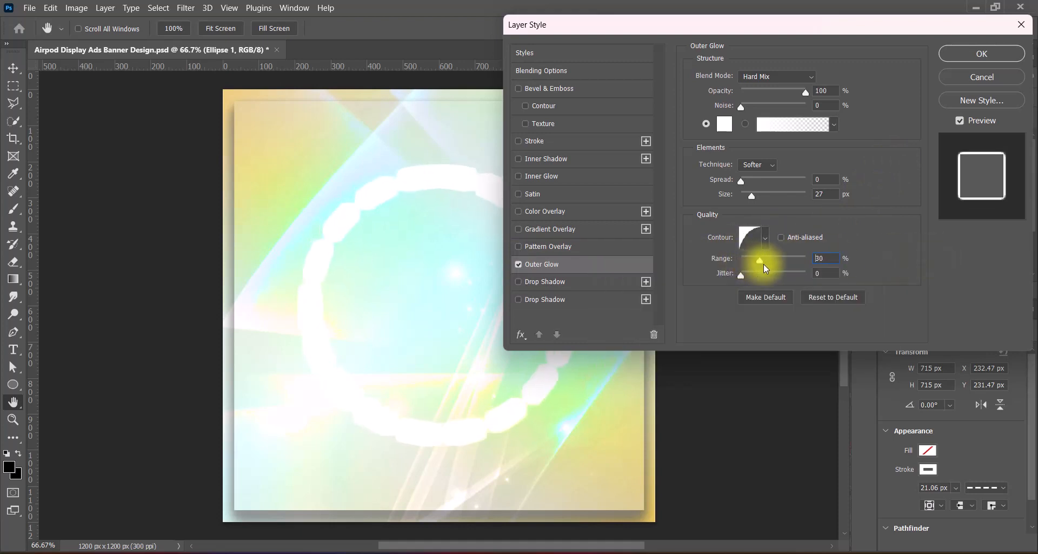
click(752, 238)
click(656, 269)
click(676, 269)
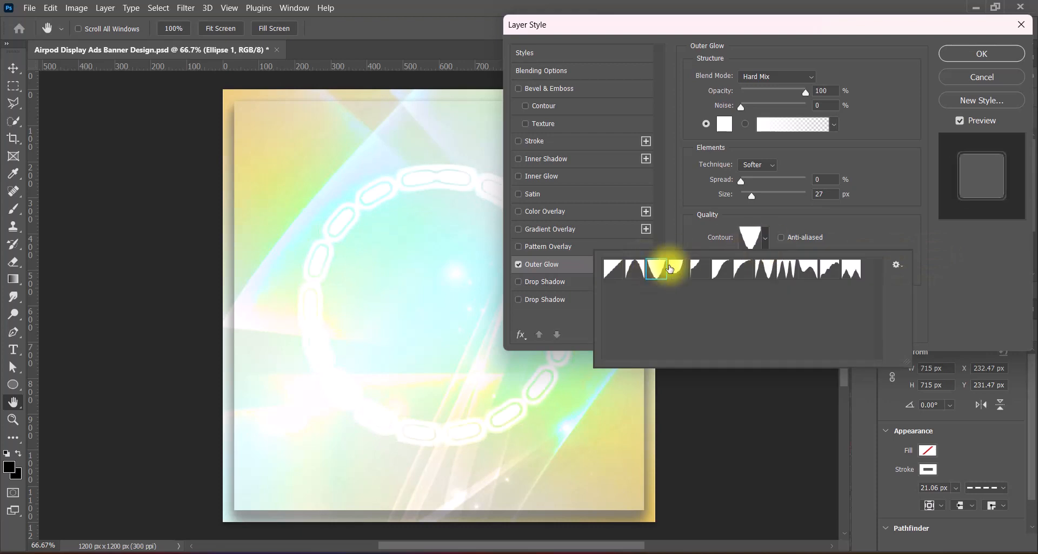
click(700, 269)
click(722, 270)
click(762, 270)
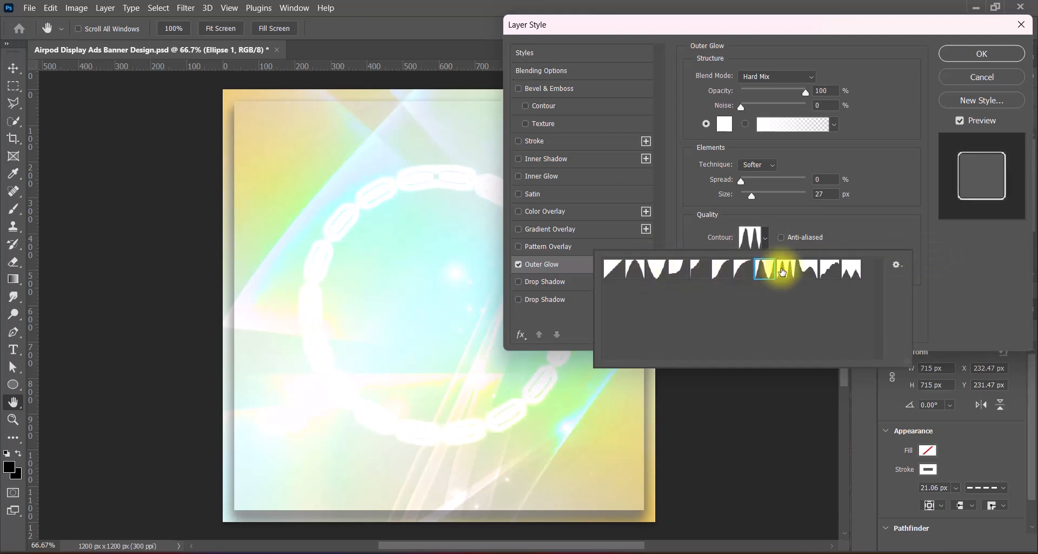
click(747, 272)
click(767, 272)
click(788, 272)
click(813, 274)
click(783, 273)
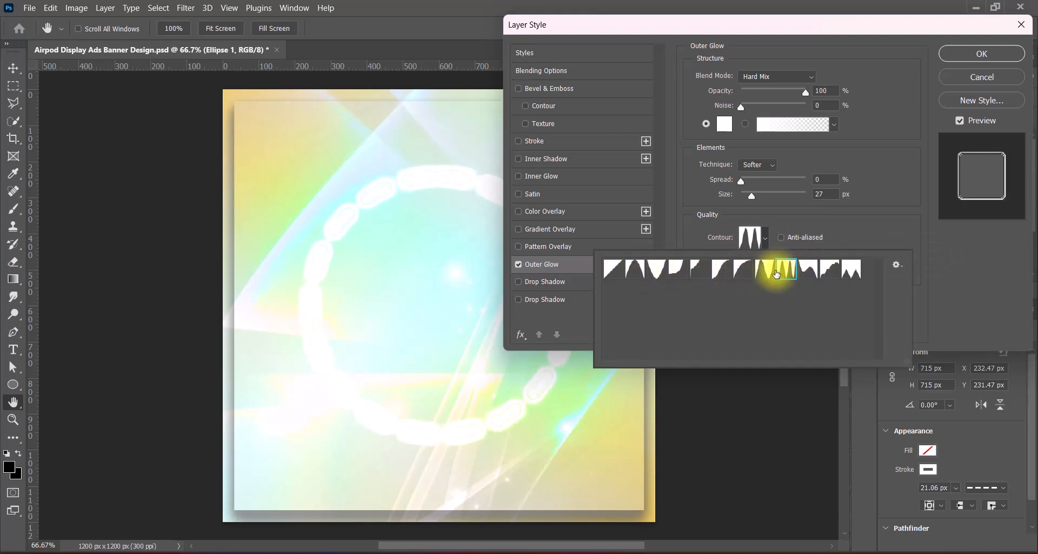
click(769, 273)
click(911, 261)
click(771, 261)
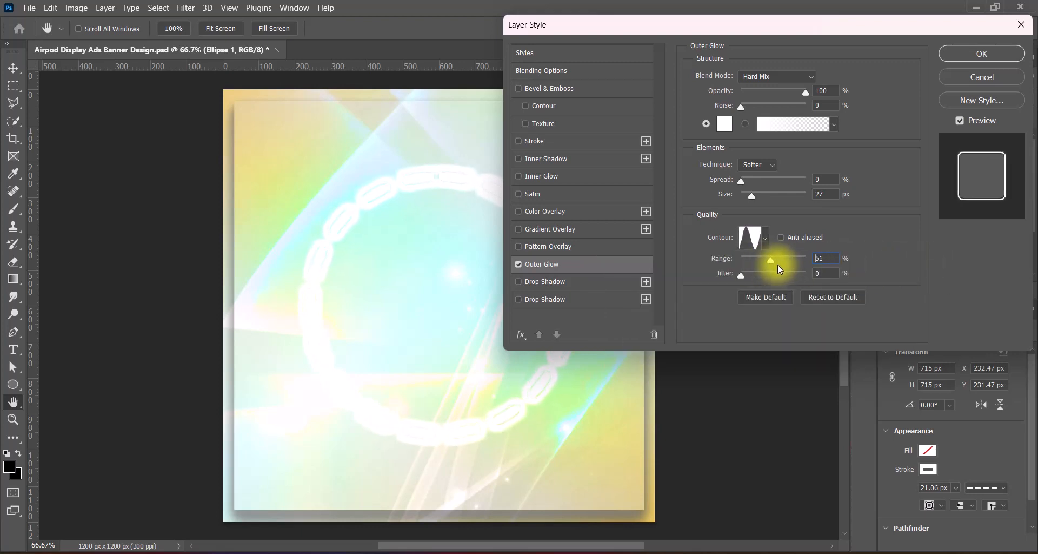
mouse_move(779, 269)
mouse_down()
mouse_move(747, 264)
mouse_move(764, 265)
mouse_up()
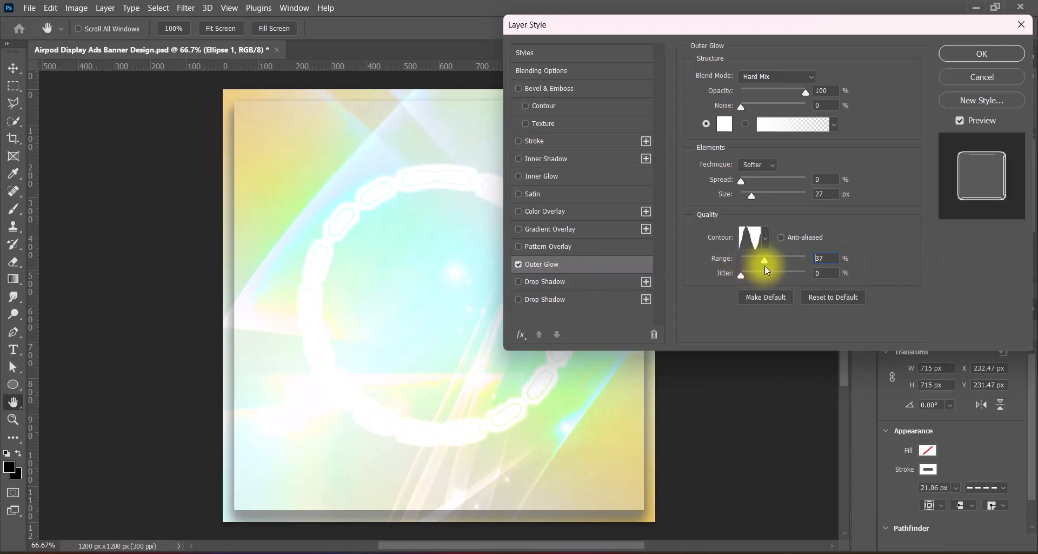
click(518, 265)
click(983, 77)
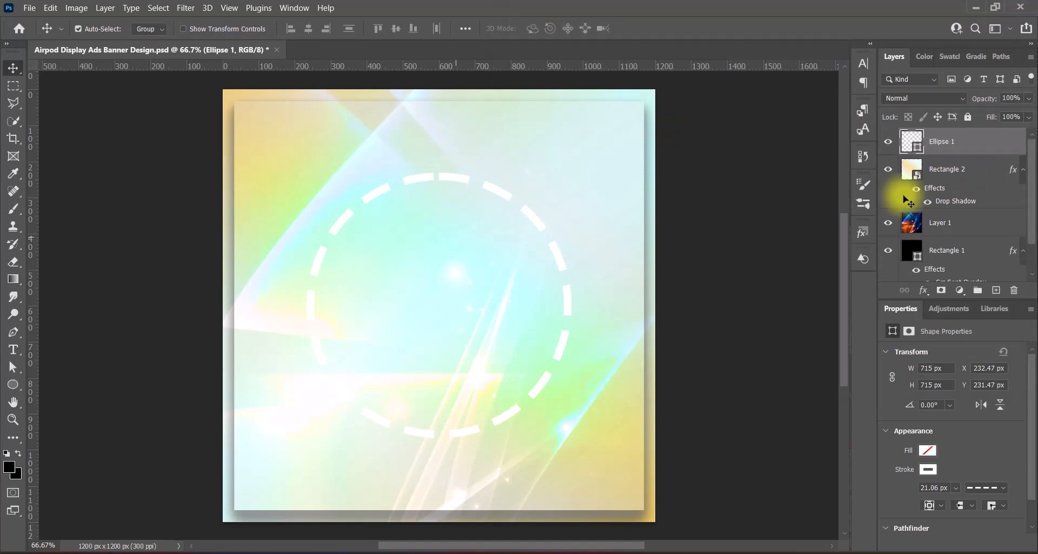
Duplicate the dashed circle's Ellipse 1 layer
drag(944, 142, 998, 291)
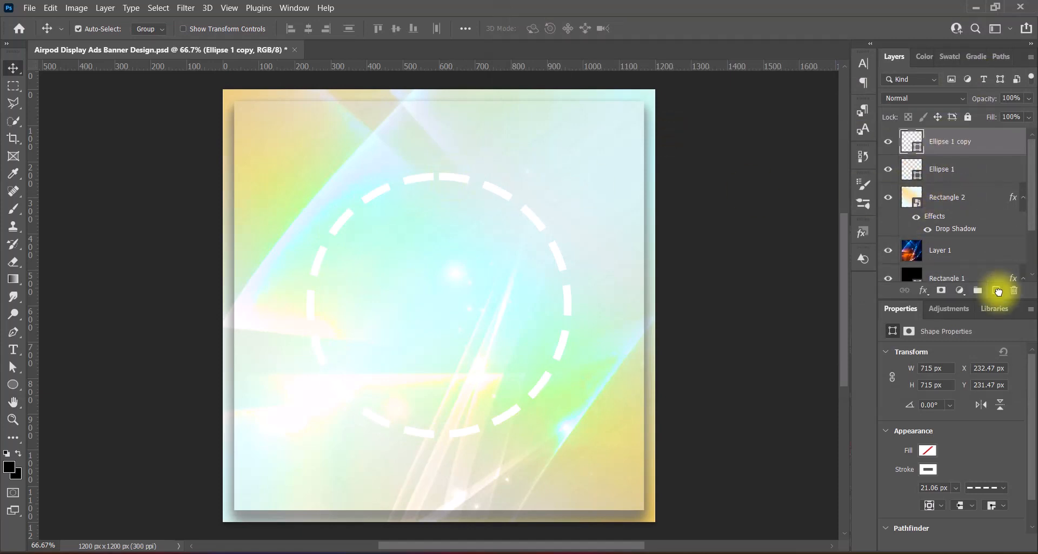
Give the duplicated circle Ellipse 1 copy a solid stroke and place its layer below Ellipse 1
click(987, 488)
click(938, 433)
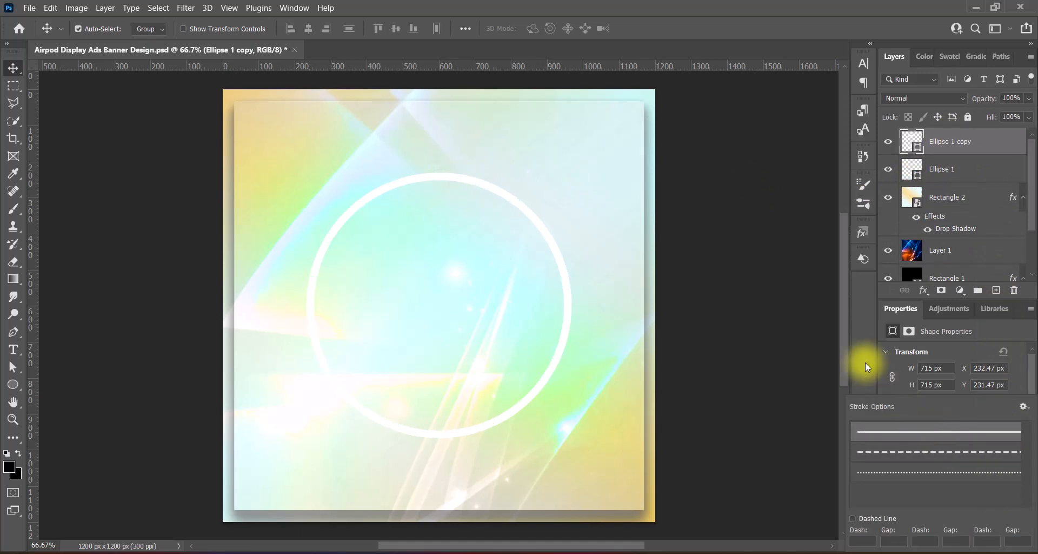
drag(955, 143, 952, 182)
Scale the solid circle down to about 624 px so it sits centred inside the dashed circle
key(ctrl+t)
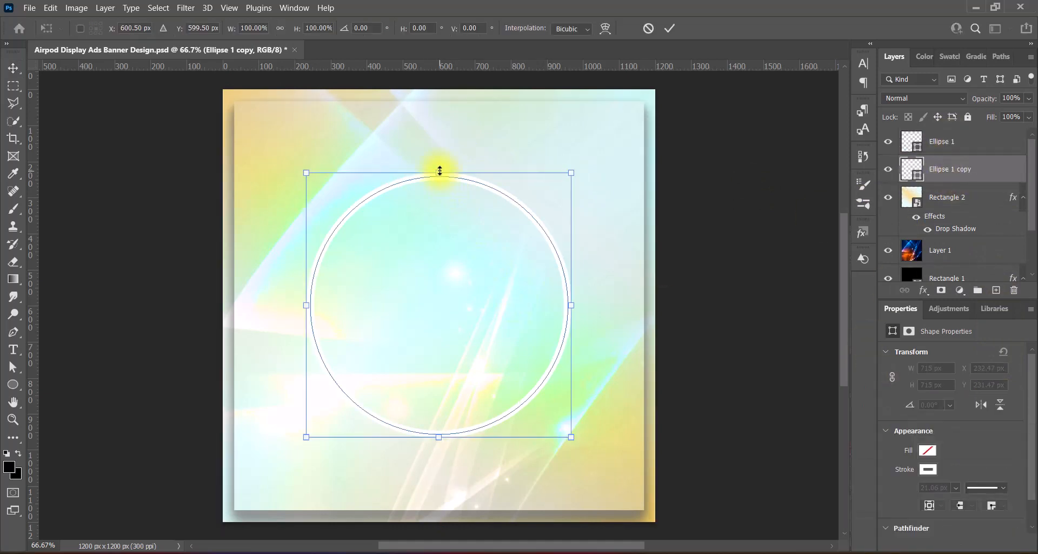
drag(439, 170, 439, 207)
drag(443, 351, 439, 340)
key(Return)
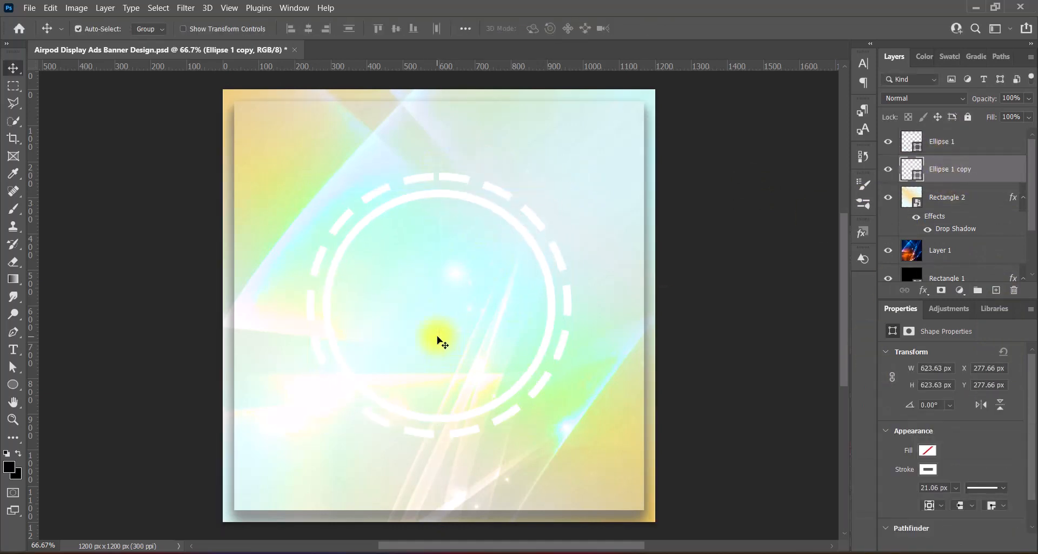
Add a white outer glow to the solid circle's layer with the Normal blend mode
right_click(910, 168)
click(914, 174)
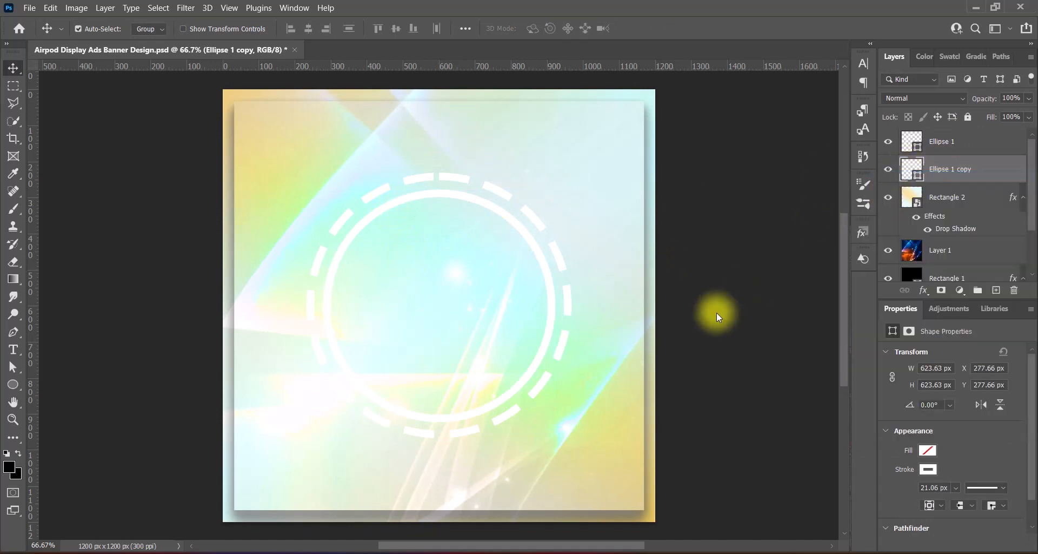
click(518, 264)
click(543, 264)
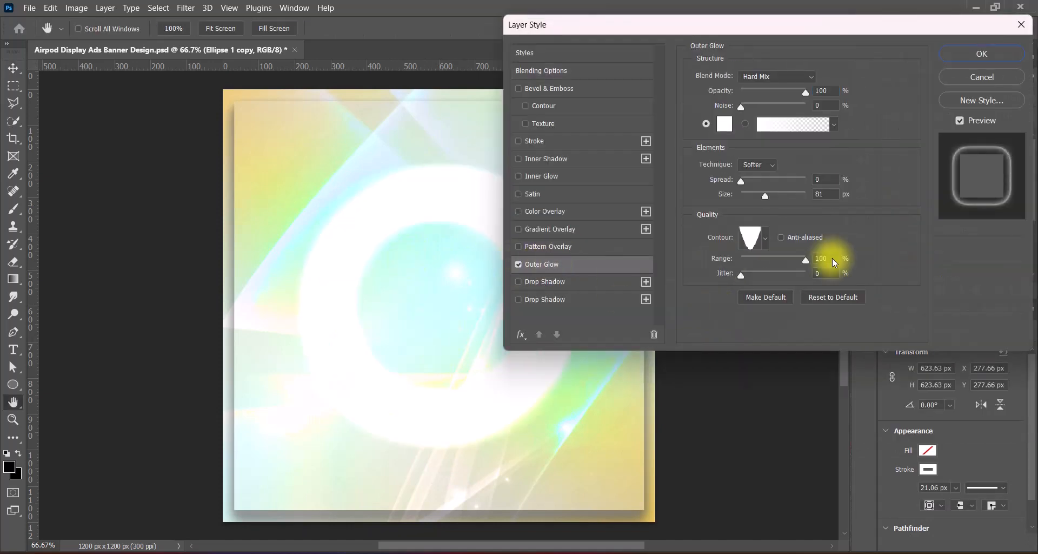
click(777, 77)
click(770, 87)
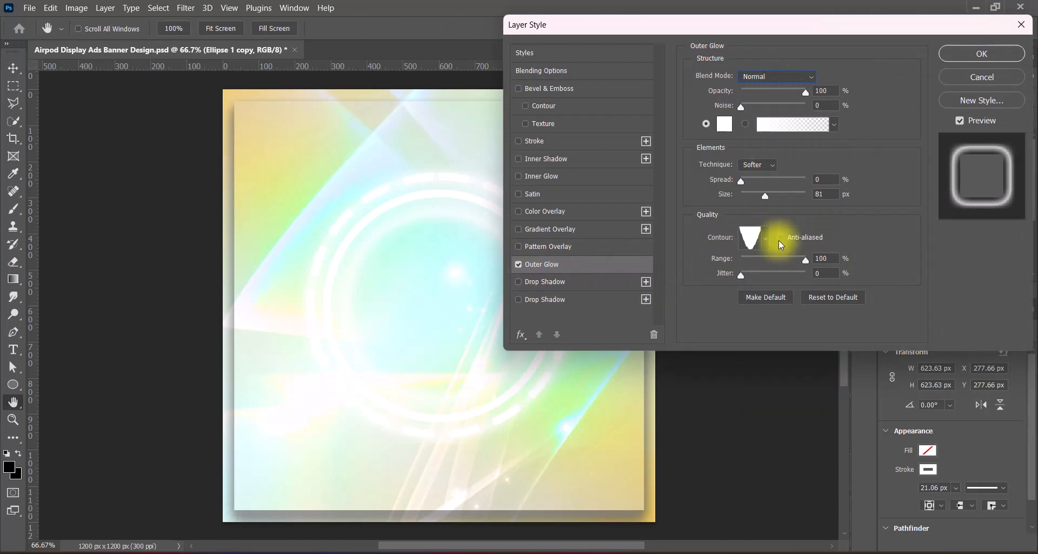
Try several contours and a size of 90 px for the solid circle's outer glow
click(765, 239)
click(830, 268)
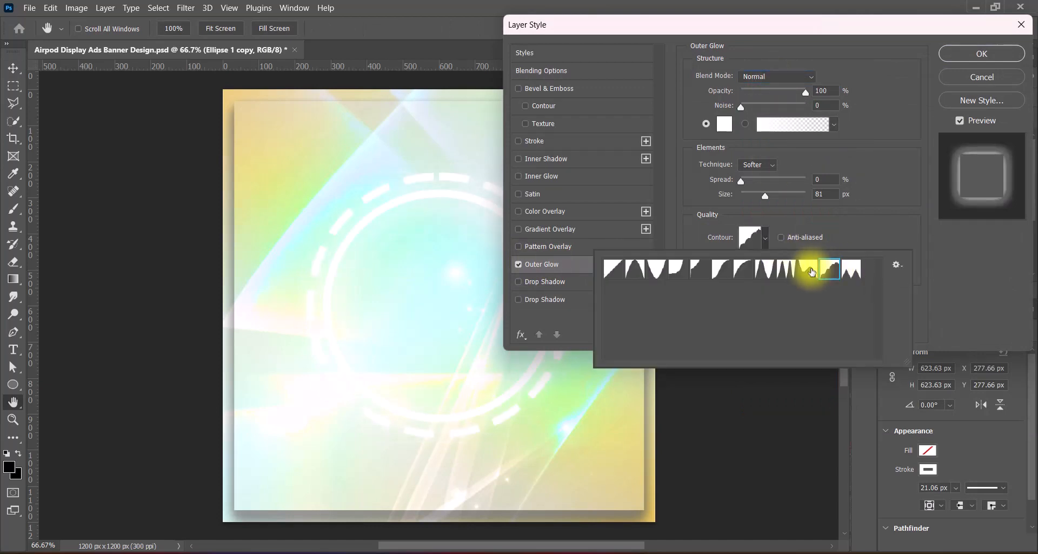
click(808, 270)
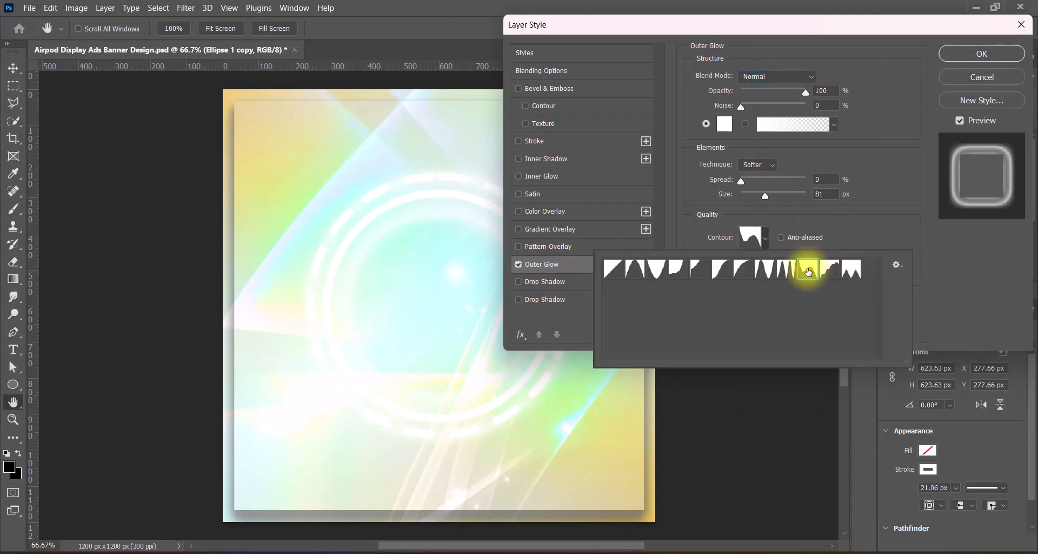
click(784, 273)
click(742, 271)
click(721, 271)
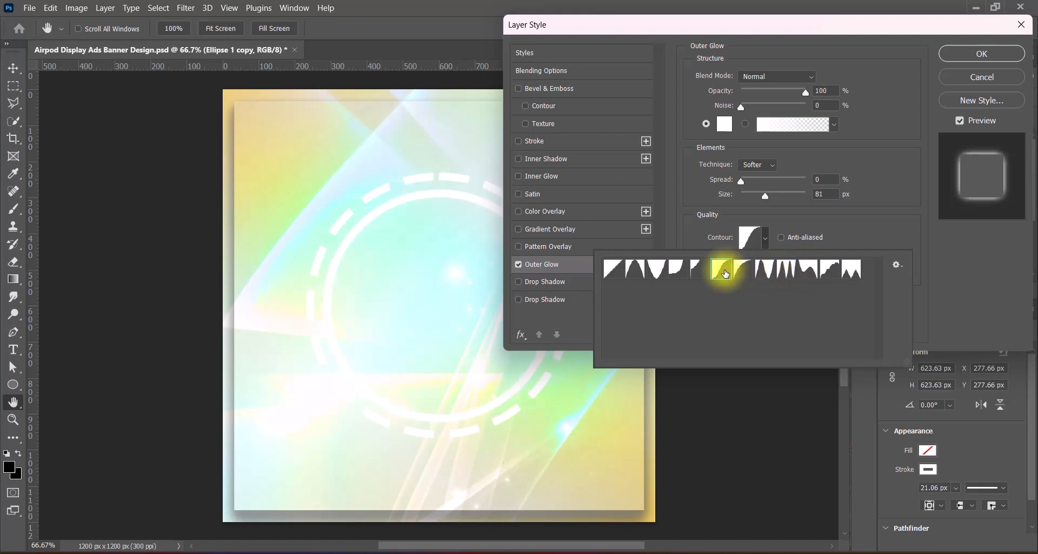
click(699, 272)
click(657, 271)
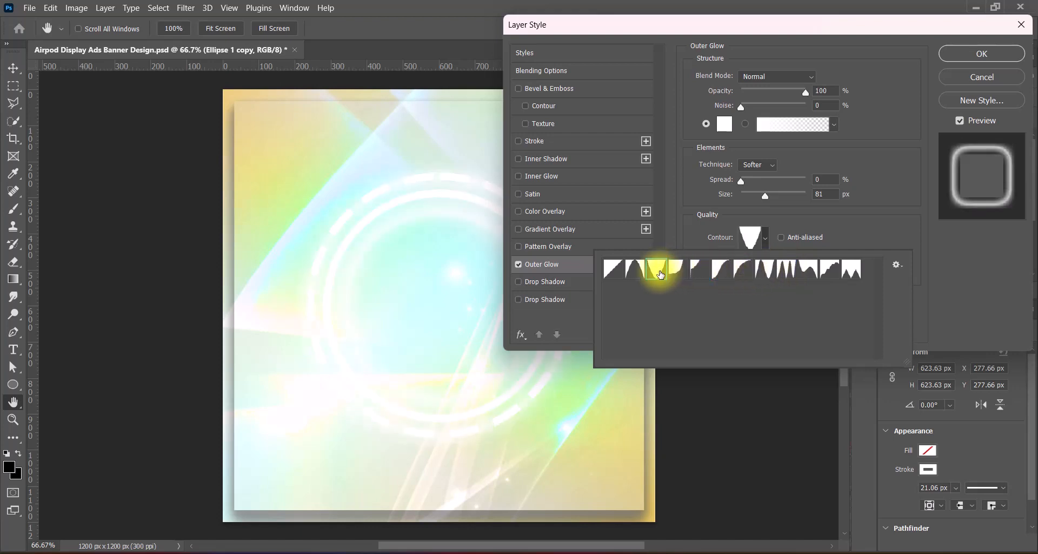
click(698, 272)
click(985, 268)
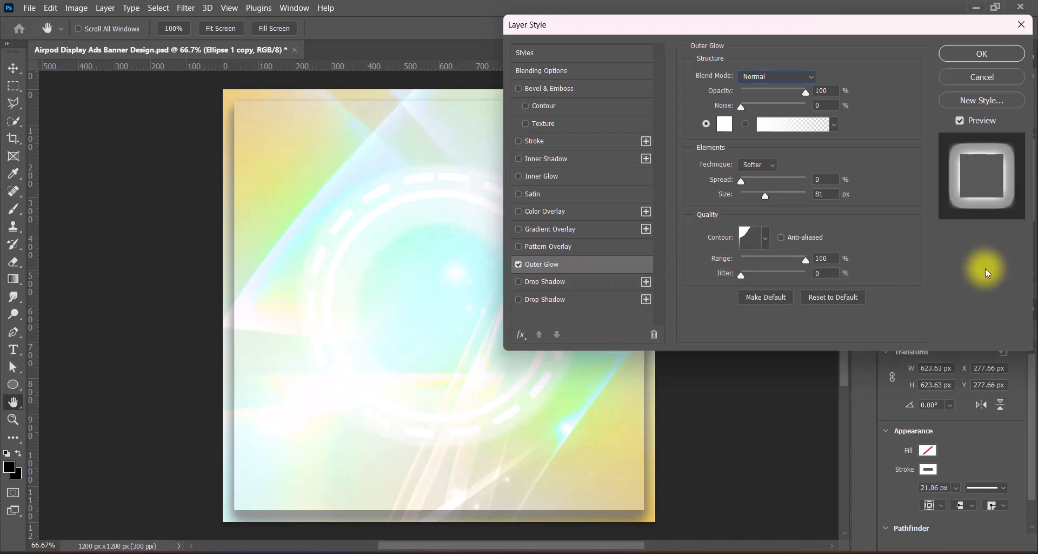
mouse_move(767, 197)
mouse_down()
mouse_move(748, 199)
mouse_move(765, 196)
mouse_up()
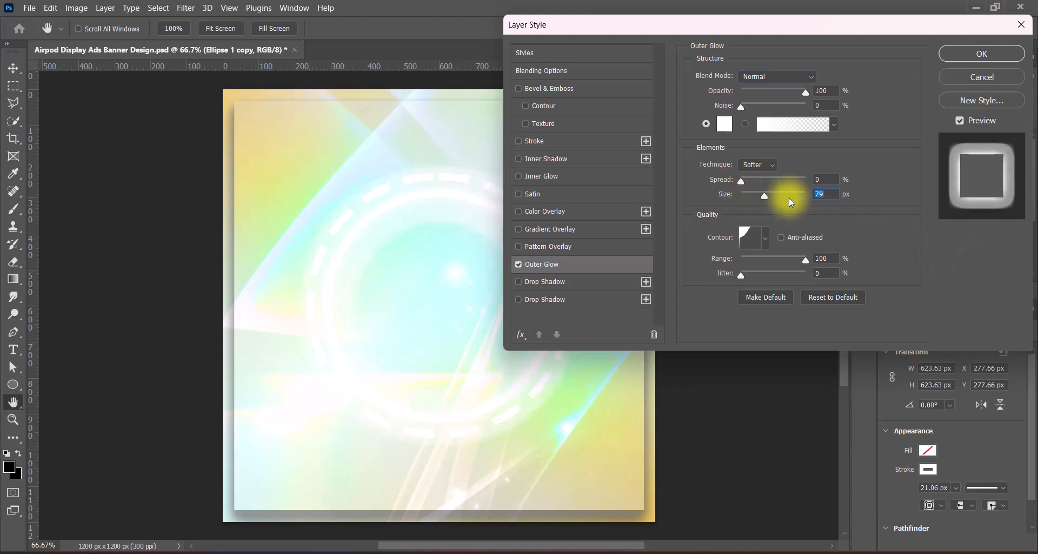
text(90)
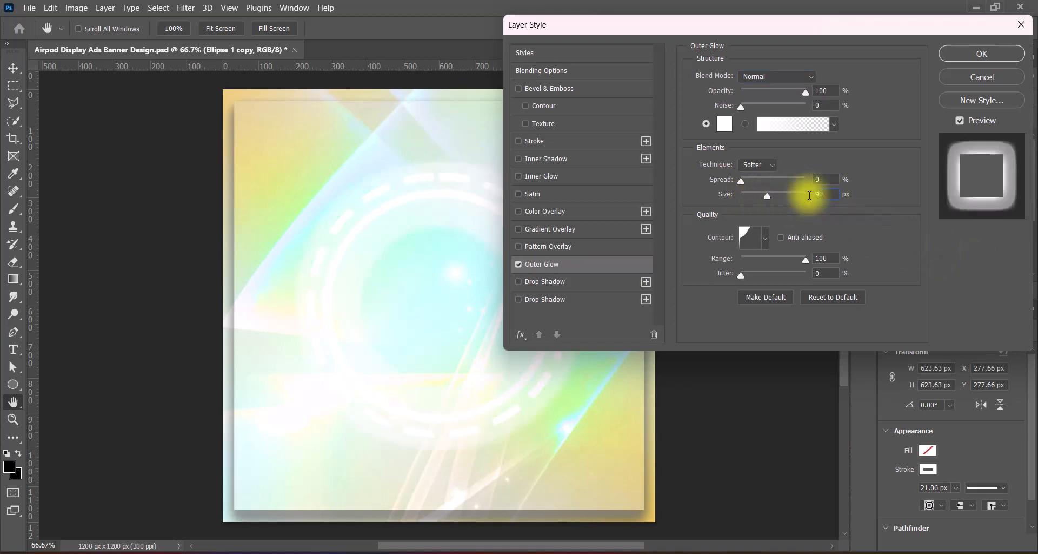
Compare the contour presets for the outer glow again and settle on the rolling slope contour
click(765, 238)
click(656, 270)
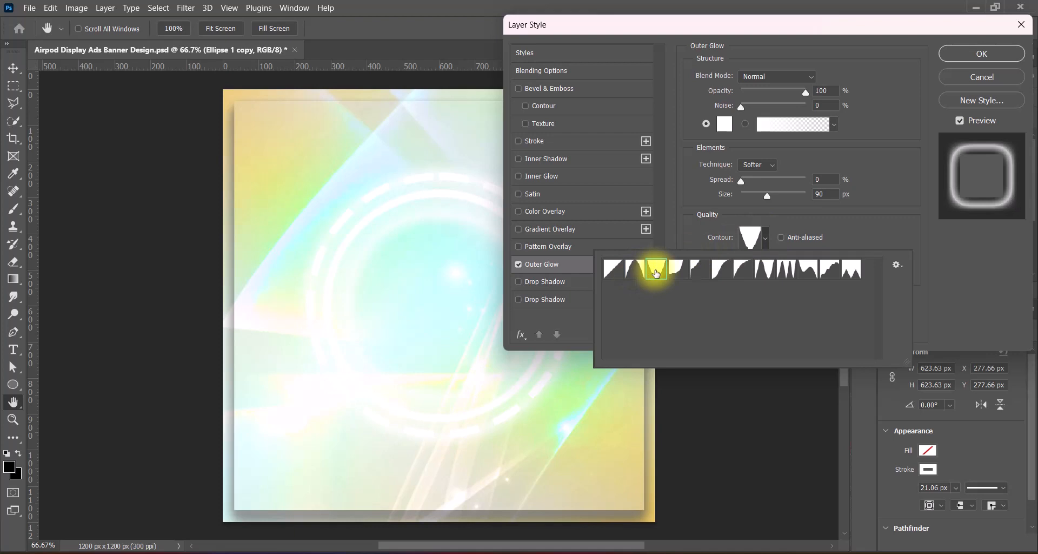
click(698, 270)
click(764, 271)
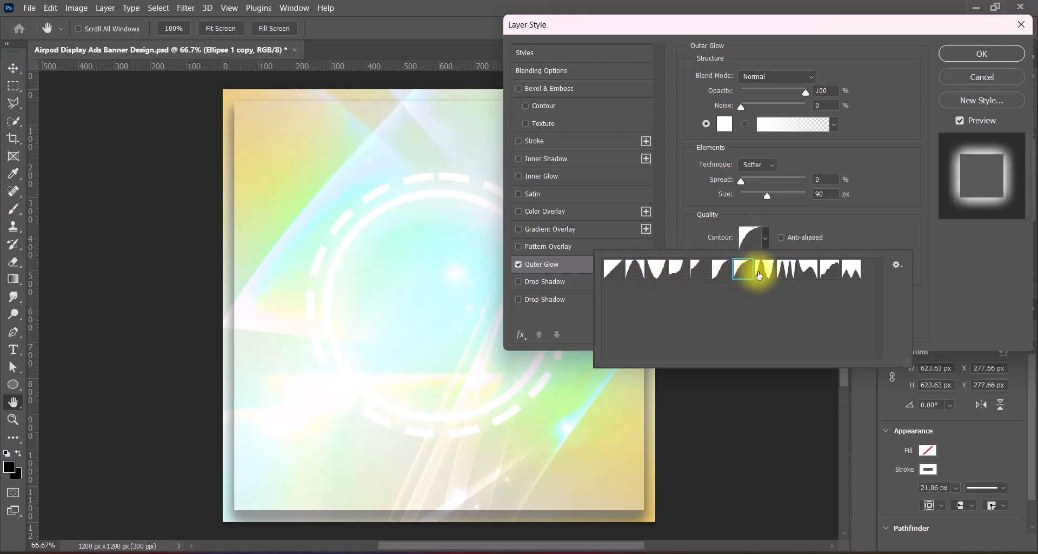
click(786, 271)
click(807, 270)
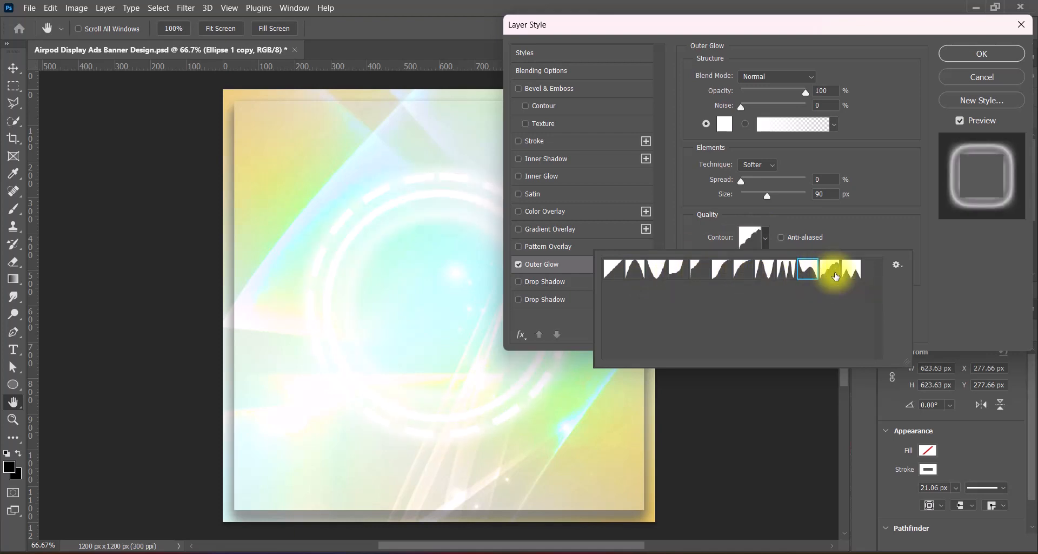
click(853, 272)
click(835, 274)
click(814, 271)
click(949, 270)
Reduce the outer glow size to about 60 px, apply the layer style and save the document
mouse_move(767, 196)
mouse_down()
mouse_move(784, 196)
mouse_move(748, 197)
mouse_move(760, 196)
mouse_up()
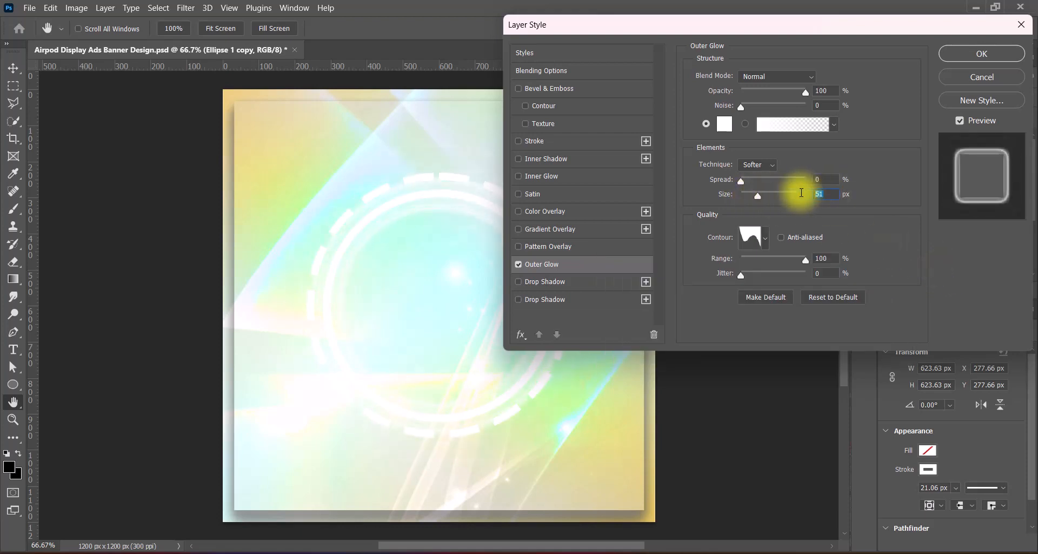
click(997, 55)
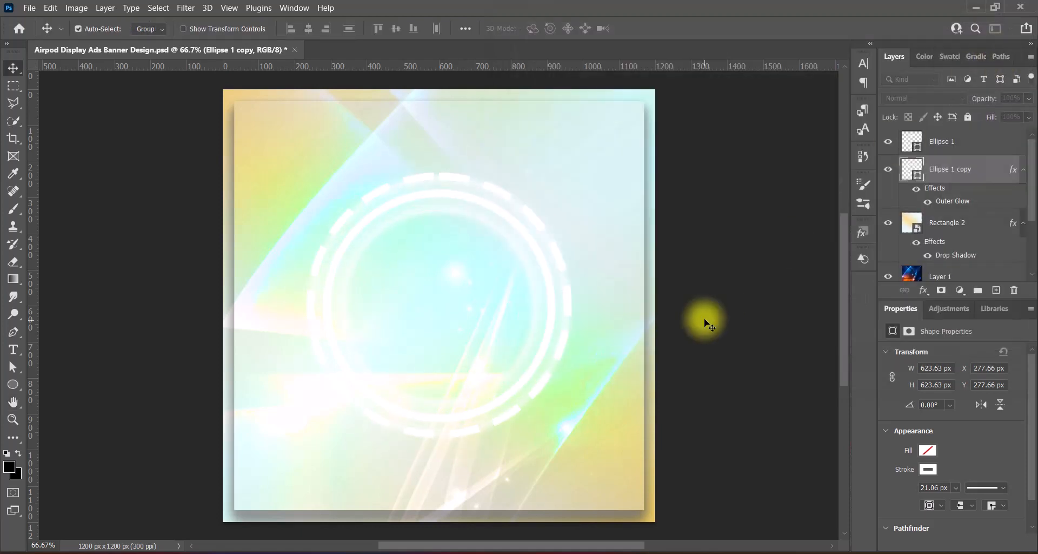
key(ctrl+s)
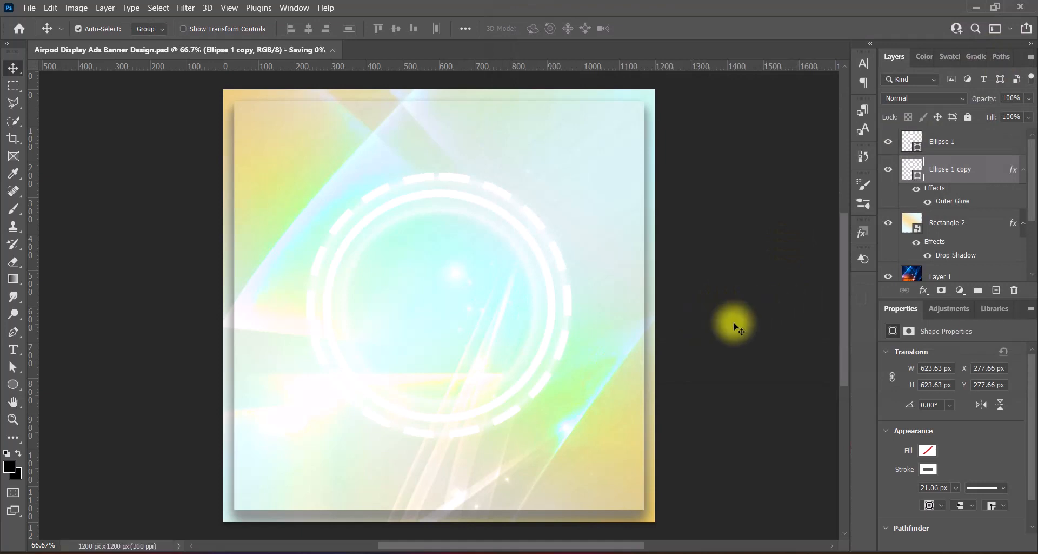
Enlarge both circles together to about 911 px across, centred on the banner, and group their layers
key(alt+shift+bracketright)
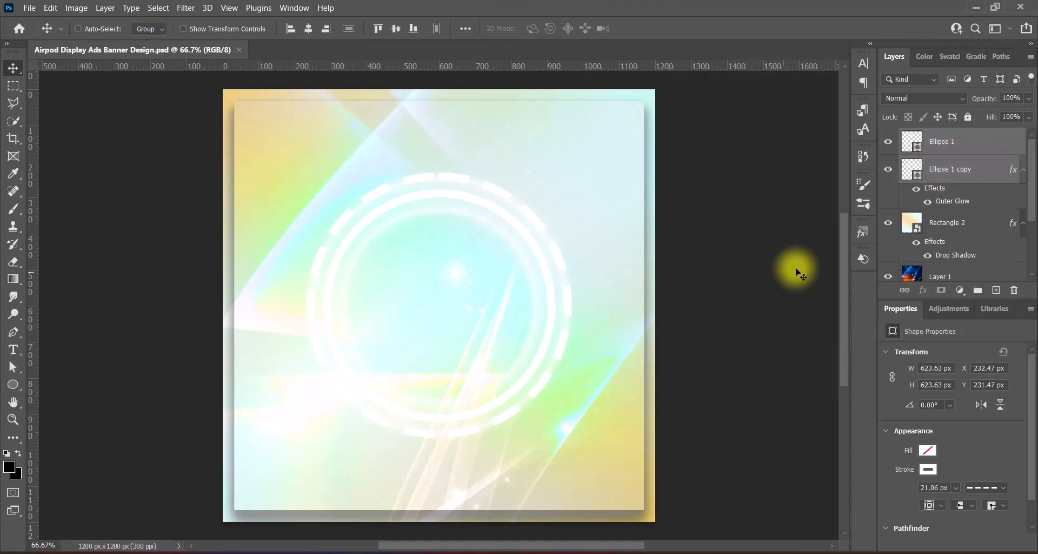
key(ctrl+t)
drag(439, 171, 437, 106)
drag(460, 258, 457, 292)
key(Return)
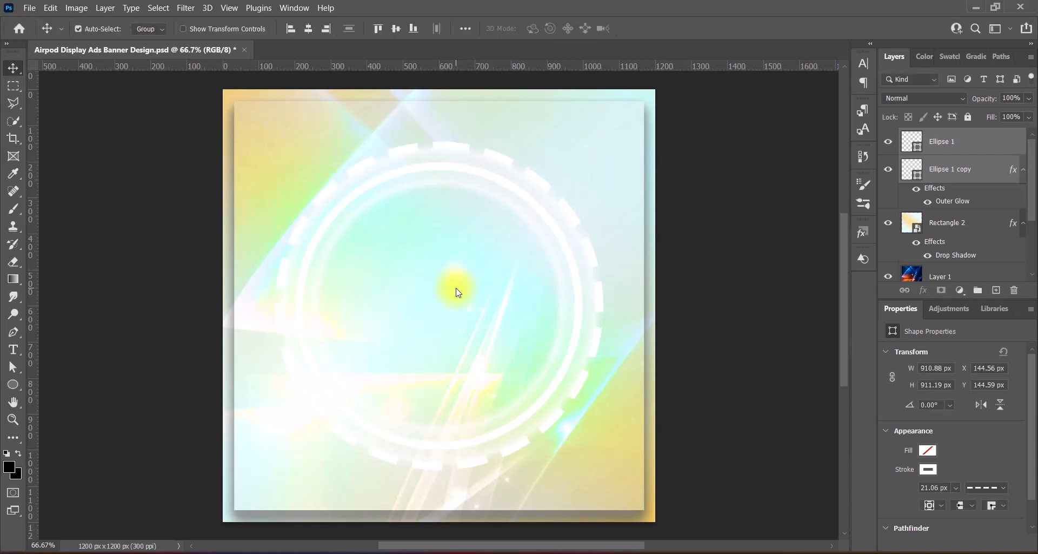
key(ctrl+g)
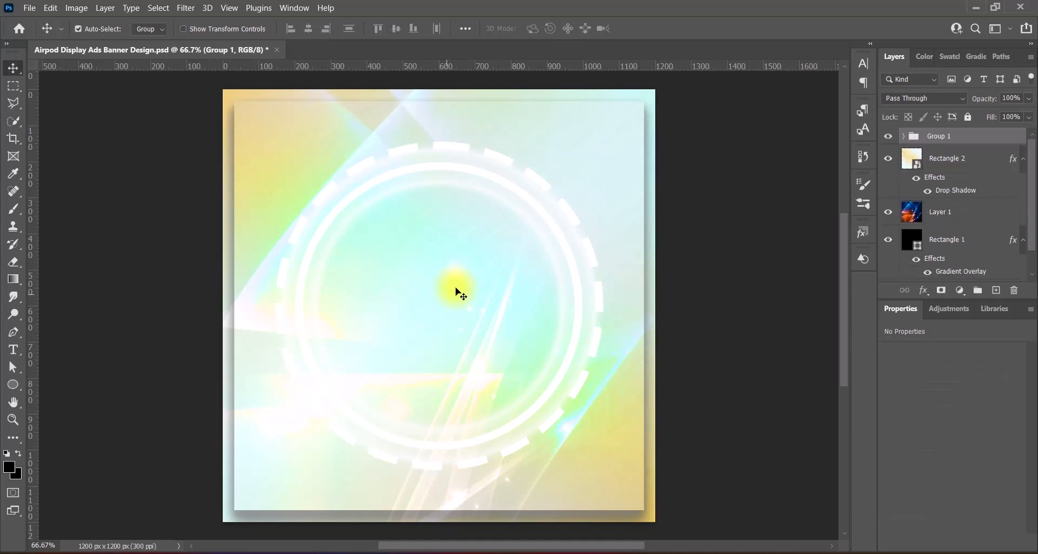
Add a drop shadow to Group 1 and set its colour to black (000000)
right_click(916, 135)
click(916, 140)
click(518, 299)
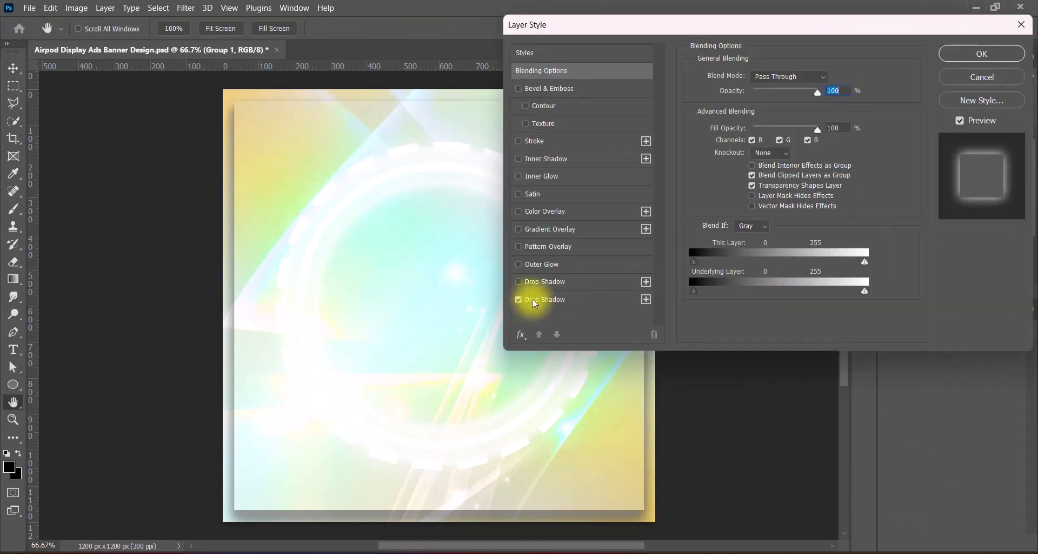
click(545, 299)
click(828, 77)
drag(729, 201, 603, 312)
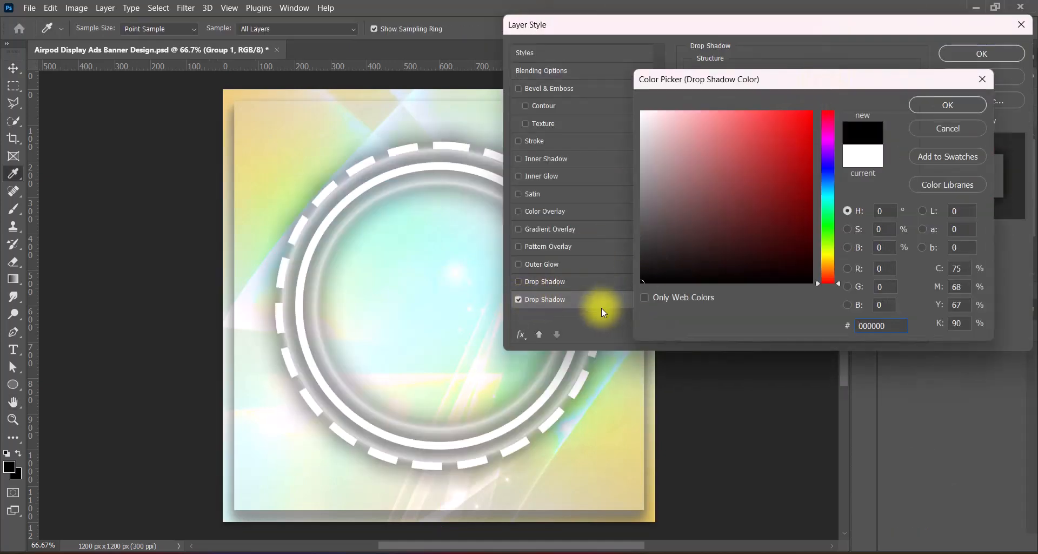
click(952, 105)
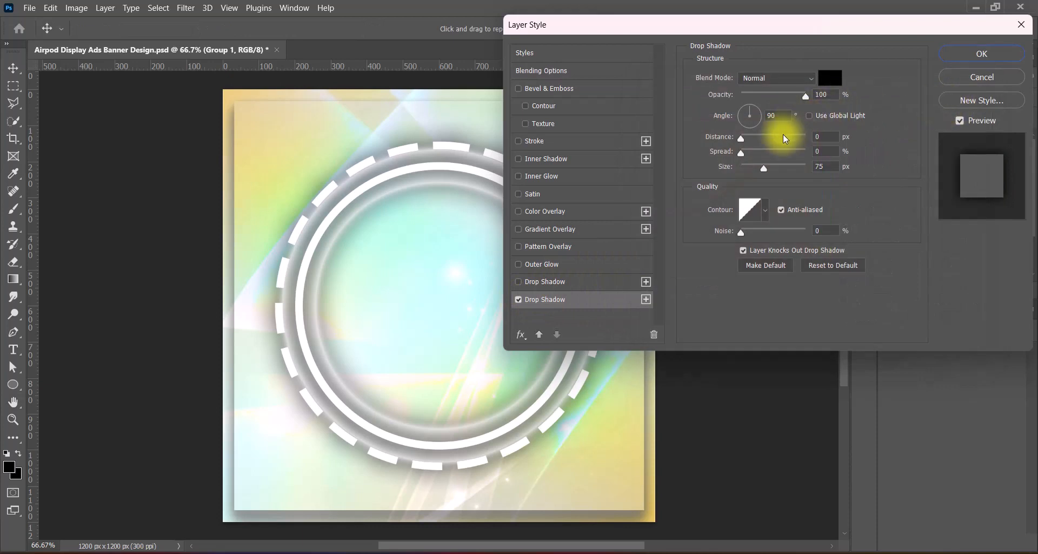
Set the group's drop shadow to 33% opacity and 81 px size, and apply it
drag(804, 97, 762, 99)
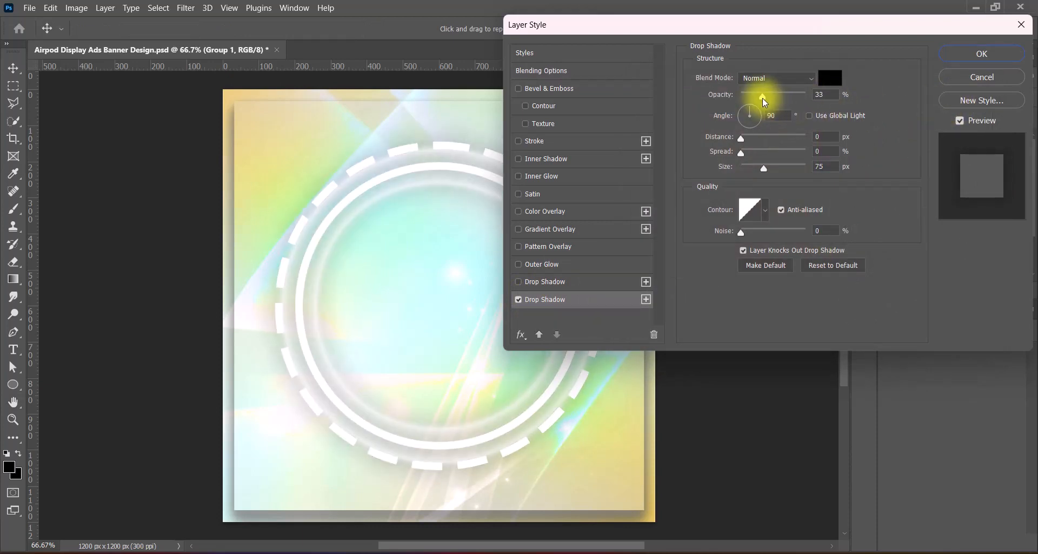
drag(764, 168, 762, 169)
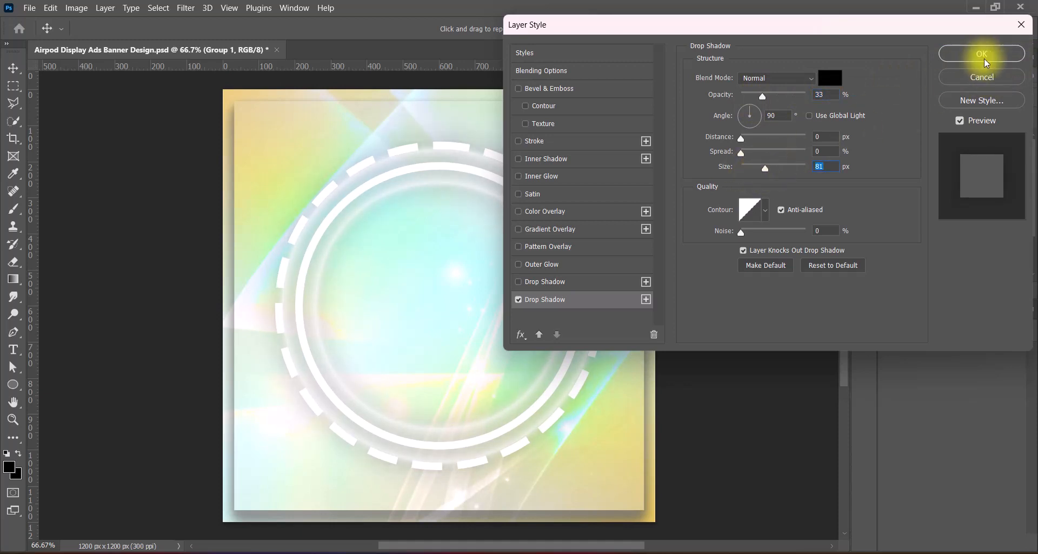
click(984, 58)
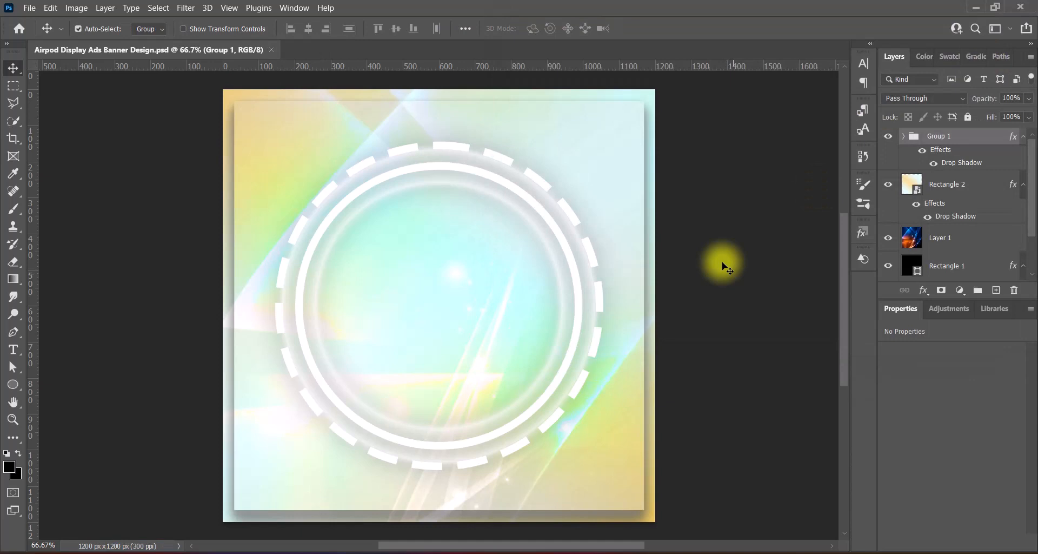
Duplicate the circle group and convert the copy to a smart object
alt+drag(459, 169, 457, 217)
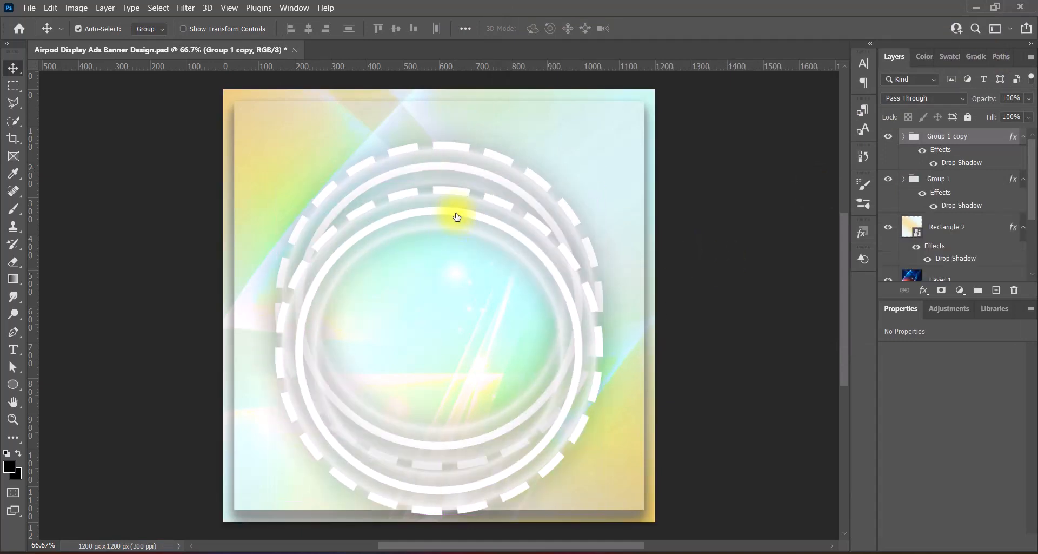
right_click(980, 135)
click(941, 184)
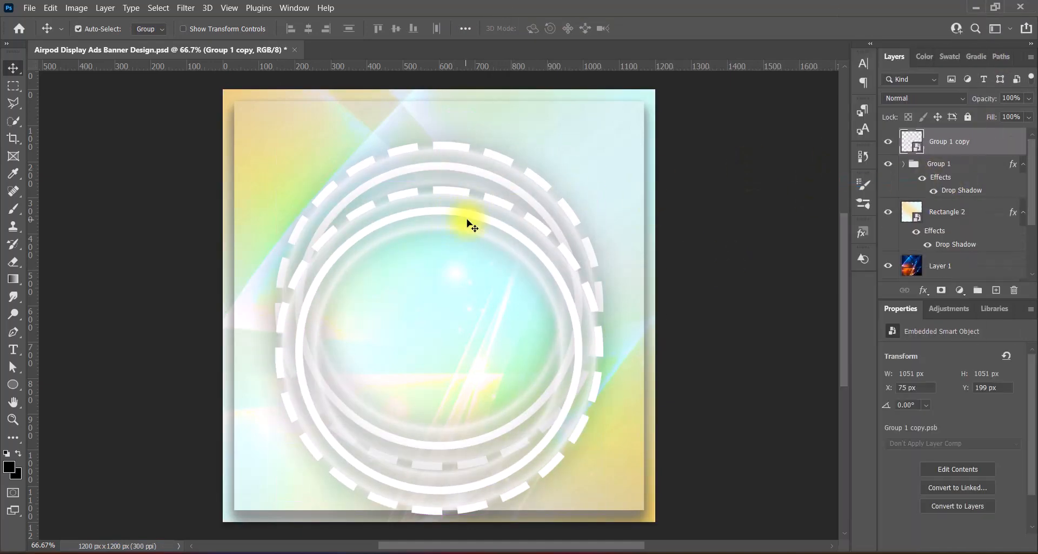
Scale the Group 1 copy smart object down to about 652 px and centre it inside the larger circles
key(ctrl+t)
drag(436, 153, 456, 316)
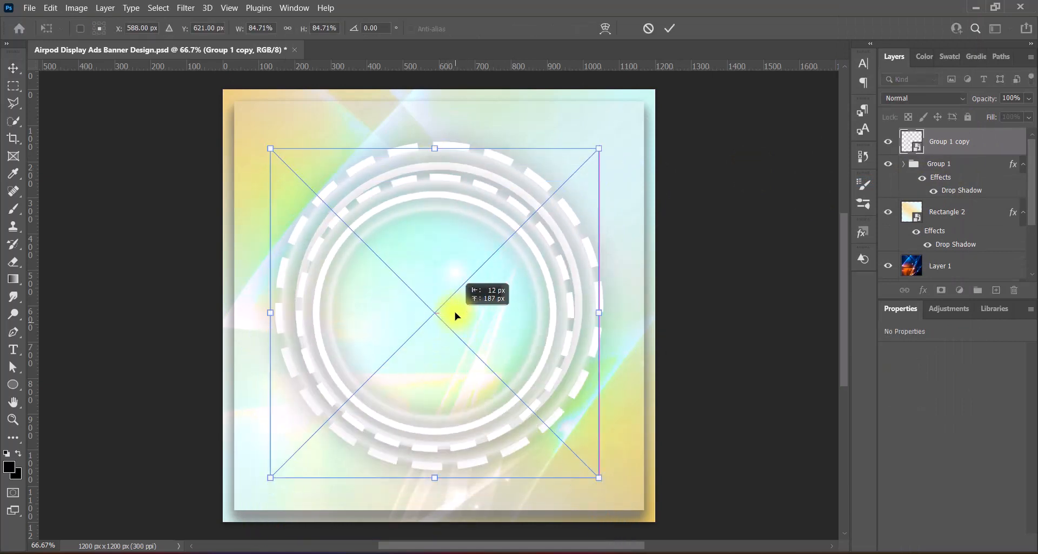
drag(434, 148, 446, 220)
drag(463, 357, 471, 309)
key(Return)
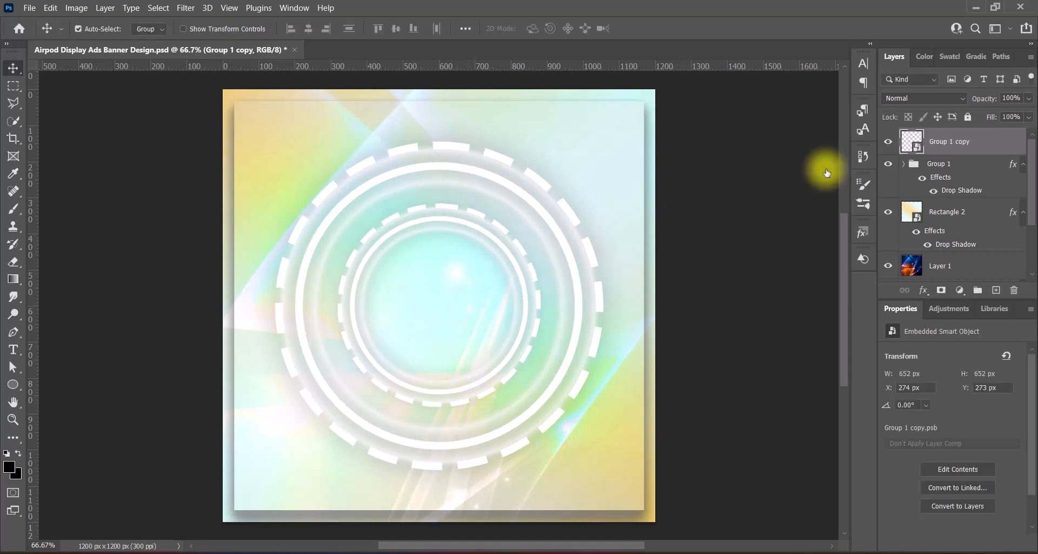
Open the layer style settings of the Group 1 copy smart object and add an outer glow
right_click(910, 142)
click(908, 144)
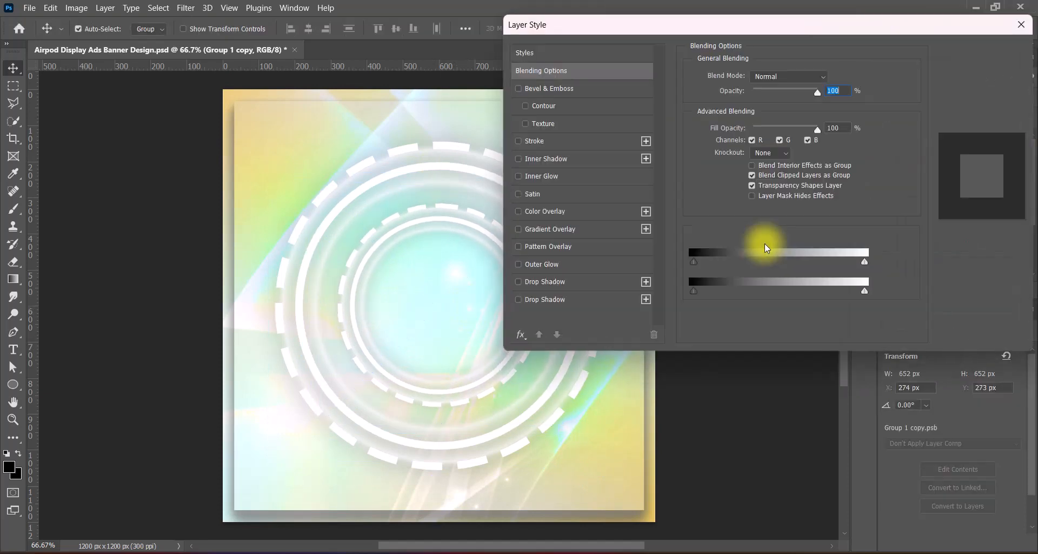
click(520, 265)
click(541, 264)
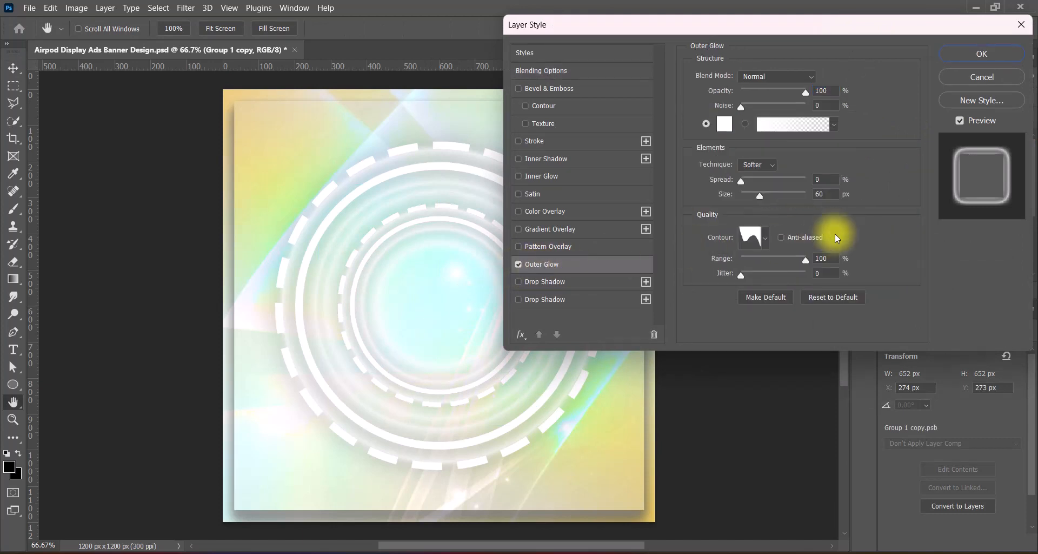
Try the contour presets for the outer glow and choose Cone - Inverted
click(765, 238)
click(656, 269)
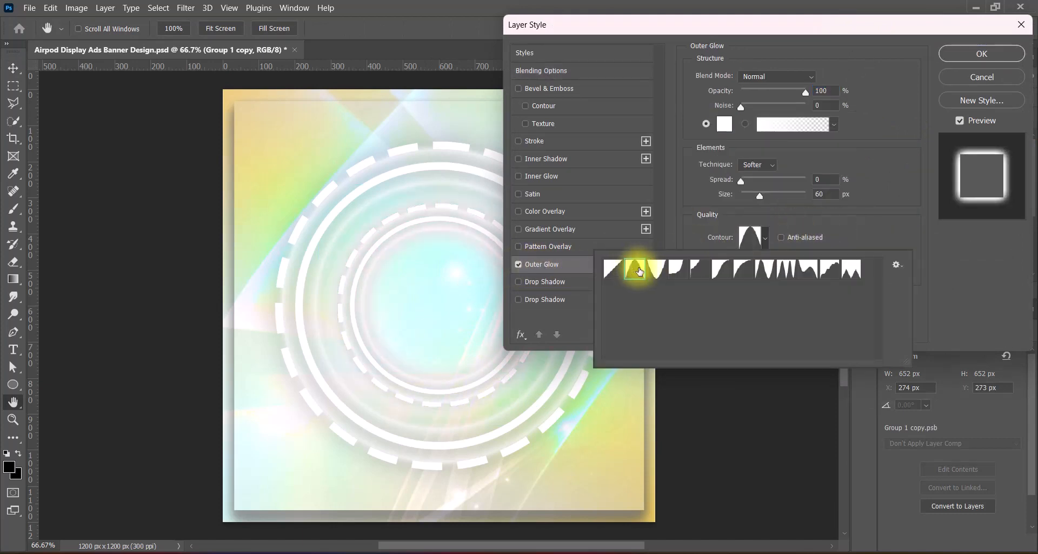
click(680, 276)
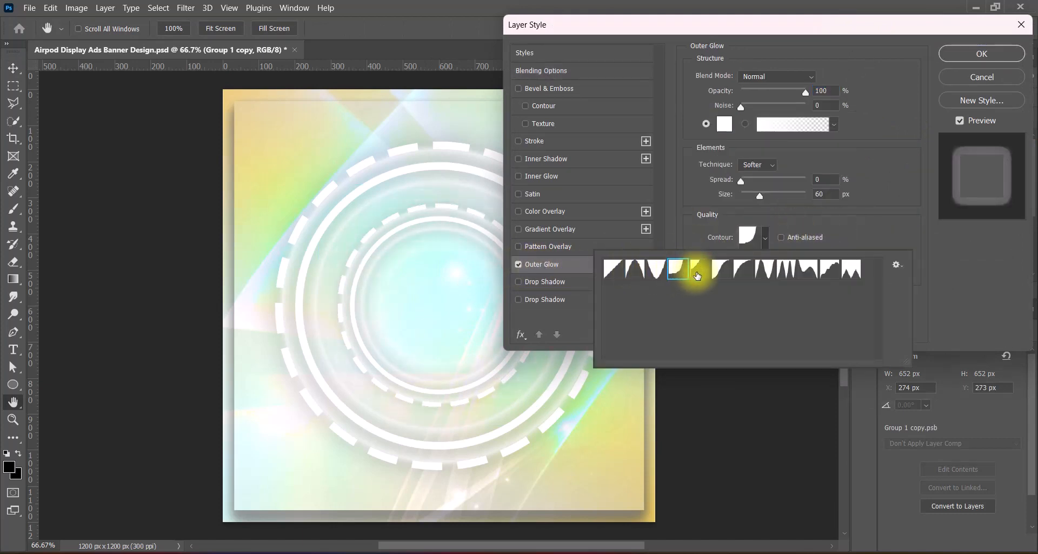
click(697, 275)
click(721, 270)
click(742, 271)
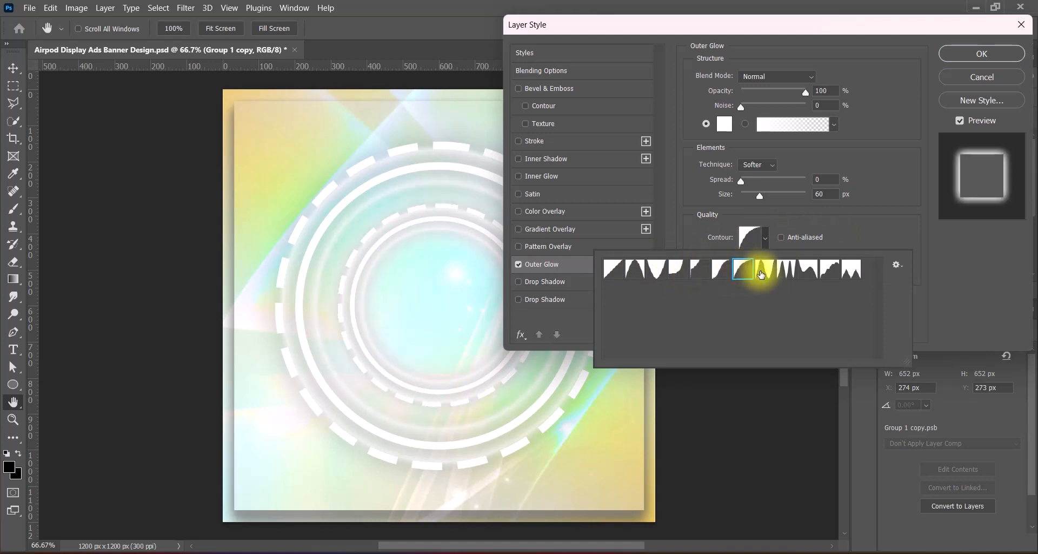
click(763, 273)
click(787, 273)
click(809, 273)
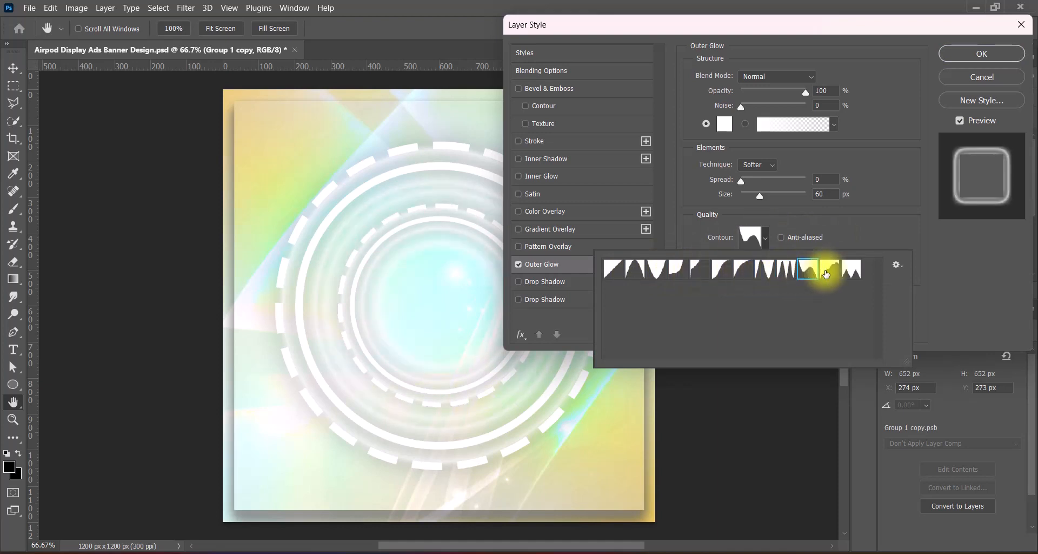
click(833, 273)
click(849, 271)
click(665, 271)
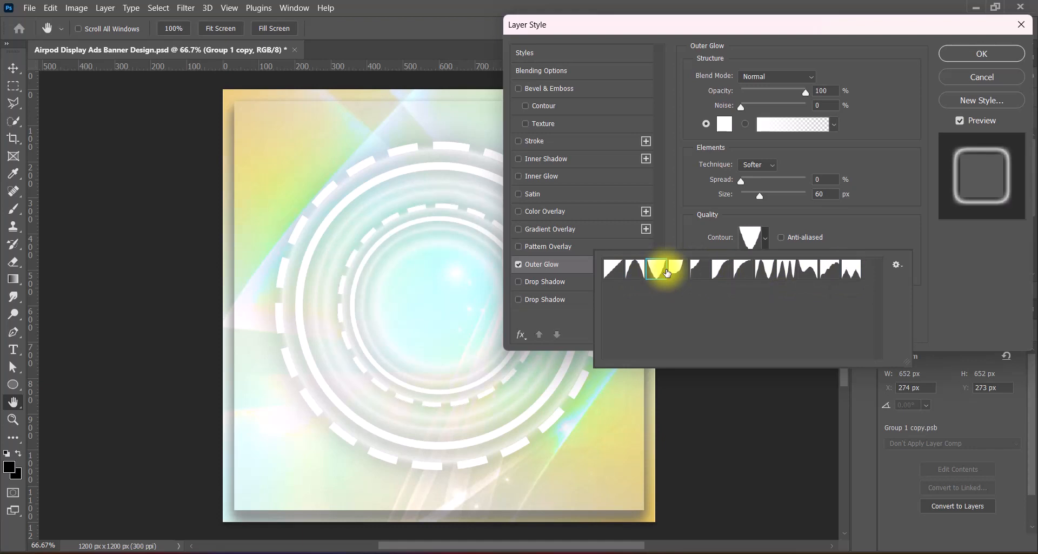
click(929, 258)
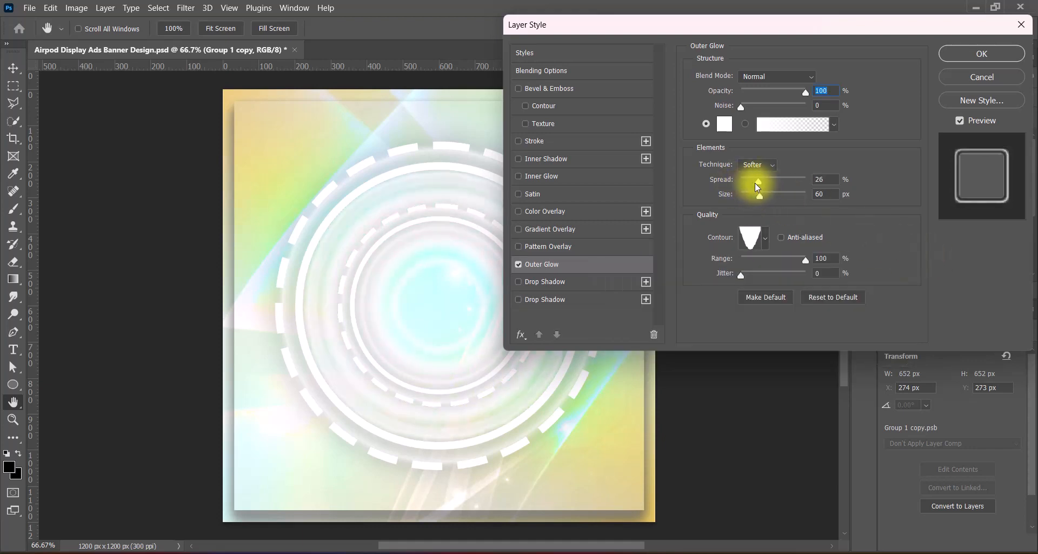
Set the outer glow's spread to 33%
drag(727, 190, 762, 187)
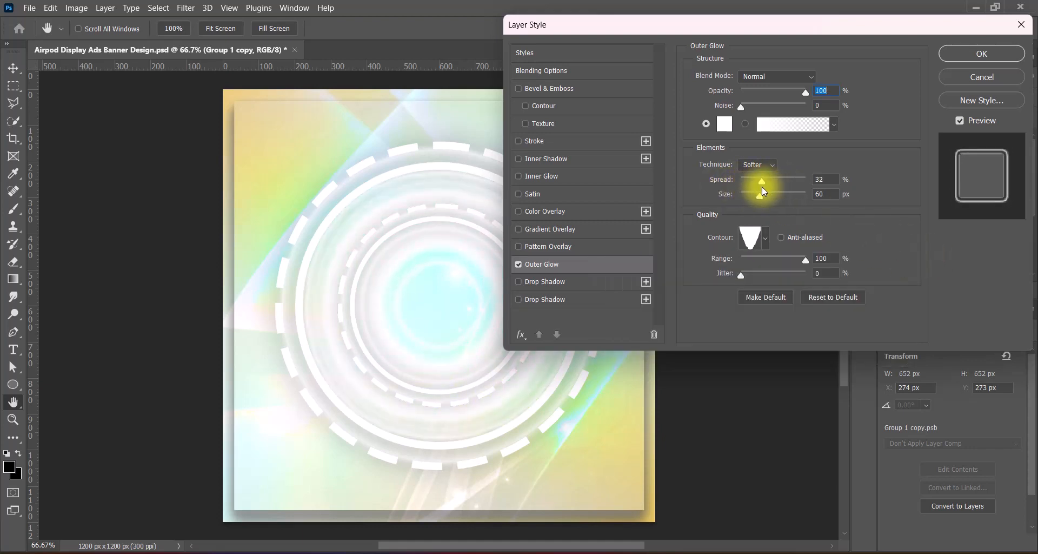
click(824, 179)
text(39)
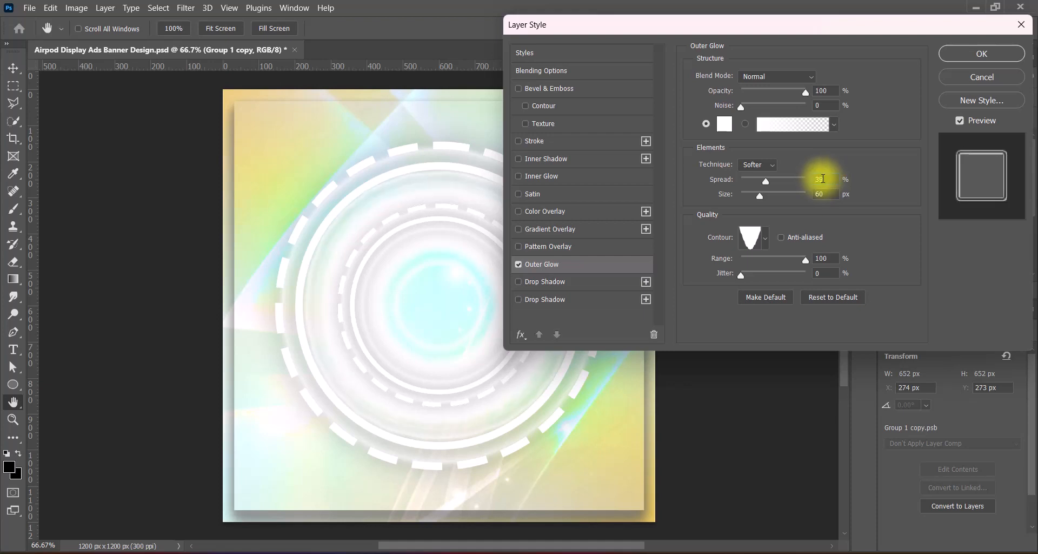
Compare the outer glow's contour presets again and choose the Cone contour
click(765, 237)
click(635, 269)
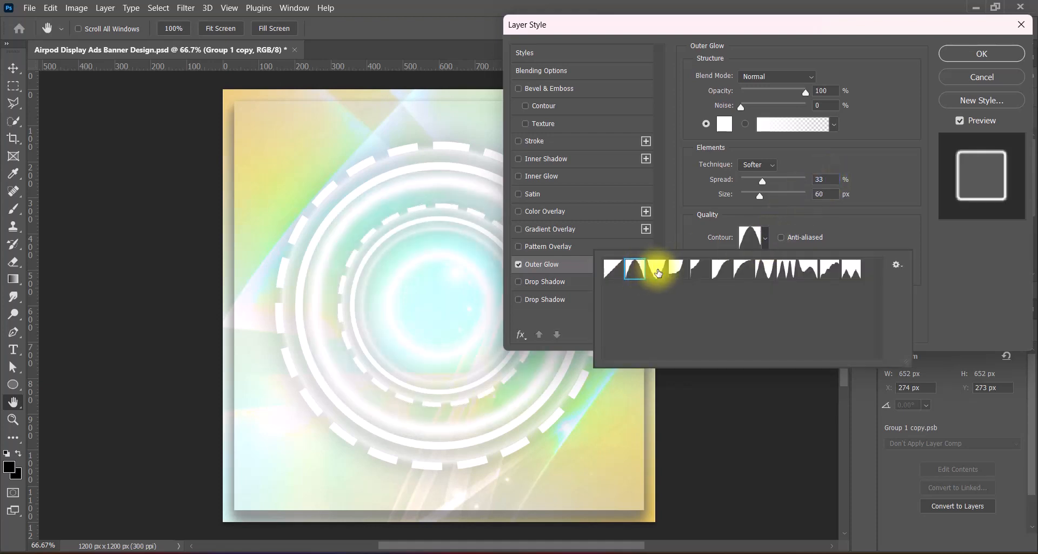
click(658, 272)
click(680, 272)
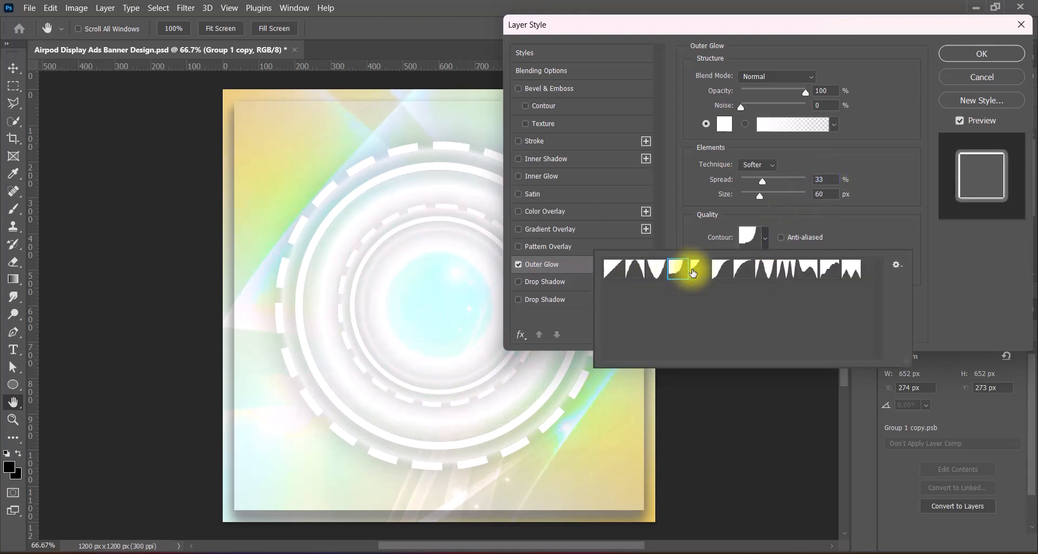
click(721, 268)
click(742, 273)
click(765, 270)
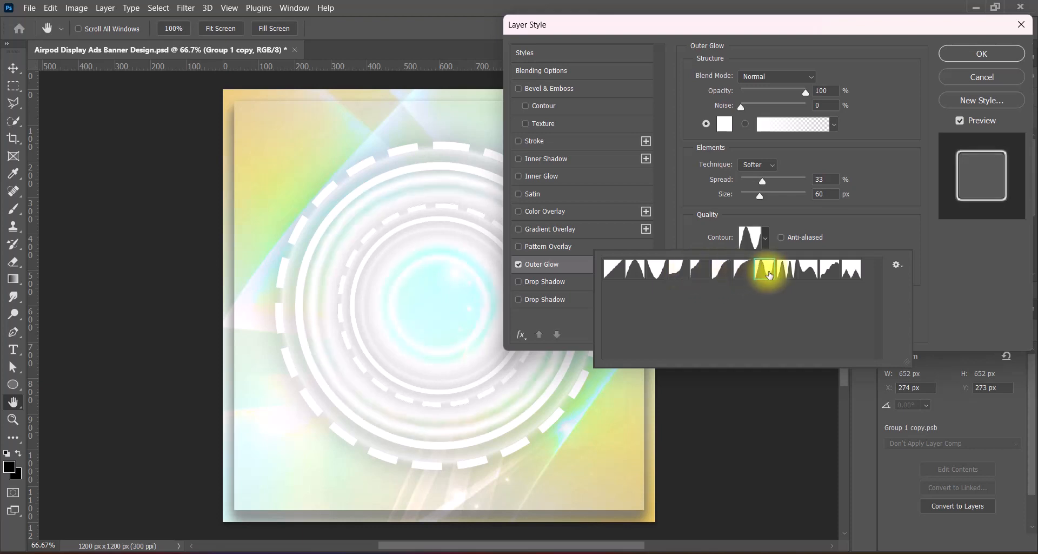
click(785, 270)
click(808, 271)
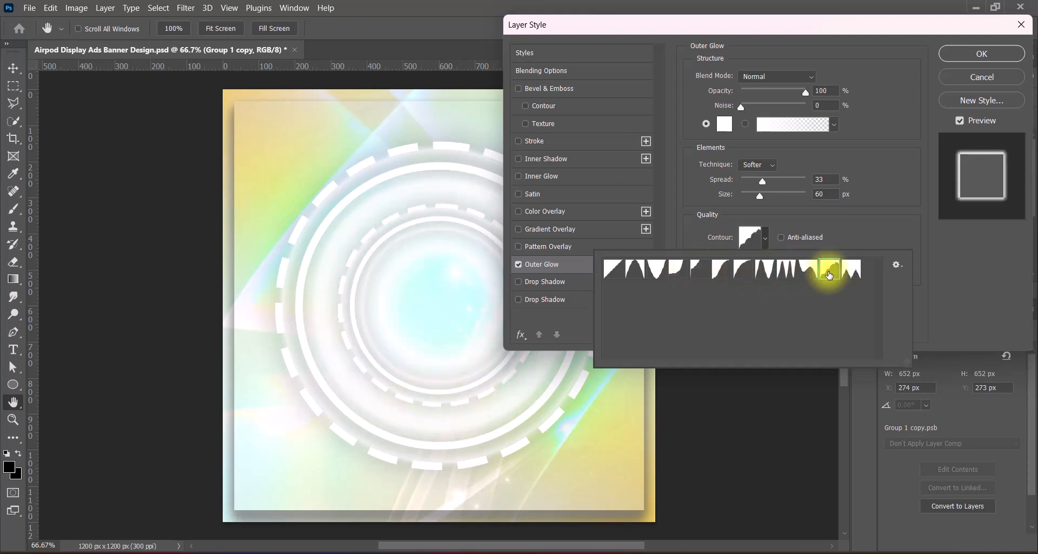
click(830, 273)
click(635, 270)
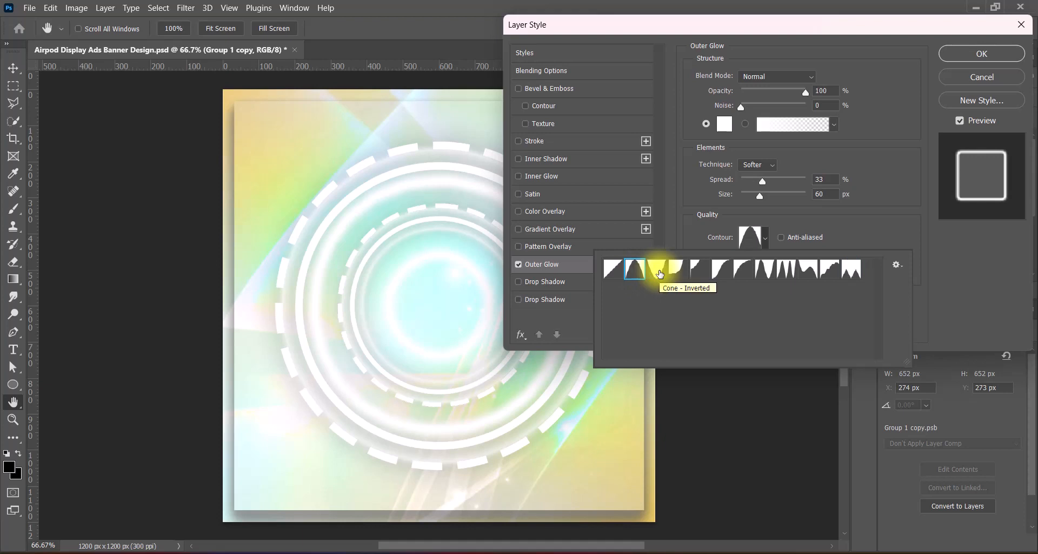
click(660, 273)
click(674, 271)
click(694, 271)
click(717, 273)
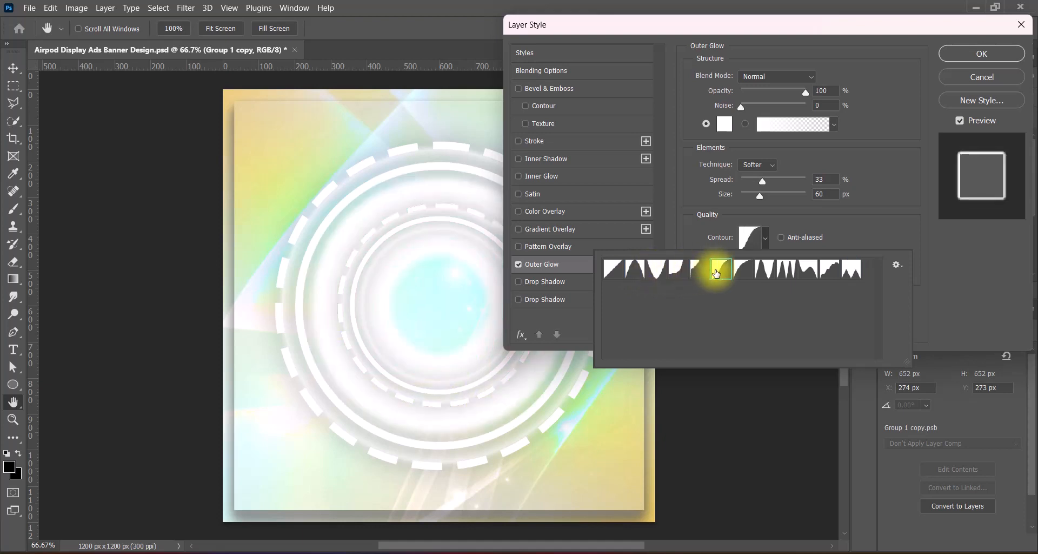
click(674, 272)
click(661, 273)
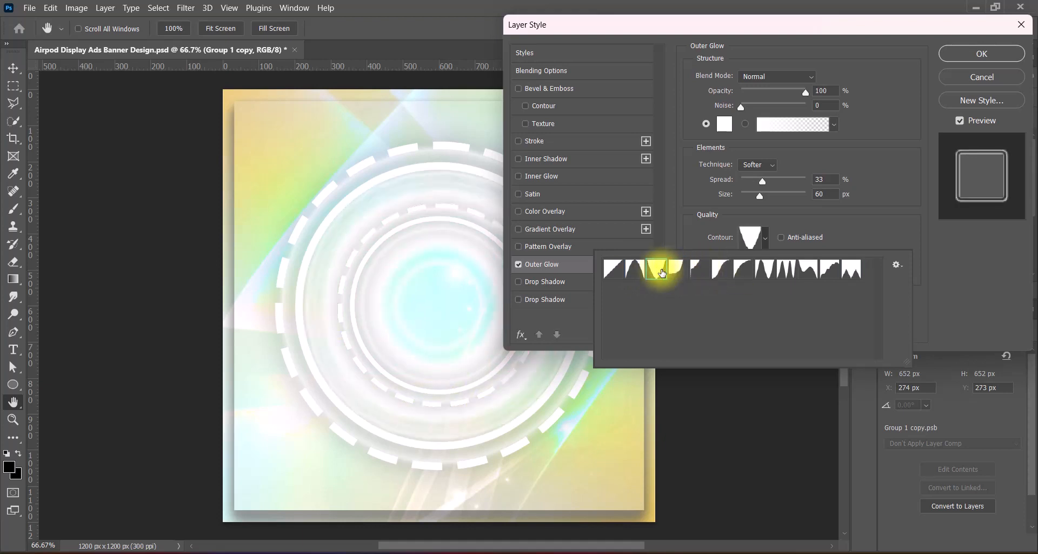
click(676, 271)
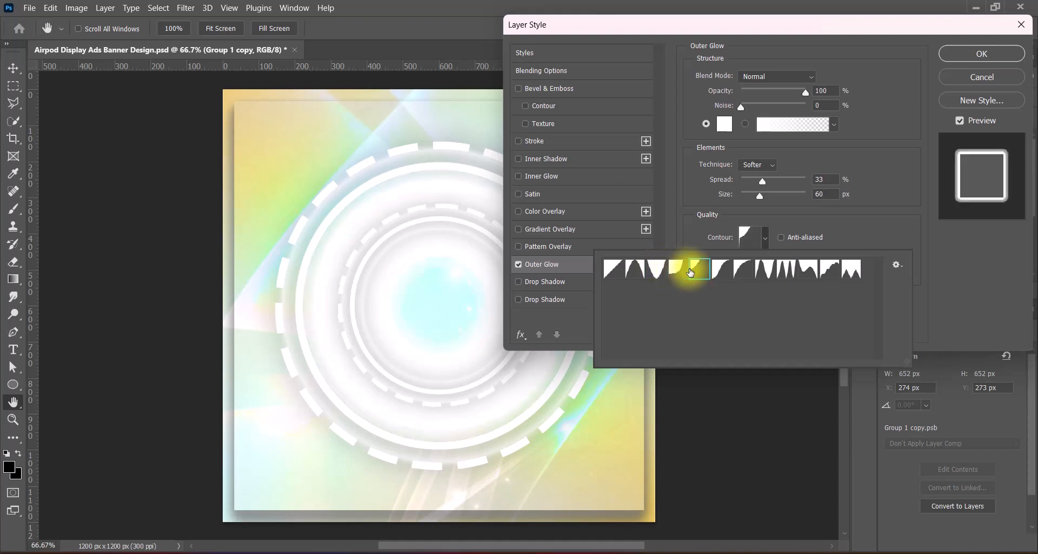
click(741, 271)
click(773, 275)
click(657, 272)
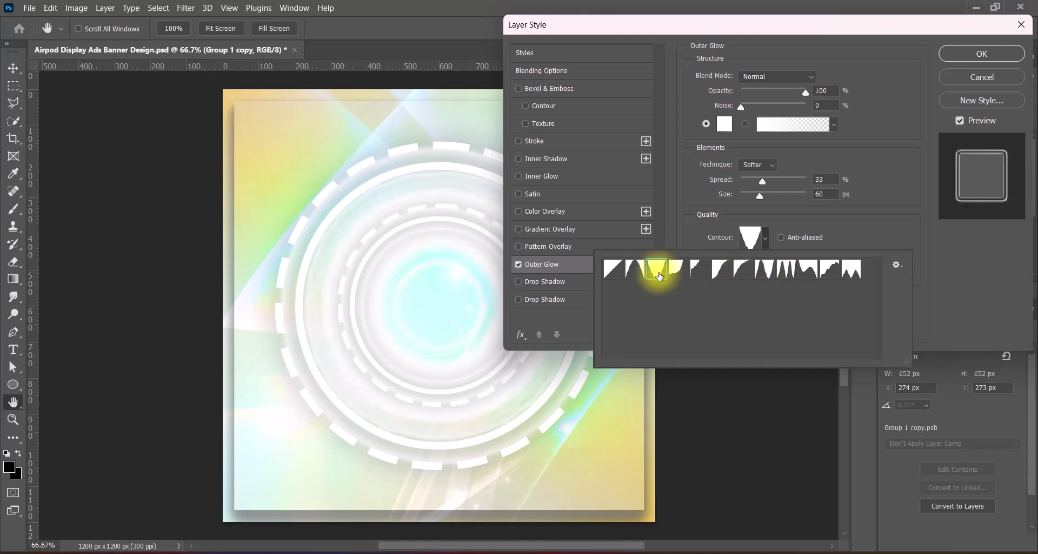
click(648, 273)
click(939, 264)
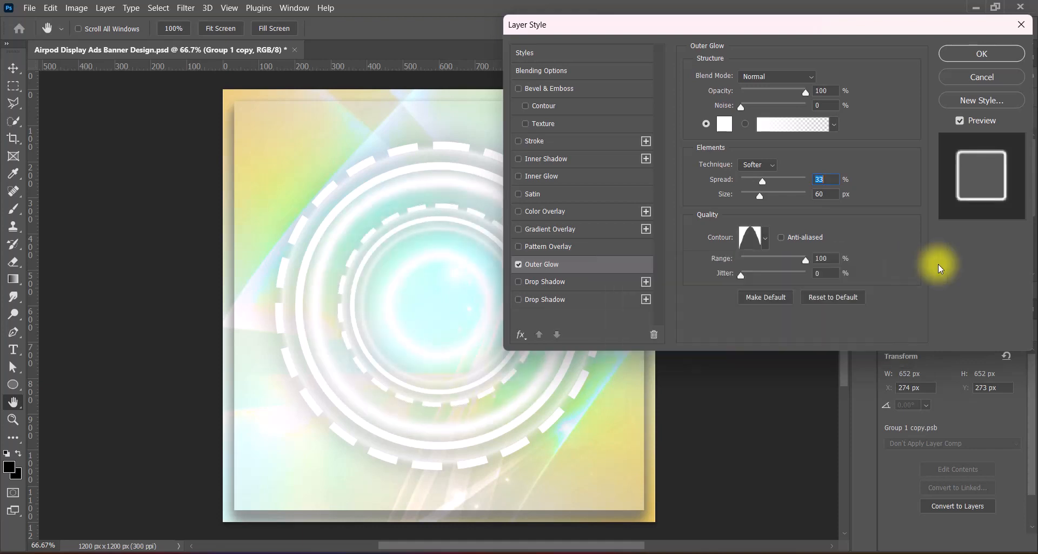
Reduce the outer glow's spread to 22% and apply the layer style to Group 1 copy
drag(763, 181, 755, 187)
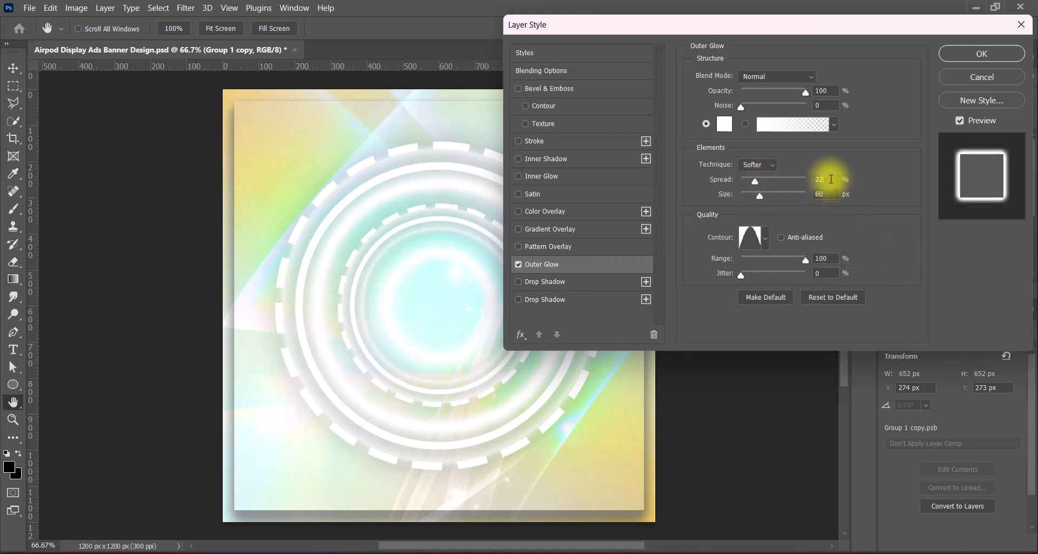
drag(807, 257, 837, 258)
click(966, 54)
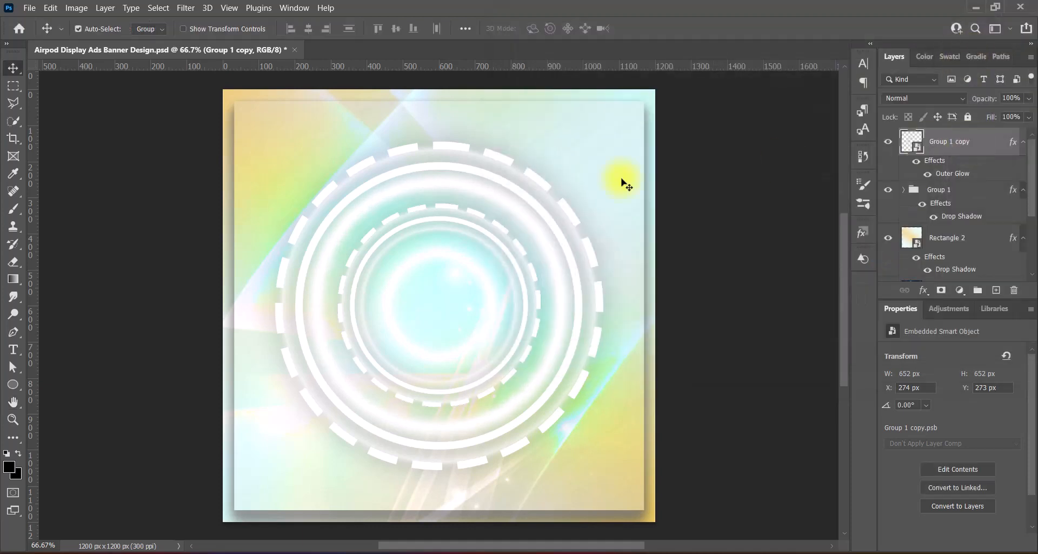
Try a Zoom radial blur with an amount of 58 and Best quality on Group 1 copy
click(185, 8)
mouse_move(219, 169)
click(382, 255)
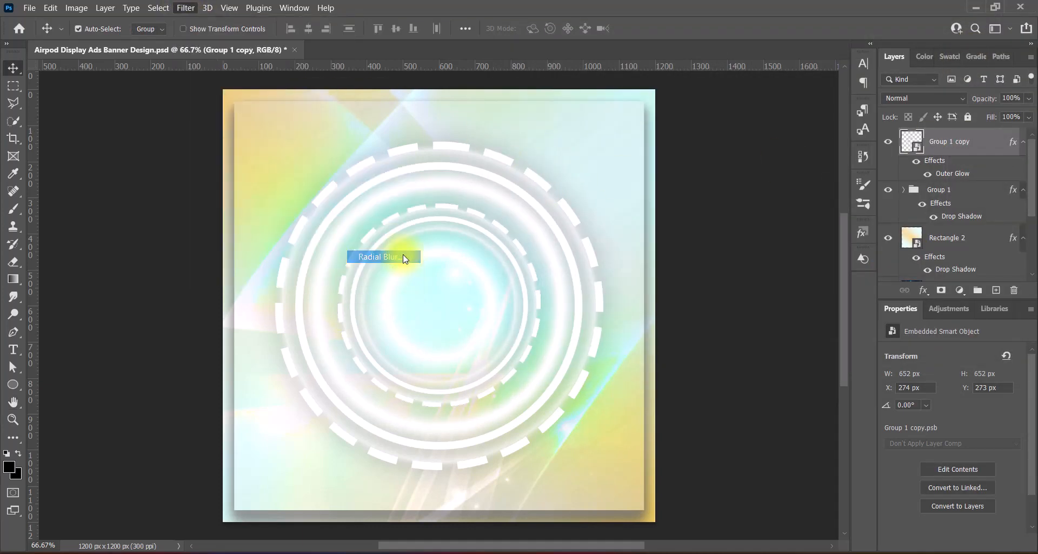
click(677, 260)
click(679, 200)
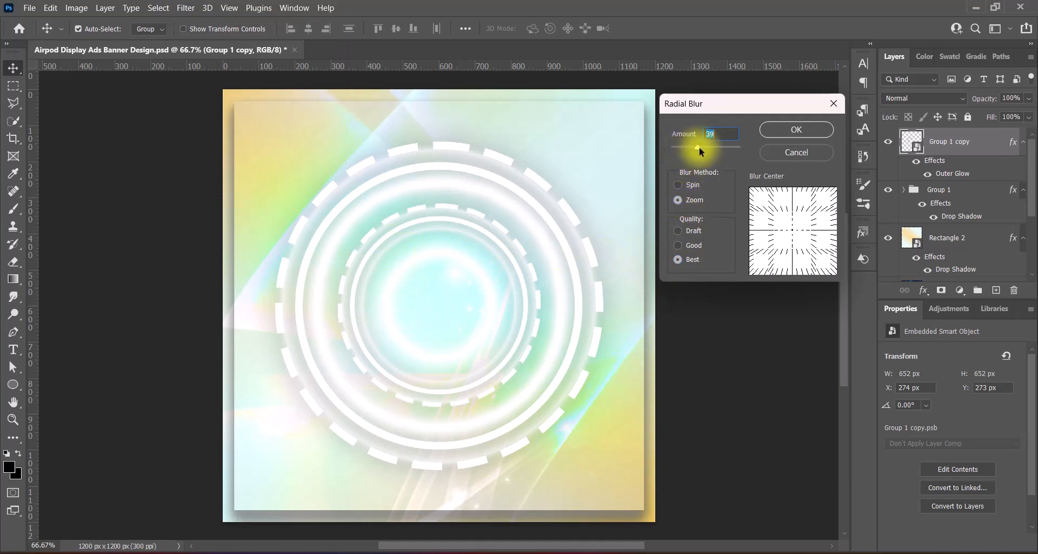
drag(699, 147, 712, 146)
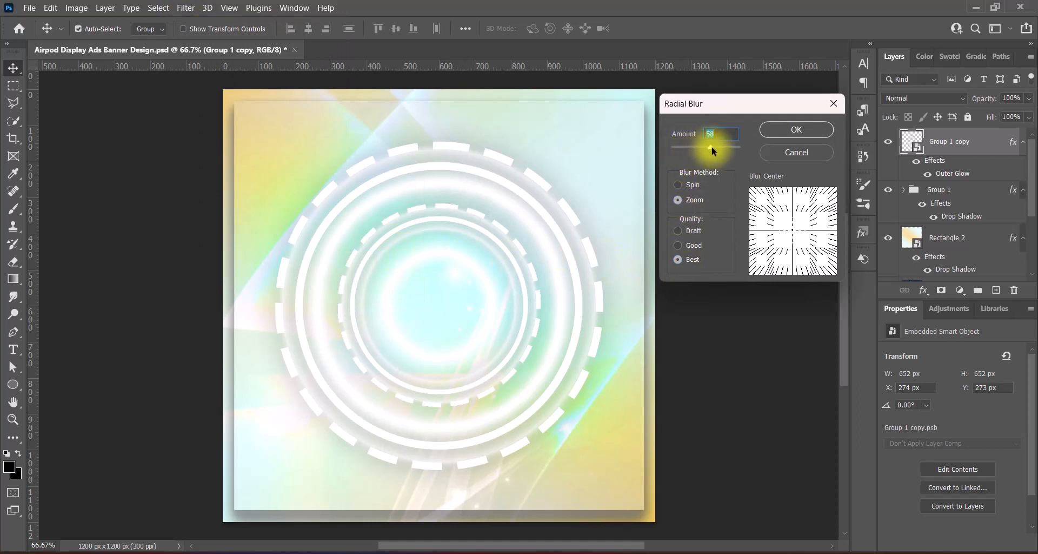
click(799, 131)
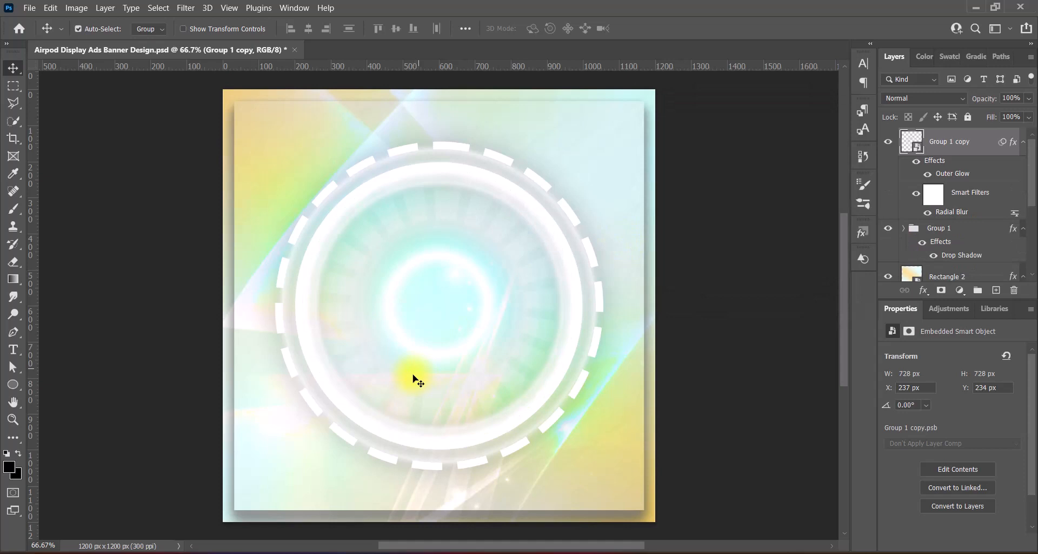
key(ctrl+z)
key(ctrl+z)
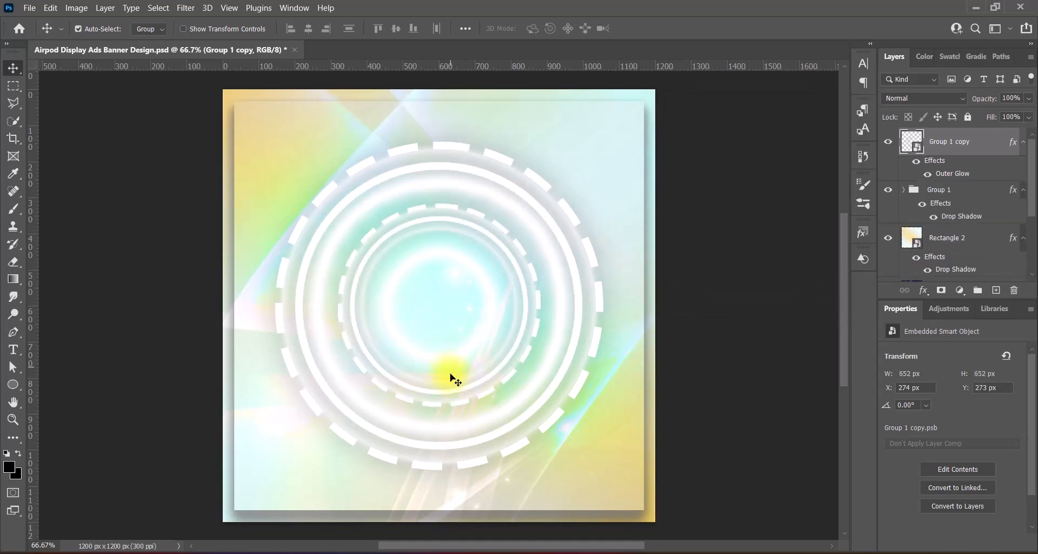
Apply a Radial Blur to Group 1 copy and move Group 1 above it in the layer stack
click(186, 7)
mouse_move(303, 167)
click(380, 258)
key(Return)
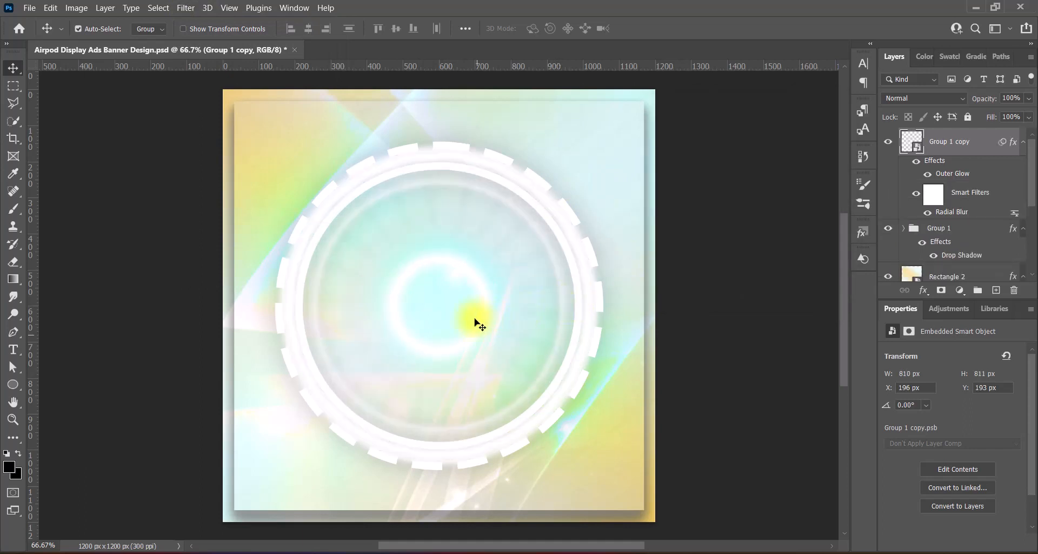
drag(1031, 172, 1032, 173)
drag(941, 225, 947, 136)
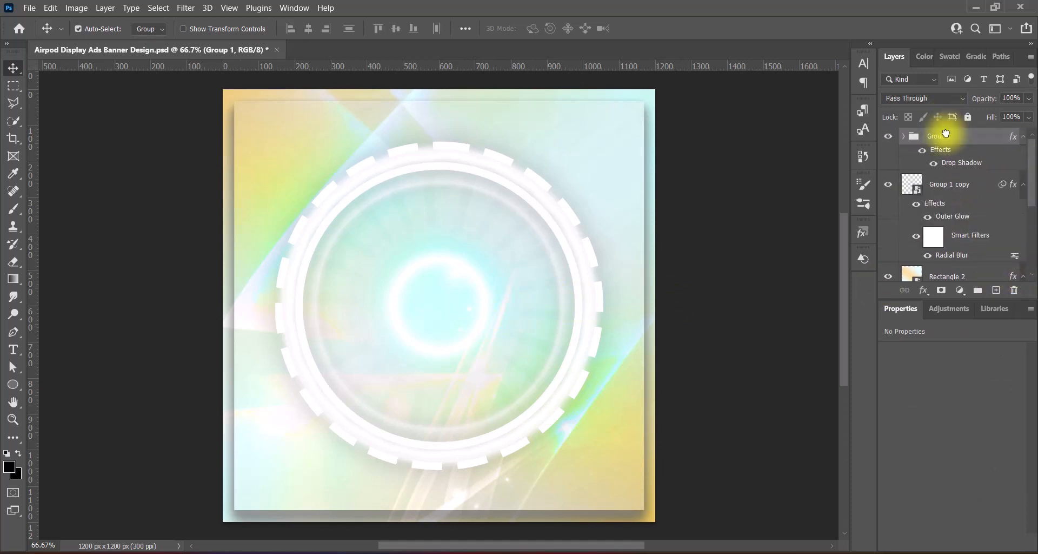
Scale Group 1 copy up to 84.43% and centre it on the Group 1 rings
click(968, 184)
key(ctrl+t)
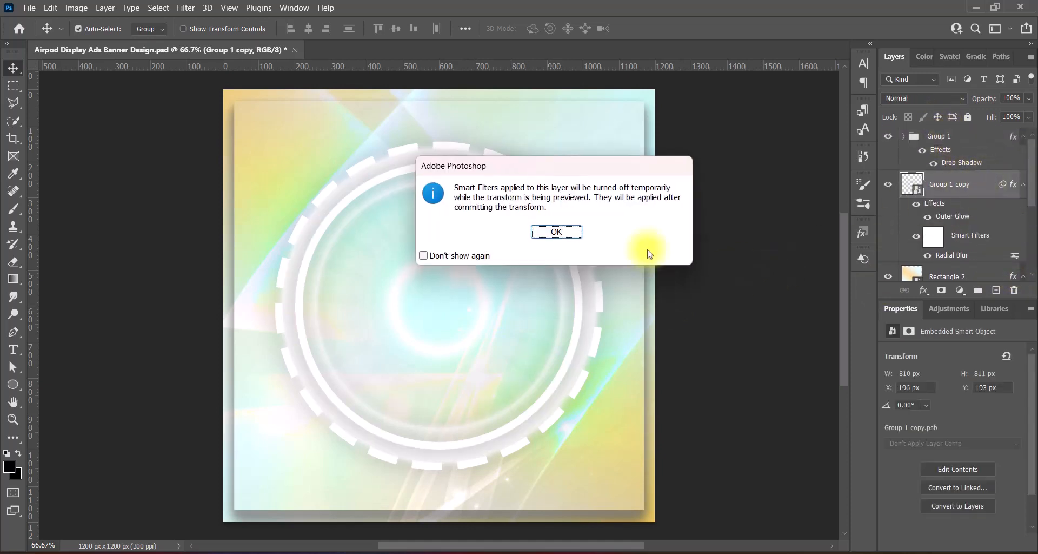
click(557, 232)
drag(439, 184, 439, 98)
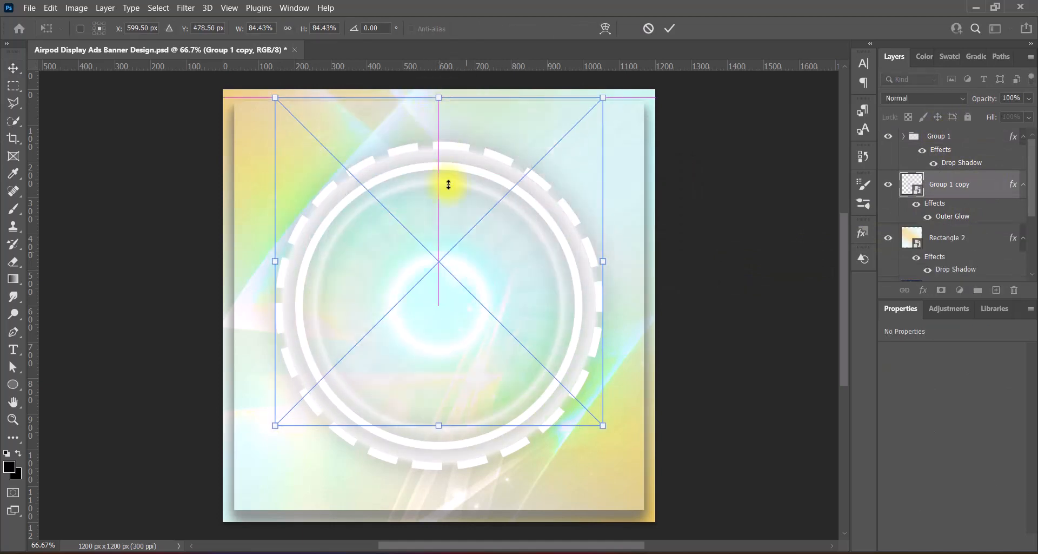
drag(469, 267, 470, 303)
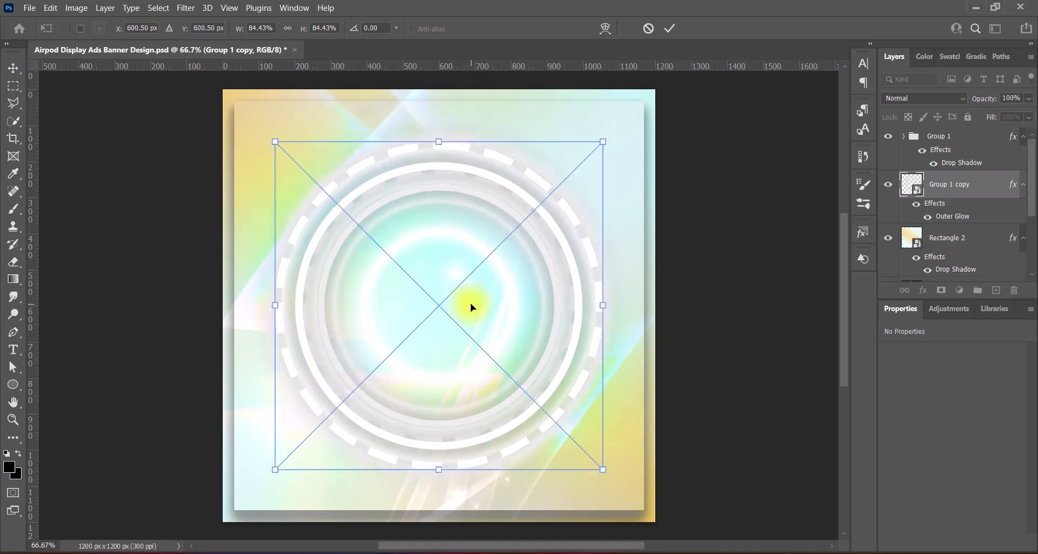
key(Return)
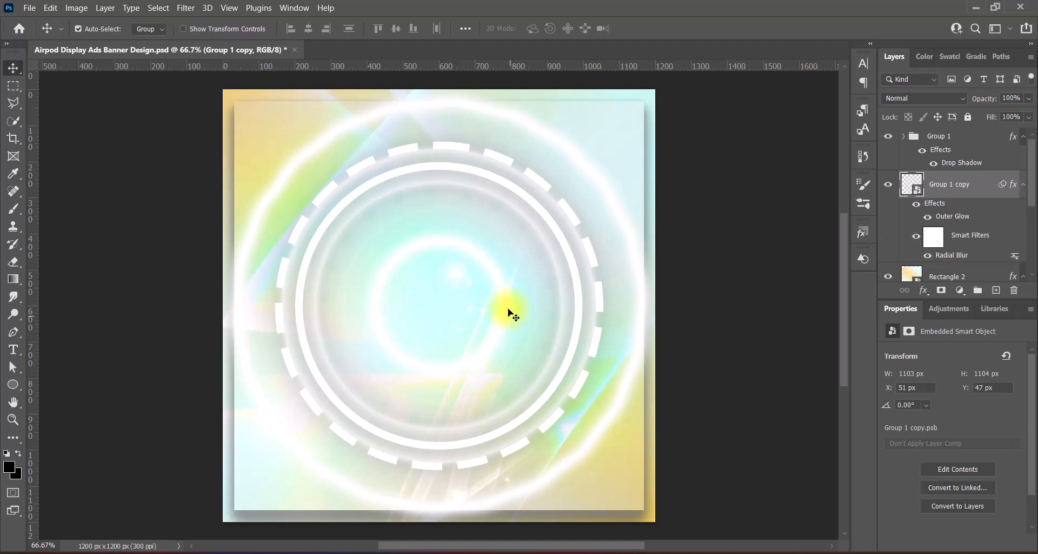
Scale Group 1 copy down to about 949 px and centre it behind the Group 1 rings
key(ctrl+t)
key(Return)
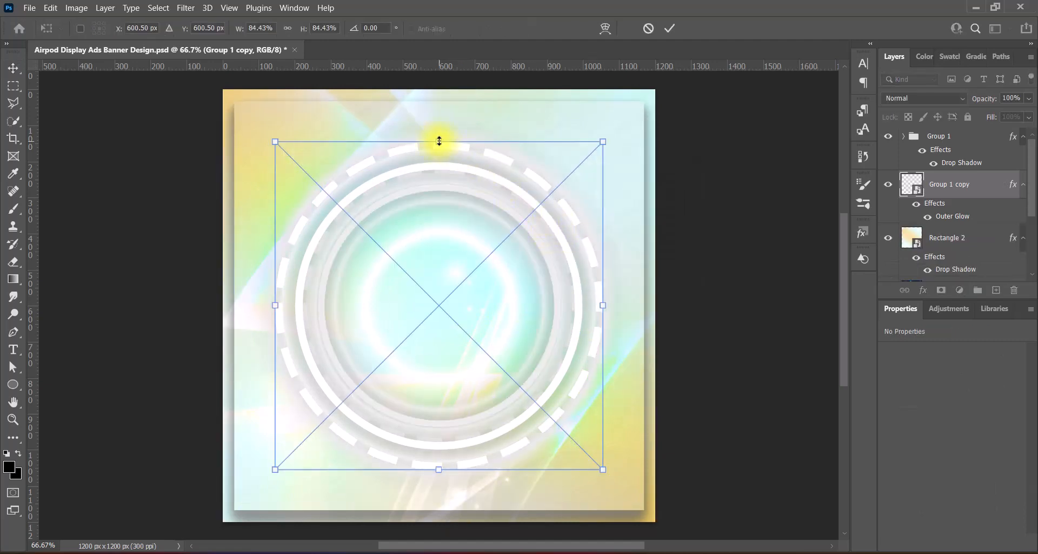
drag(439, 141, 446, 185)
drag(467, 339, 460, 316)
click(675, 343)
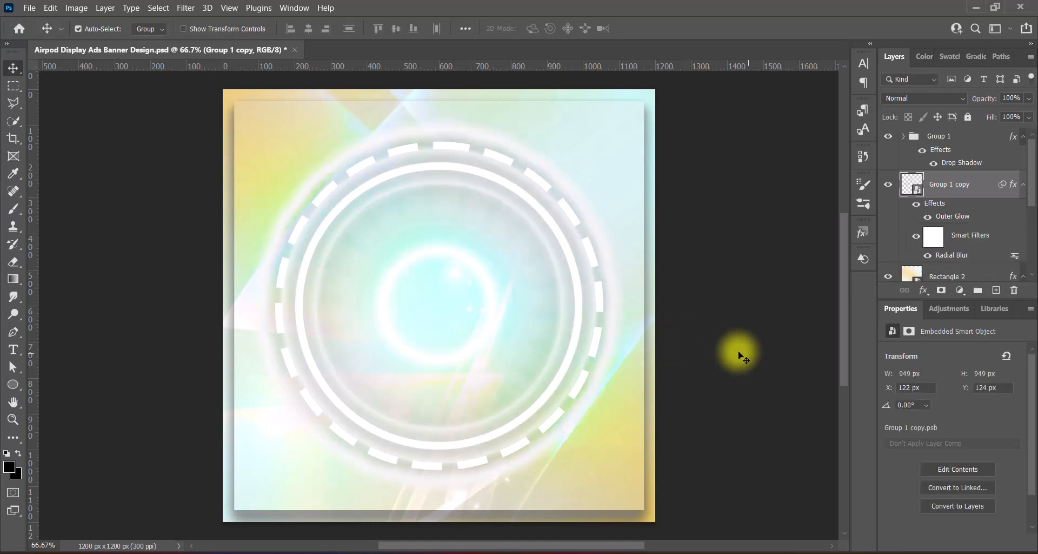
Duplicate the Group 1 rings, scale the duplicate to 62.47%, and centre it inside the original rings
click(471, 172)
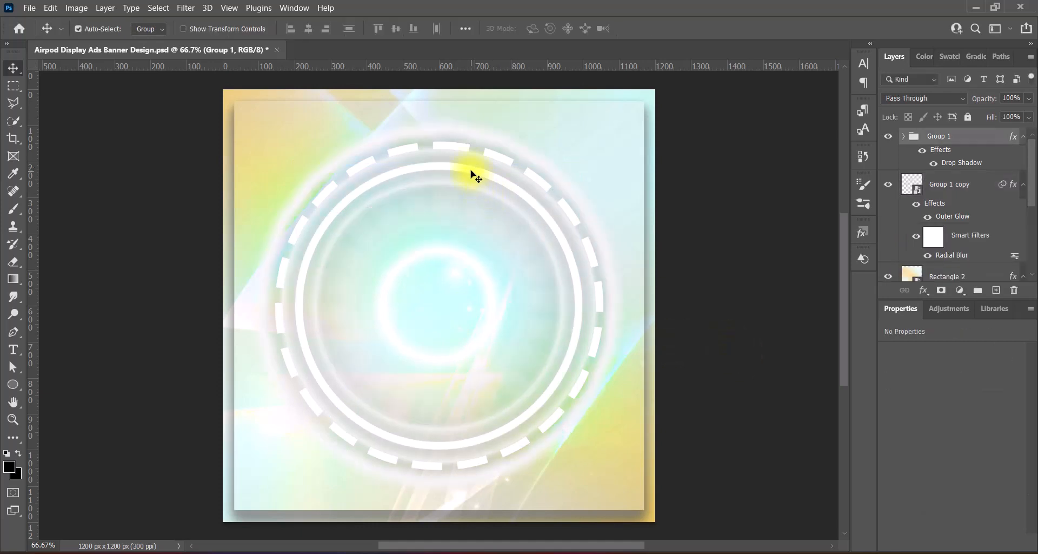
alt+drag(472, 172, 447, 318)
key(ctrl+t)
drag(438, 368, 440, 294)
mouse_move(449, 311)
mouse_down()
mouse_move(449, 322)
mouse_move(448, 314)
mouse_up()
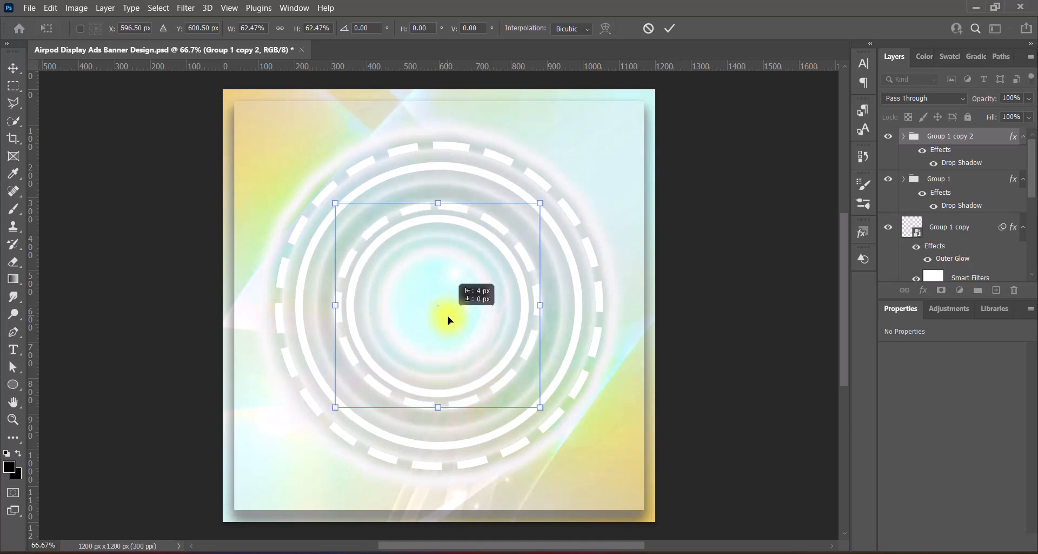
key(Return)
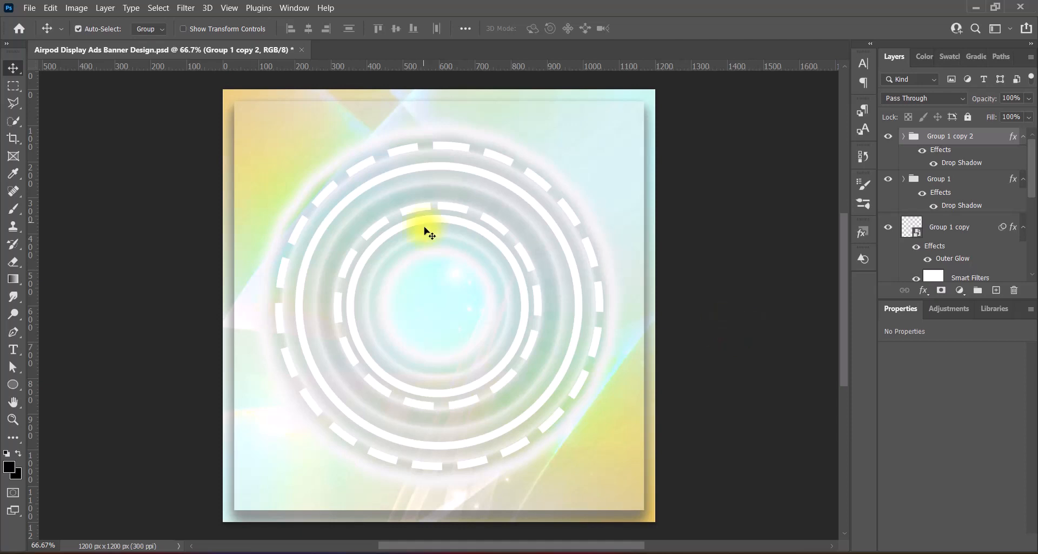
Scale Group 1 copy 2 down further to 86.67% and re-centre it within the outer rings
key(ctrl+t)
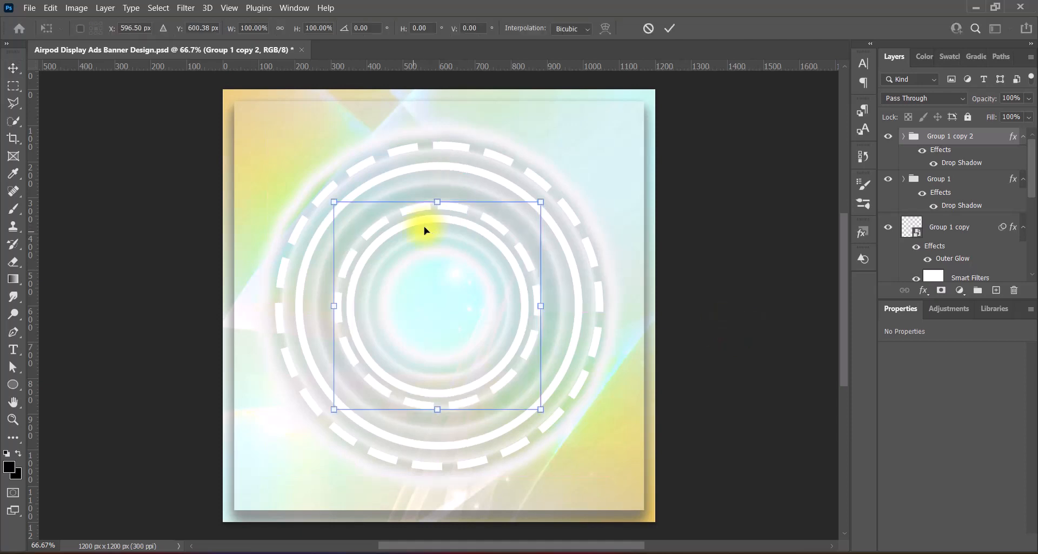
drag(435, 206, 436, 241)
drag(435, 312, 438, 315)
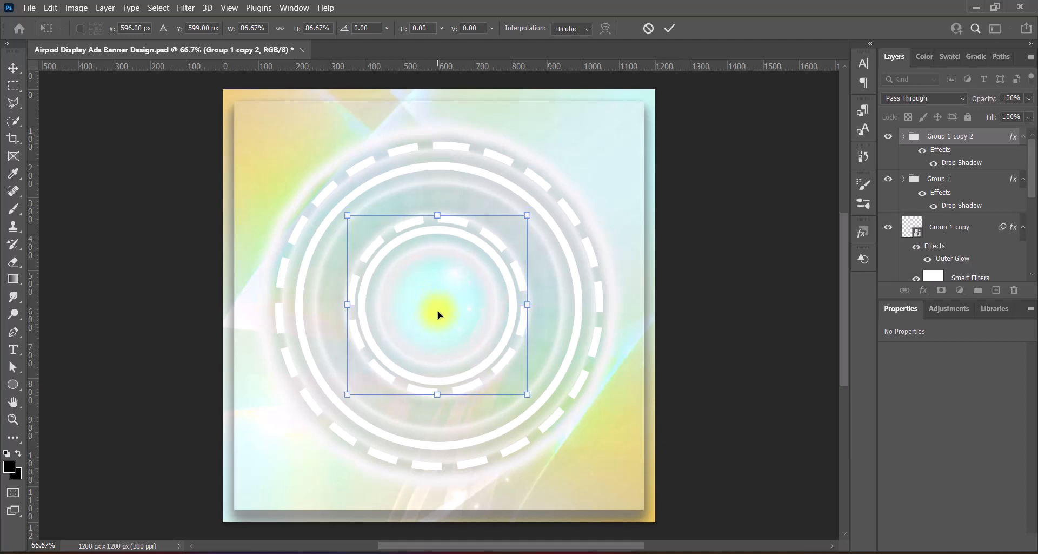
key(Return)
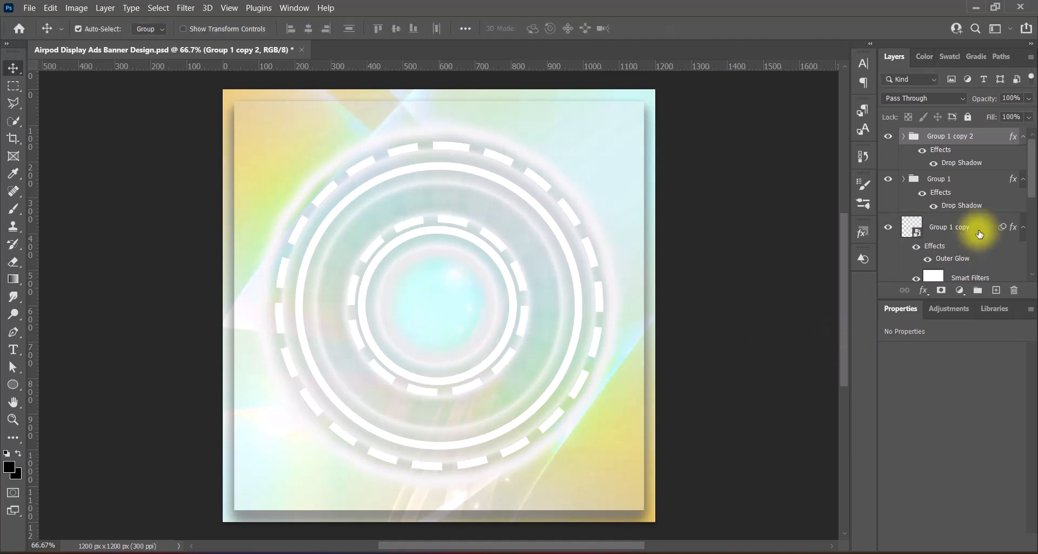
Move Group 1 copy 2 below Group 1 in the layer stack and select the Group 1 copy layer
drag(955, 136, 958, 215)
click(952, 234)
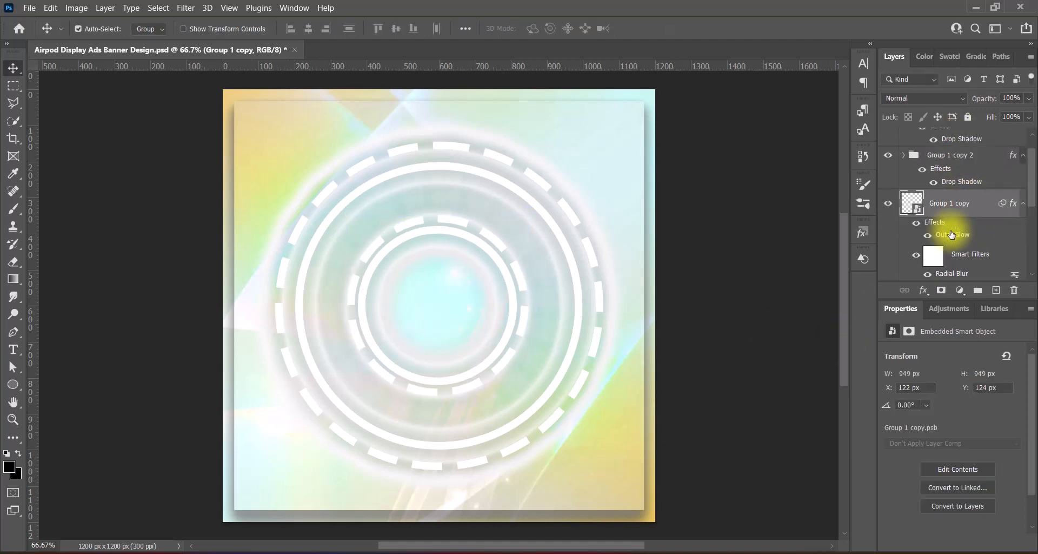
click(77, 7)
click(238, 41)
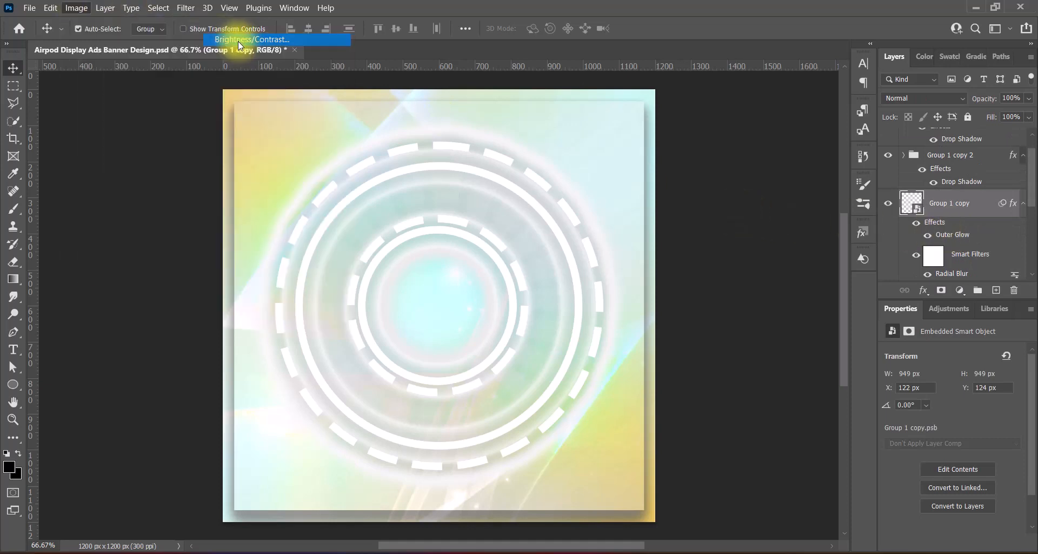
drag(548, 202, 388, 210)
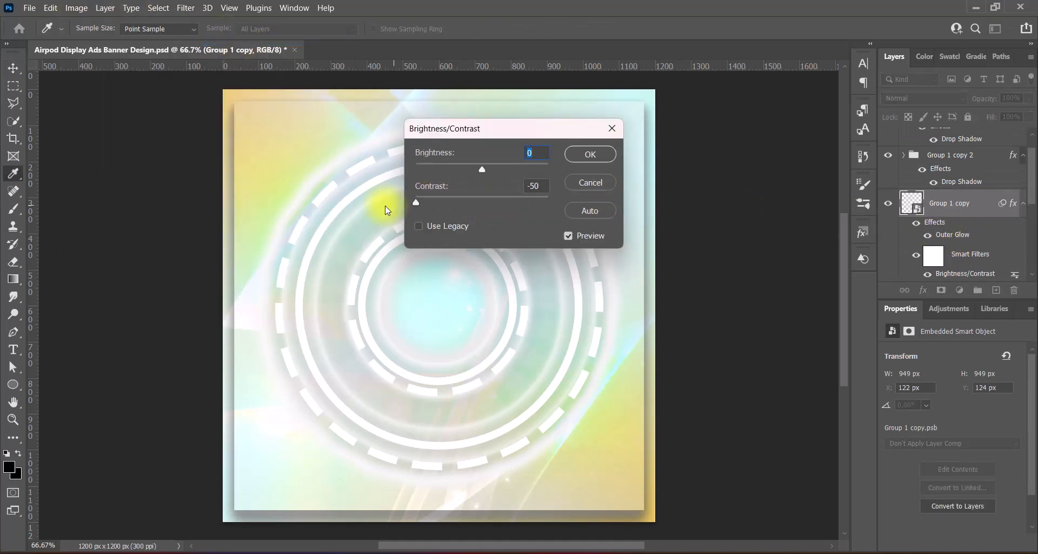
click(591, 183)
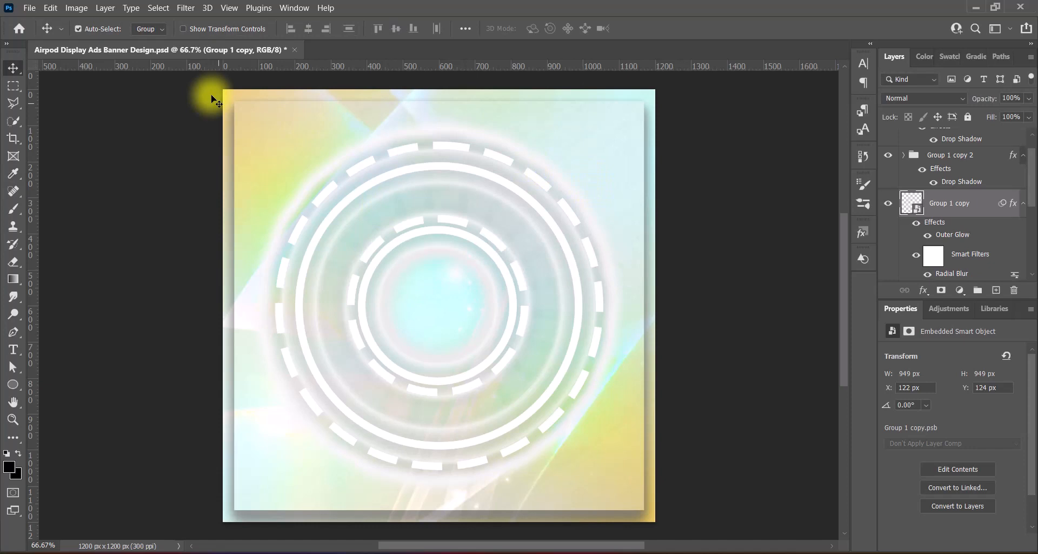
Apply a Levels adjustment with the Increase Contrast 3 preset to Group 1 copy
click(76, 8)
mouse_move(93, 37)
click(233, 60)
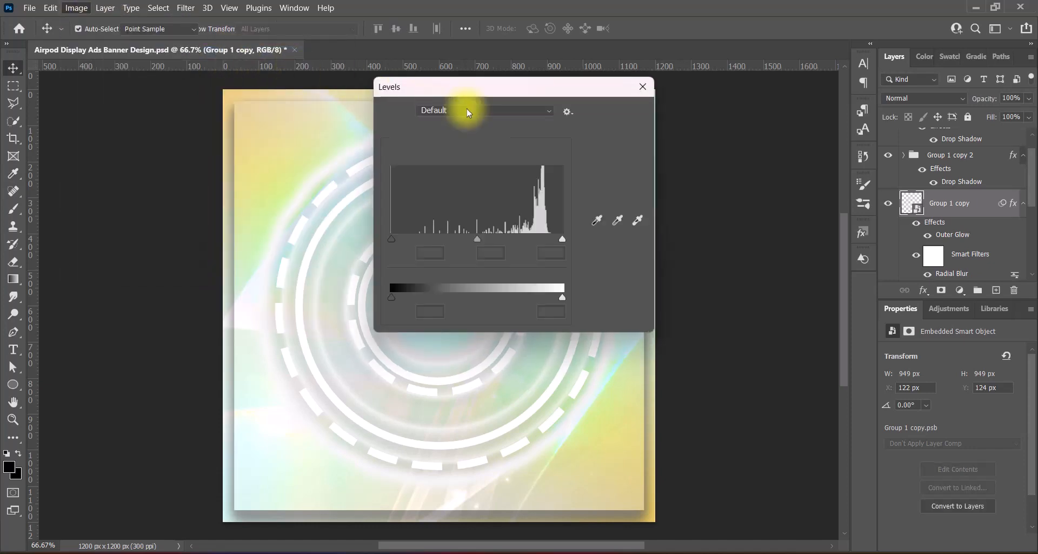
click(468, 110)
click(476, 237)
drag(498, 94, 721, 80)
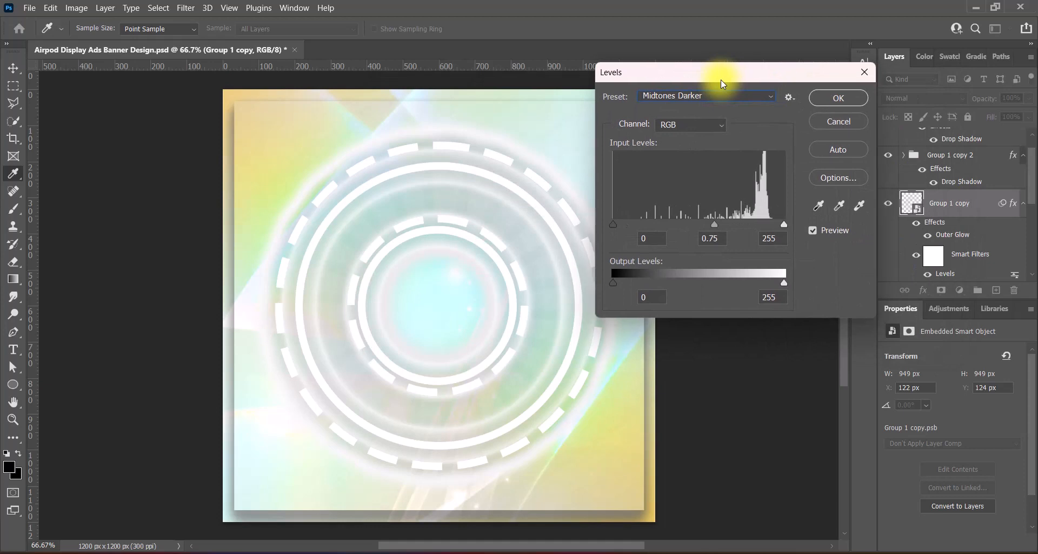
click(747, 96)
click(721, 168)
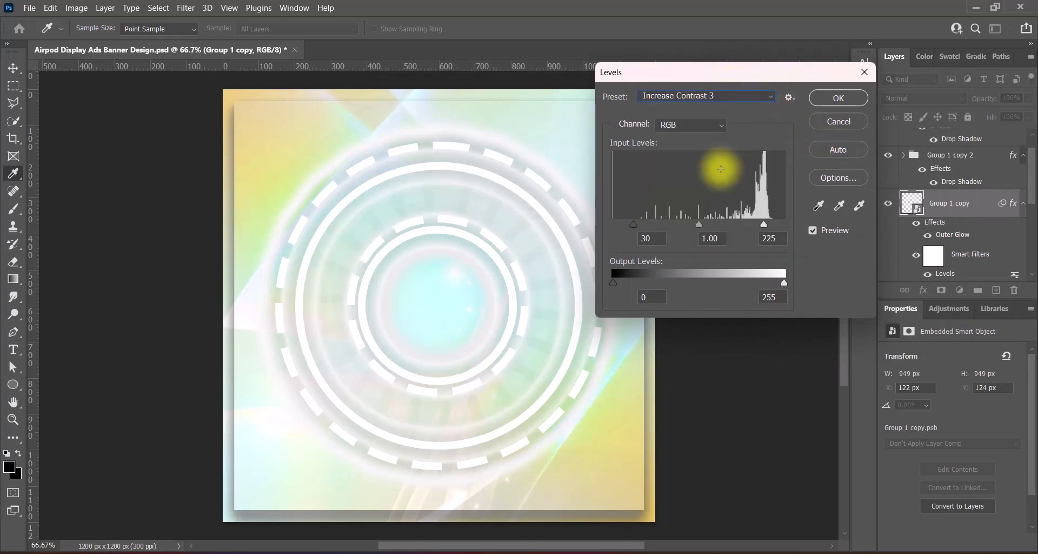
click(838, 98)
Apply a Vibrance adjustment with vibrance set to 100 to Group 1 copy
click(77, 8)
mouse_move(108, 36)
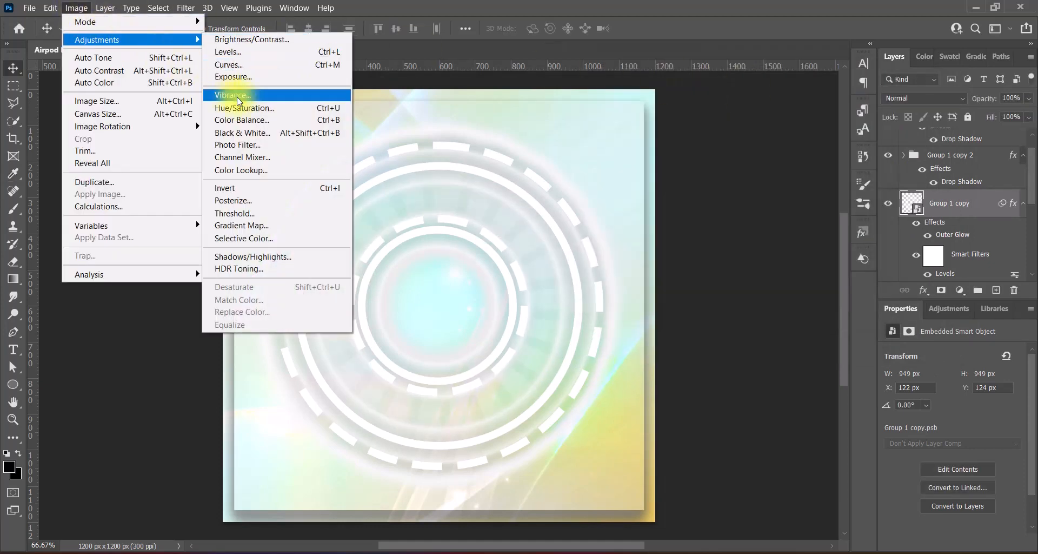
click(281, 93)
text(100)
click(599, 161)
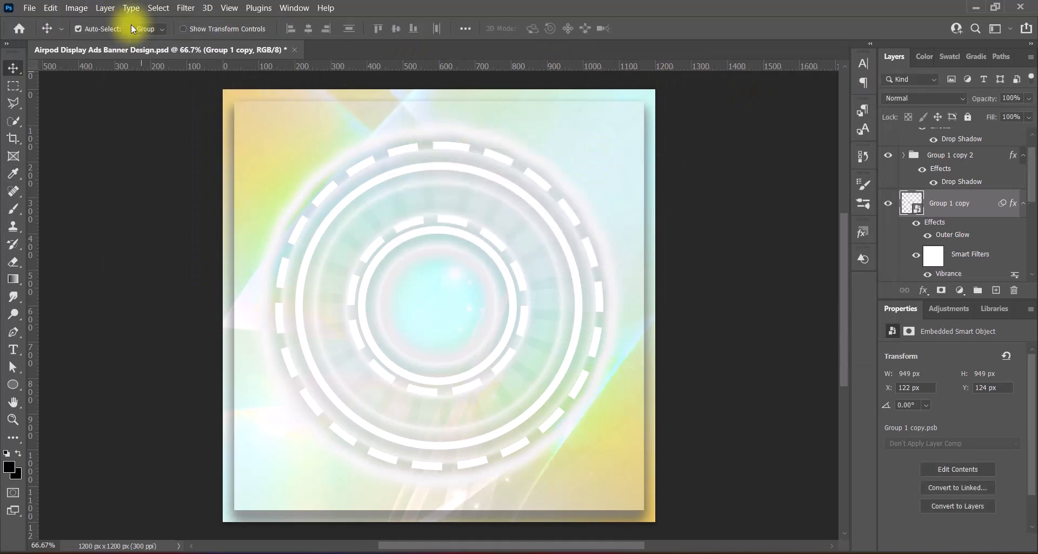
Apply a Hue/Saturation adjustment with the Strong Saturation preset to Group 1 copy
click(76, 7)
mouse_move(215, 35)
click(254, 109)
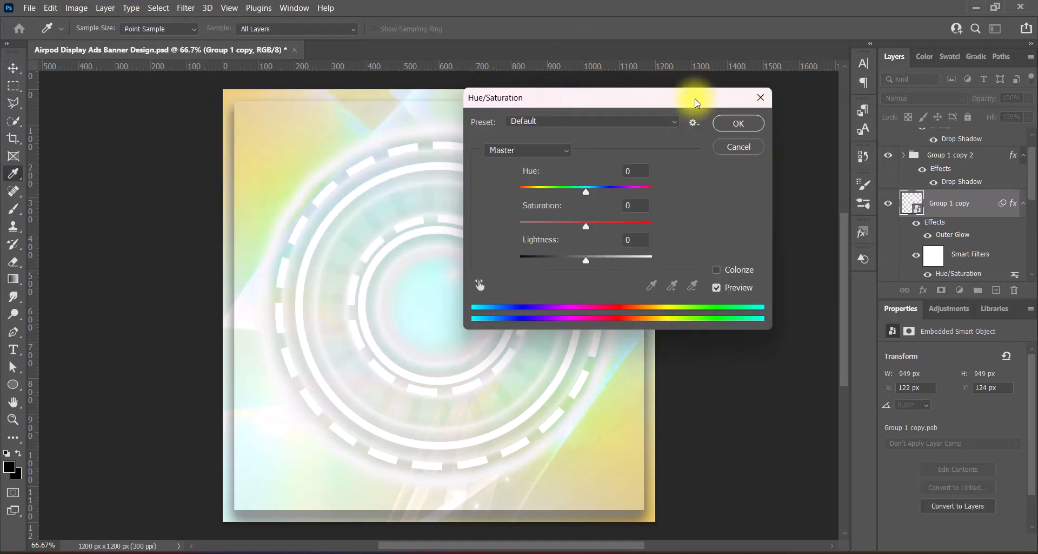
click(676, 120)
click(649, 220)
click(657, 121)
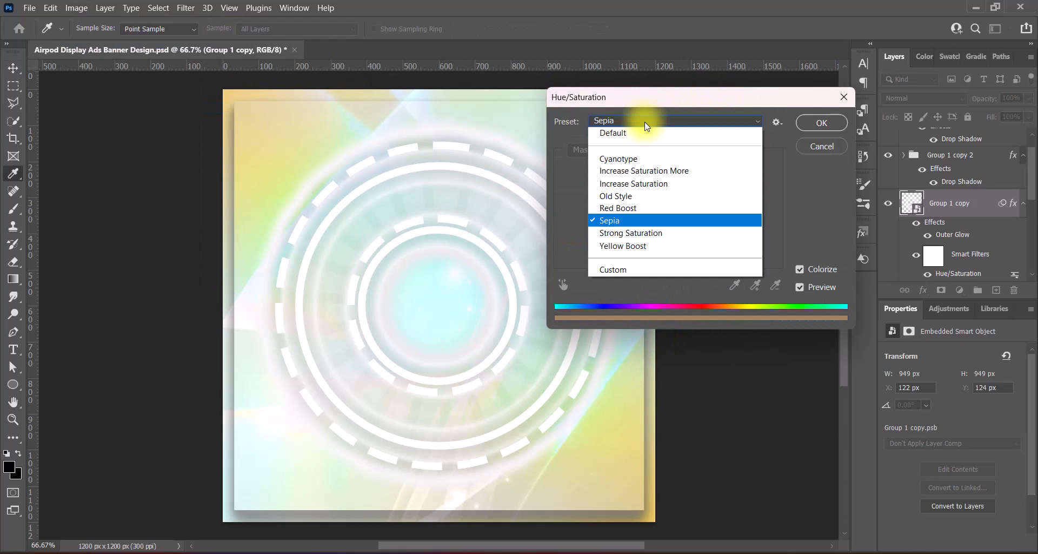
click(643, 233)
click(816, 123)
Add a second Levels adjustment to Group 1 copy using the Midtones Darker preset
click(77, 8)
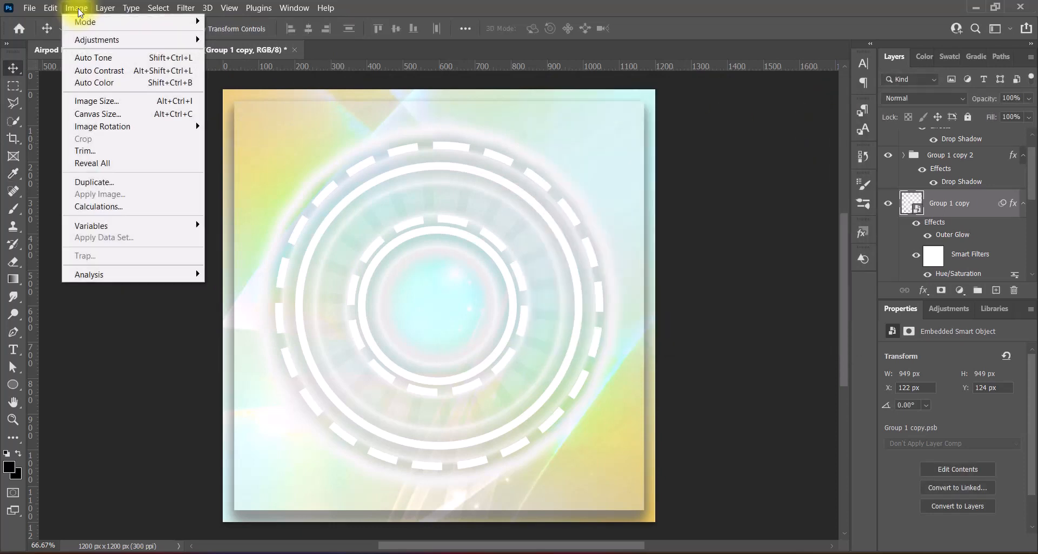
mouse_move(135, 39)
click(236, 52)
click(703, 96)
click(694, 177)
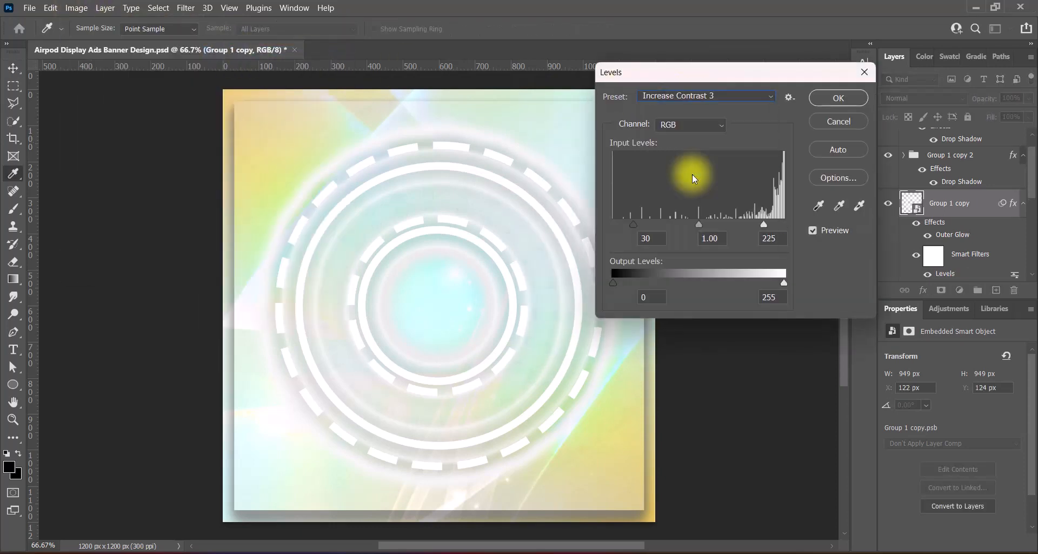
click(693, 95)
click(694, 219)
click(838, 98)
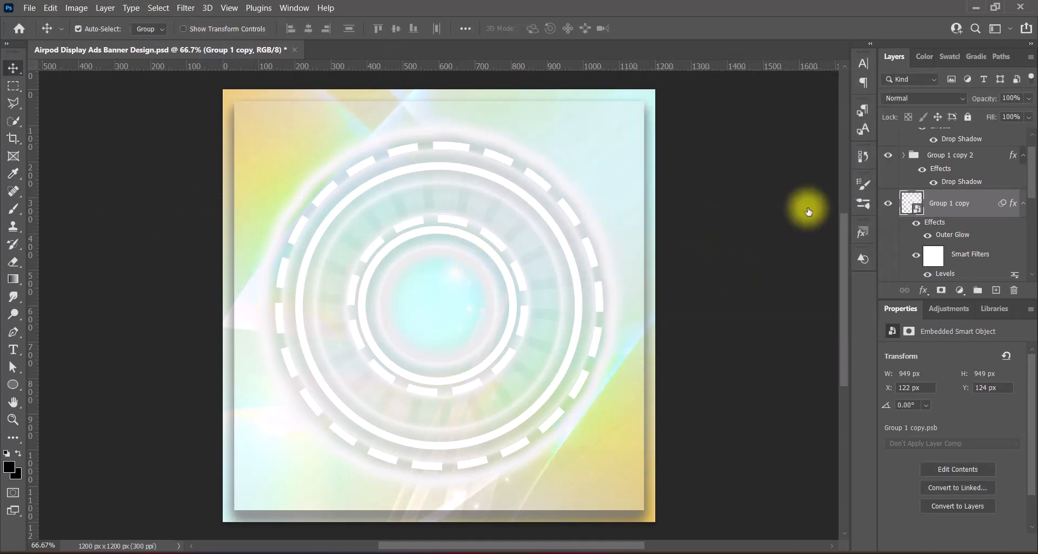
Centre Group 1, Group 1 copy 2 and Group 1 copy together on the canvas and save the document
drag(1032, 166, 1032, 161)
ctrl+click(1007, 173)
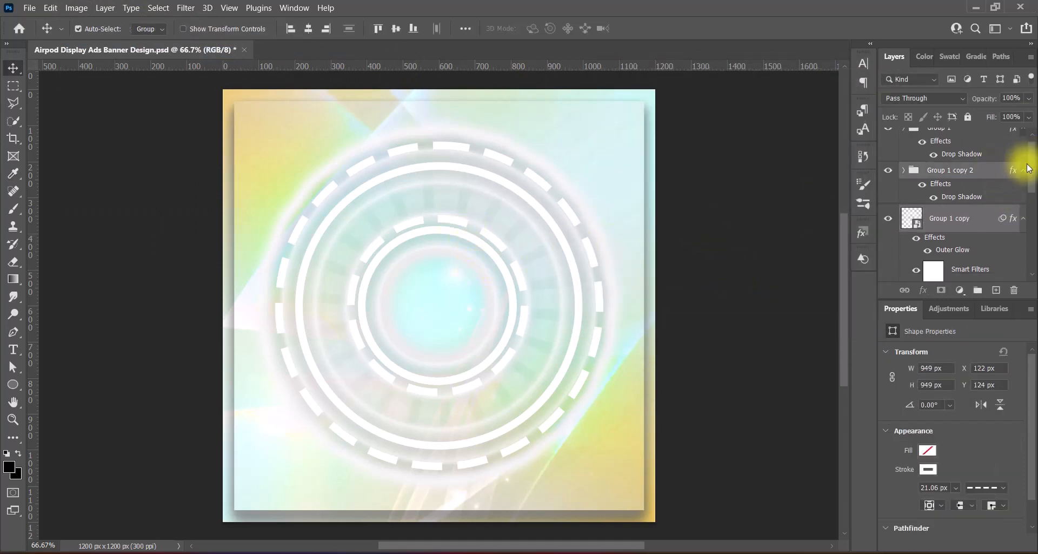
scroll(1006, 155, up, 1)
key(ctrl+t)
click(550, 230)
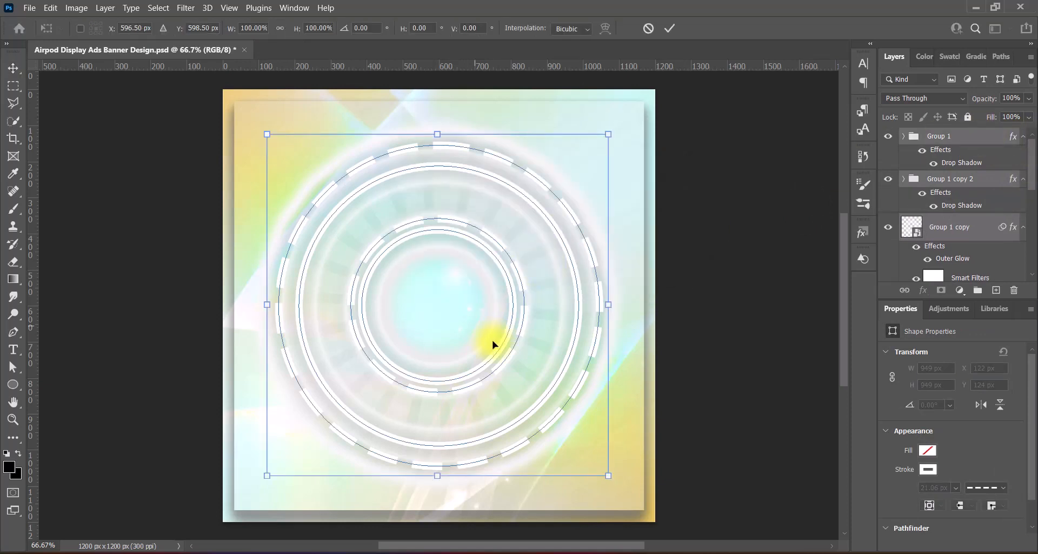
drag(445, 326, 447, 326)
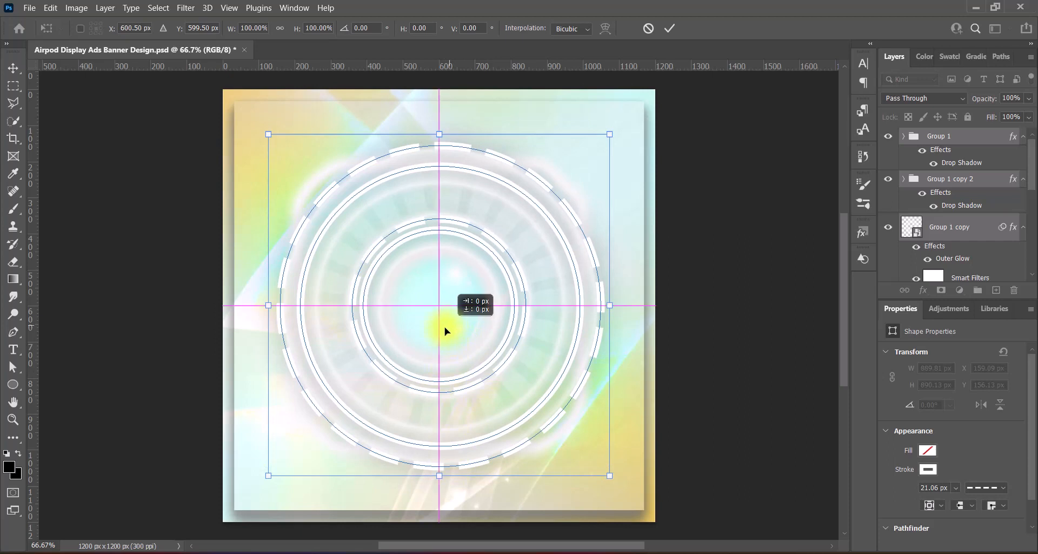
drag(445, 326, 440, 325)
key(Return)
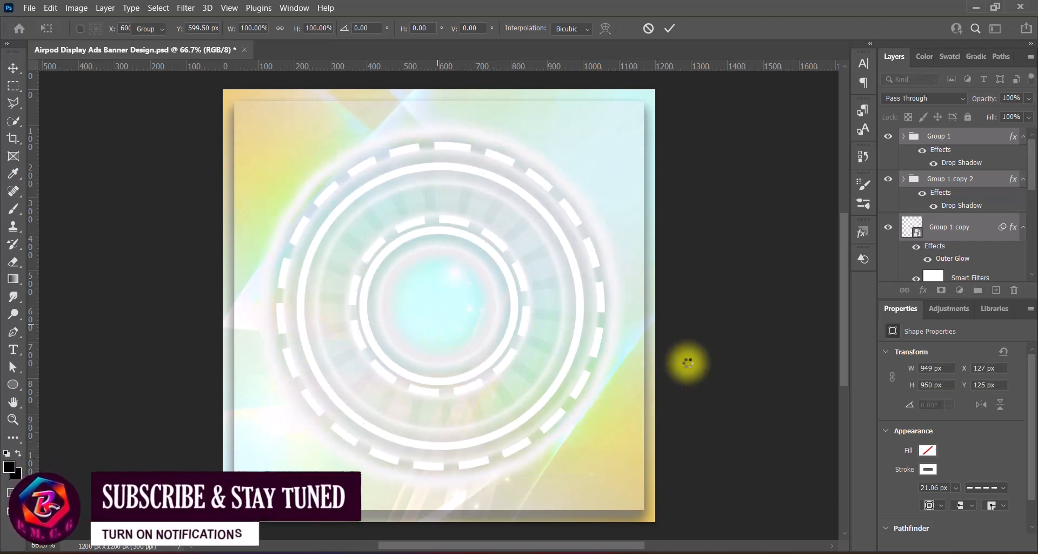
key(ctrl+s)
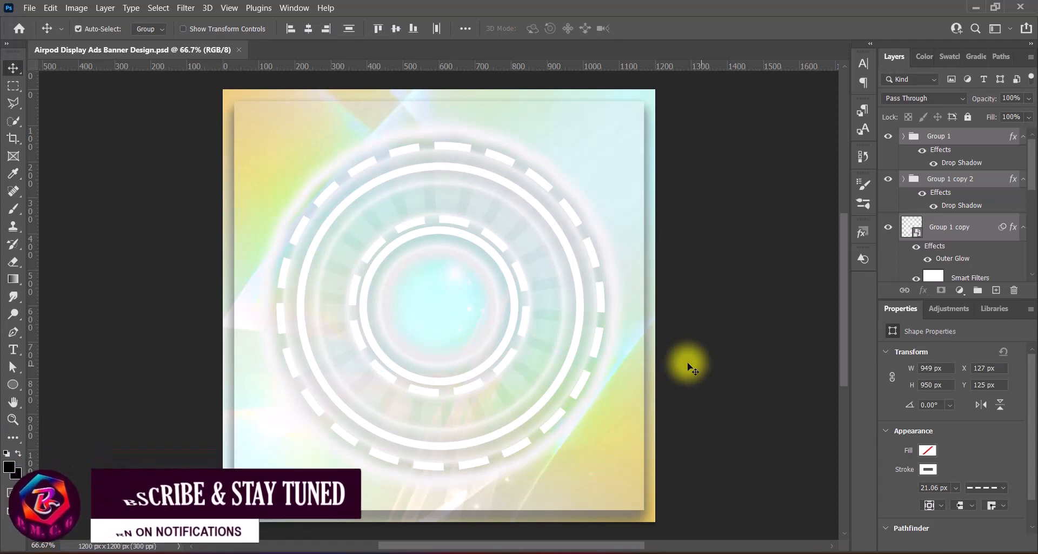
Paste the AirPods case image above the rings, scale it to about 529 × 556 px, and centre it horizontally over their lower part
key(ctrl+v)
key(ctrl+t)
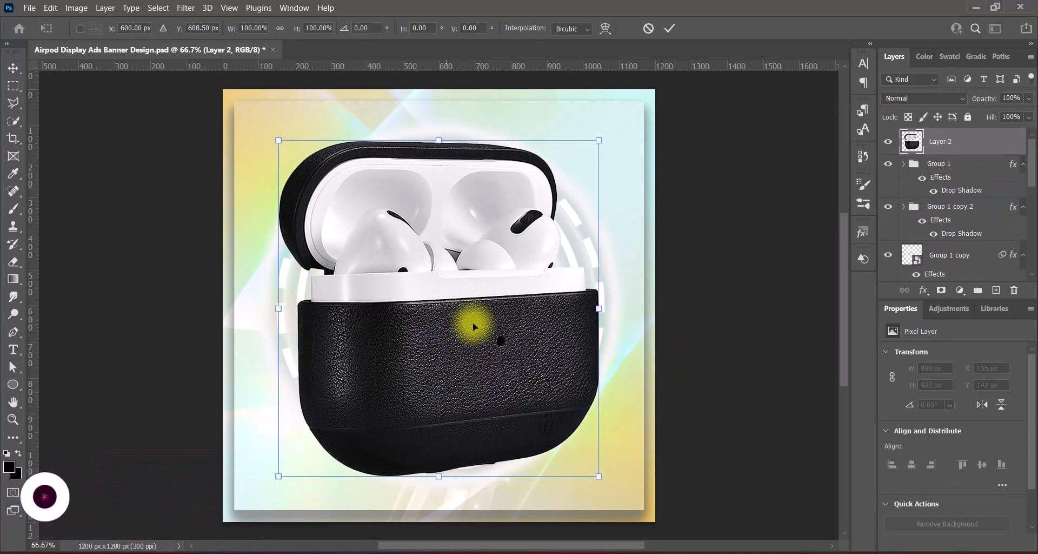
drag(439, 140, 439, 255)
drag(458, 411, 456, 371)
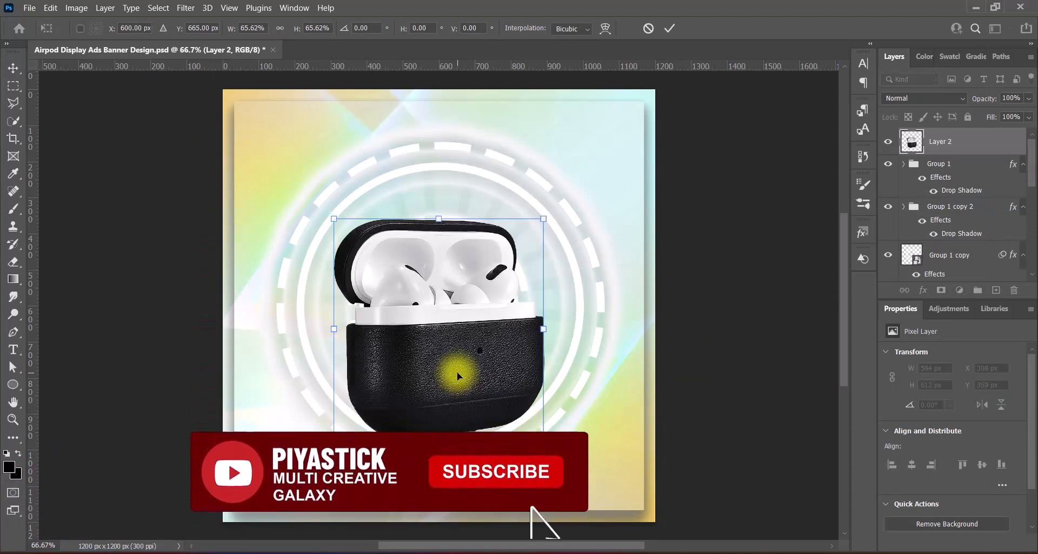
drag(439, 219, 443, 283)
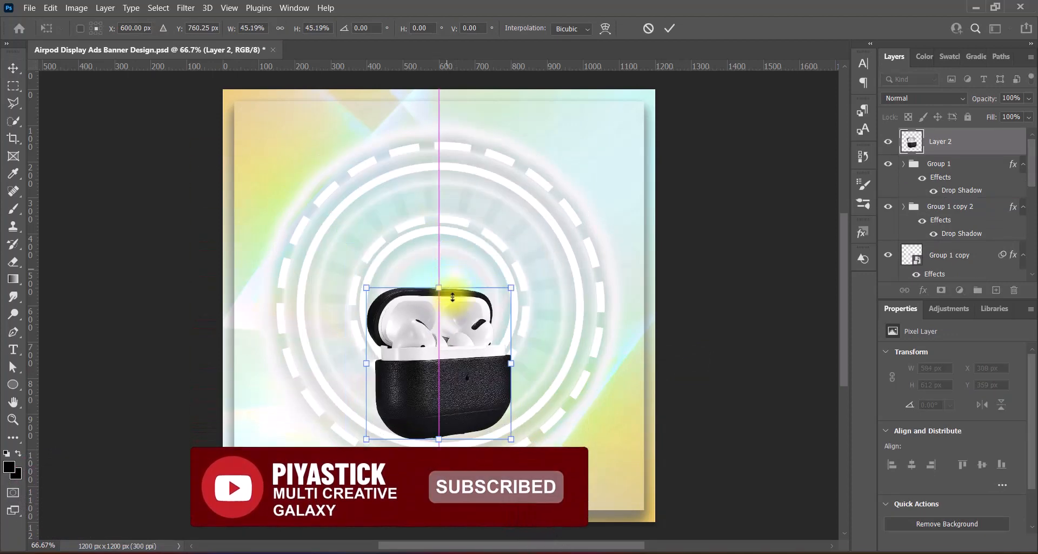
drag(460, 388, 459, 397)
drag(439, 295, 439, 246)
drag(452, 324, 454, 373)
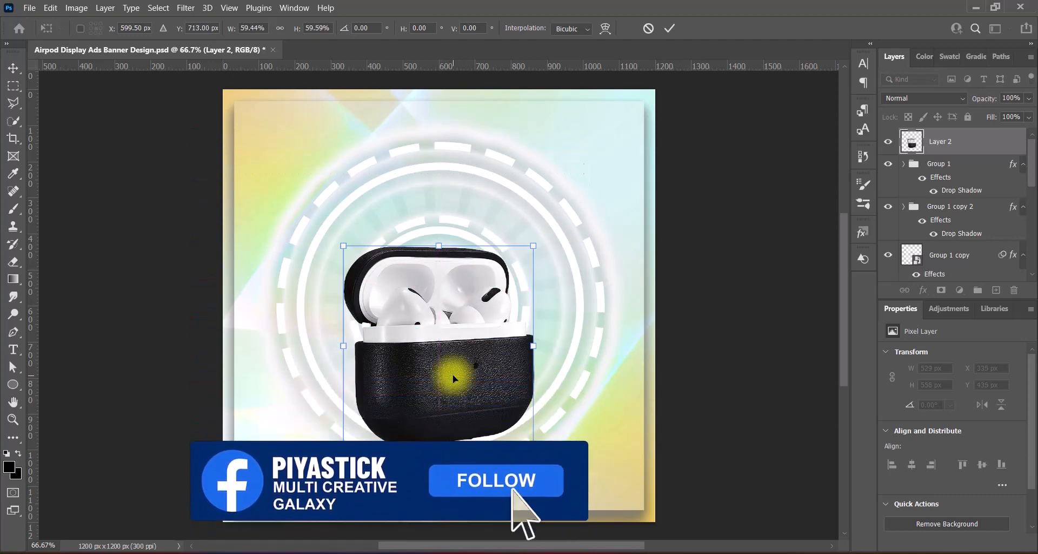
key(Return)
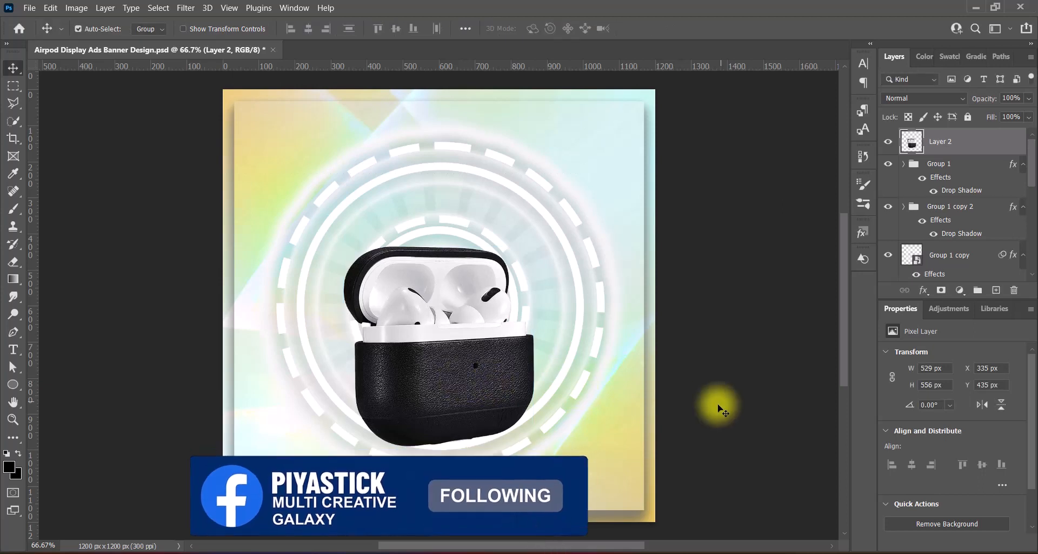
Scale the AirPods case down to 97.03%, keeping its top edge in place
key(ctrl+t)
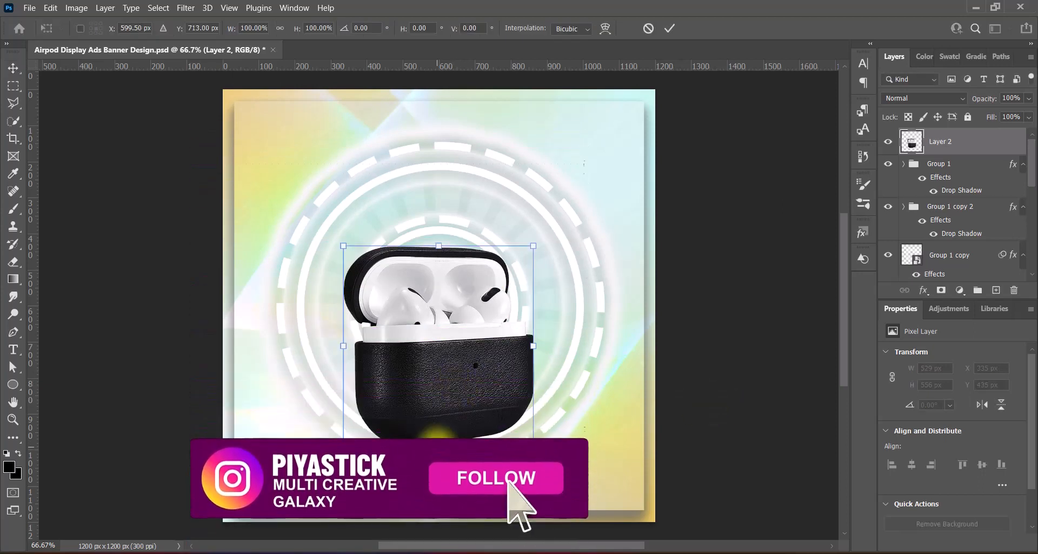
drag(439, 444, 439, 441)
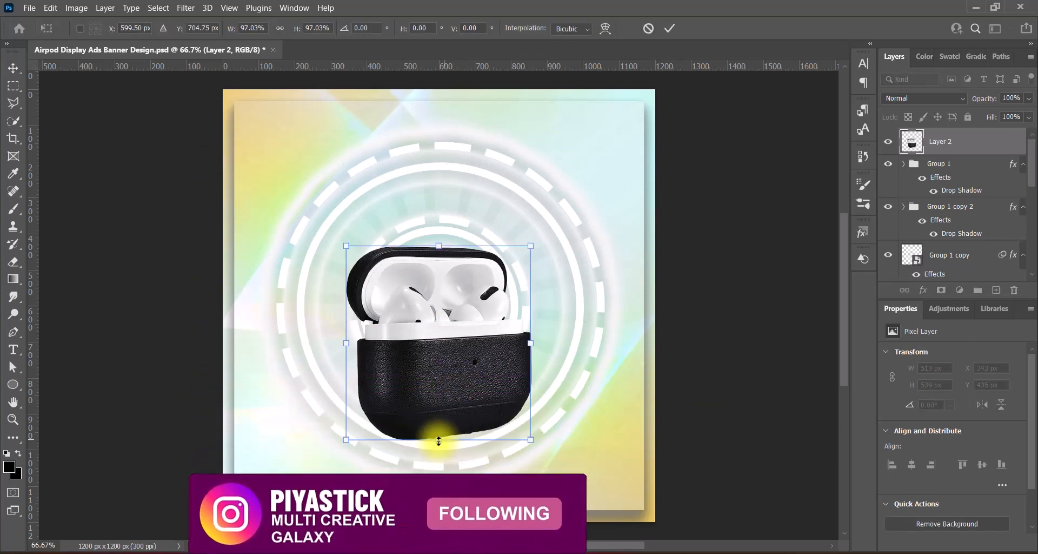
key(Return)
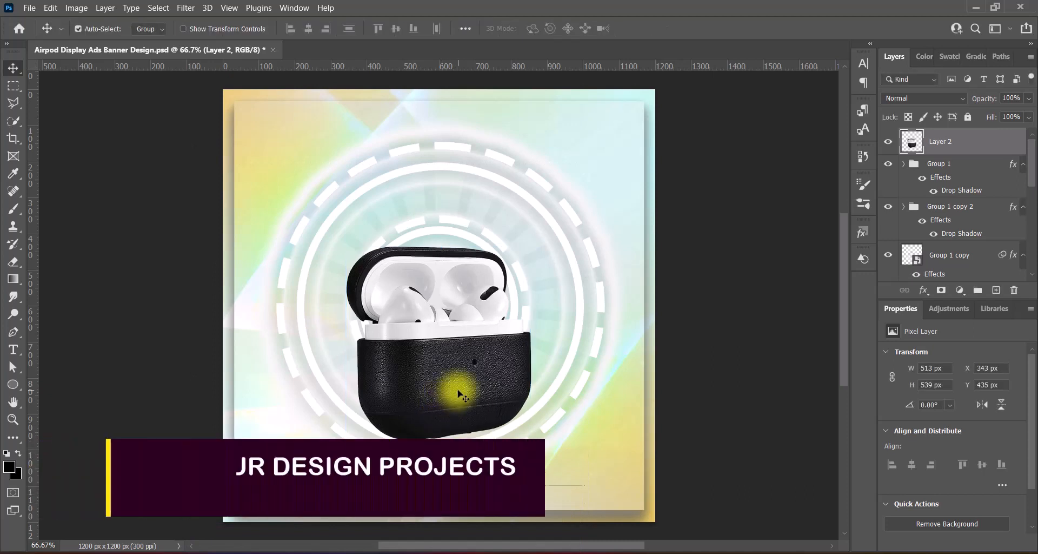
Duplicate the AirPods case layer and place the duplicate to the right, at about X 600 px, Y 451 px
alt+drag(454, 389, 549, 397)
key(ctrl+t)
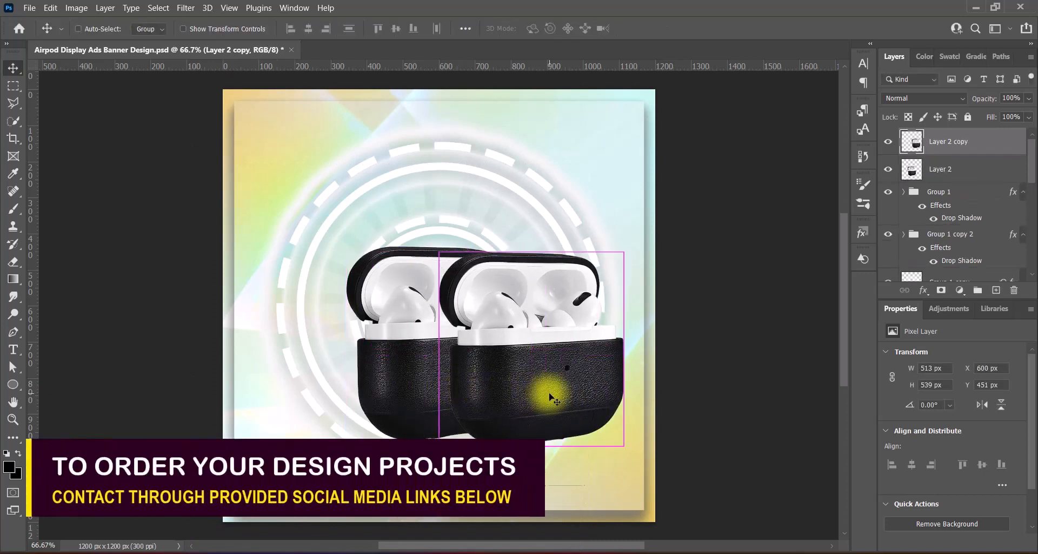
key(Escape)
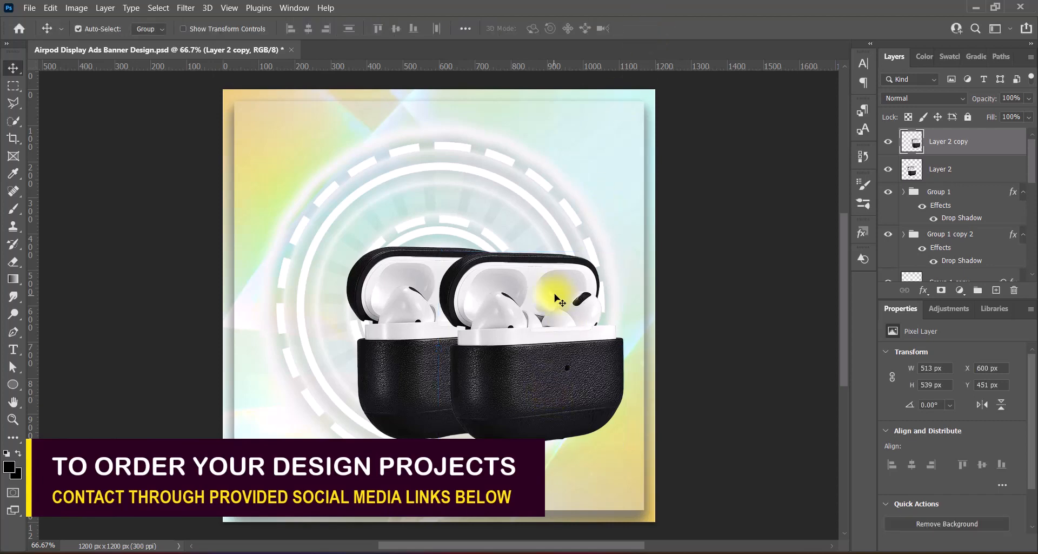
Undo the last duplication of the AirPods case, and apply the Increase Saturation preset of Hue/Saturation to the remaining case
key(ctrl+z)
click(81, 9)
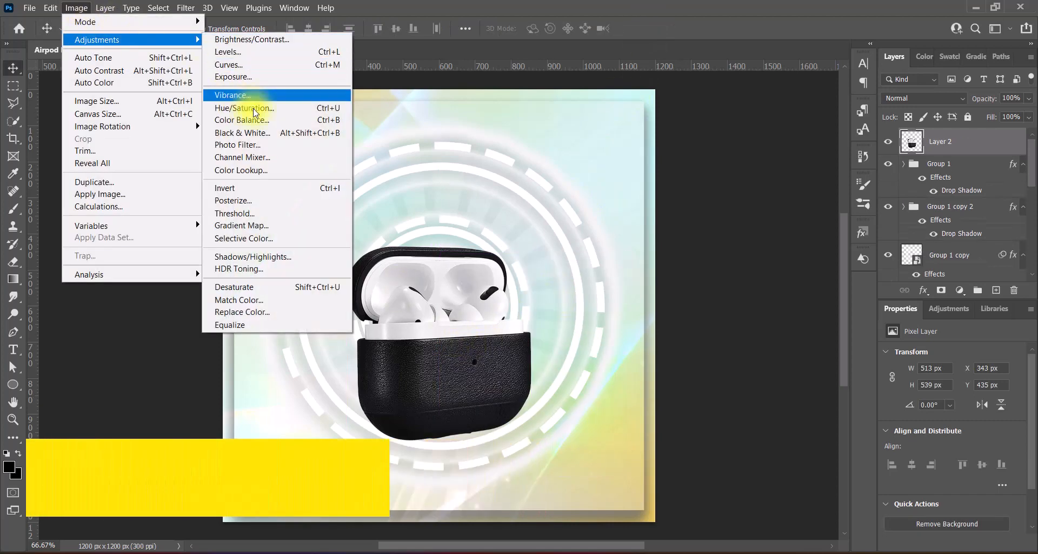
click(254, 108)
click(656, 104)
click(705, 163)
click(868, 107)
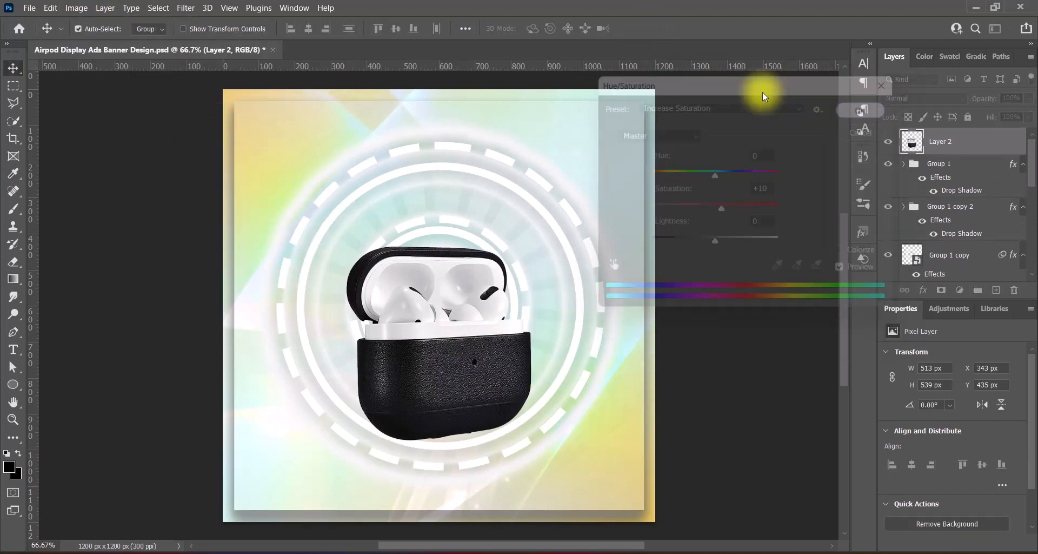
Apply a Levels adjustment to the AirPods case, trying Increase Contrast 3 and settling on a milder contrast preset
click(76, 8)
mouse_move(92, 32)
click(271, 46)
click(741, 51)
click(752, 128)
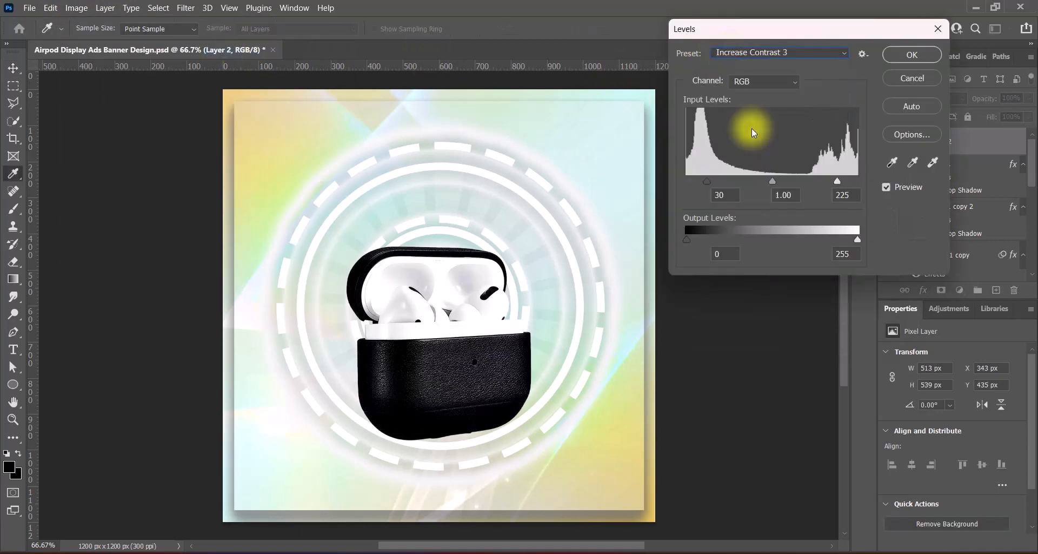
click(755, 52)
click(759, 103)
click(897, 54)
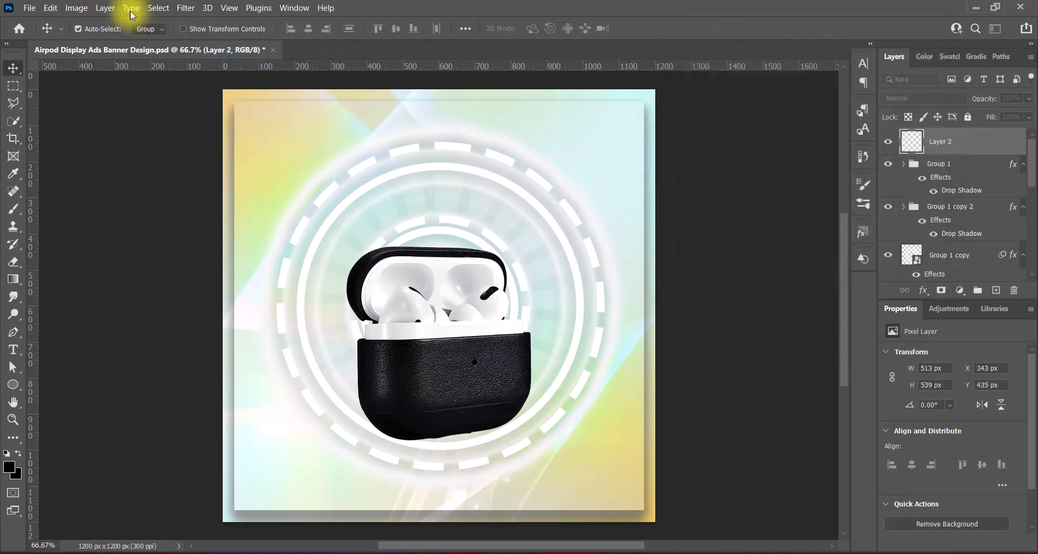
click(77, 7)
mouse_move(92, 33)
click(271, 48)
click(741, 52)
click(748, 152)
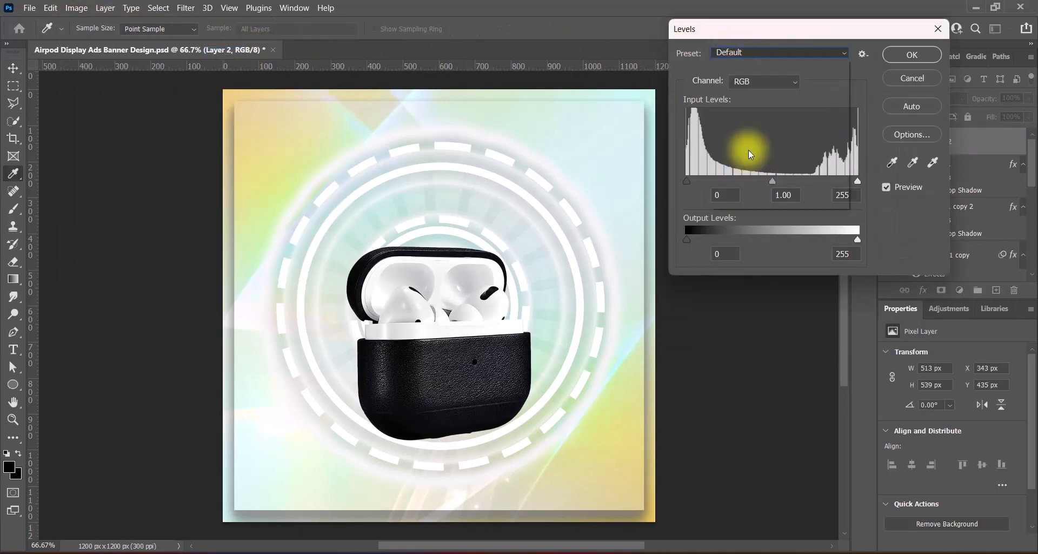
click(904, 76)
Apply a Vibrance adjustment to the AirPods case that brings out the bluish tint of its leather
click(77, 7)
mouse_move(97, 39)
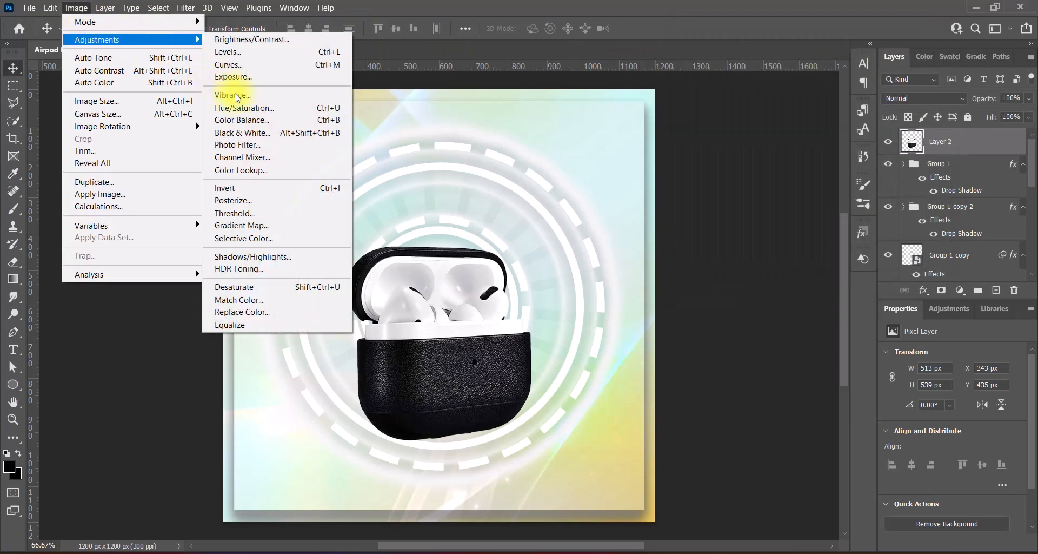
click(227, 98)
drag(781, 177, 622, 184)
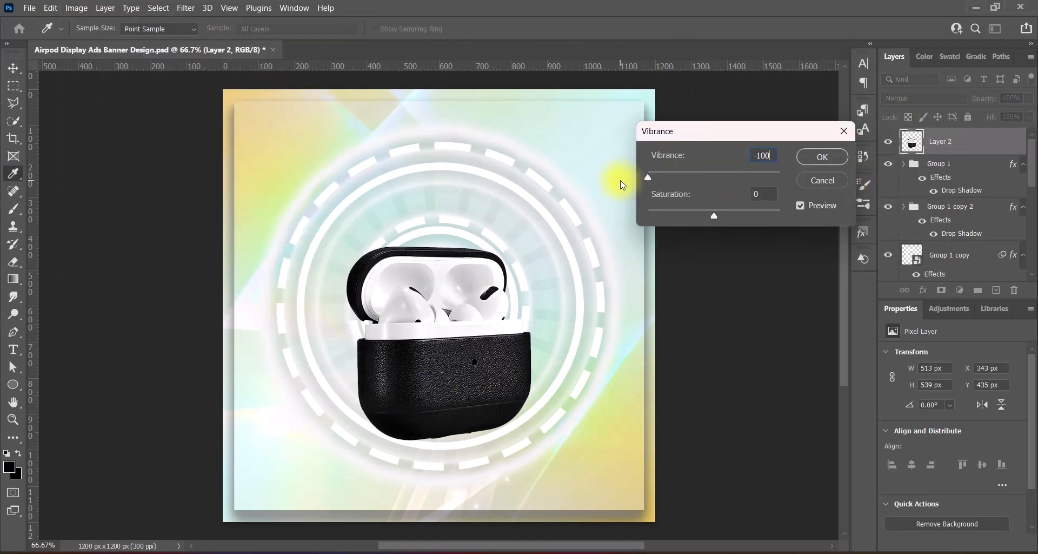
click(817, 157)
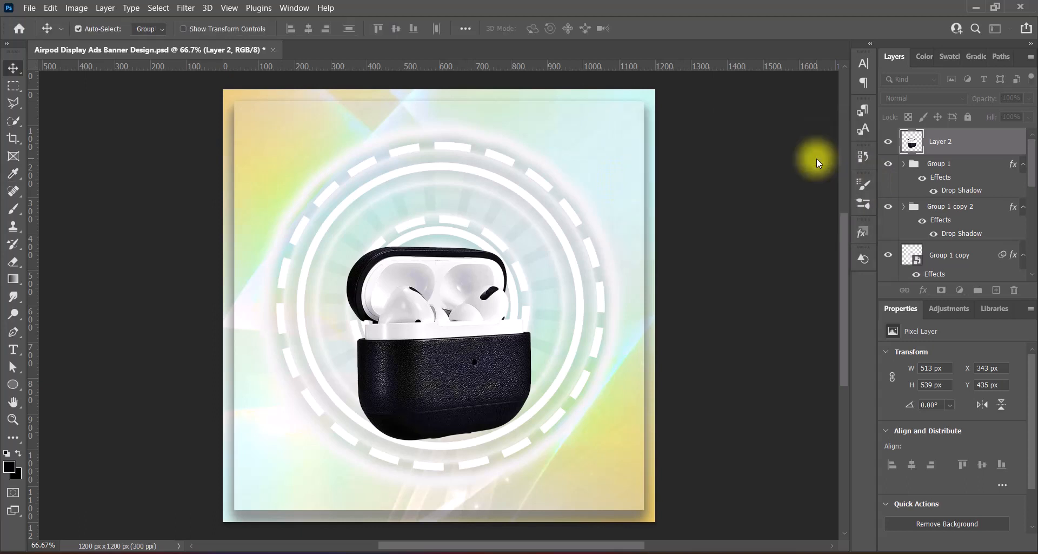
Apply a Curves adjustment to the AirPods case, lifting the RGB midpoint at input 128 to an output of about 139
click(76, 8)
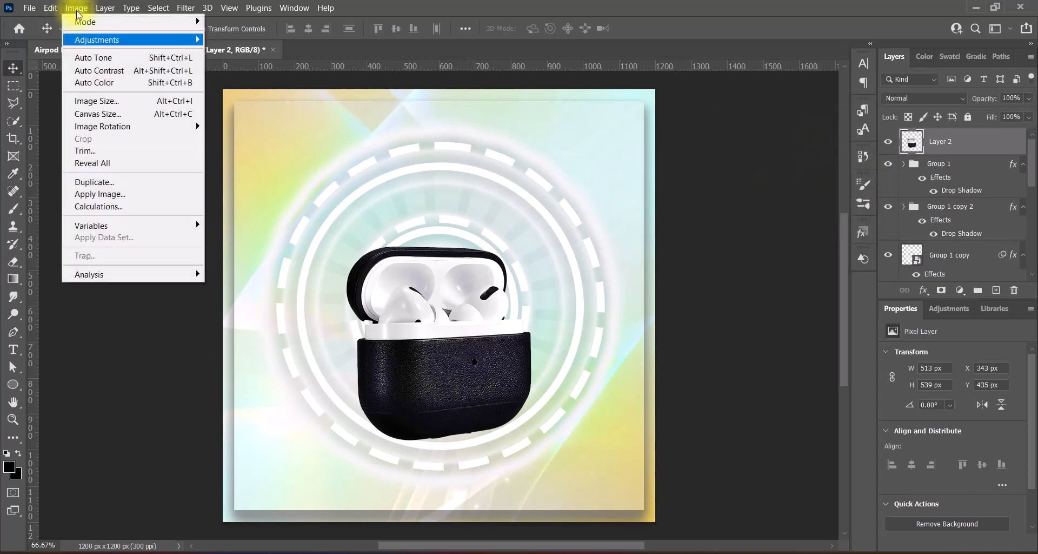
mouse_move(97, 40)
click(230, 63)
drag(708, 254, 711, 246)
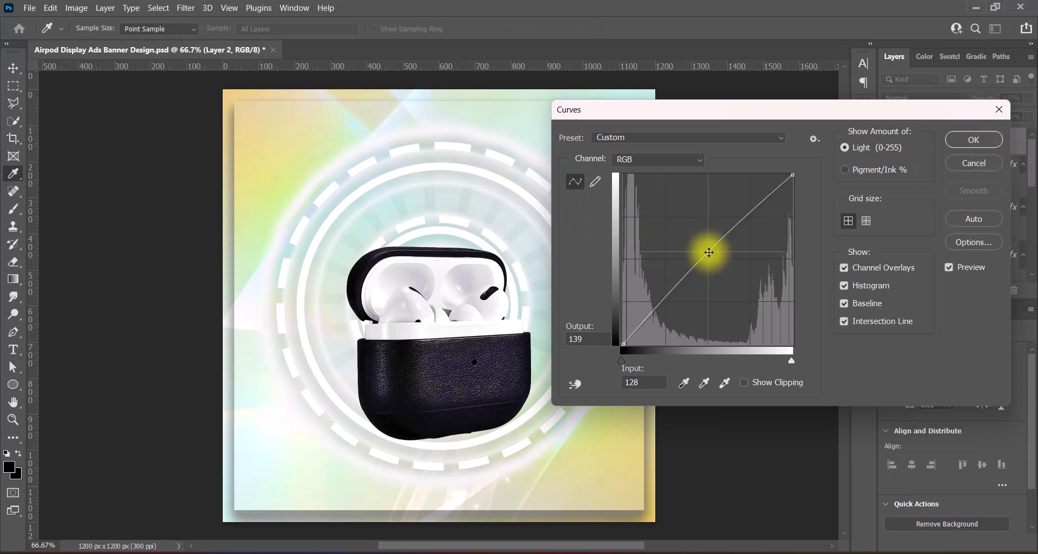
click(973, 140)
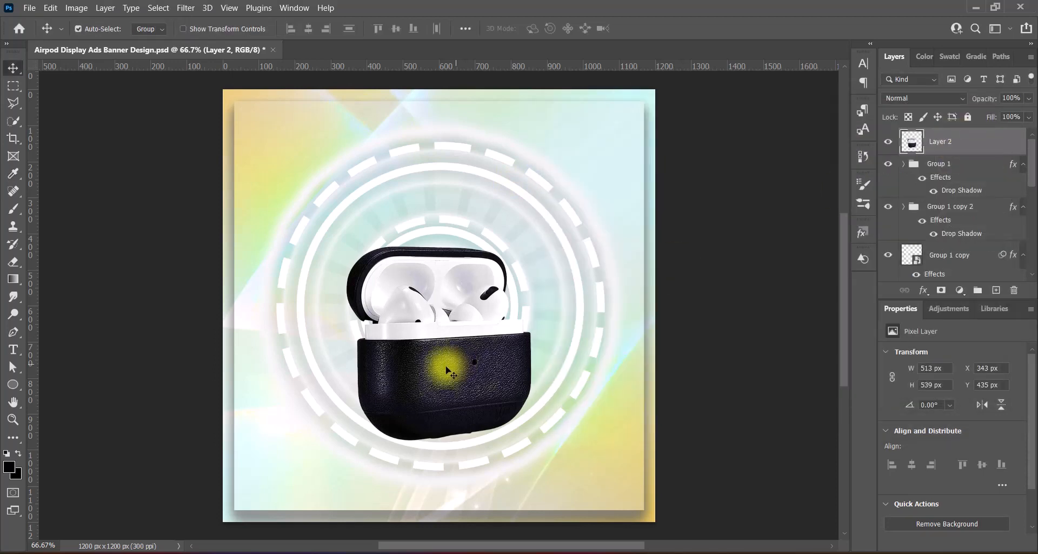
Duplicate the AirPods case slightly to its right and flip the duplicate horizontally
drag(445, 369, 514, 365)
key(ctrl+t)
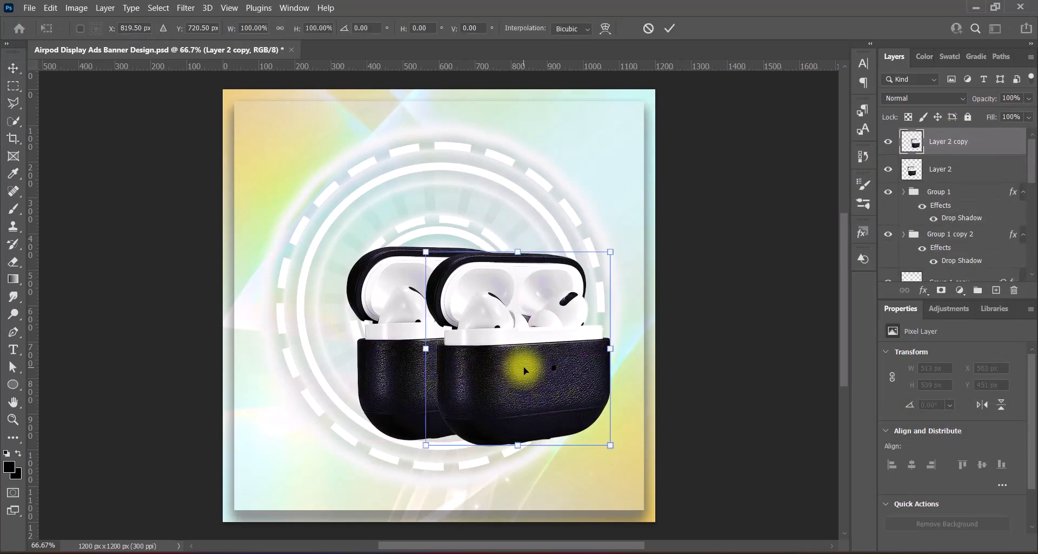
right_click(524, 367)
click(544, 349)
key(Return)
Spread the two cases apart, moving the original up and left and the flipped duplicate to about X 648 px, Y 451 px
drag(431, 359, 343, 322)
drag(565, 385, 561, 385)
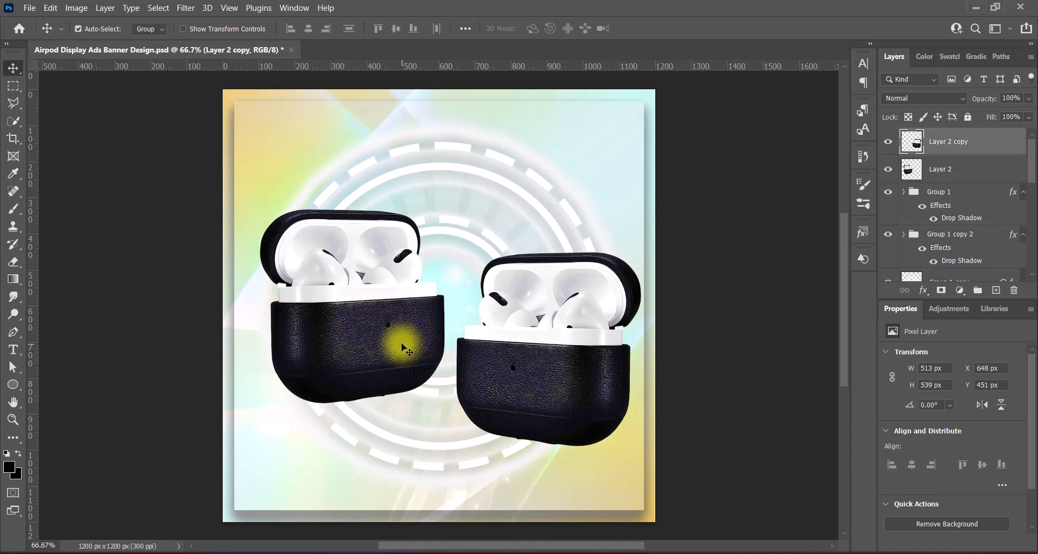
Scale both AirPods cases together to about 1002 × 623 px, position them at about X 99 px, Y 288 px, and save the document
click(400, 341)
shift+click(563, 388)
key(ctrl+t)
drag(541, 345, 531, 346)
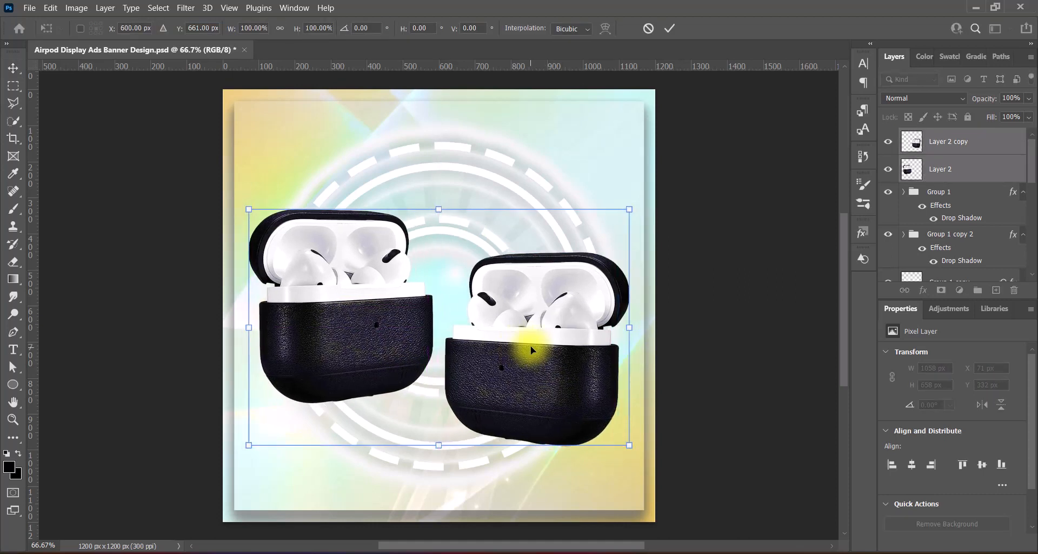
mouse_move(248, 327)
mouse_down()
mouse_move(269, 329)
mouse_move(259, 327)
mouse_up()
drag(529, 346, 526, 323)
key(Return)
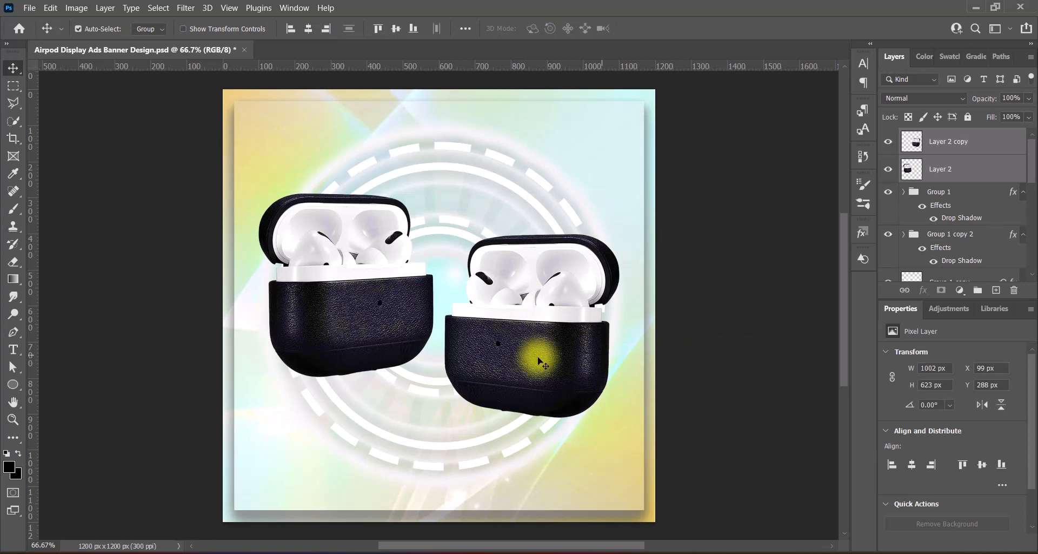
key(ctrl+s)
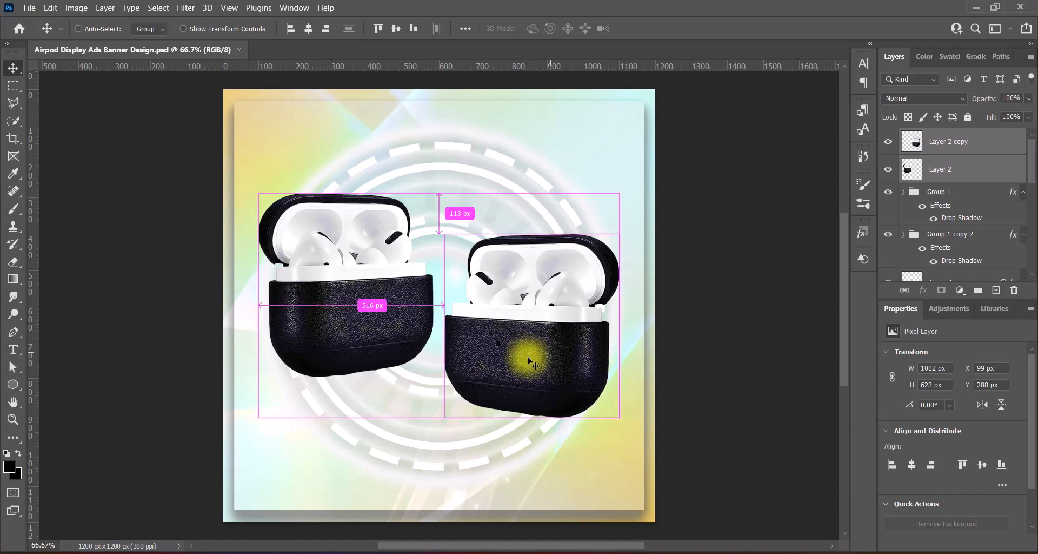
Group the two AirPods cases and add a white Outer Glow to the group with the Hard Mix blend mode
key(ctrl+g)
right_click(915, 138)
click(922, 140)
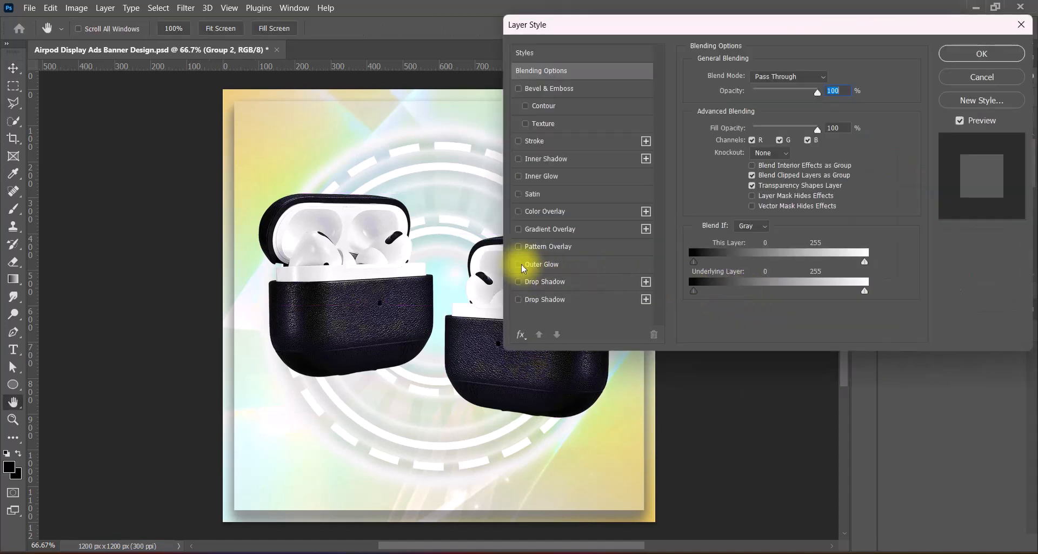
click(541, 264)
click(806, 79)
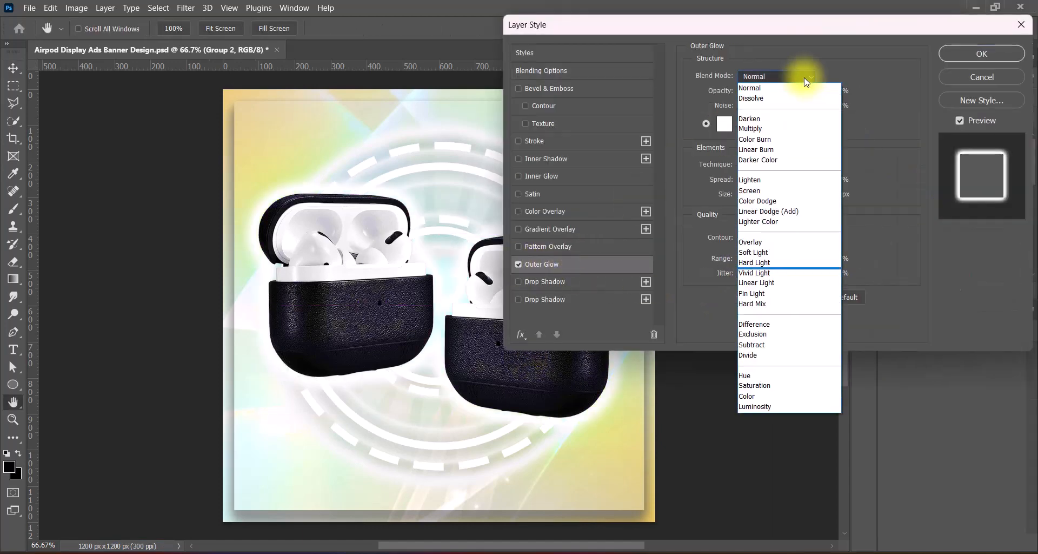
click(770, 302)
Reduce the Outer Glow's opacity to roughly a third and its size to about 57 px, keeping the linear contour
click(765, 238)
click(626, 269)
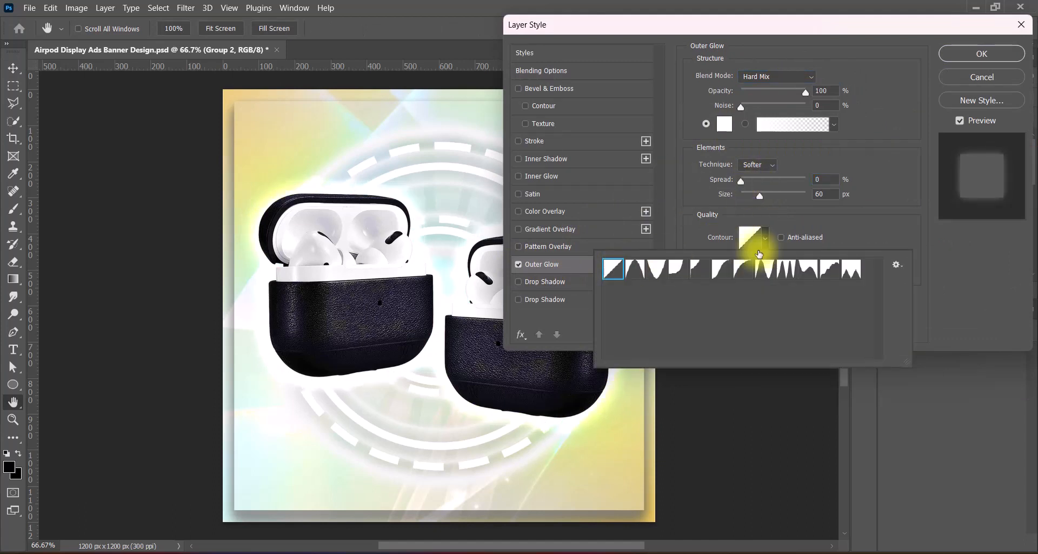
click(901, 238)
mouse_move(758, 197)
mouse_down()
mouse_move(748, 200)
mouse_move(777, 202)
mouse_move(760, 207)
mouse_up()
drag(804, 93, 766, 101)
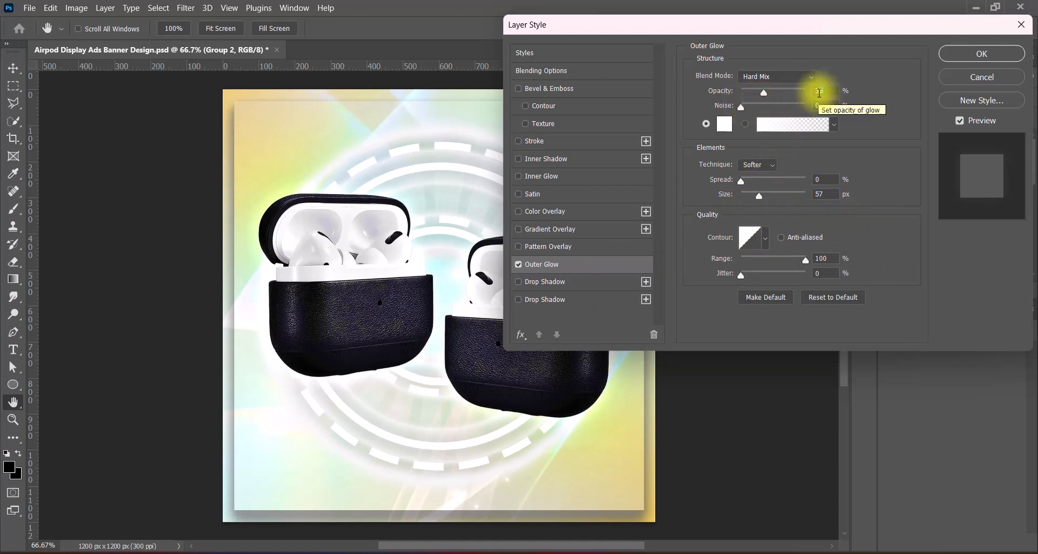
mouse_move(760, 196)
mouse_down()
mouse_move(783, 197)
mouse_move(746, 196)
mouse_move(757, 196)
mouse_up()
key(Return)
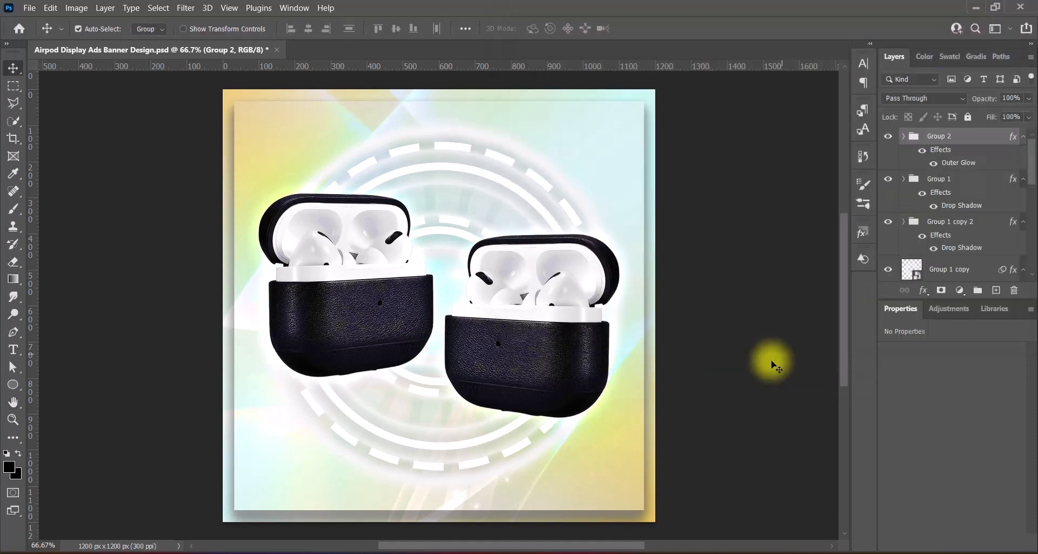
Rotate the group of AirPods cases counter-clockwise to about -8.09°
key(ctrl+t)
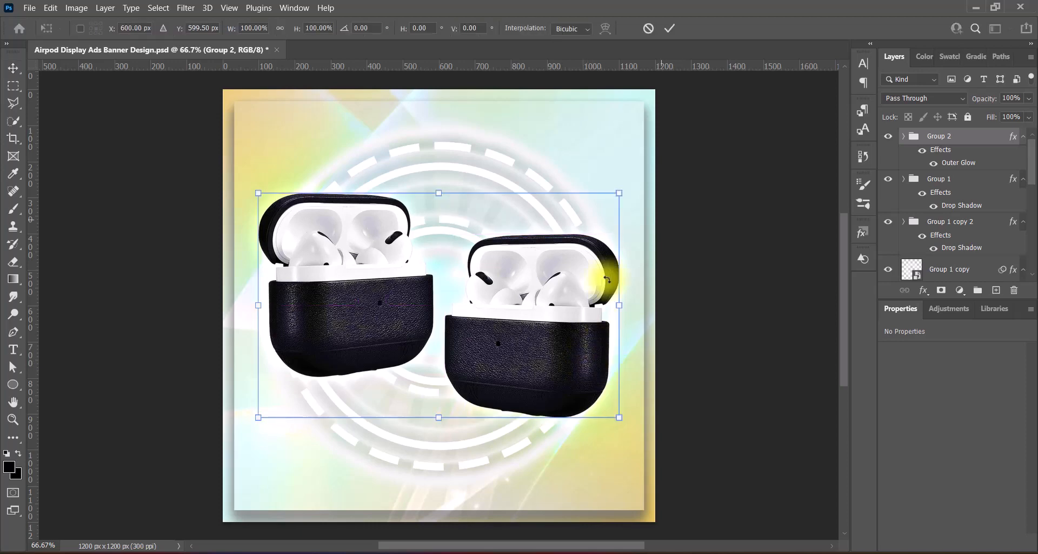
drag(633, 182, 589, 126)
drag(626, 251, 600, 161)
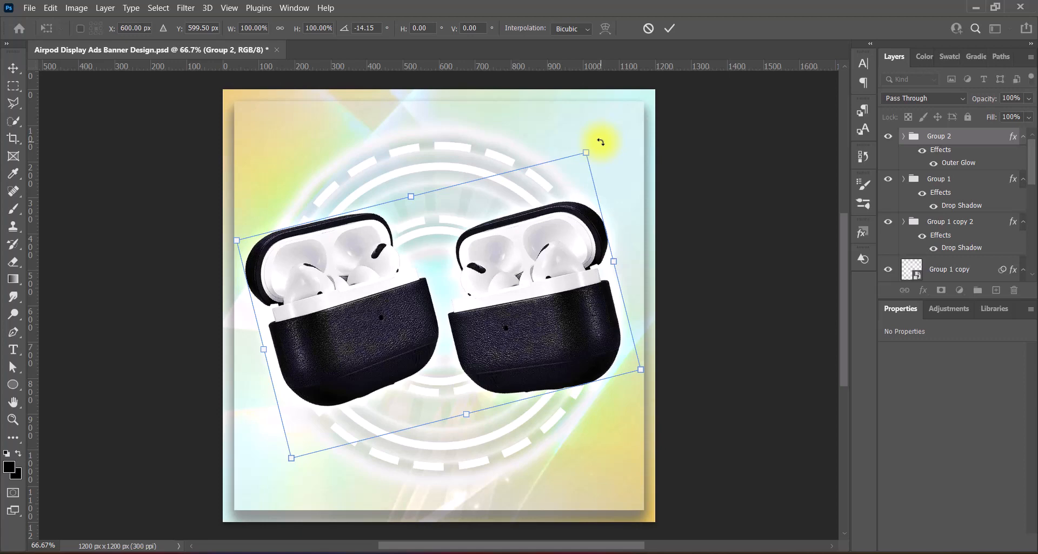
drag(600, 142, 613, 162)
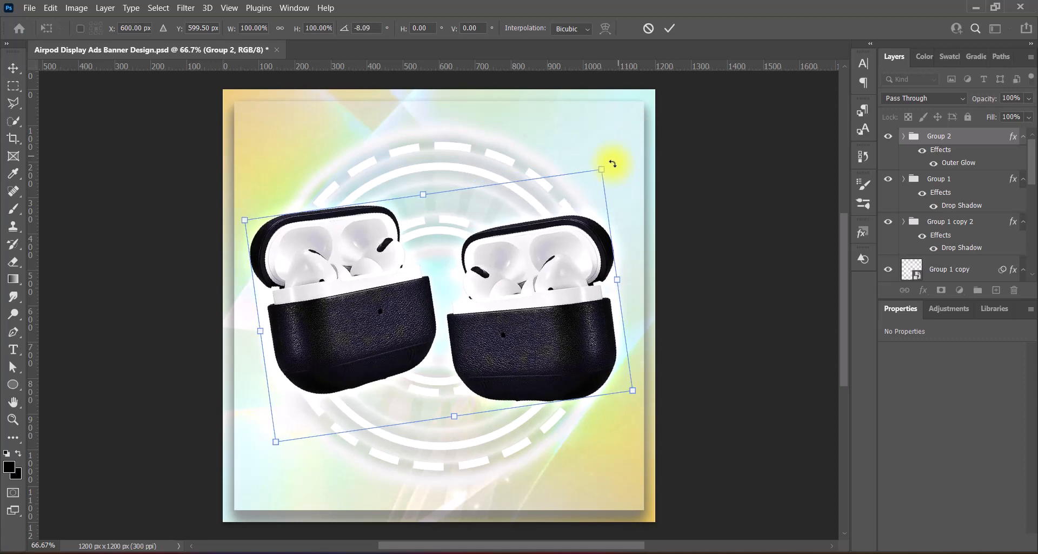
drag(515, 325, 517, 325)
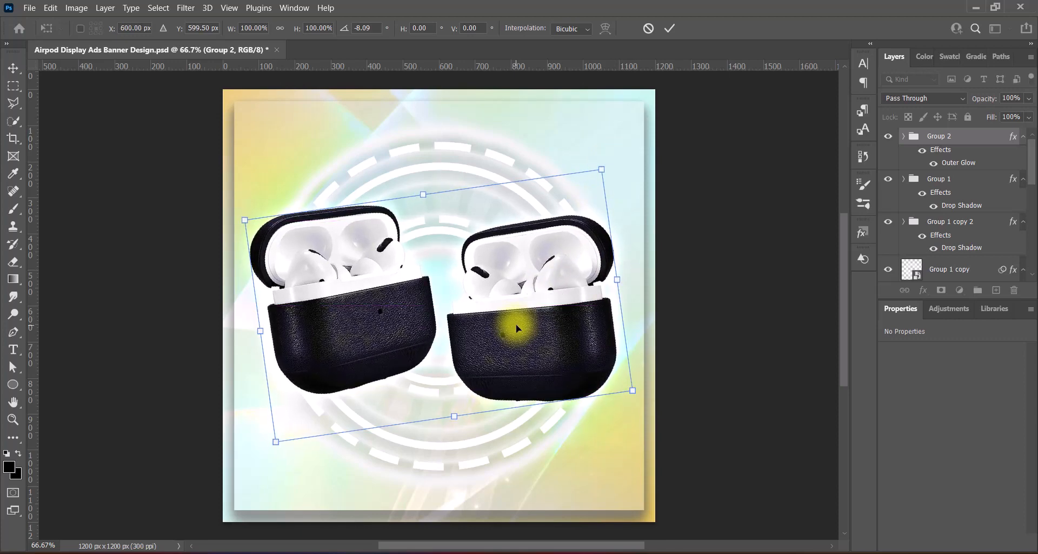
key(Return)
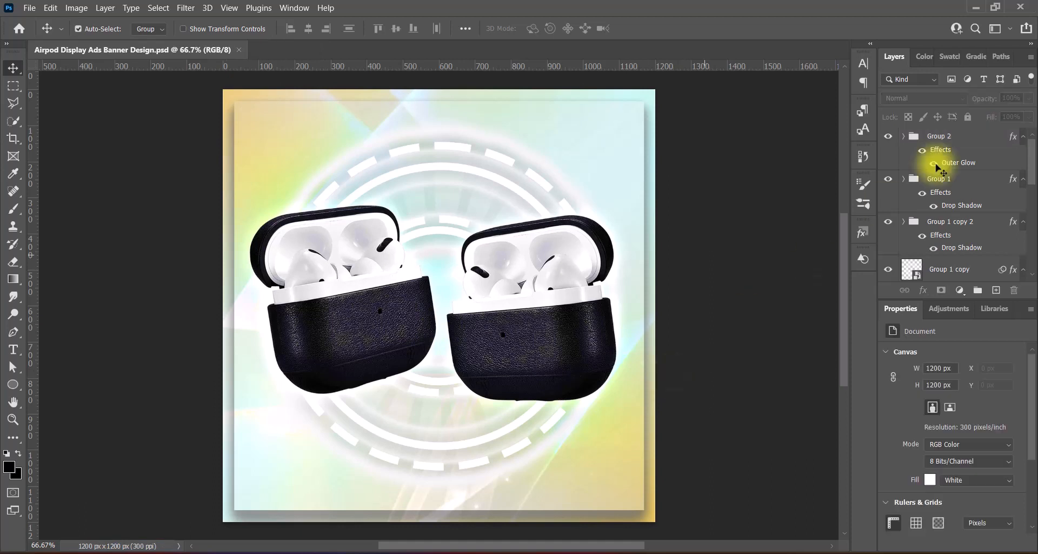
Add a new layer above Group 1 and paint one soft black 1000 px brush dab behind the AirPods cases
click(947, 181)
click(996, 290)
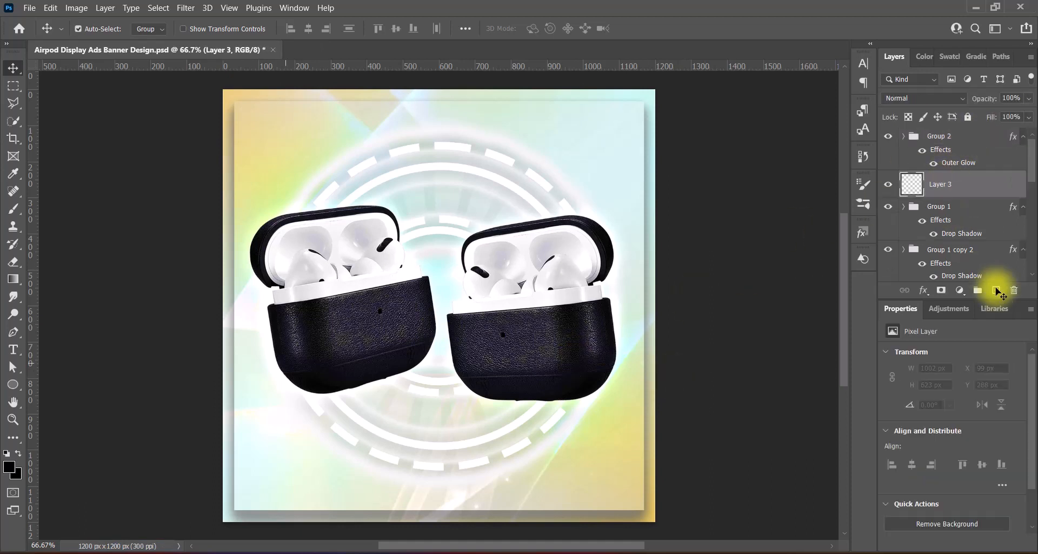
right_click(13, 209)
click(54, 206)
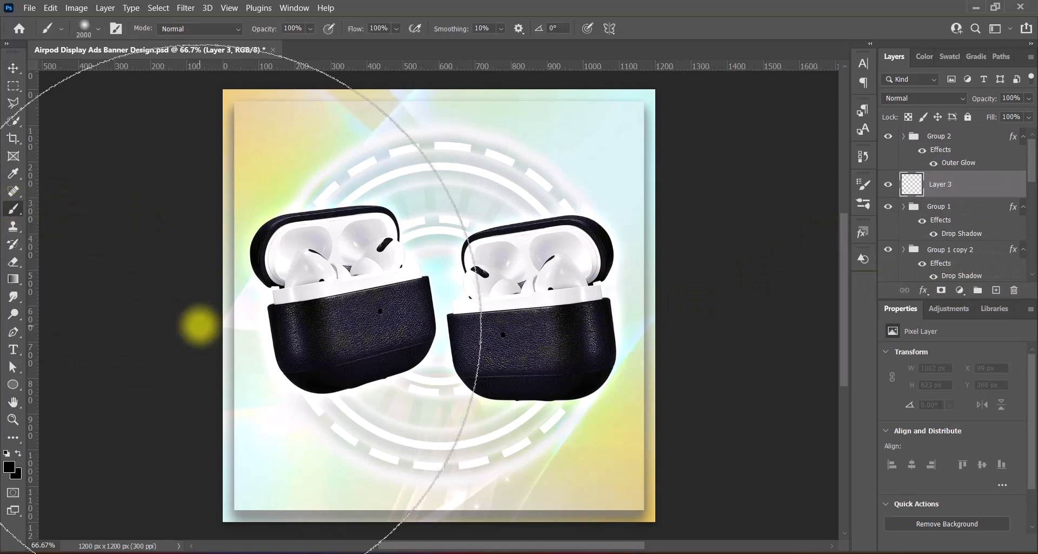
key(bracketleft)
key(bracketleft)
key(bracketleft)
key(bracketleft)
click(424, 281)
Squash the black dab into a flat shadow of about 805 × 64 px just below the left case, at X 1 px, Y 867 px
click(13, 68)
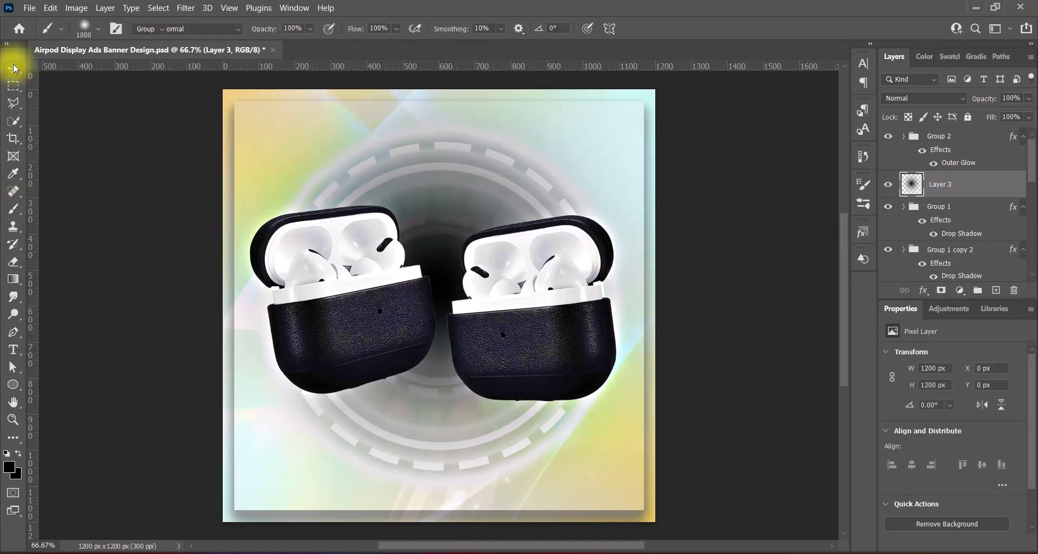
key(ctrl+t)
drag(437, 91, 457, 429)
drag(425, 471, 395, 436)
drag(408, 393, 381, 417)
key(Return)
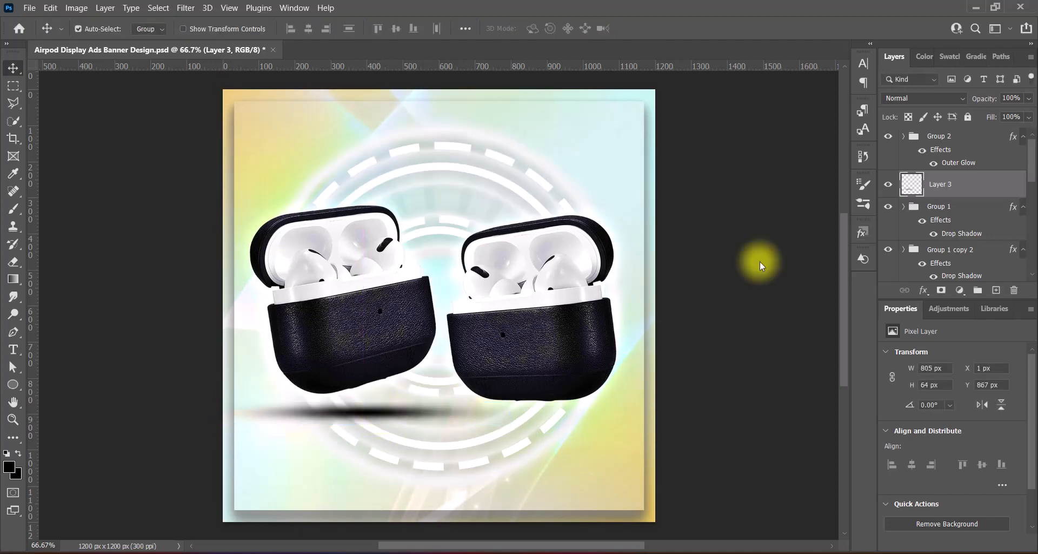
Convert the shadow layer to a smart object and soften it with a Gaussian Blur
right_click(967, 179)
click(894, 172)
click(186, 8)
mouse_move(281, 169)
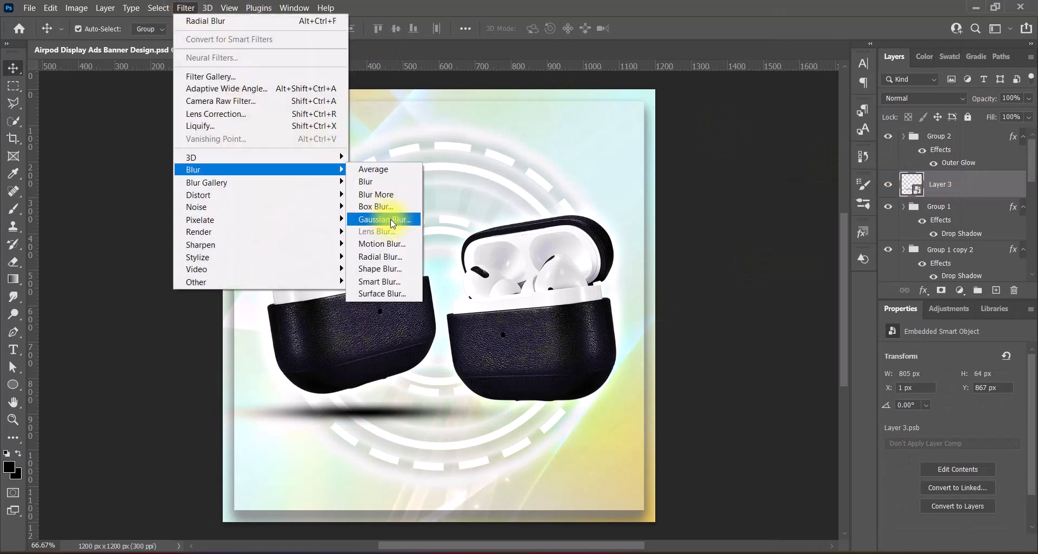
click(391, 219)
click(725, 99)
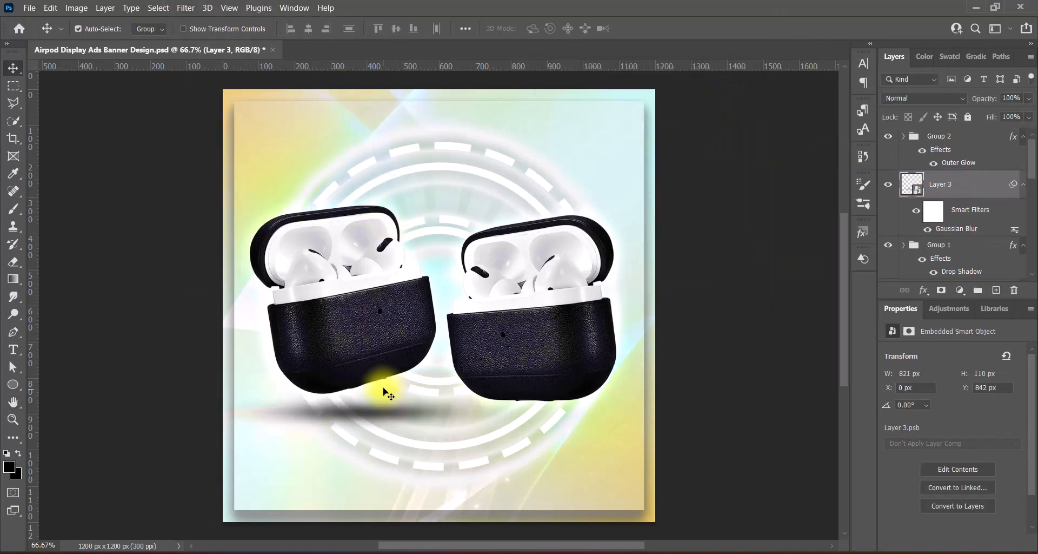
Scale the shadow under the left case to about 84.35% width and 62.50% height
key(ctrl+t)
click(544, 230)
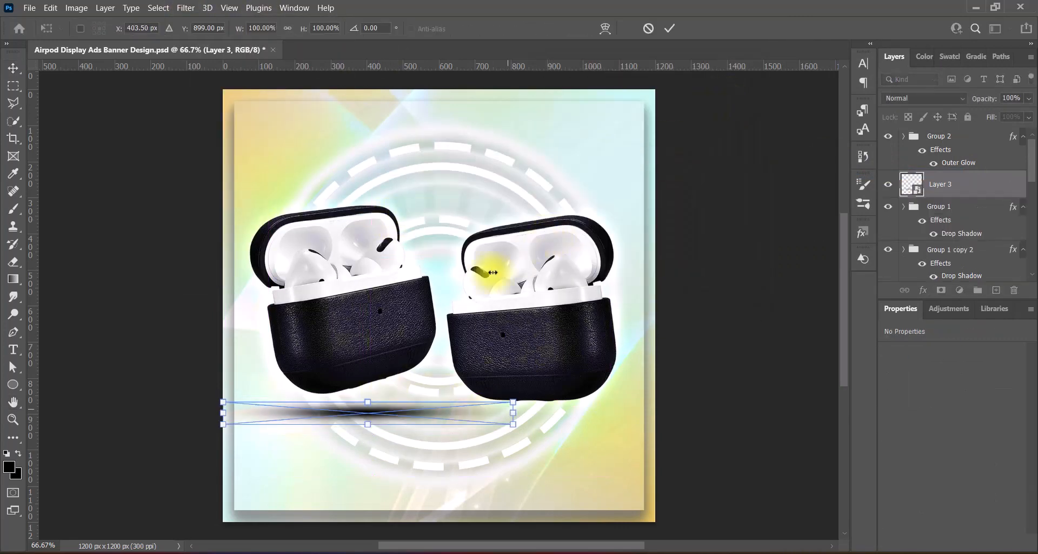
drag(223, 413, 261, 412)
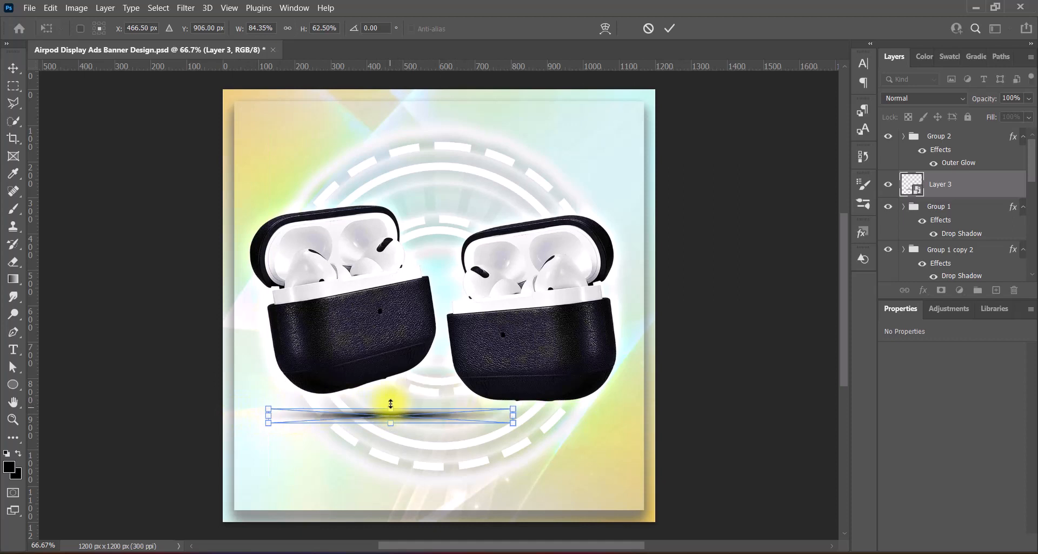
key(Return)
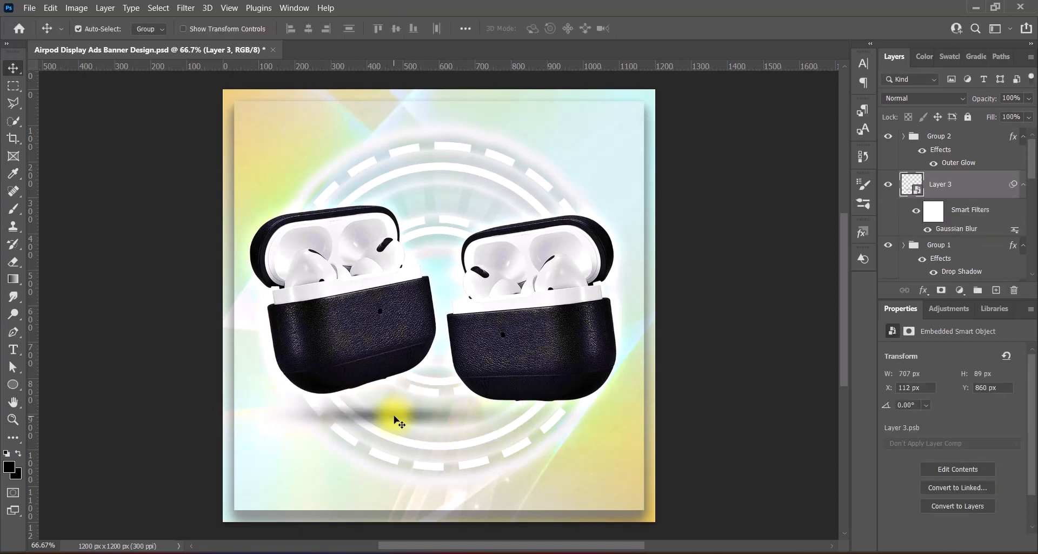
Move the blurred shadow beneath the left case to X 11 px, Y 841 px
drag(395, 420, 383, 412)
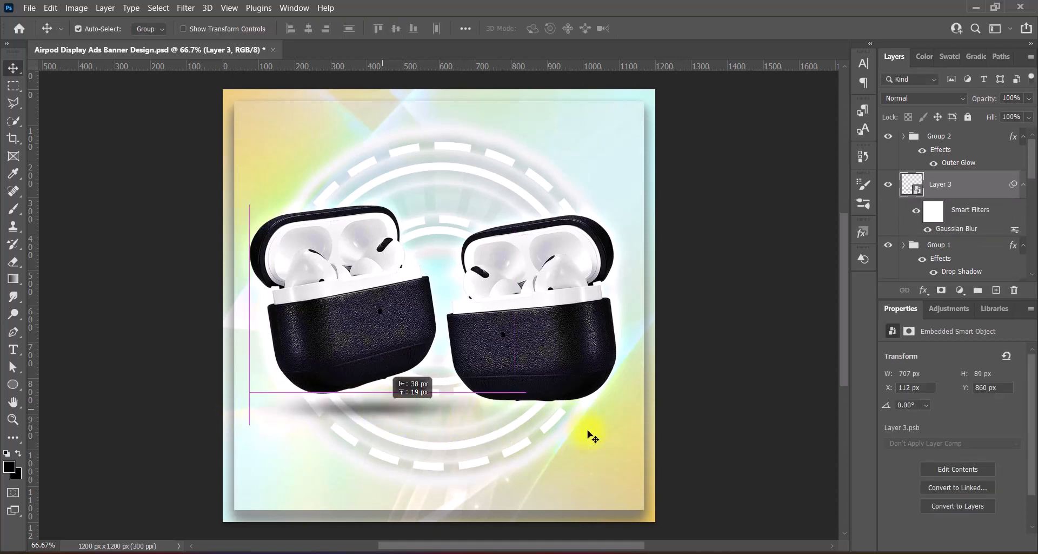
key(shift+Left)
key(shift+Left)
key(shift+Left)
key(shift+Left)
key(Left)
key(Left)
key(Left)
key(Left)
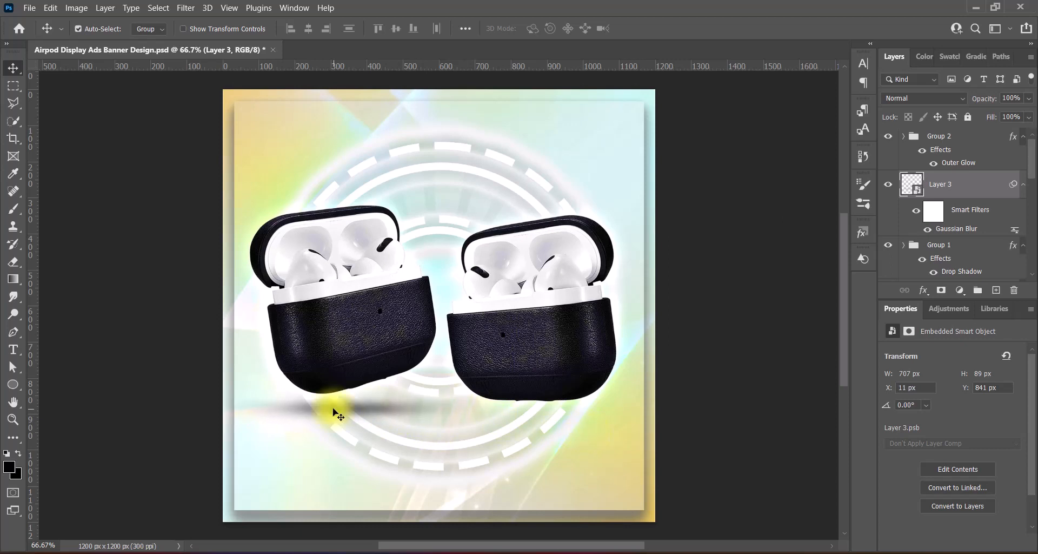
Lower the shadow beneath the left case at X 46 px, and duplicate it beneath the right case at X 505 px, Y 847 px
drag(334, 409, 473, 419)
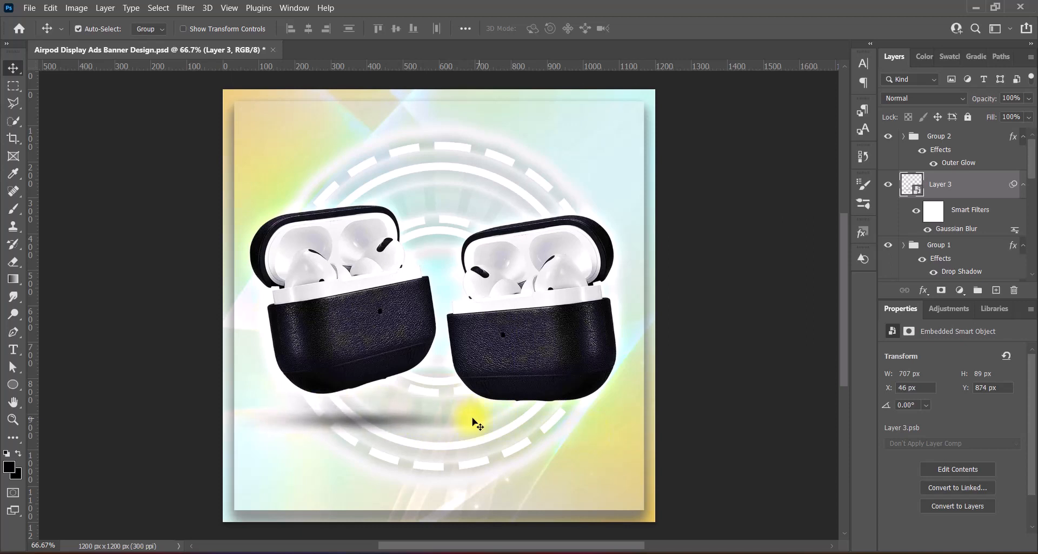
key(Up)
key(Up)
key(Up)
key(Up)
key(Up)
key(Up)
alt+drag(346, 421, 532, 401)
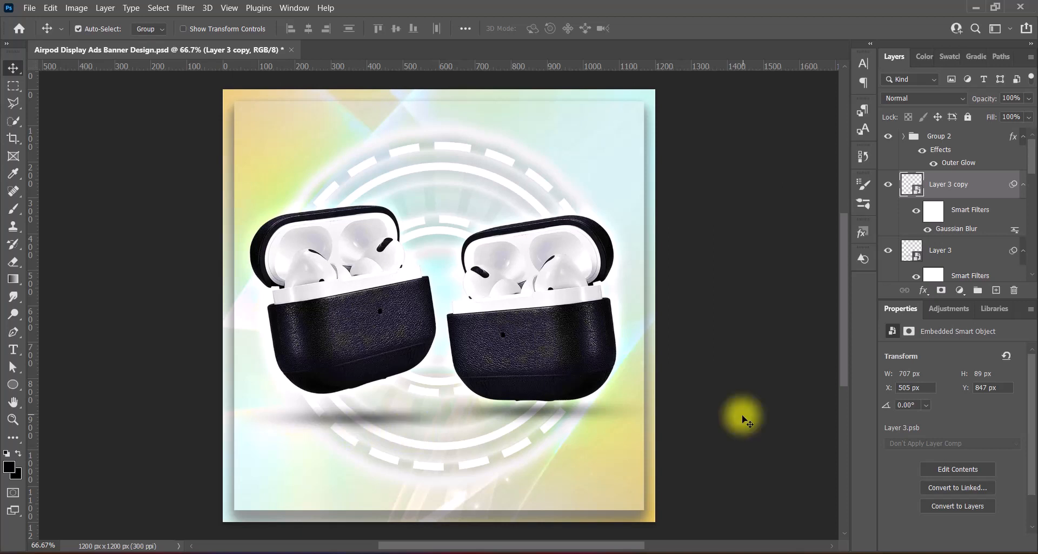
click(743, 417)
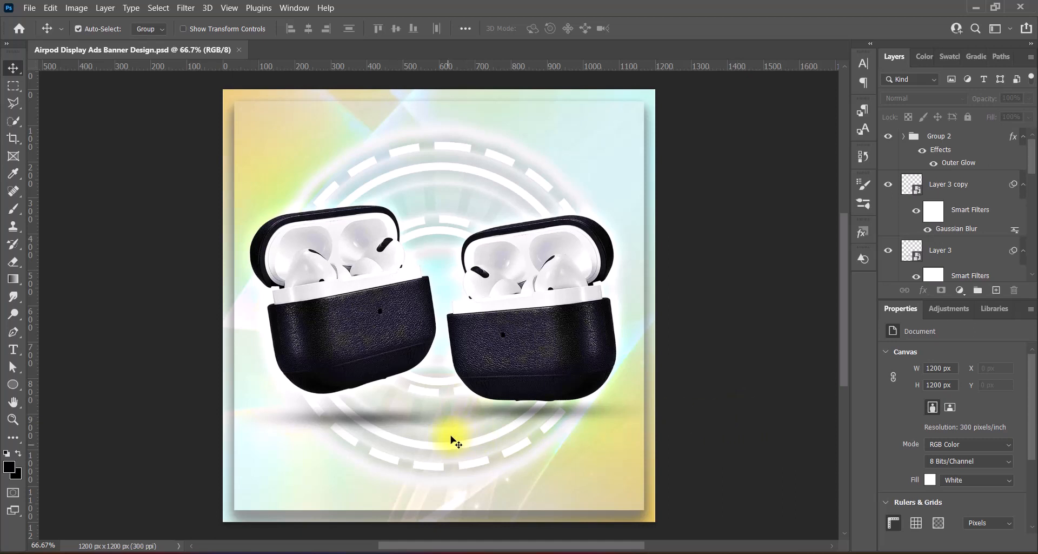
Enlarge the ring layers from Group 1 through Group 1 copy together, to about 1111 × 1113 px at X 44 px, Y 42 px
click(452, 148)
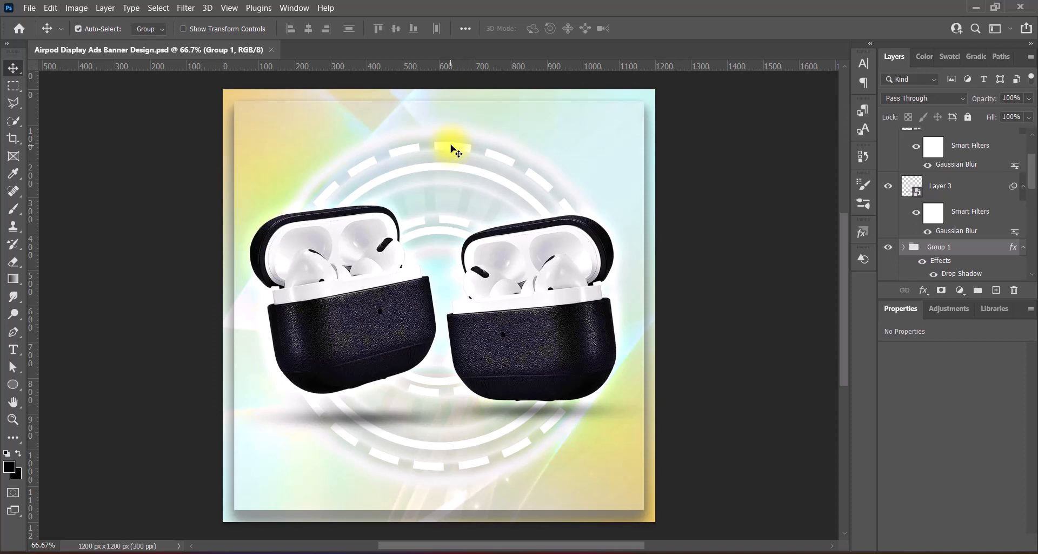
click(888, 185)
click(888, 186)
drag(1032, 172, 1034, 213)
click(986, 164)
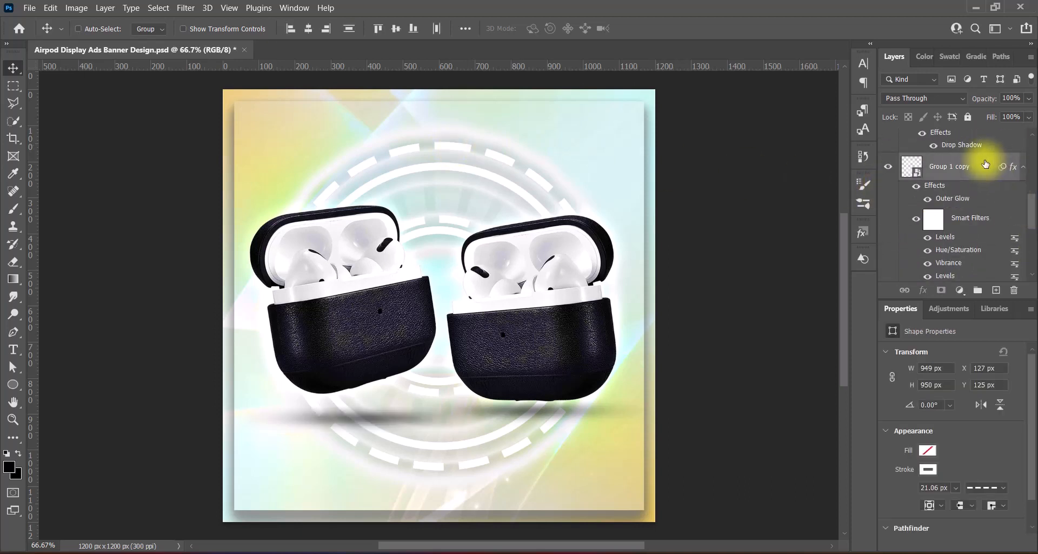
key(ctrl+t)
click(557, 231)
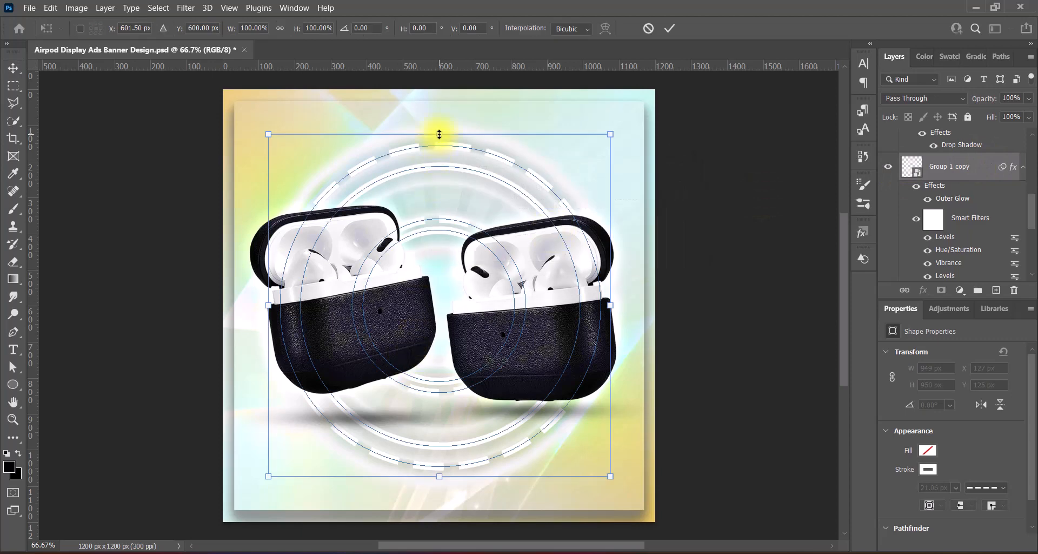
drag(439, 134, 438, 107)
drag(437, 475, 439, 504)
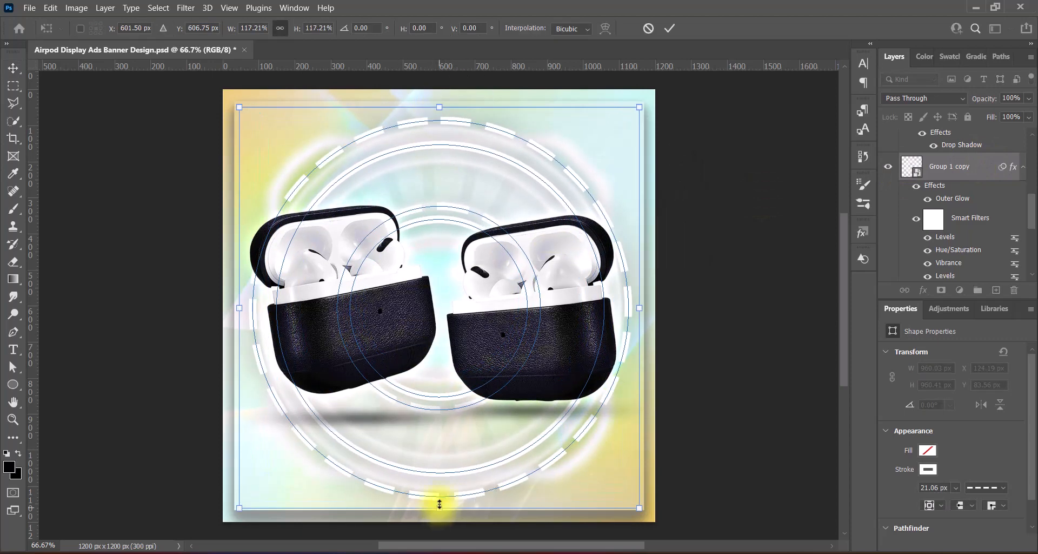
drag(440, 325, 448, 336)
key(Return)
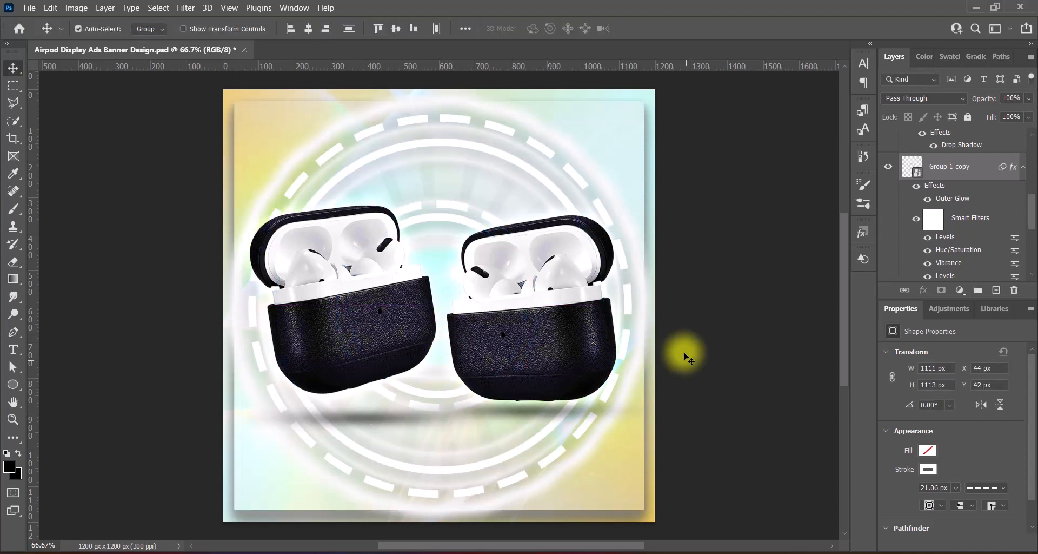
Fine-tune the rings' scale and position to about 1110 × 1110 px at X 46 px, Y 45 px
key(ctrl+t)
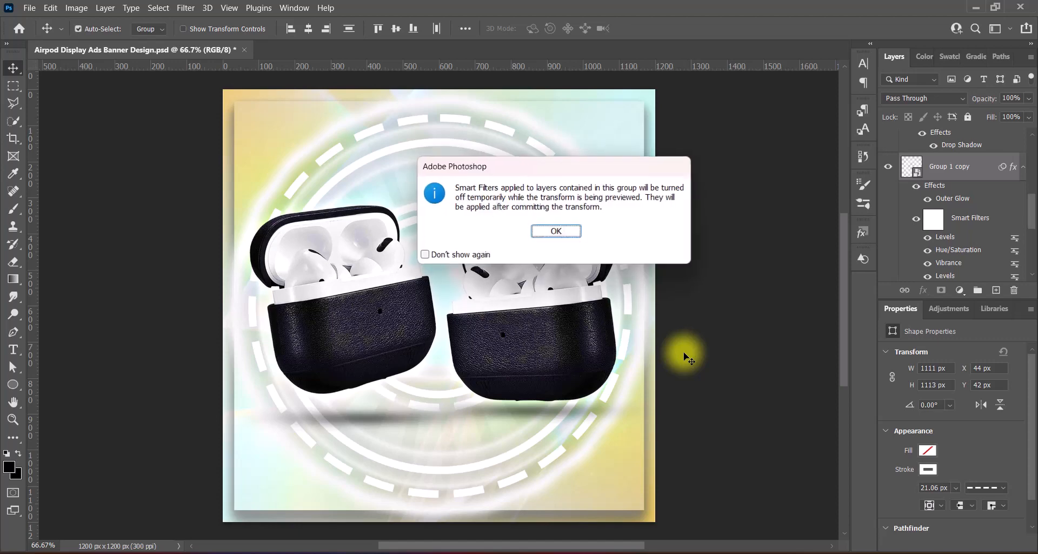
key(Return)
drag(241, 305, 244, 306)
drag(441, 301, 449, 308)
key(Return)
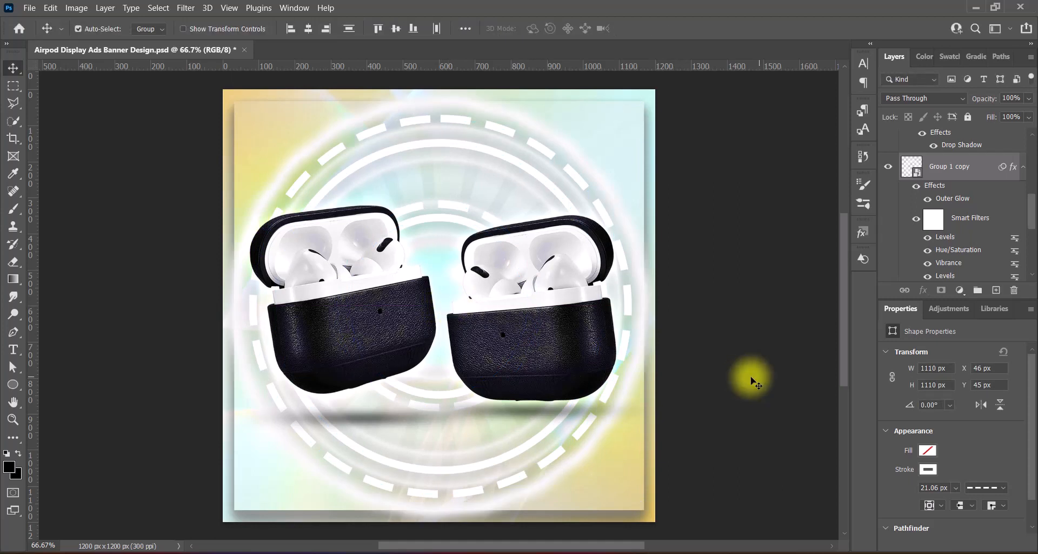
Add a new layer above Group 2 and select a full-width rectangular strip, about 1200 × 186 px, along the banner's bottom edge
drag(1032, 219, 1032, 146)
click(981, 136)
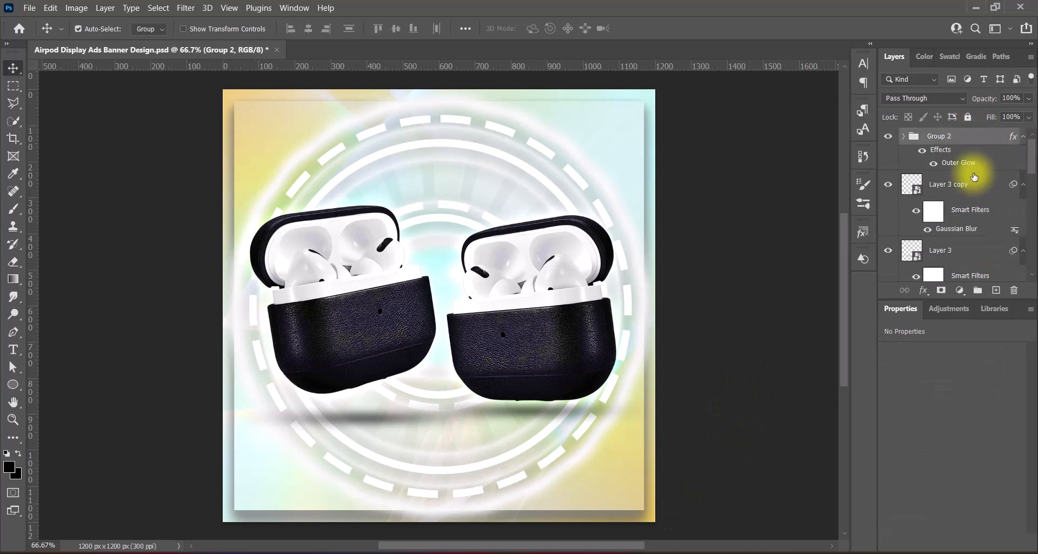
click(996, 290)
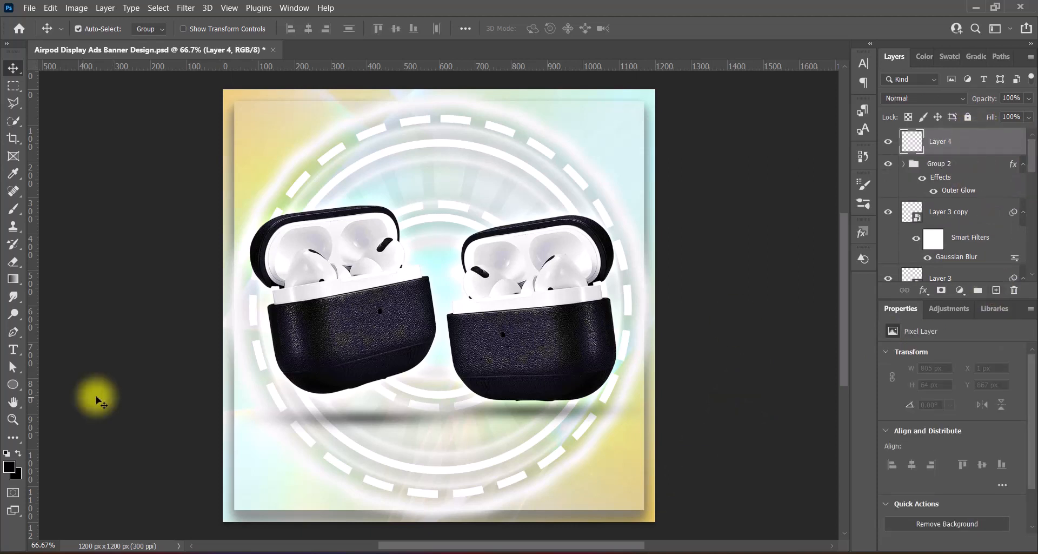
click(14, 86)
click(46, 81)
drag(217, 455, 730, 520)
Set the Gradient tool's starting colour stop to white, fading to transparent
click(13, 278)
click(102, 28)
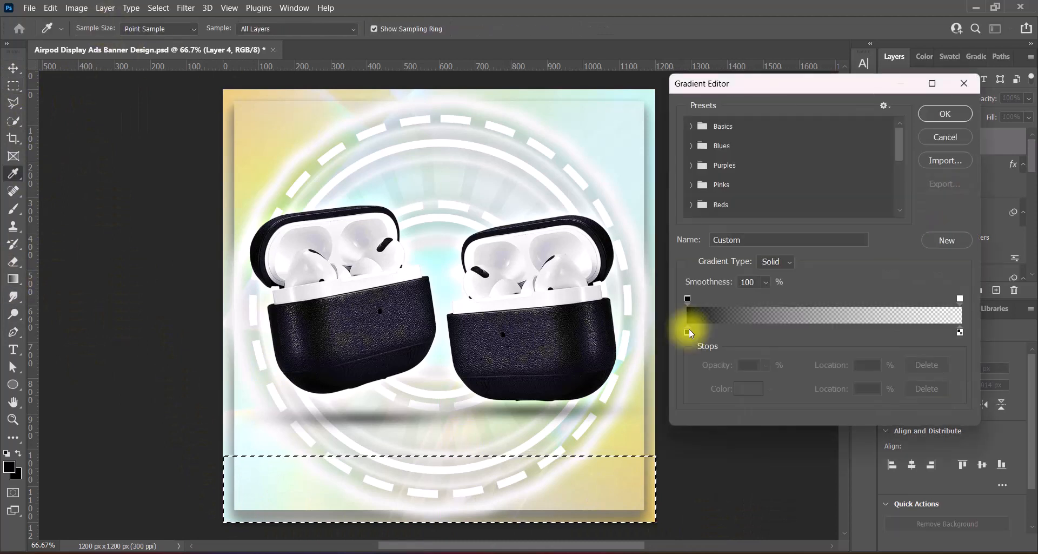
double_click(691, 333)
click(663, 132)
click(934, 105)
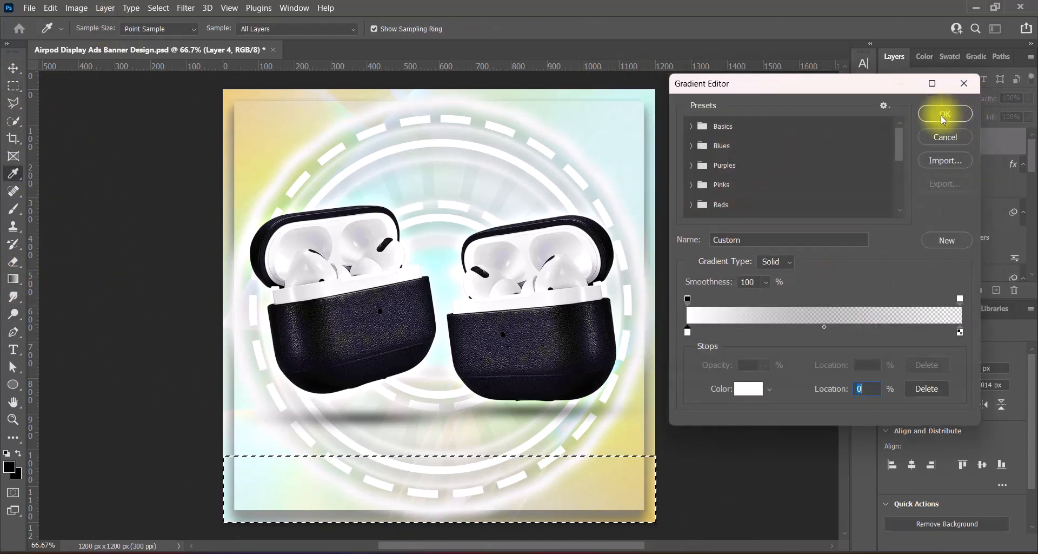
click(943, 115)
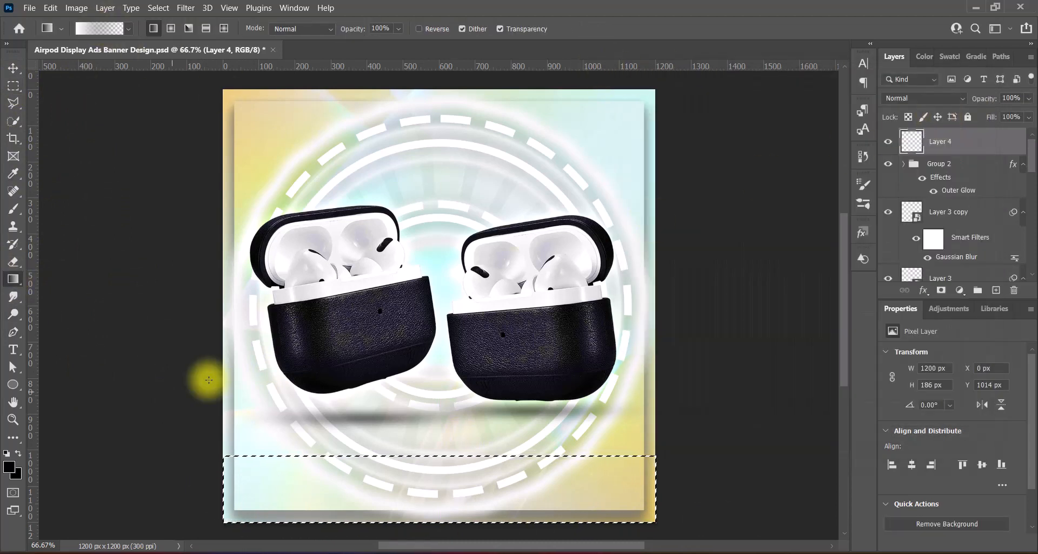
Make white the foreground colour and fill the selected strip with a white-to-transparent linear gradient running upward from the banner's bottom edge
drag(431, 538, 433, 472)
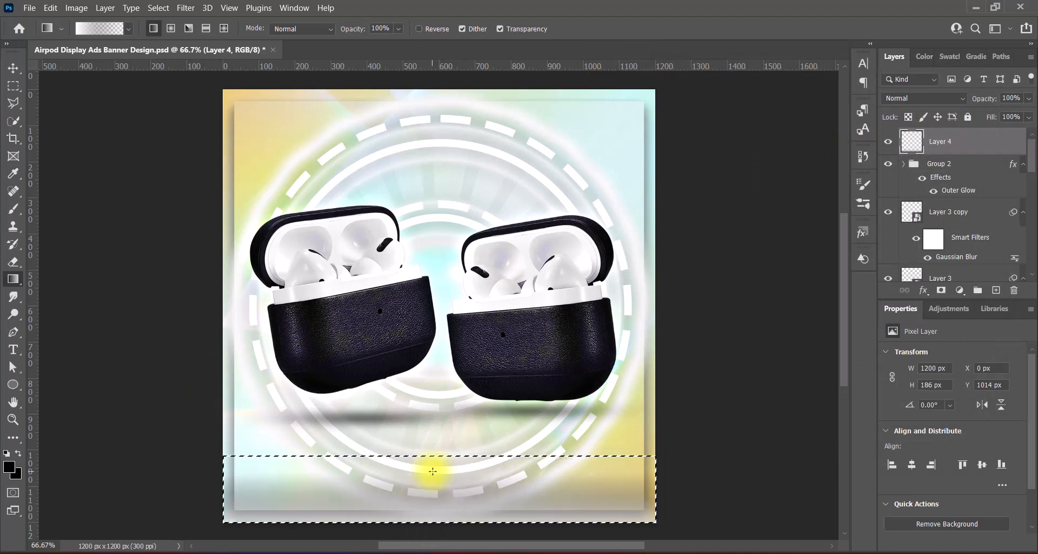
key(ctrl+z)
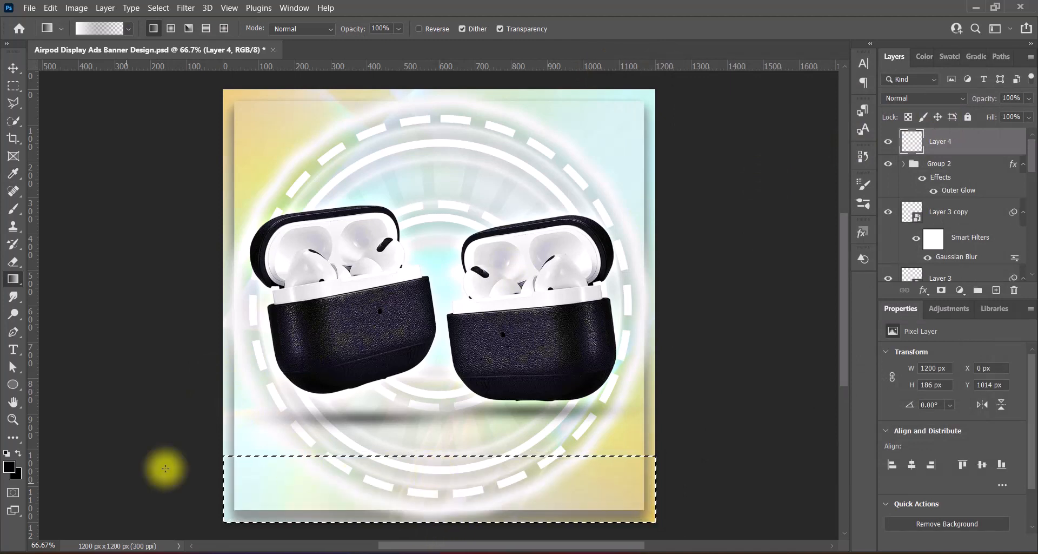
click(18, 454)
drag(439, 533, 441, 473)
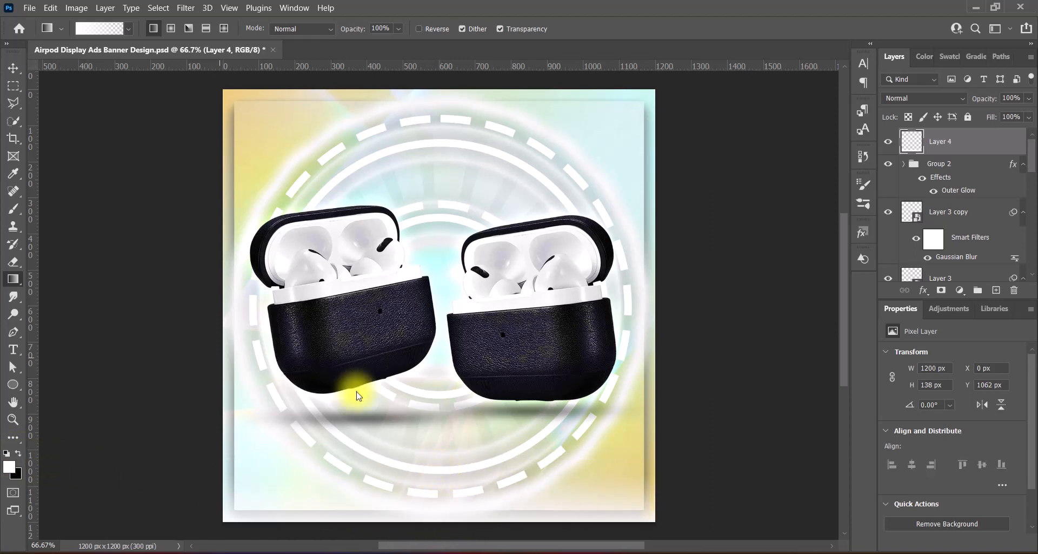
Enlarge the white gradient layer to about 3430 × 395 px, at X -1115 px, Y 805 px
key(ctrl+t)
drag(439, 475, 436, 379)
key(Return)
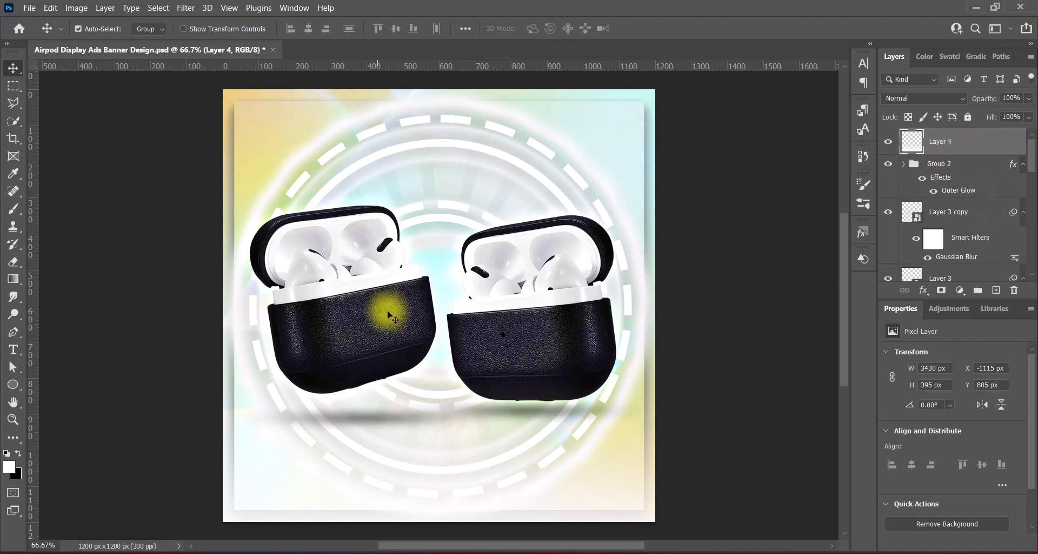
Reduce the white gradient layer's opacity to 60%
drag(962, 139, 1016, 130)
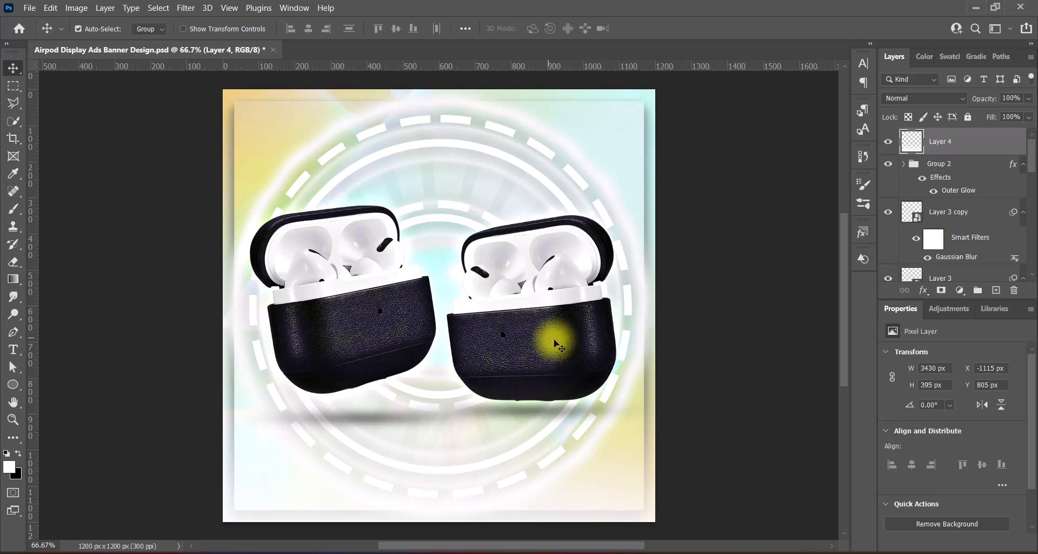
click(1029, 98)
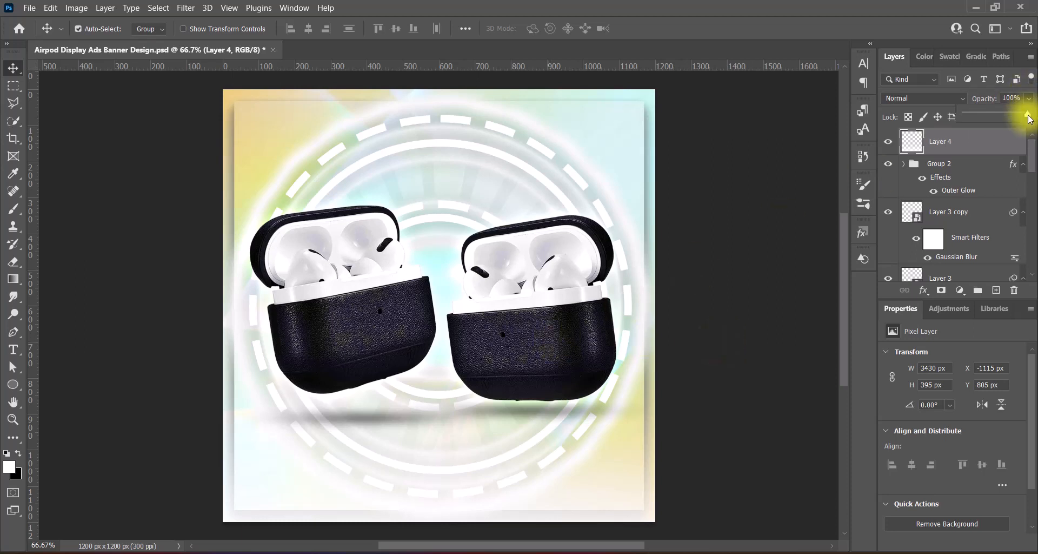
drag(1028, 113, 1003, 114)
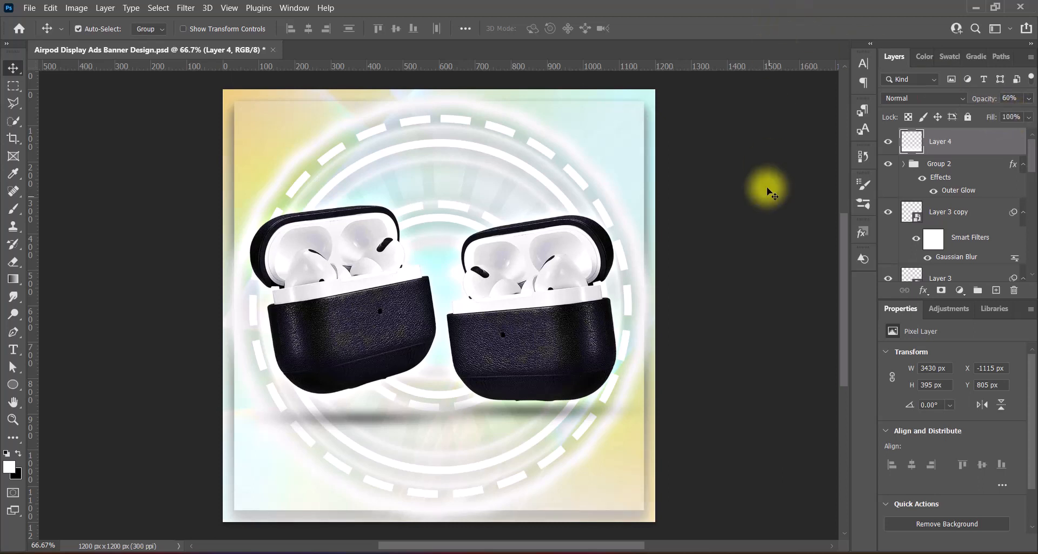
Convert Group 1 with the rings to a smart object and rasterize it into a pixel layer
click(502, 129)
right_click(967, 246)
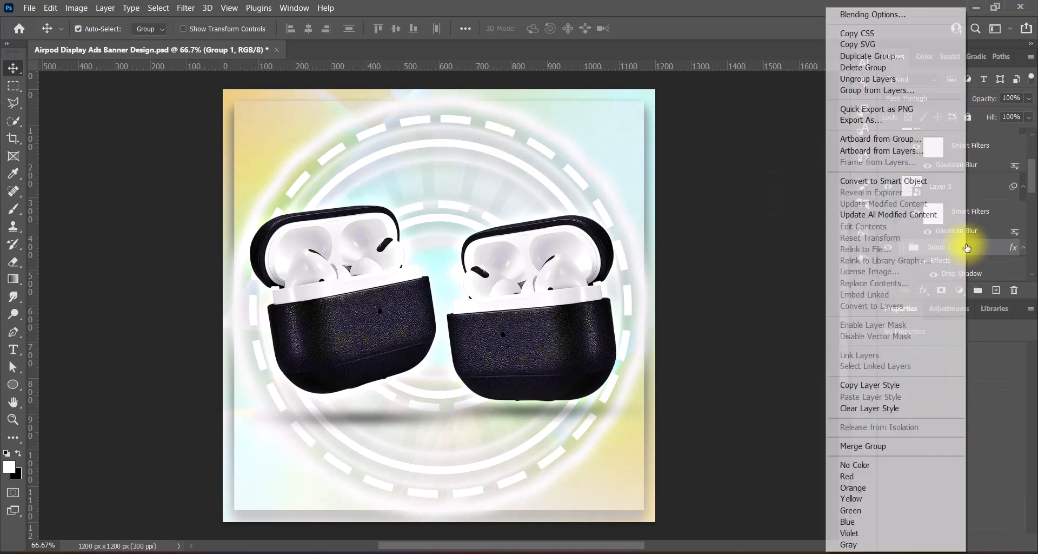
click(910, 181)
drag(1031, 174, 1031, 204)
click(890, 159)
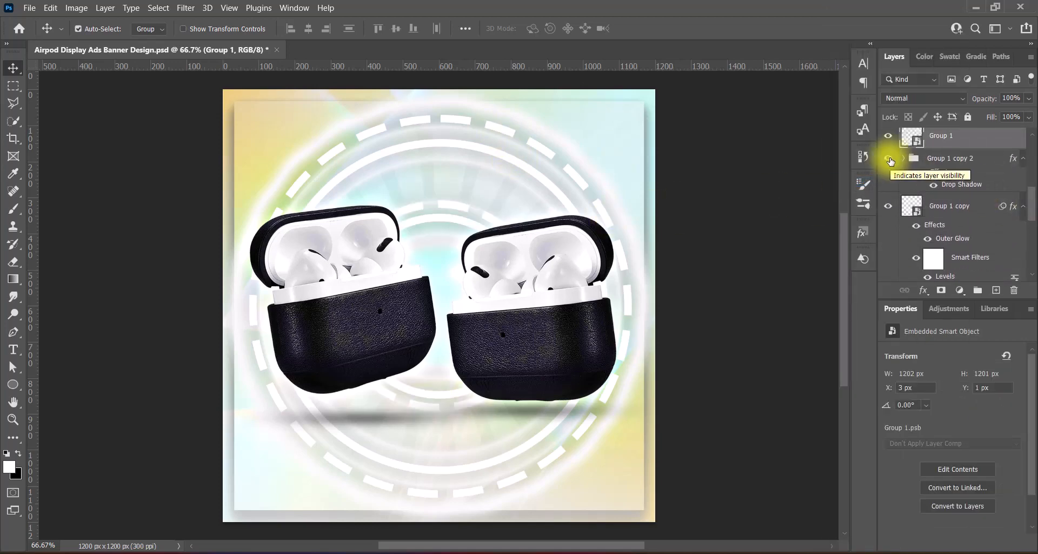
drag(1031, 200, 1031, 208)
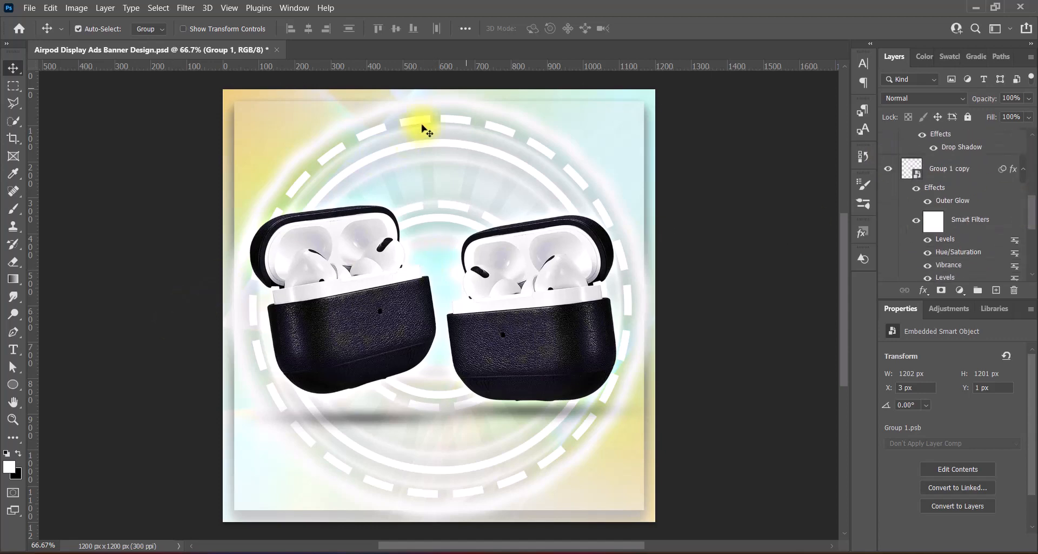
drag(1032, 206, 1033, 180)
right_click(971, 223)
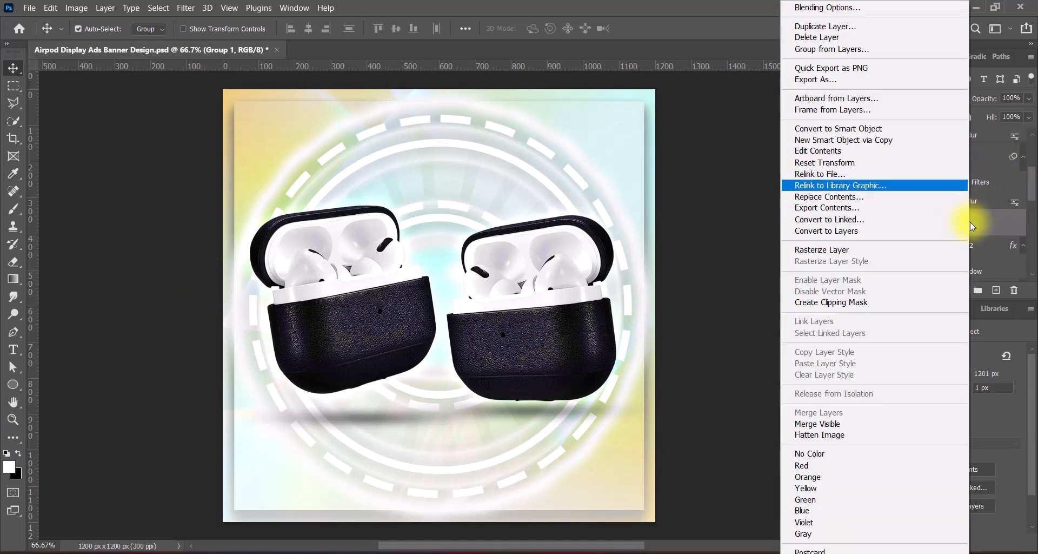
click(827, 249)
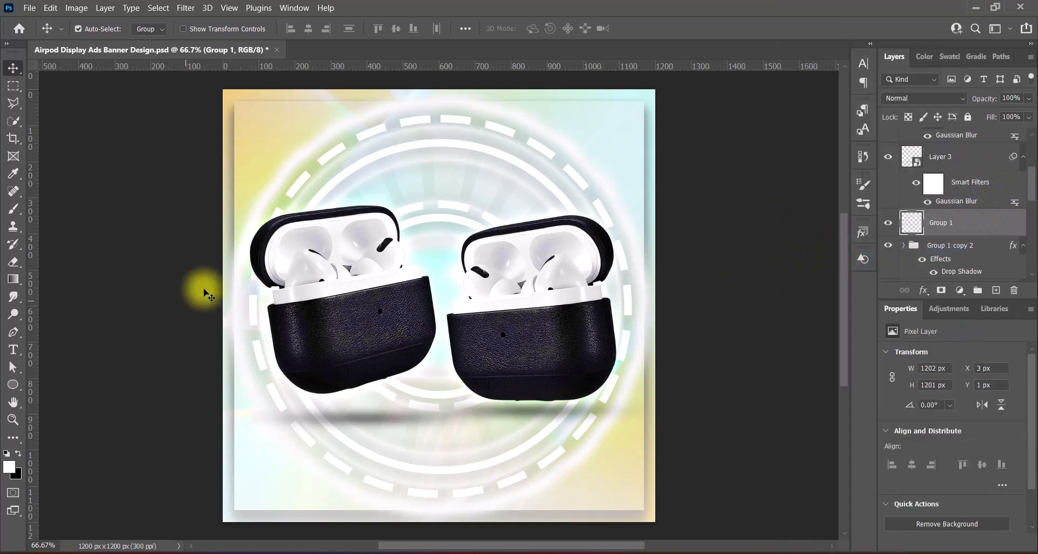
Soften the lower part of the rings on the Group 1 layer with a 400 px Blur tool at 100% strength
click(13, 297)
click(54, 282)
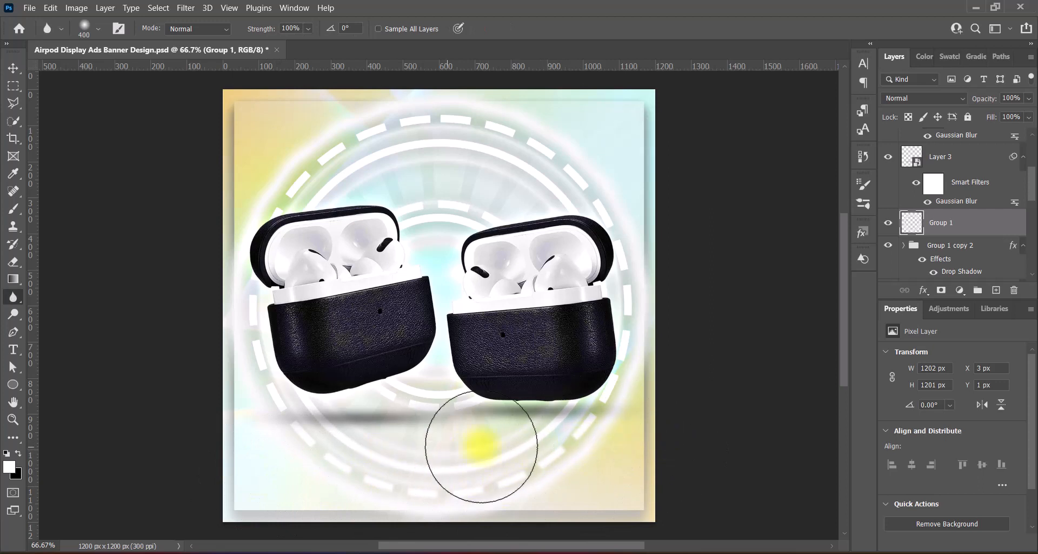
mouse_move(481, 446)
mouse_down()
mouse_move(260, 432)
mouse_move(505, 451)
mouse_move(677, 424)
mouse_move(350, 444)
mouse_move(355, 459)
mouse_move(383, 442)
mouse_move(350, 432)
mouse_move(338, 457)
mouse_move(615, 417)
mouse_move(327, 417)
mouse_move(365, 394)
mouse_move(314, 382)
mouse_move(309, 396)
mouse_move(252, 396)
mouse_move(298, 389)
mouse_move(288, 389)
mouse_move(342, 406)
mouse_move(271, 424)
mouse_move(438, 463)
mouse_move(447, 406)
mouse_move(621, 412)
mouse_move(665, 373)
mouse_move(512, 394)
mouse_move(613, 363)
mouse_move(595, 375)
mouse_move(441, 392)
mouse_move(407, 436)
mouse_move(401, 467)
mouse_move(585, 447)
mouse_move(581, 407)
mouse_move(662, 377)
mouse_move(571, 377)
mouse_move(566, 409)
mouse_move(365, 400)
mouse_move(270, 374)
mouse_move(304, 373)
mouse_up()
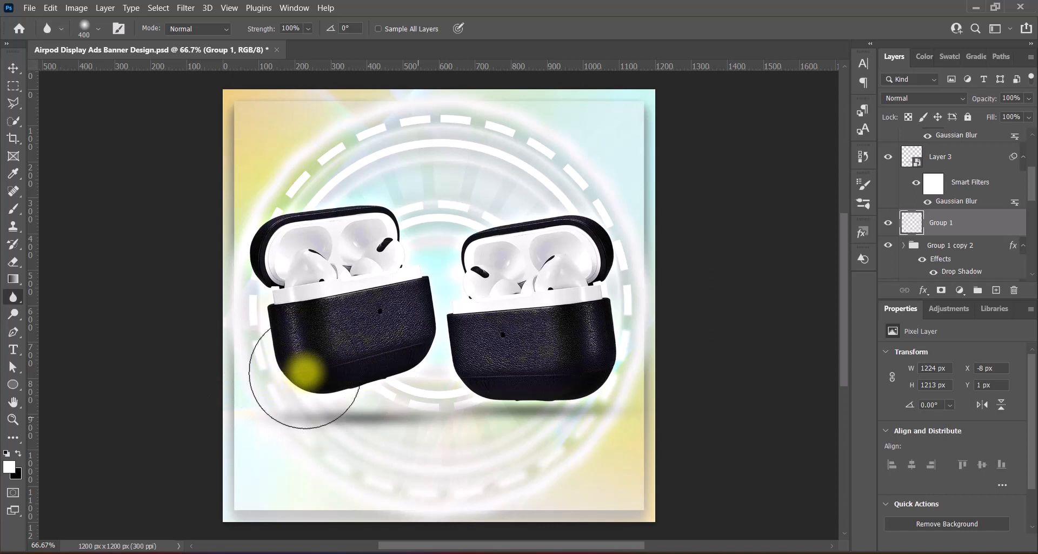
click(13, 67)
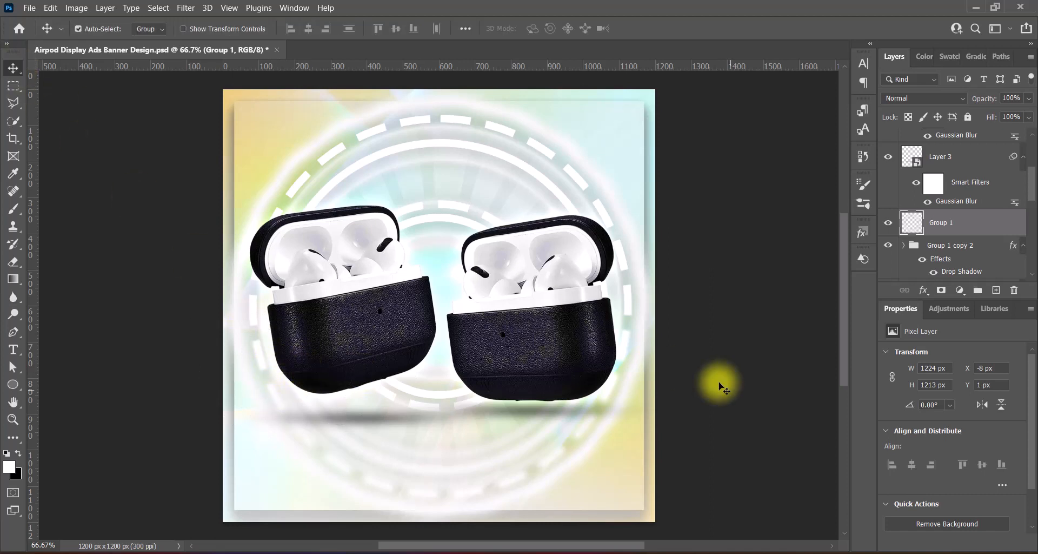
click(14, 297)
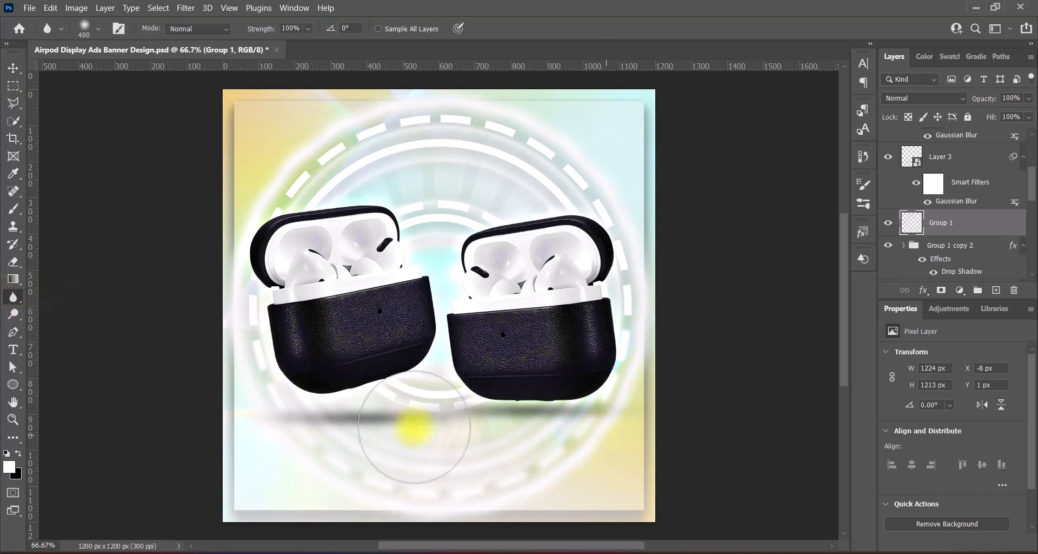
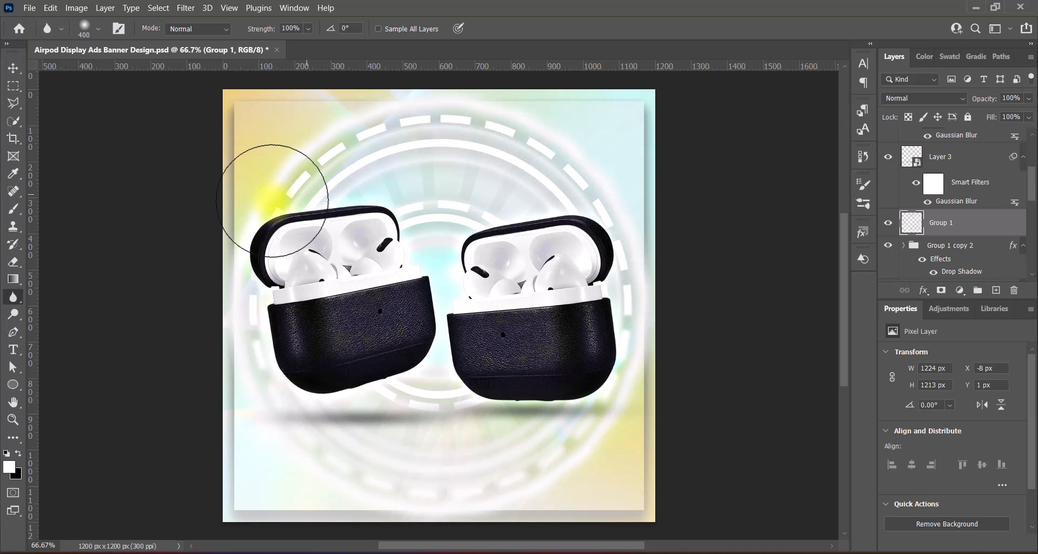
click(13, 68)
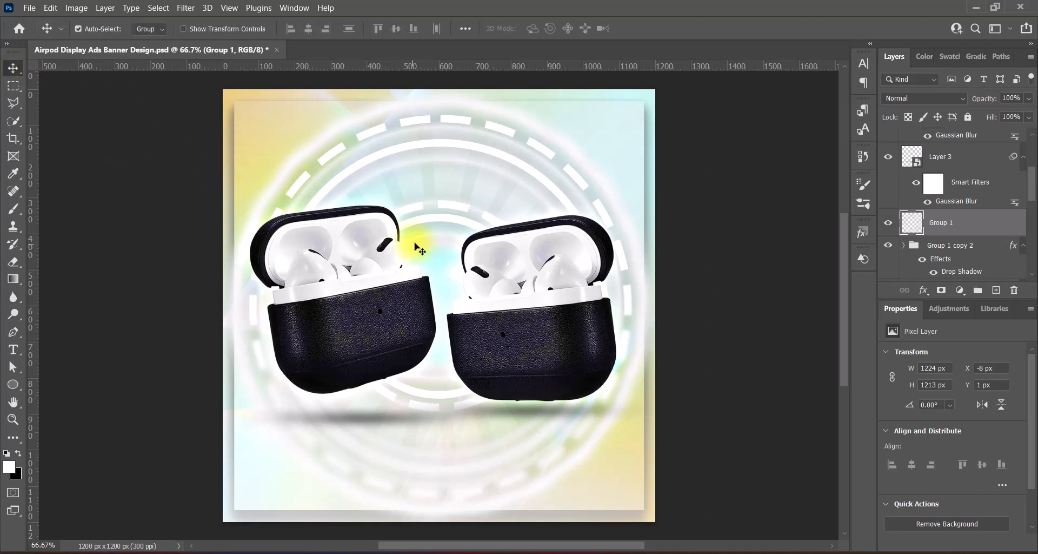
Save the document and nudge the Group 2 AirPods cases slightly downward toward their shadows
key(ctrl+s)
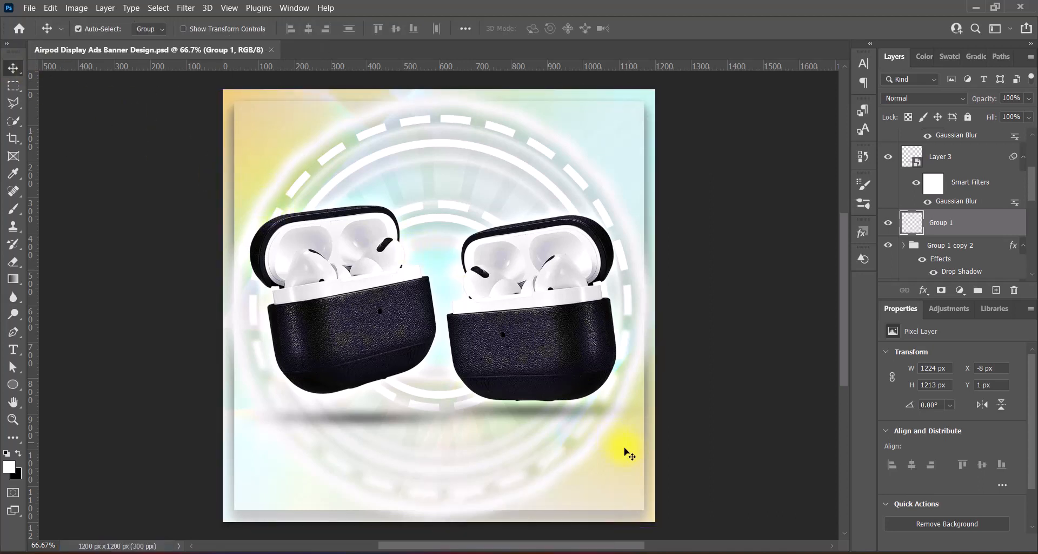
click(375, 341)
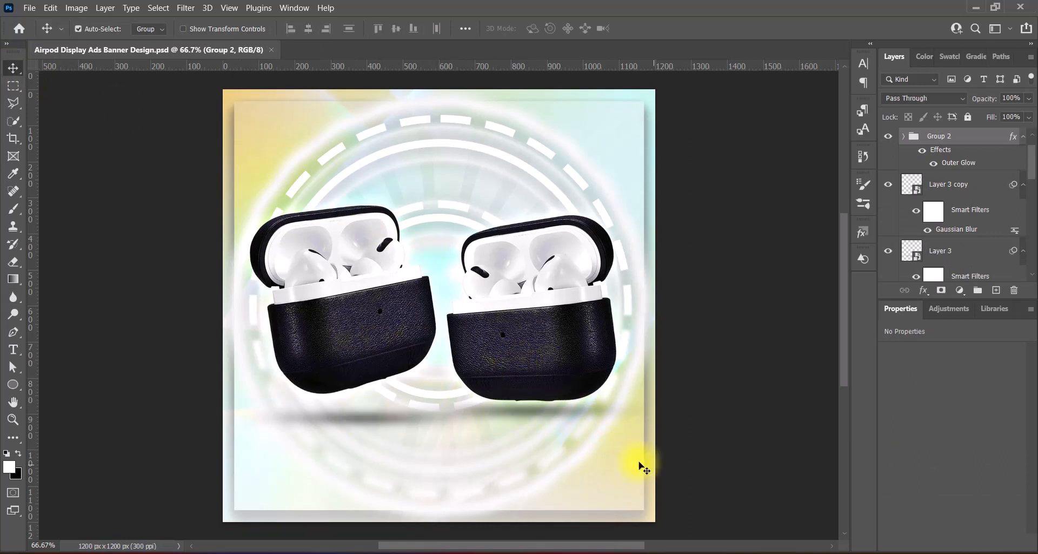
key(Down)
key(Down)
key(Down)
key(Down)
key(Down)
key(Down)
key(Down)
key(Down)
key(Down)
key(Down)
key(Down)
key(Down)
key(Down)
key(Down)
key(Down)
key(Down)
key(Down)
key(Down)
key(Down)
key(Down)
key(Down)
key(Down)
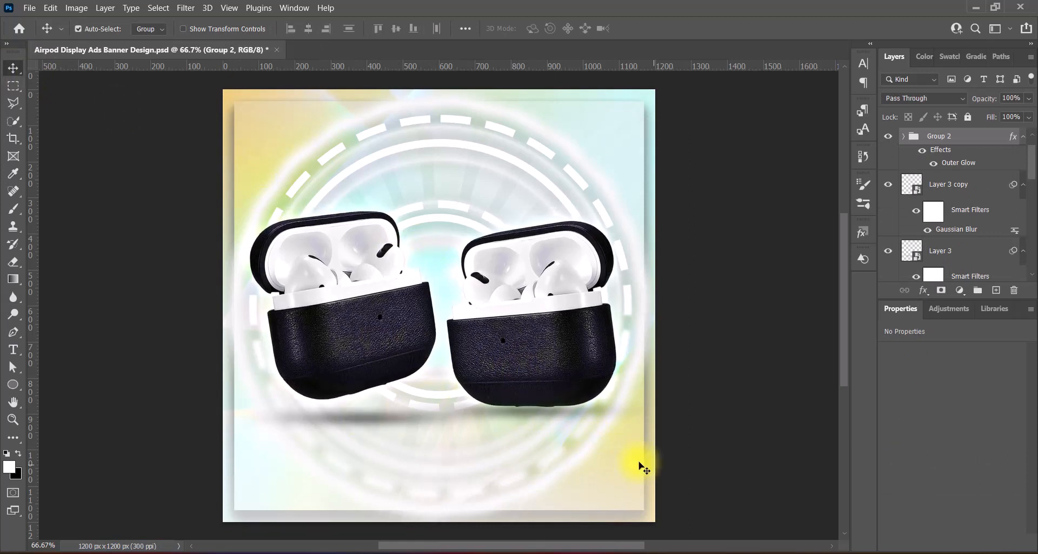
click(690, 437)
Nudge the two blurred shadow layers, Layer 3 and Layer 3 copy, slightly downward beneath the cases
drag(1032, 166, 1033, 178)
click(974, 198)
shift+click(979, 137)
key(Down)
key(Down)
key(Down)
key(Down)
key(Down)
key(Down)
key(Down)
key(Down)
key(Down)
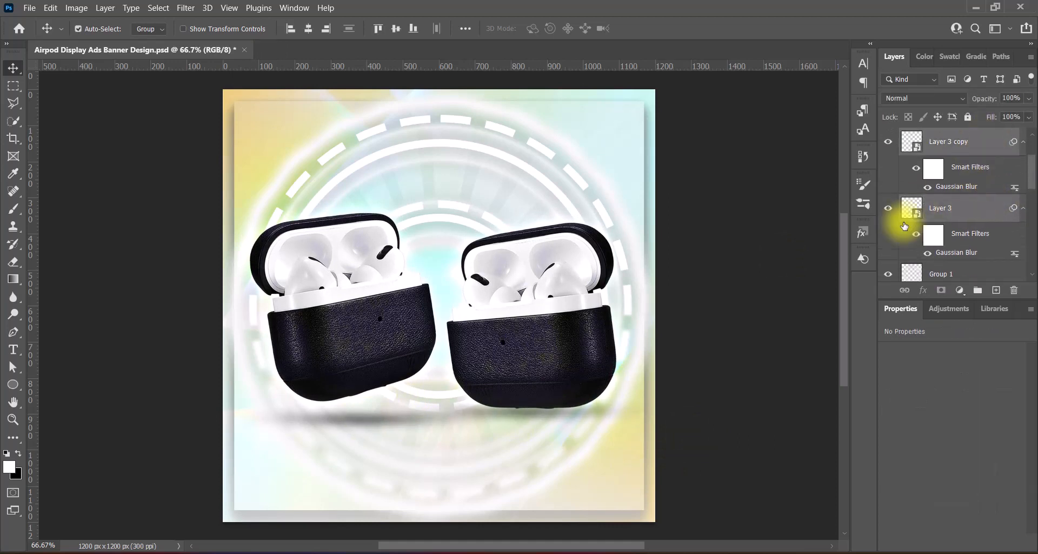
key(Down)
key(Down)
key(Down)
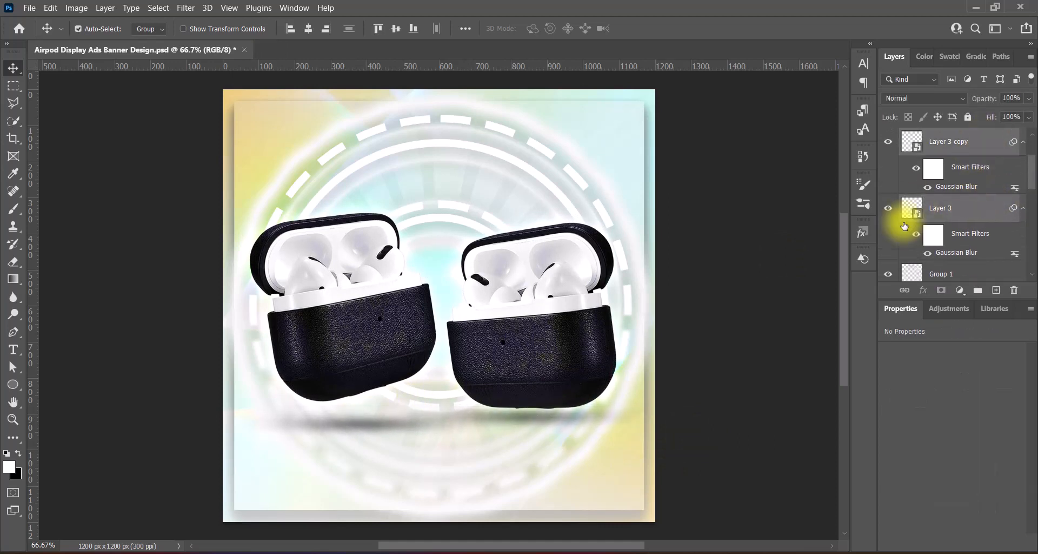
click(767, 367)
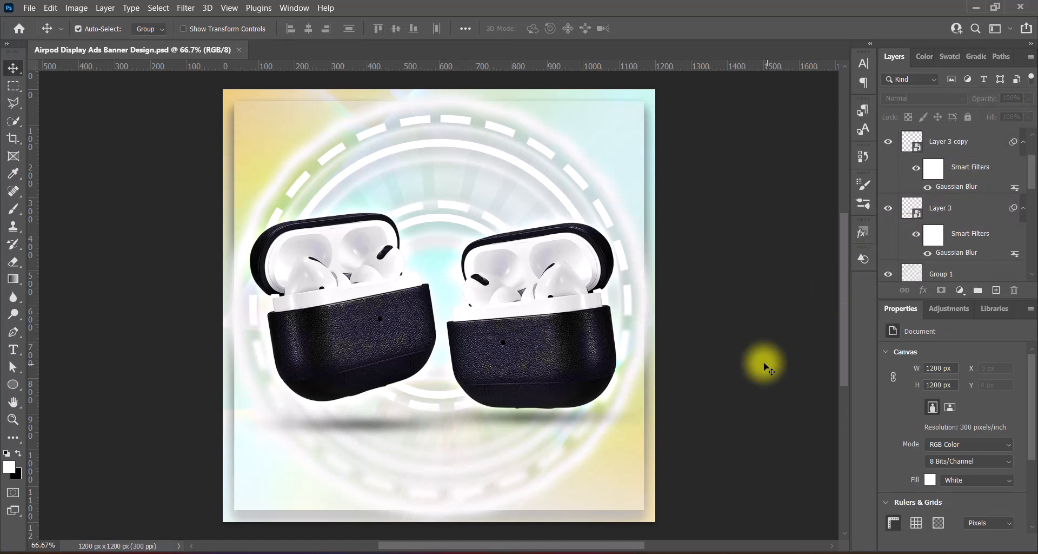
Start a horizontal text layer above the cases in New Amsterdam Regular at 12 pt, with tracking 0 and faux bold off
click(996, 290)
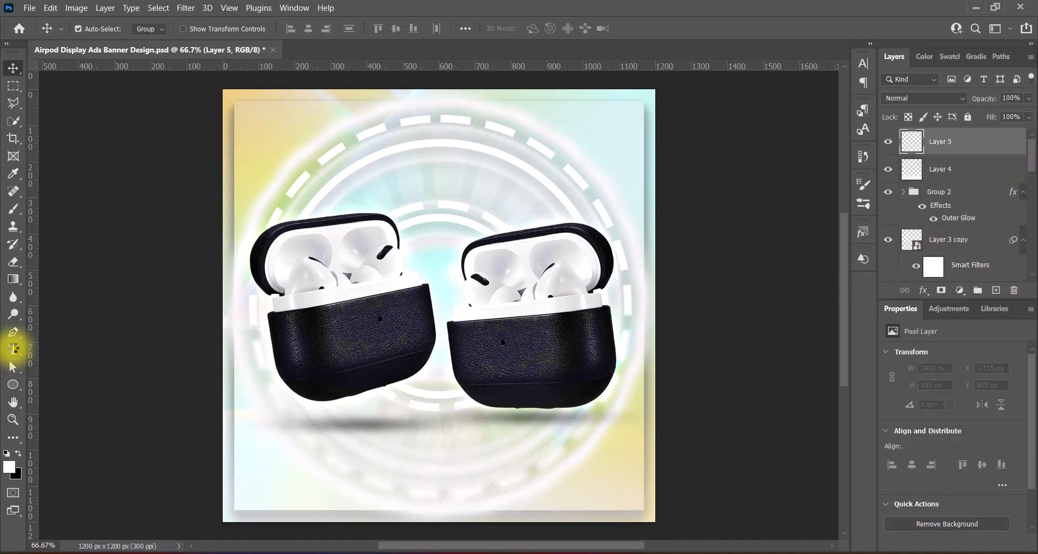
right_click(14, 349)
click(71, 345)
click(443, 162)
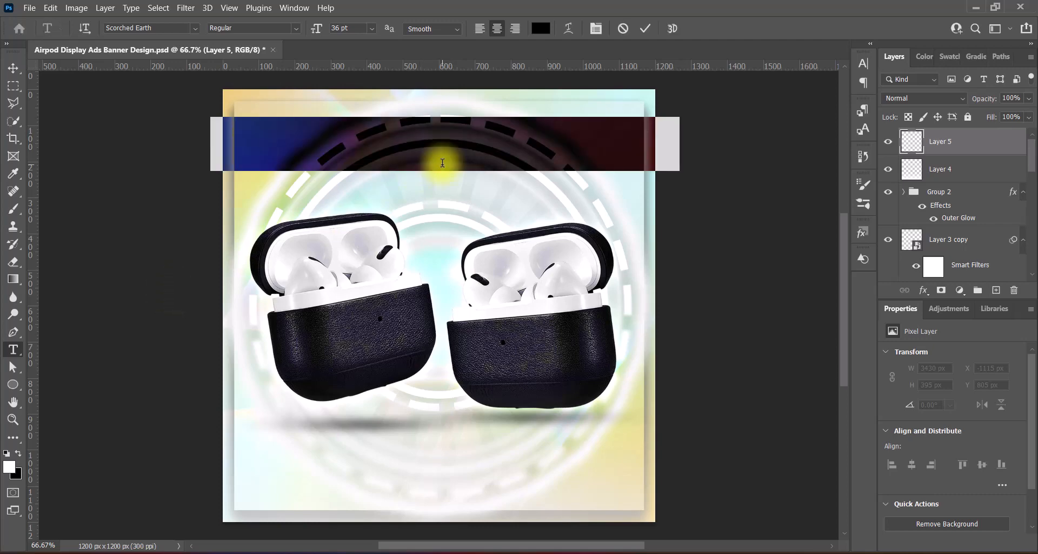
click(195, 30)
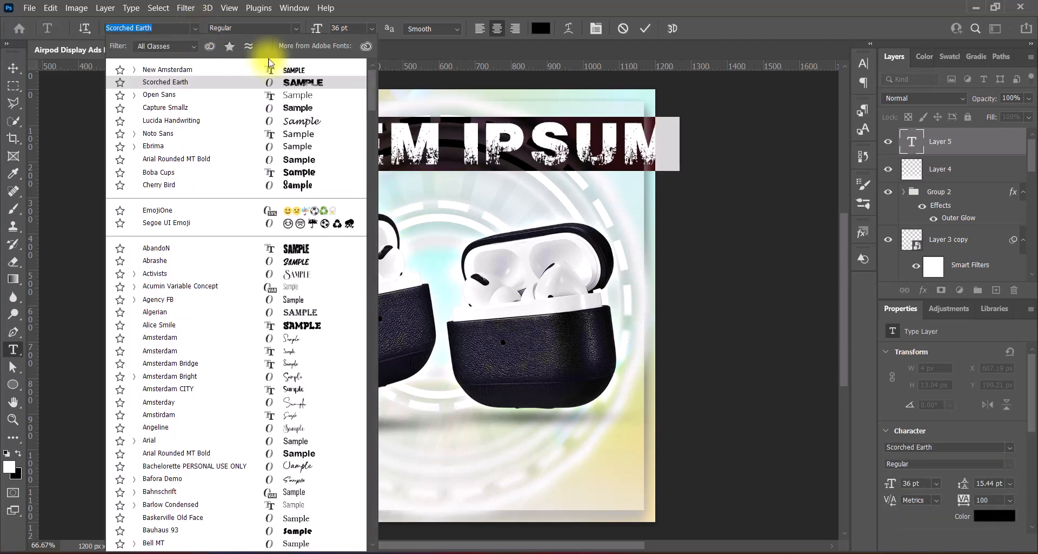
click(295, 70)
click(864, 64)
click(841, 112)
click(812, 193)
click(719, 156)
click(372, 29)
click(357, 102)
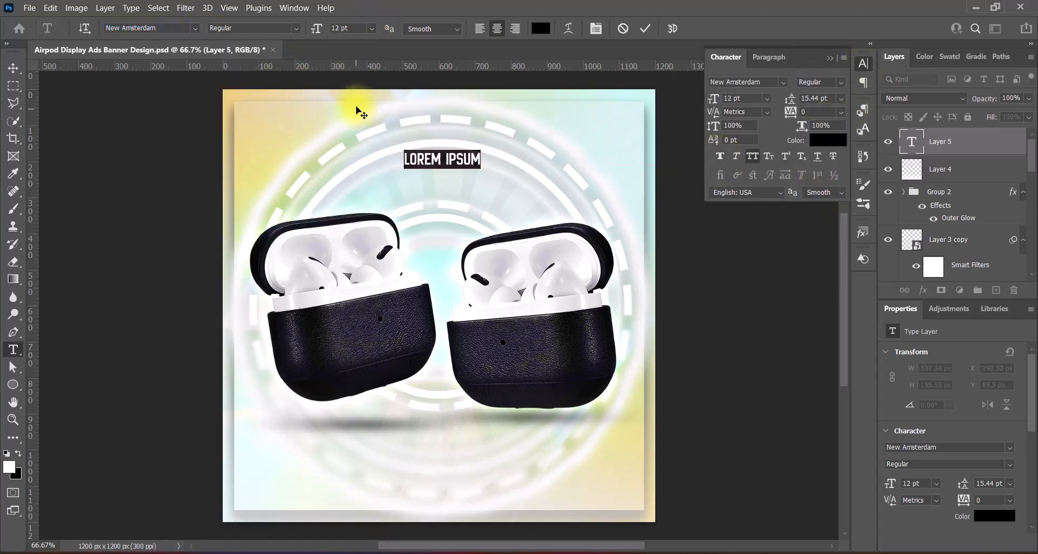
Enter the headline as two lines, "Tune into tranquility" and "AirPods Pro", removing the colon between them
text(TUNE INTO TRANQUILITY: AIRPODS PRO)
click(473, 160)
key(BackSpace)
key(BackSpace)
key(Return)
Format the AirPods Pro line in Scorched Earth at 24 pt with 24 pt leading
click(372, 28)
click(352, 146)
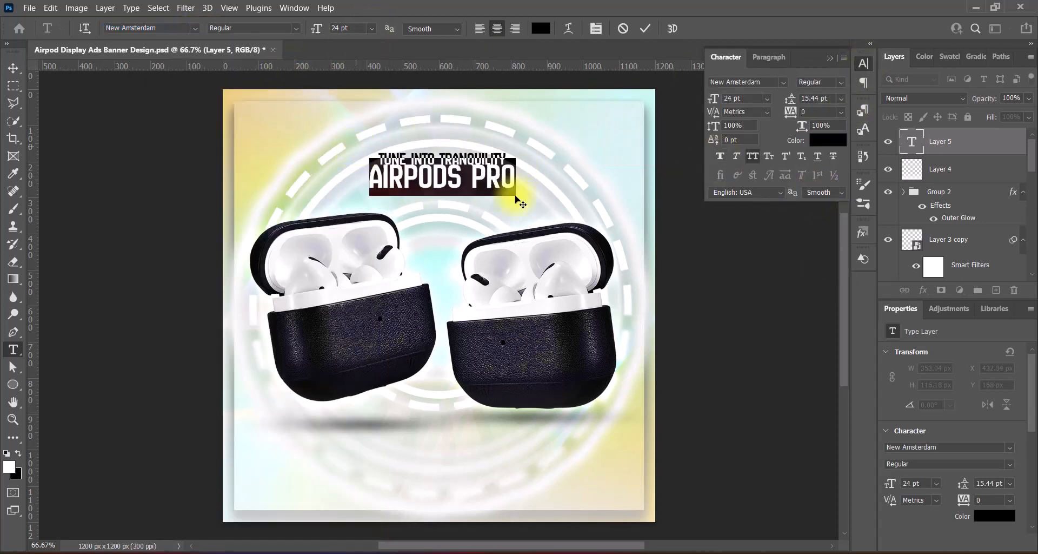
click(372, 29)
click(351, 159)
click(842, 98)
click(828, 218)
click(195, 28)
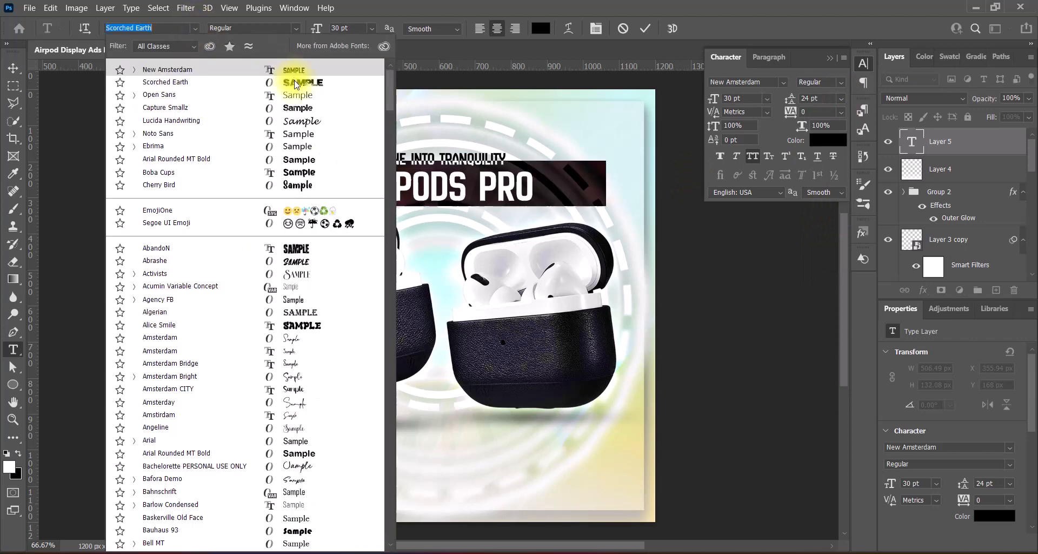
click(293, 82)
click(372, 29)
click(352, 146)
Widen the letter spacing of the "Tune into tranquility" line and finish editing the headline
triple_click(393, 157)
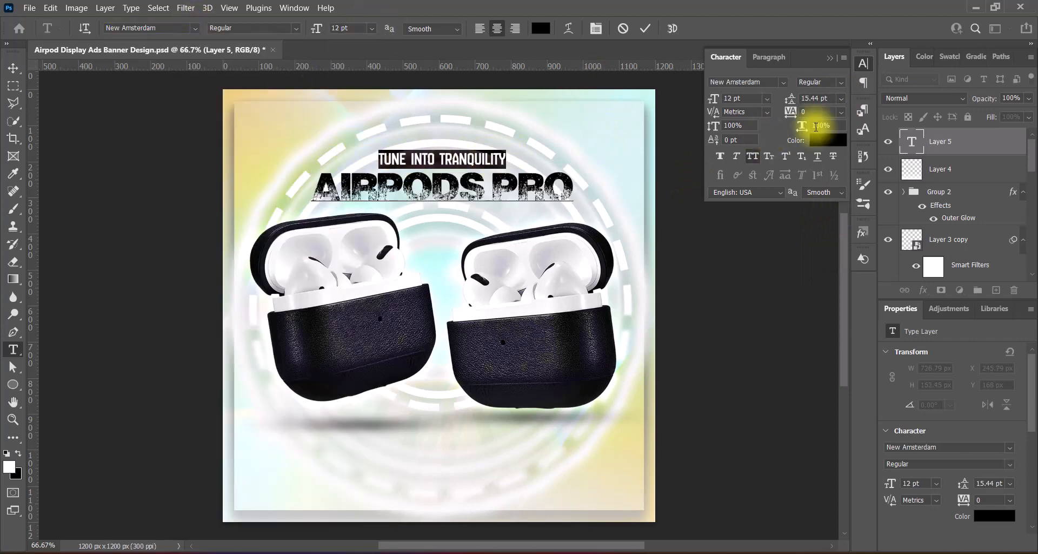
click(832, 56)
click(13, 68)
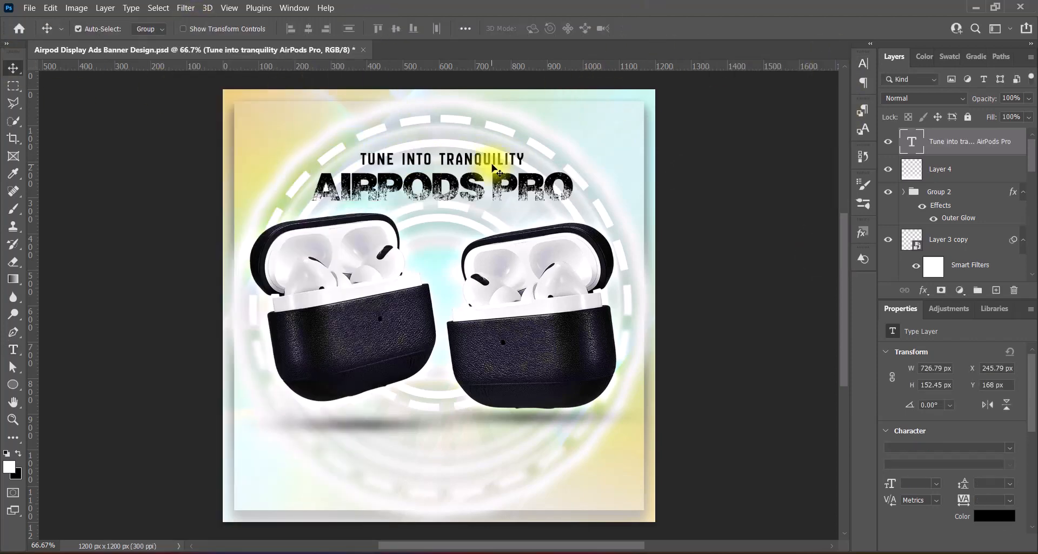
Scale the headline text to about 113% and move it up near the top of the banner
key(ctrl+t)
drag(479, 176, 476, 175)
drag(439, 148, 438, 142)
key(shift+Up)
key(shift+Up)
key(shift+Up)
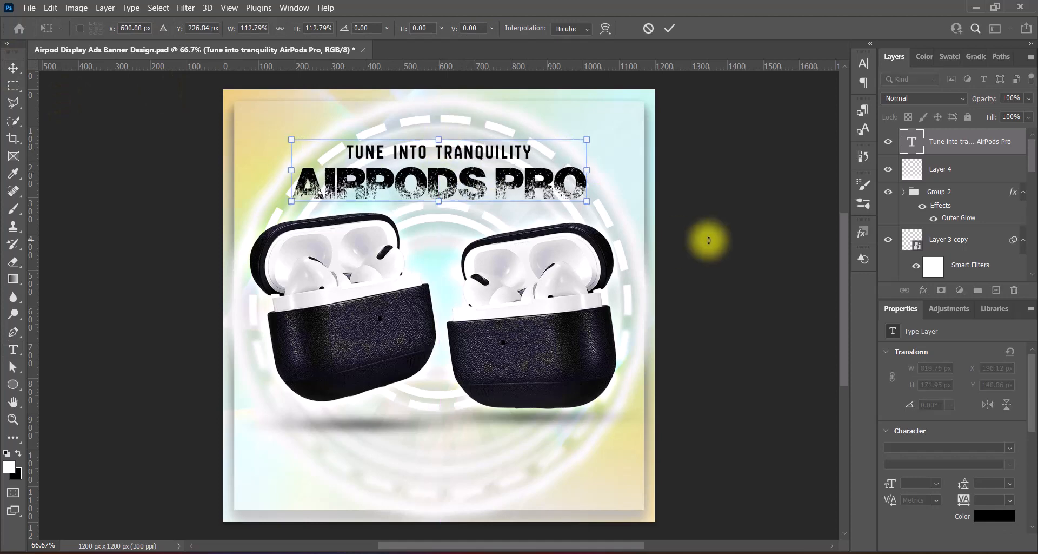
key(Return)
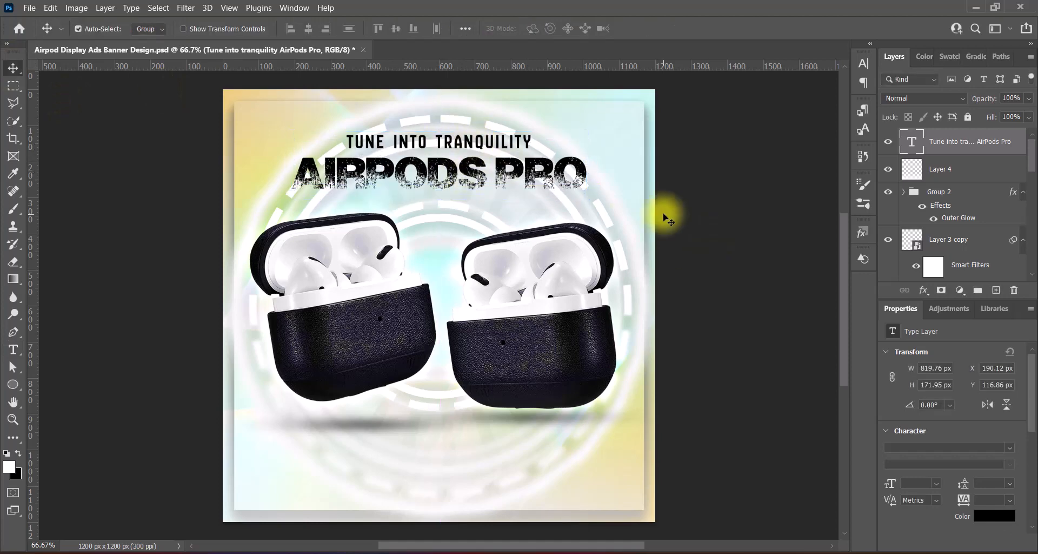
Add a white drop shadow to the headline at full opacity with a reduced distance
double_click(1018, 143)
click(541, 282)
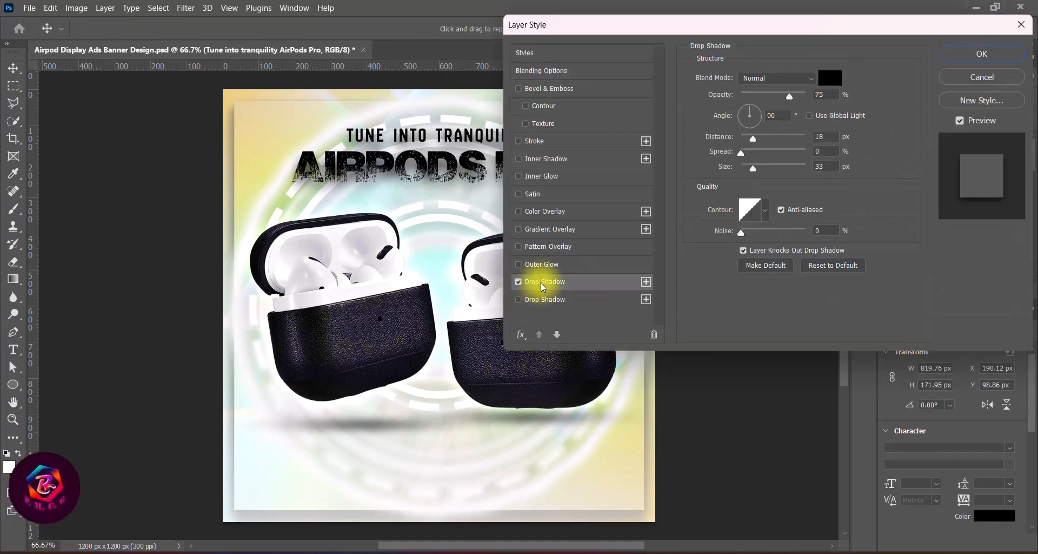
click(830, 78)
drag(676, 140, 603, 67)
click(948, 104)
drag(790, 97, 807, 98)
drag(827, 137, 799, 167)
key(Down)
key(Down)
key(Down)
key(Down)
key(Down)
key(Down)
key(Down)
key(Down)
key(Down)
key(Down)
key(Down)
key(Down)
key(Down)
key(Down)
key(Down)
key(Down)
key(Down)
key(Down)
key(Down)
key(Down)
key(Down)
click(981, 54)
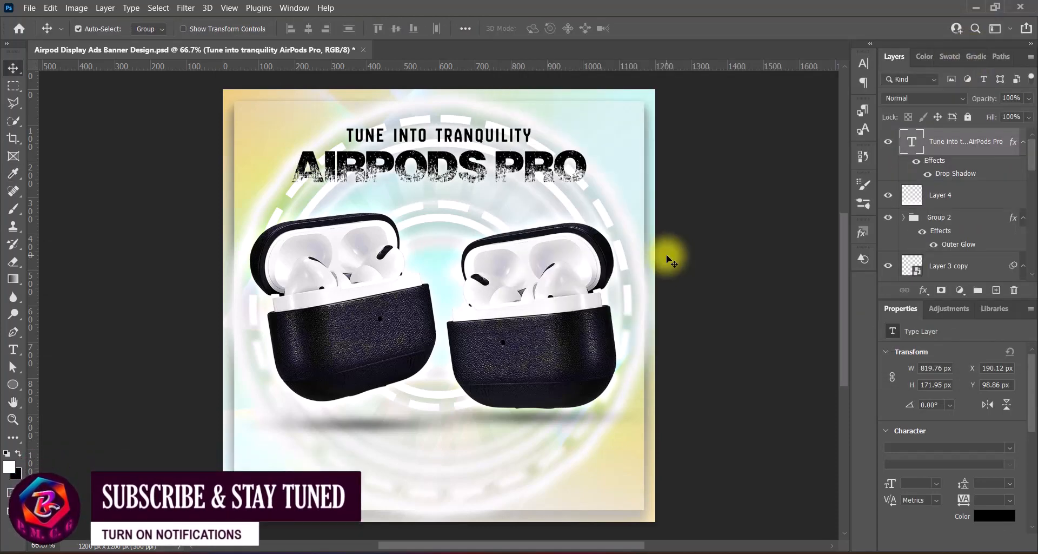
Apply faux bold to the AirPods Pro line of the headline
double_click(552, 163)
drag(551, 162, 590, 166)
click(863, 64)
click(719, 155)
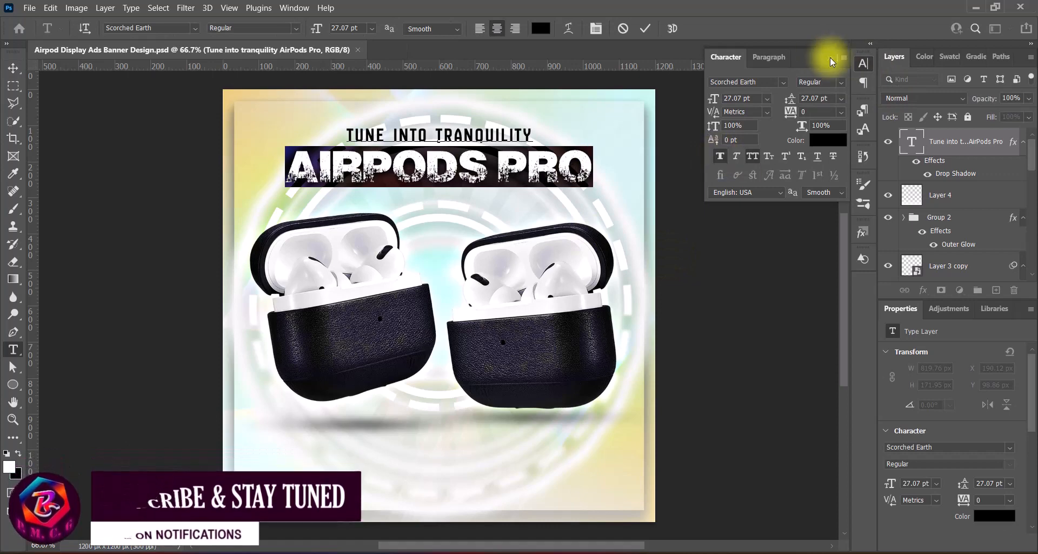
click(831, 57)
click(758, 262)
Draw a rectangle about 616 × 51 px on a new layer just below the headline, ending at the inner panel's right edge
key(ctrl+shift+alt+n)
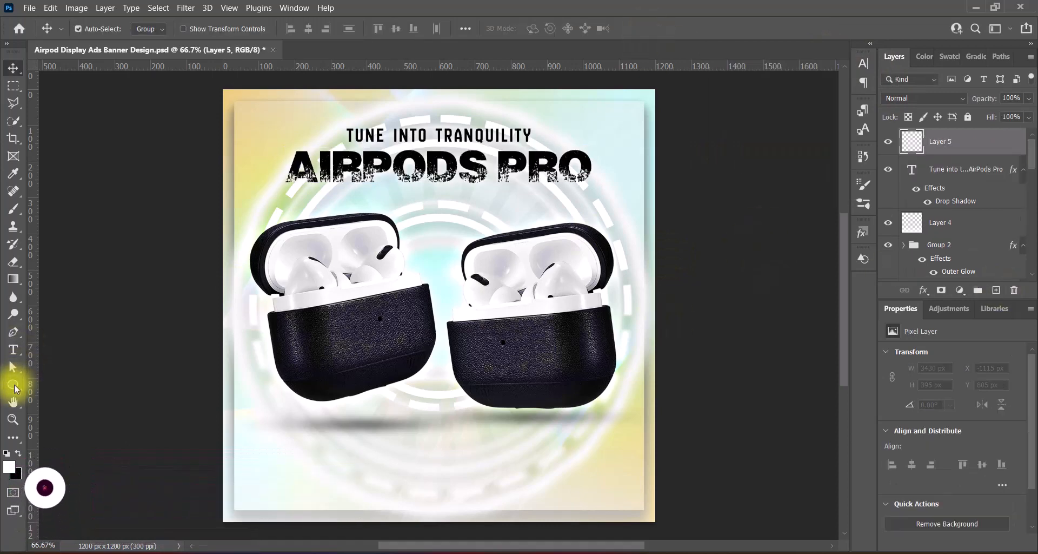
click(13, 384)
key(shift+u)
drag(421, 190, 644, 209)
click(13, 68)
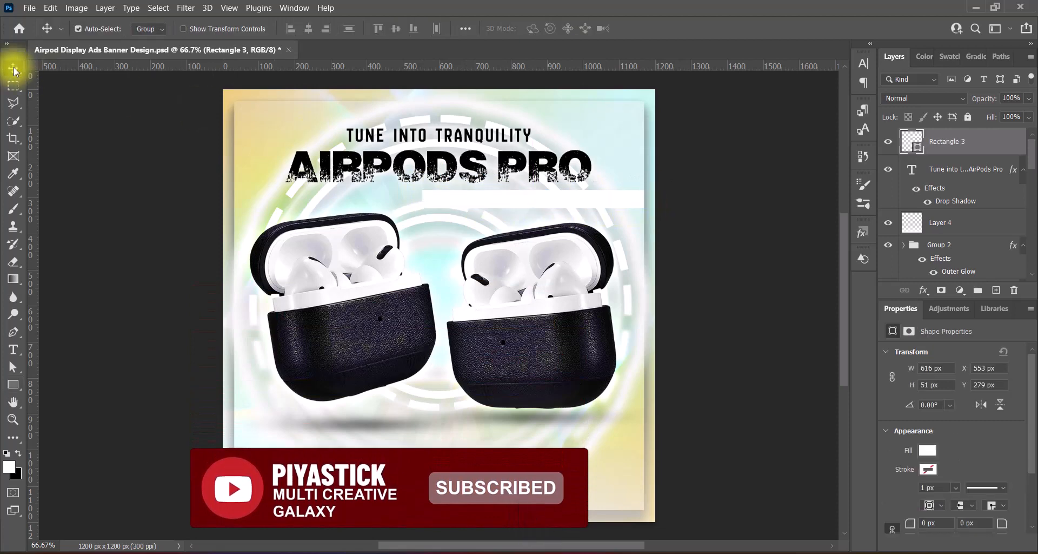
Fill the rectangle with the dark purple #28243d sampled from the leather AirPods case
double_click(910, 140)
click(334, 354)
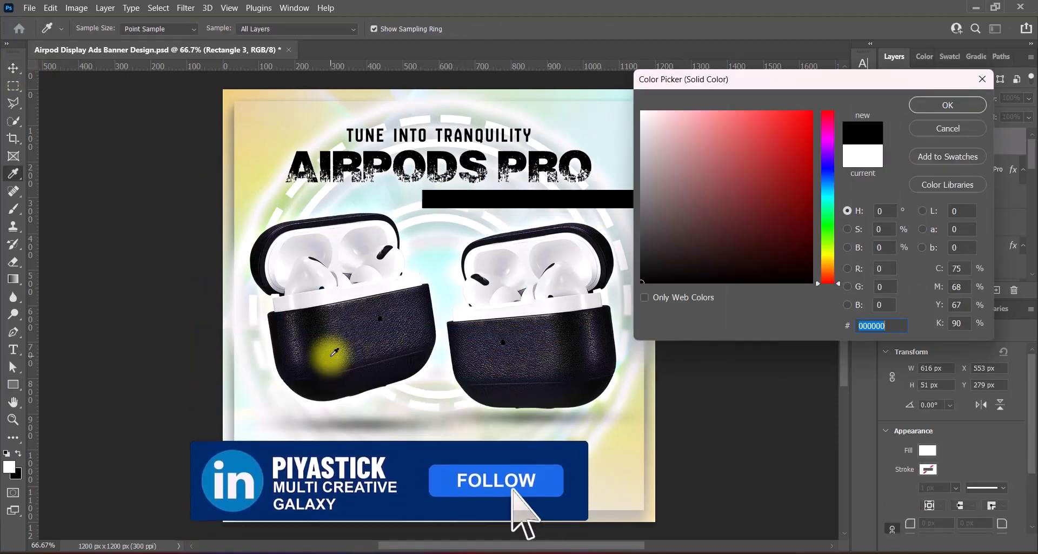
click(400, 326)
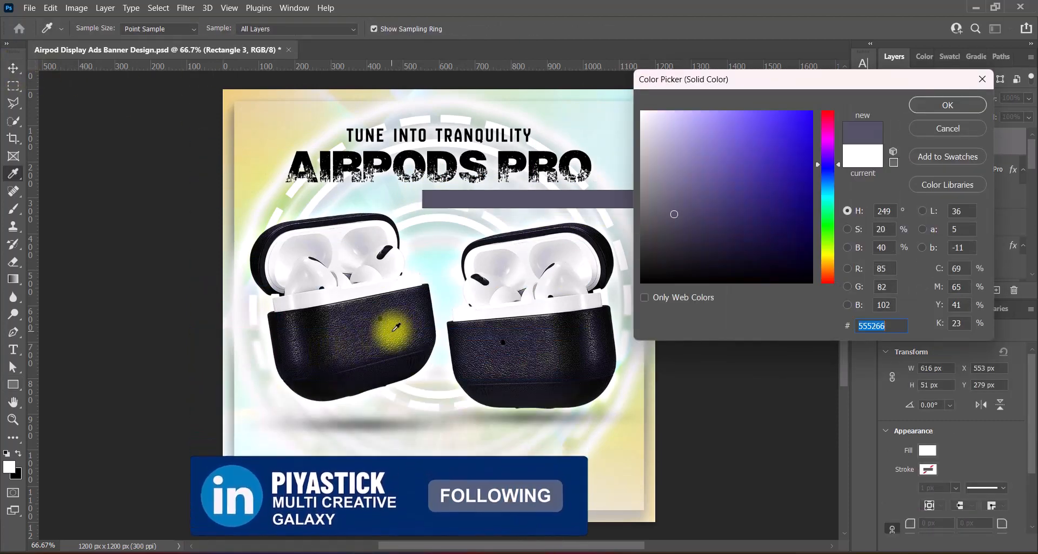
drag(399, 319, 393, 316)
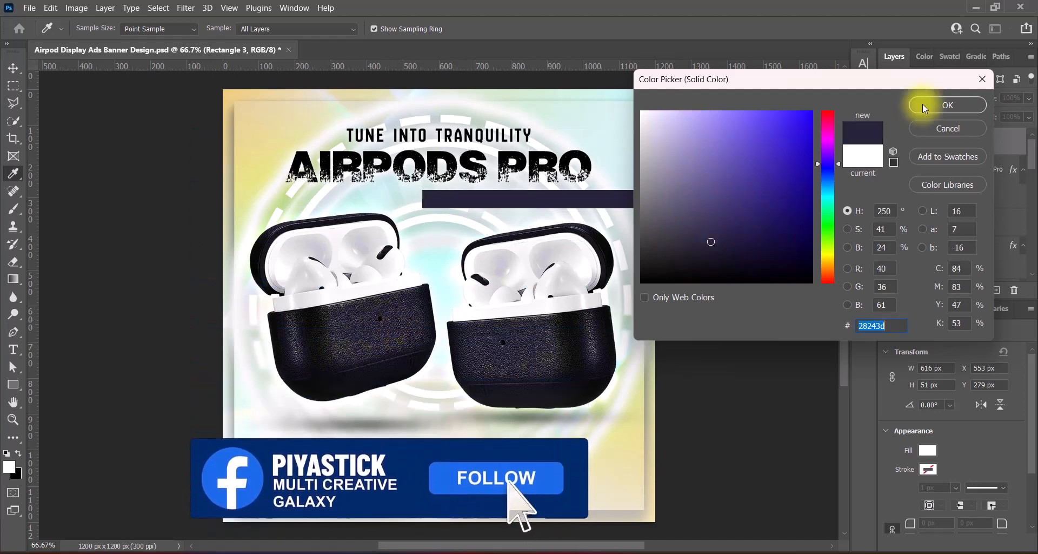
click(923, 104)
Add the tagline "Silence the world, amplify your experience" on the dark bar in white, left-aligned Noto Sans Regular at 8 pt
click(1000, 294)
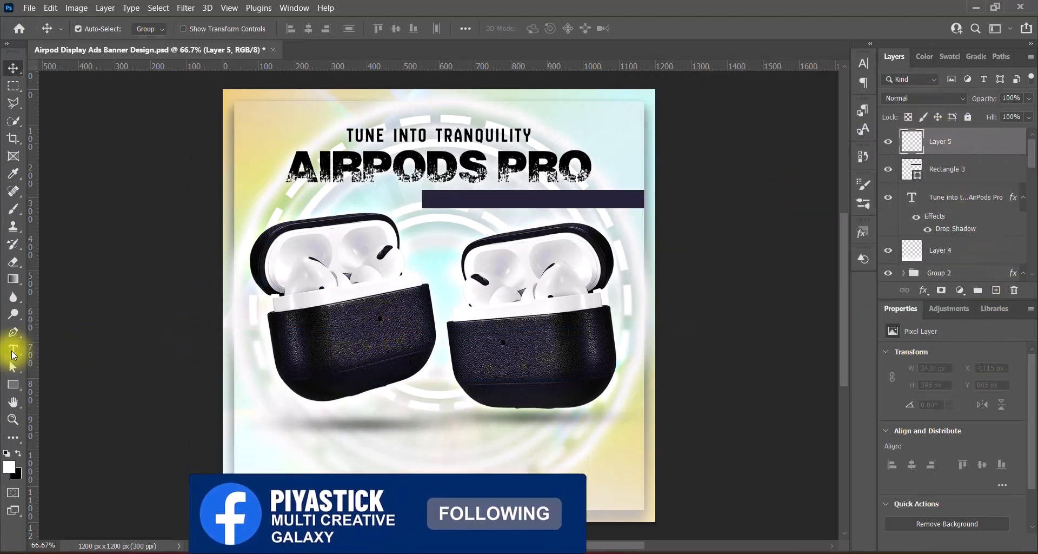
click(13, 349)
click(81, 342)
click(372, 28)
click(369, 68)
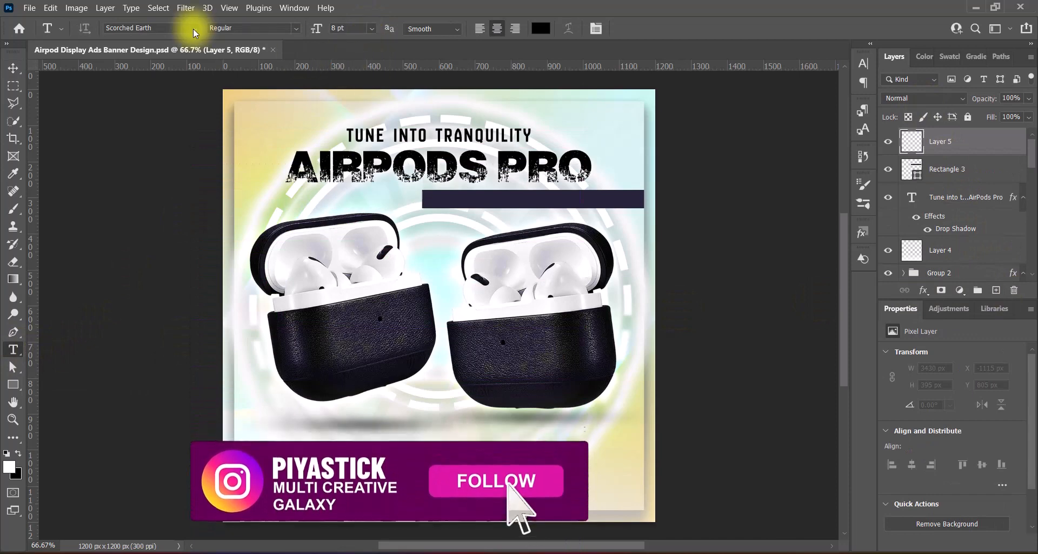
click(194, 28)
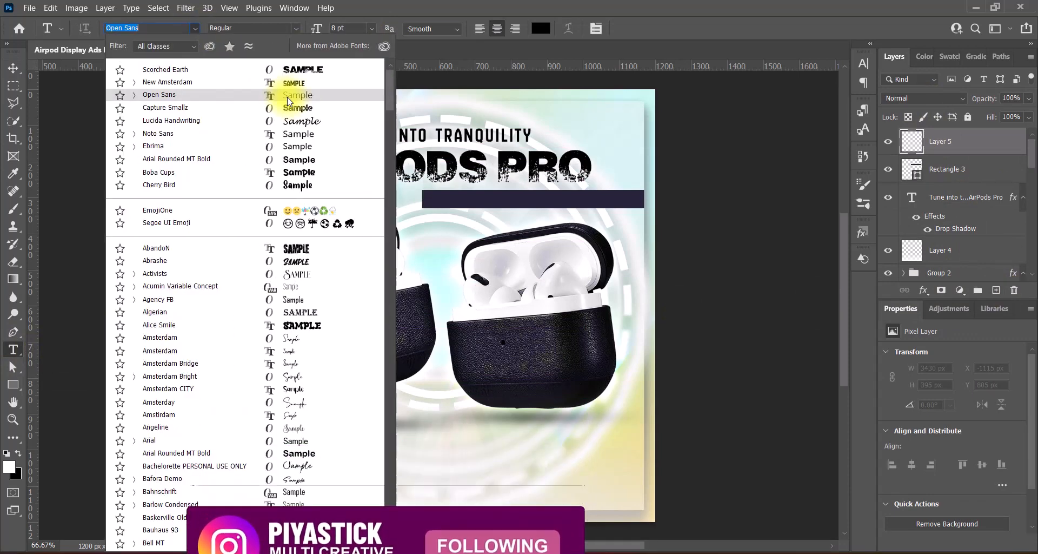
click(296, 134)
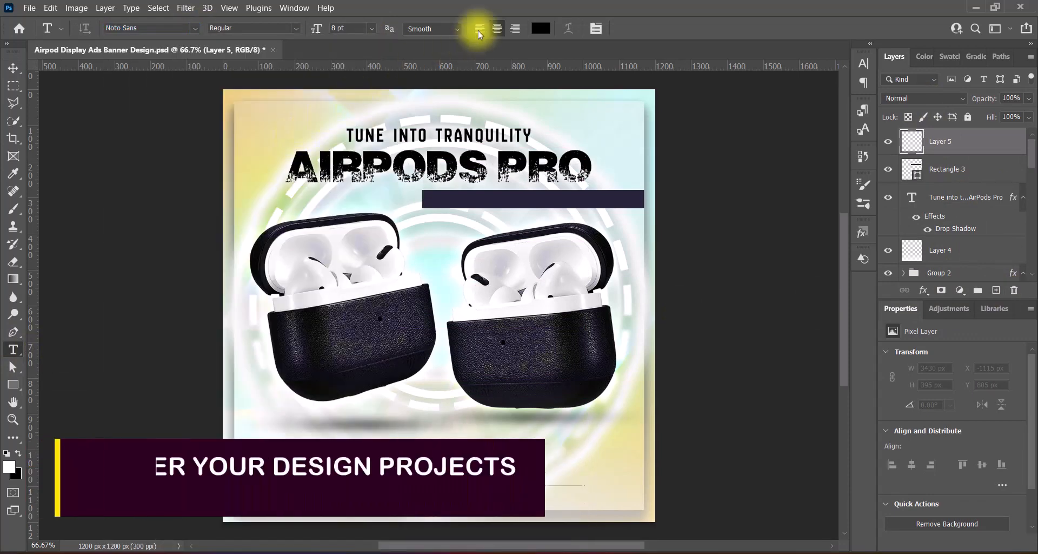
click(541, 28)
click(642, 112)
click(938, 108)
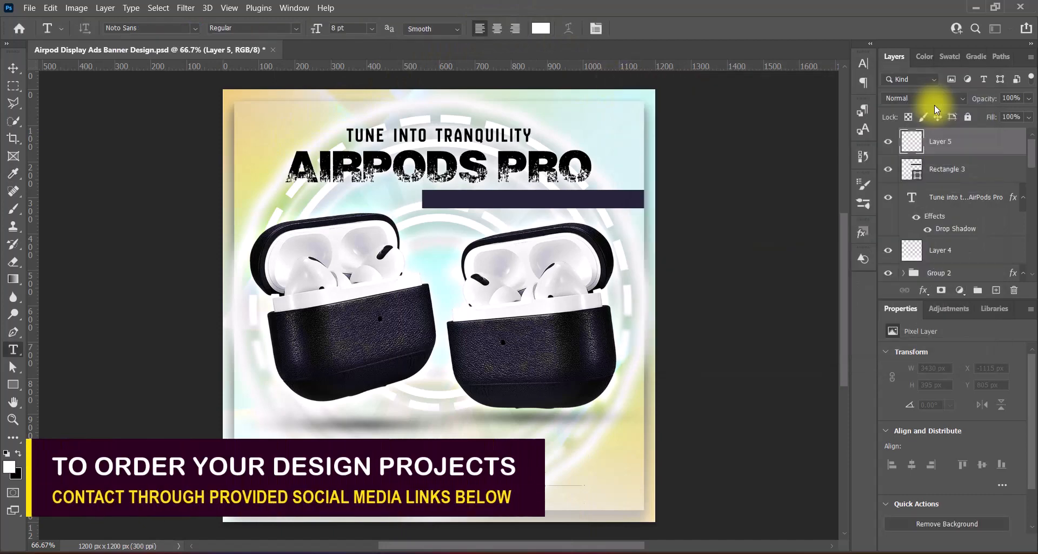
click(462, 201)
key(ctrl+v)
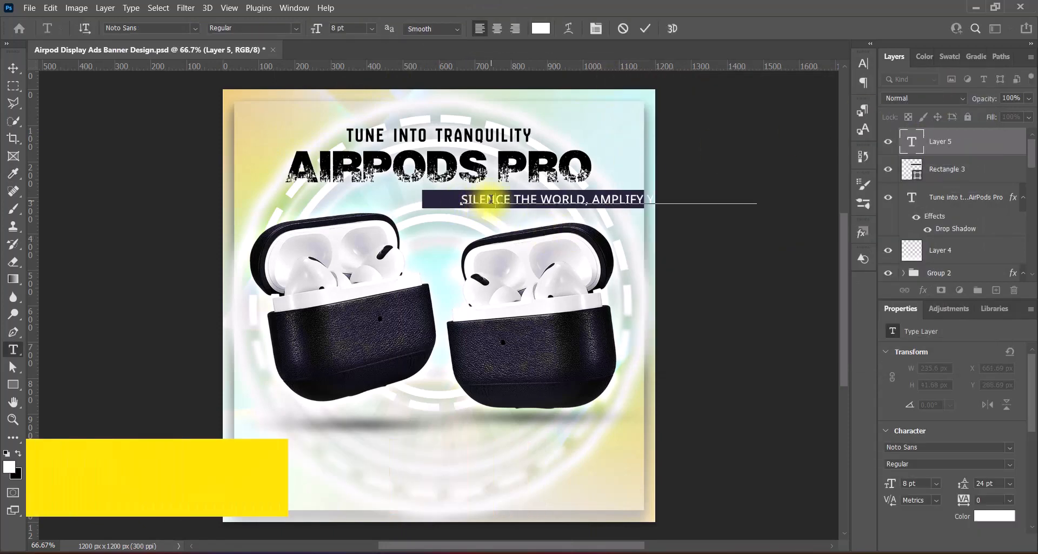
Set the tagline to 6 pt with Crisp anti-aliasing and shift it left to fit over the dark bar
key(ctrl+a)
click(372, 29)
click(366, 59)
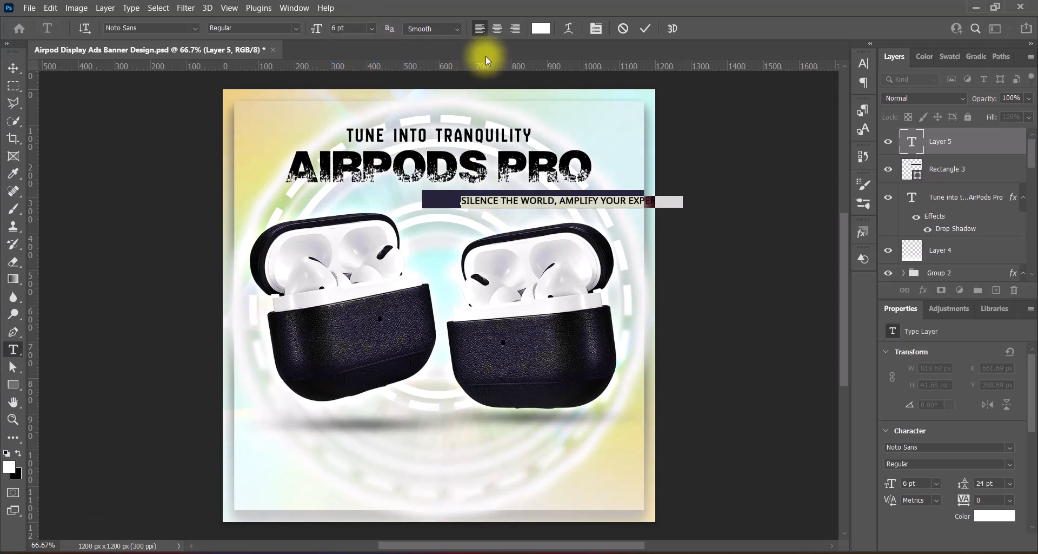
click(864, 63)
click(864, 63)
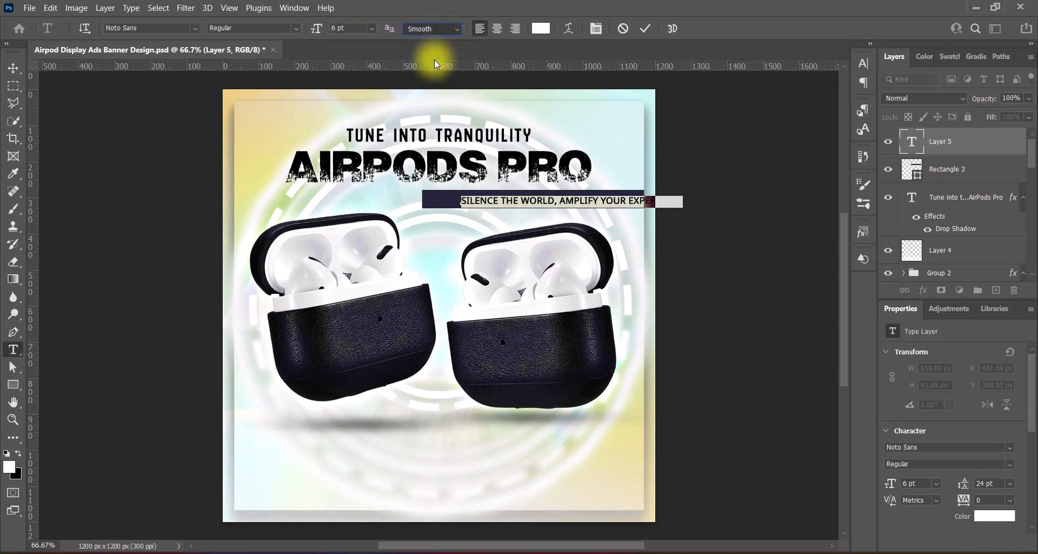
click(645, 28)
click(14, 69)
drag(524, 200, 489, 201)
key(t)
click(488, 201)
click(863, 66)
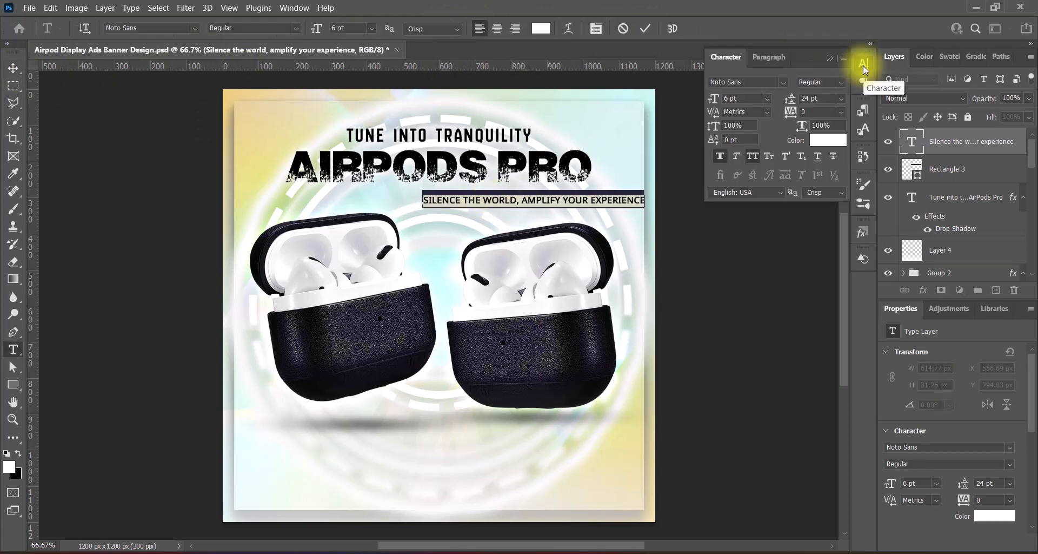
click(863, 66)
click(646, 28)
Widen the dark tagline bar to about 670 px by extending its left edge
key(v)
ctrl+click(493, 194)
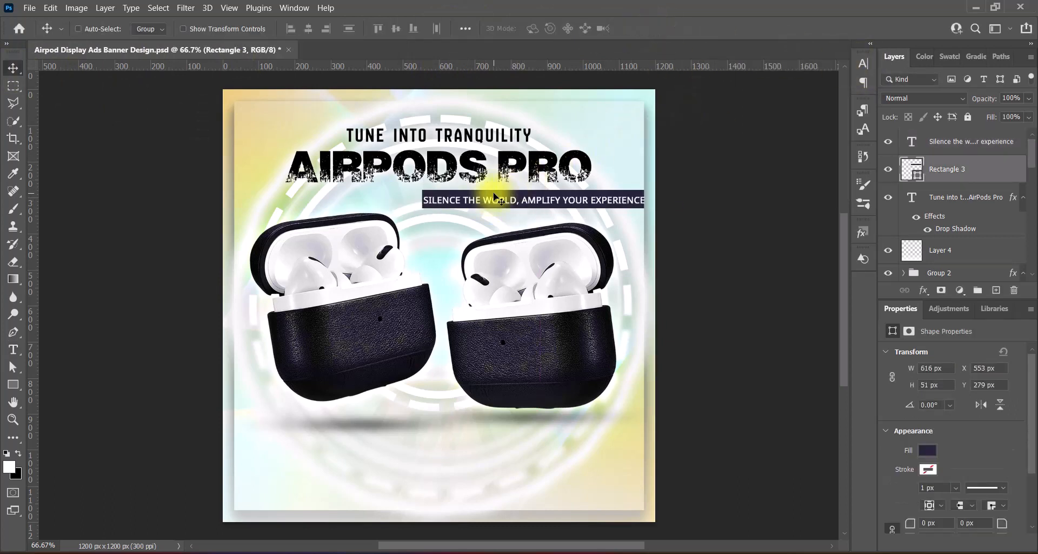
key(ctrl+t)
drag(423, 200, 401, 202)
key(Return)
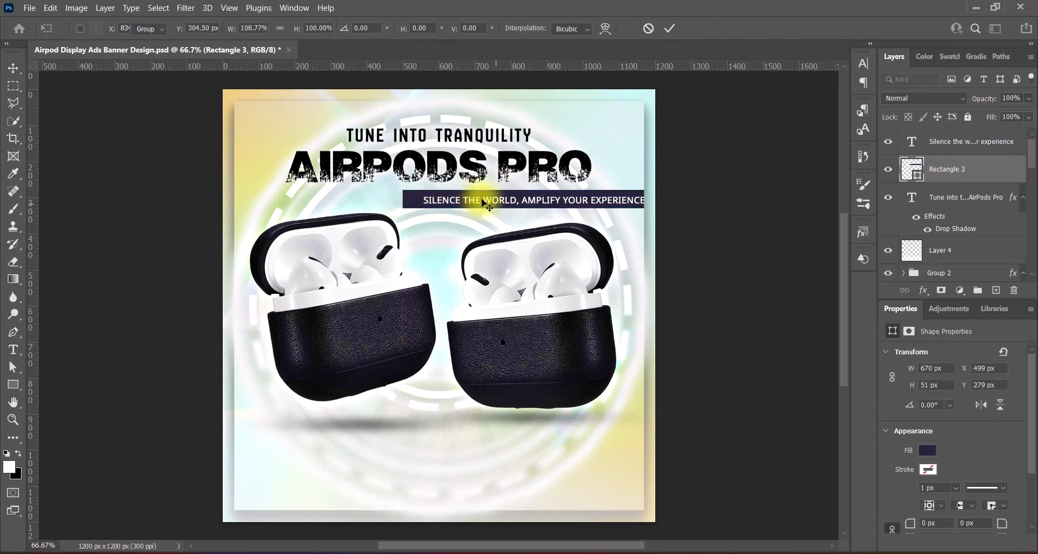
Shift the tagline left to centre it within the widened dark bar, keeping its 6 pt text size
click(485, 204)
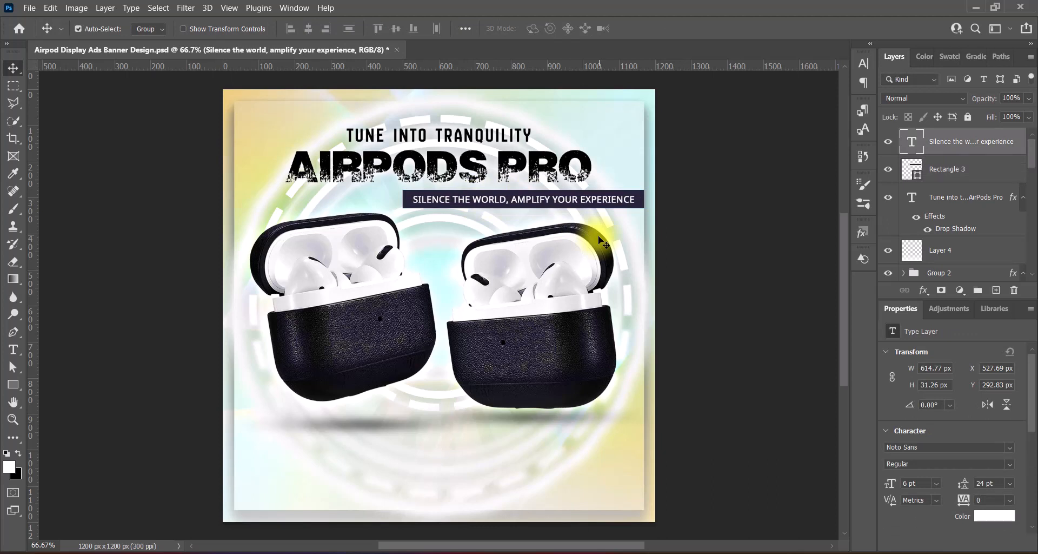
double_click(562, 206)
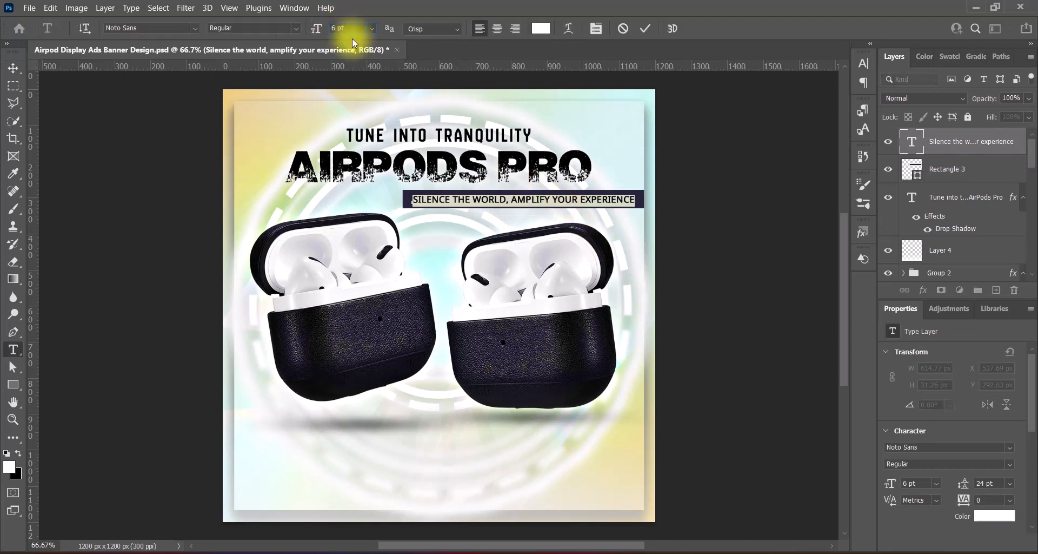
click(623, 28)
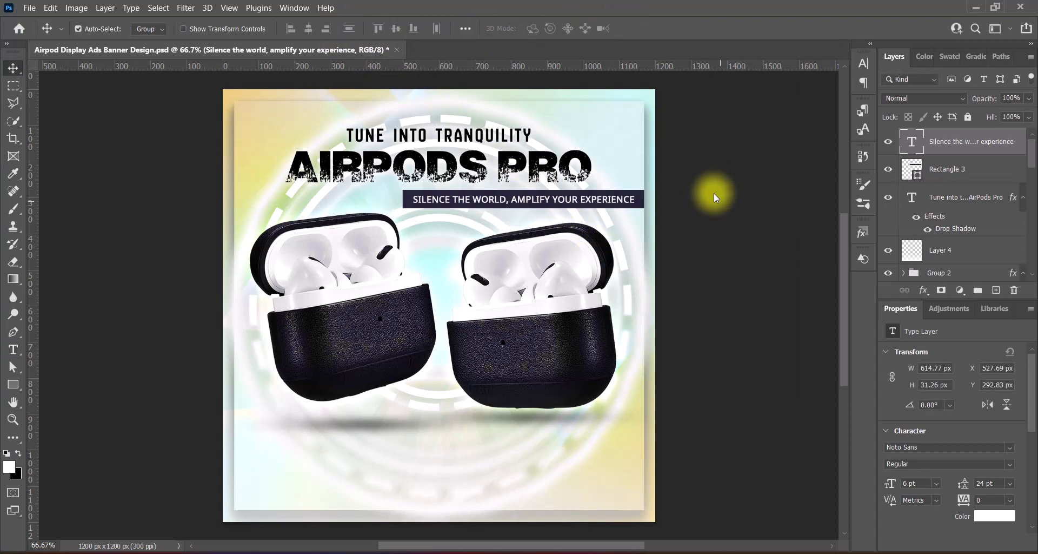
Set the dark tagline bar's height to 45 px and nudge the tagline up 1 px
click(641, 200)
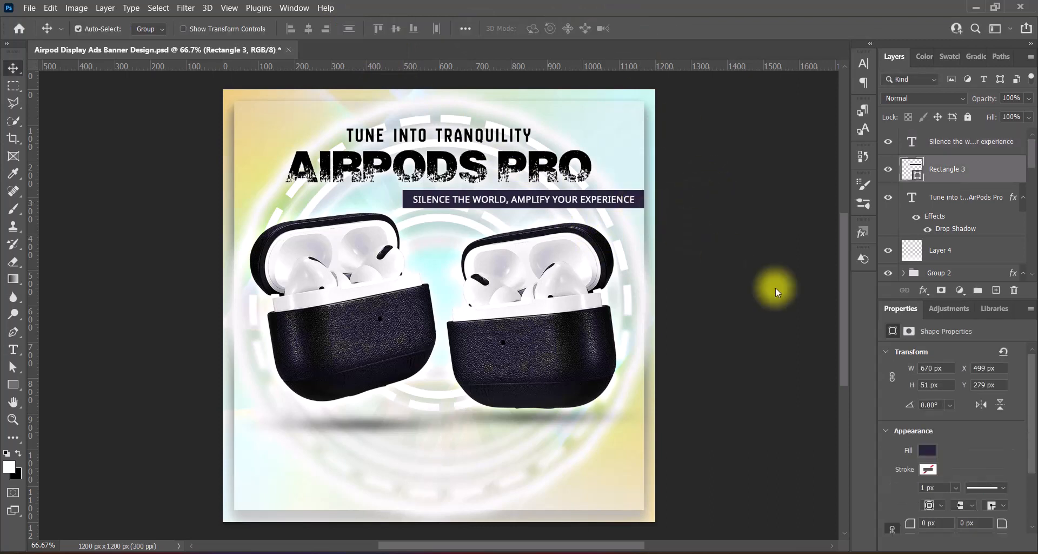
text(45)
key(Return)
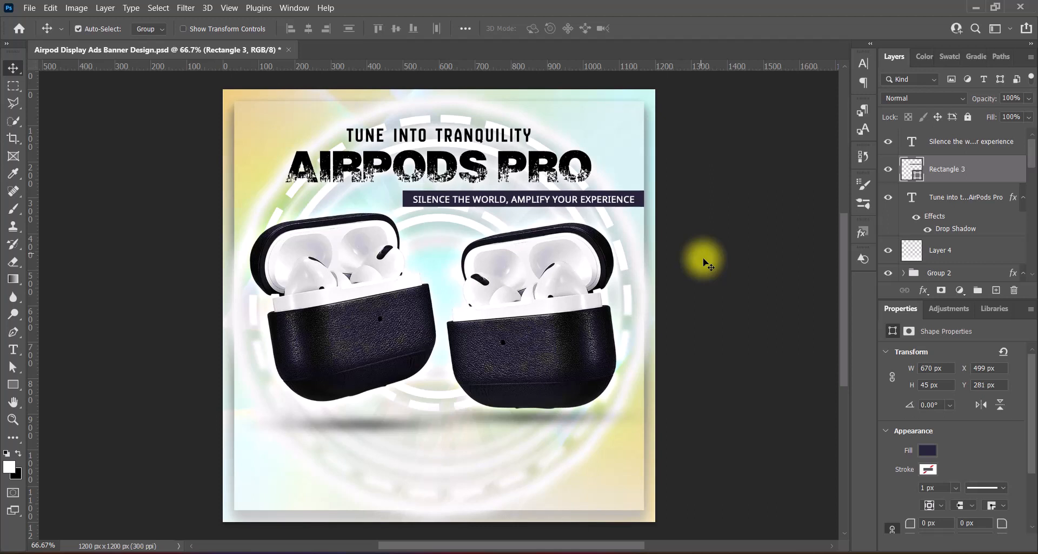
click(629, 199)
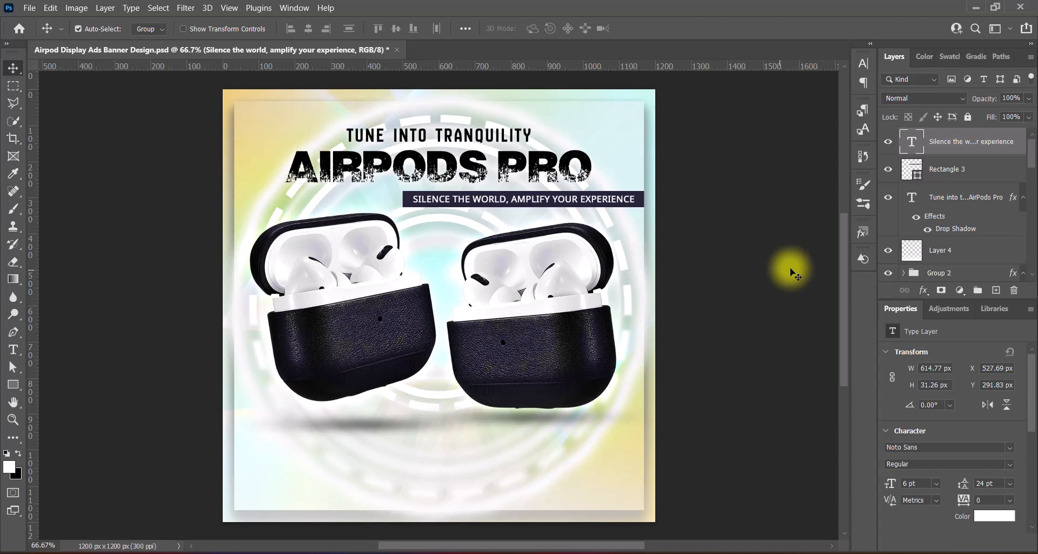
Scale the headline text block down to about 94.8% from its lower edge, keeping it centred
click(434, 156)
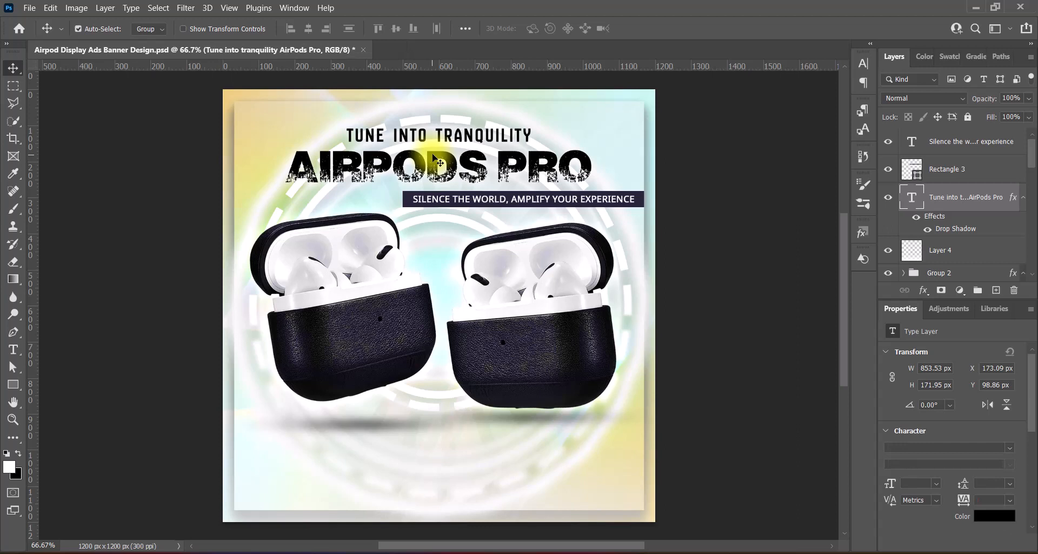
key(ctrl+t)
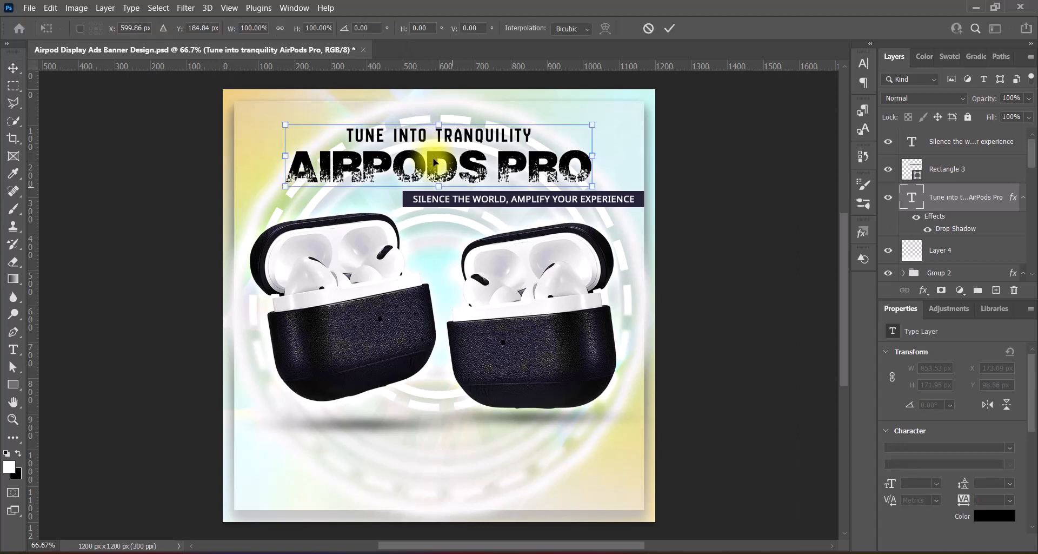
drag(439, 183, 439, 180)
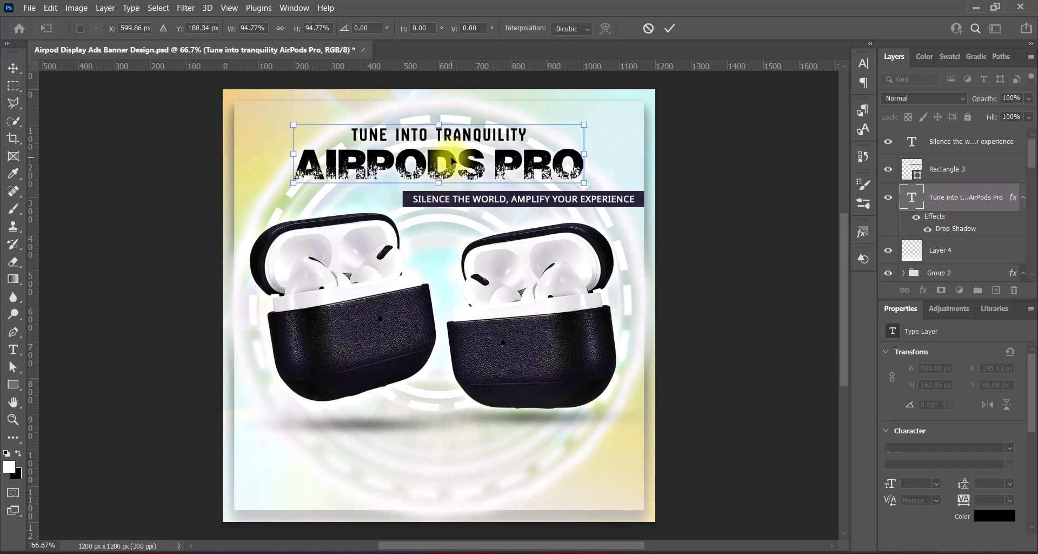
key(Return)
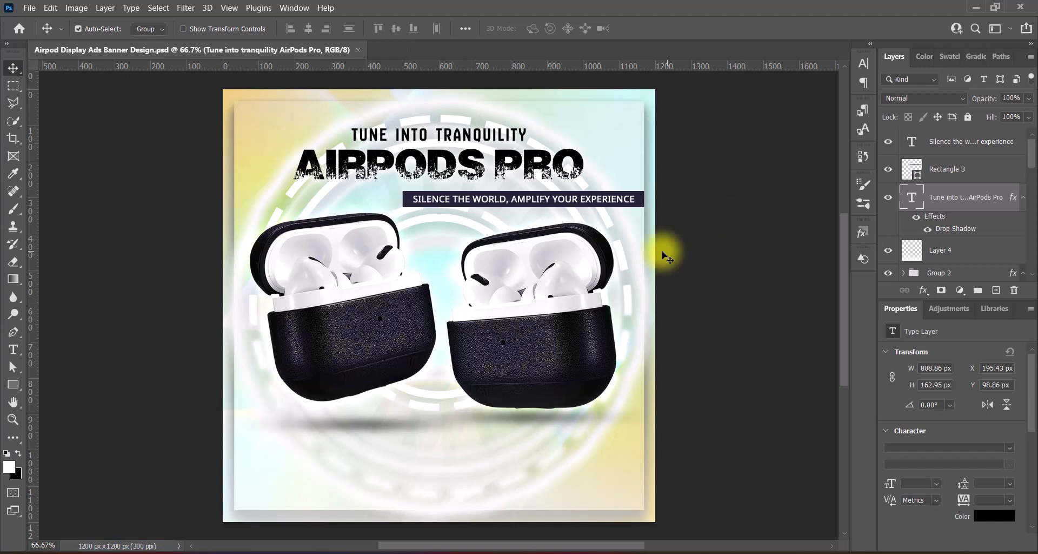
Duplicate the dark bar to the banner's lower-left edge, skew its right end into a slant, and duplicate the slanted bar
click(412, 203)
drag(413, 202, 380, 460)
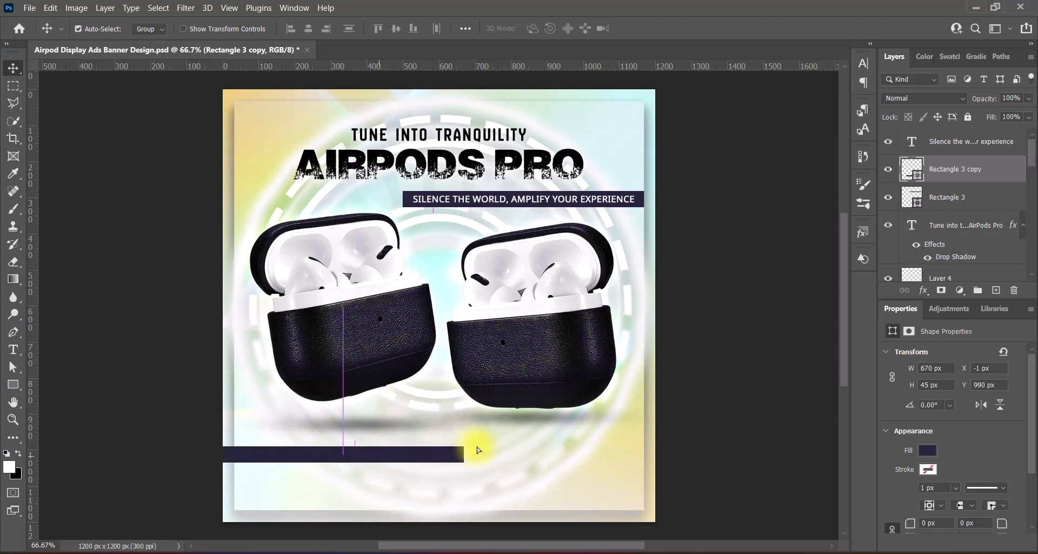
key(ctrl+t)
right_click(390, 456)
click(420, 242)
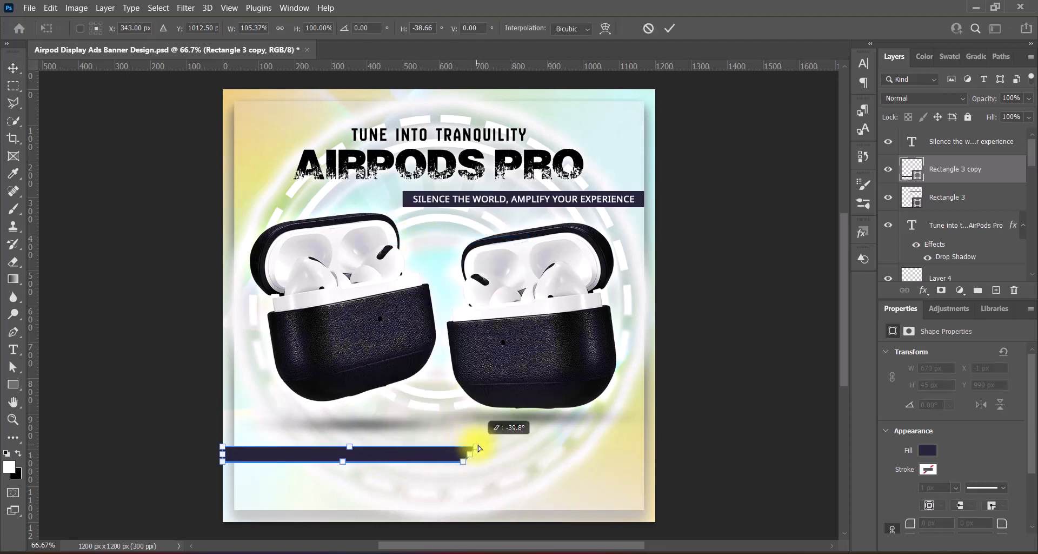
mouse_move(486, 448)
mouse_down()
mouse_move(456, 460)
mouse_move(471, 459)
mouse_up()
double_click(431, 460)
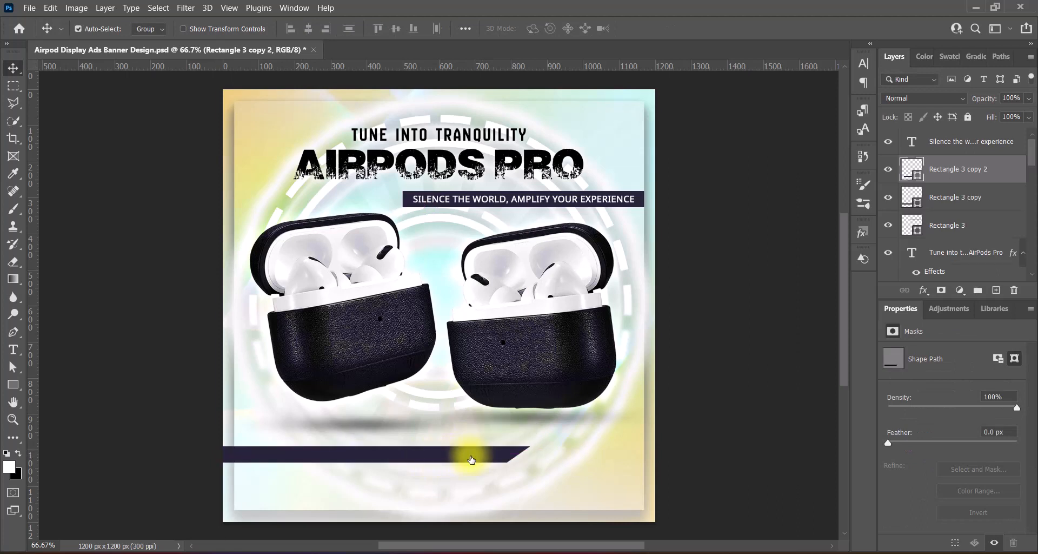
Fill the duplicate slanted bar with white #ffffff and move it back over the dark slanted bar at the banner's left edge
double_click(908, 169)
drag(681, 146, 618, 86)
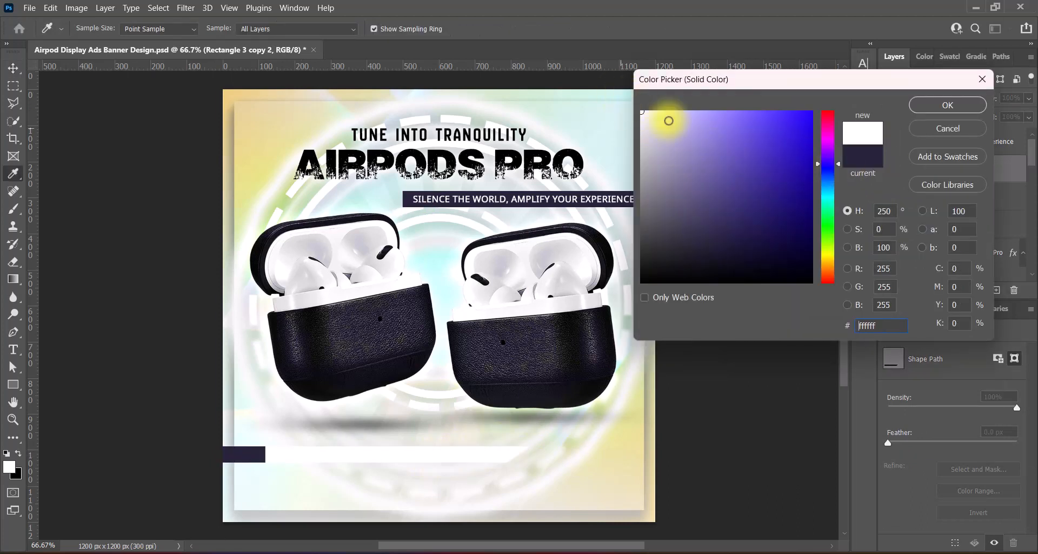
click(948, 105)
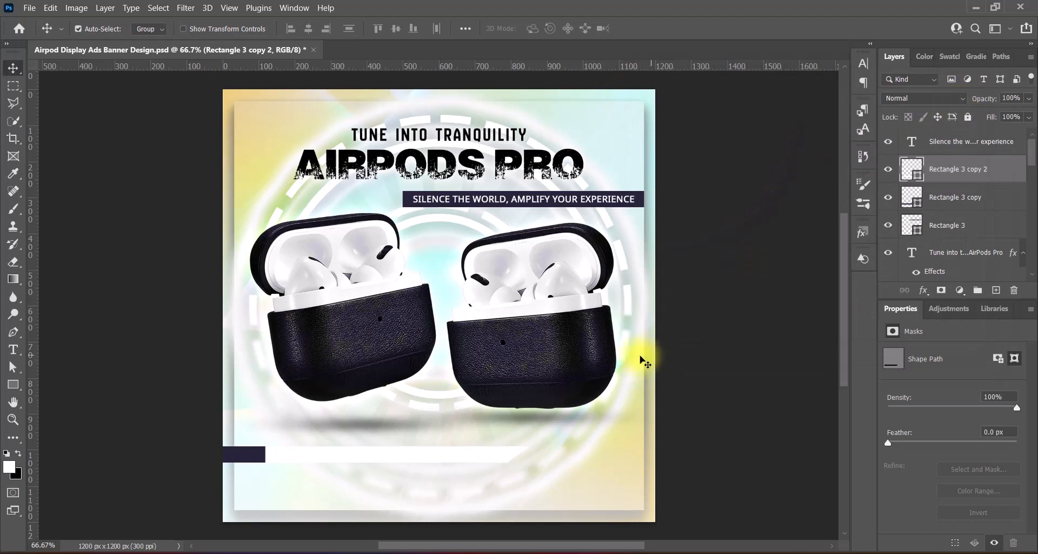
mouse_move(952, 168)
mouse_down()
mouse_move(952, 210)
mouse_move(952, 162)
mouse_up()
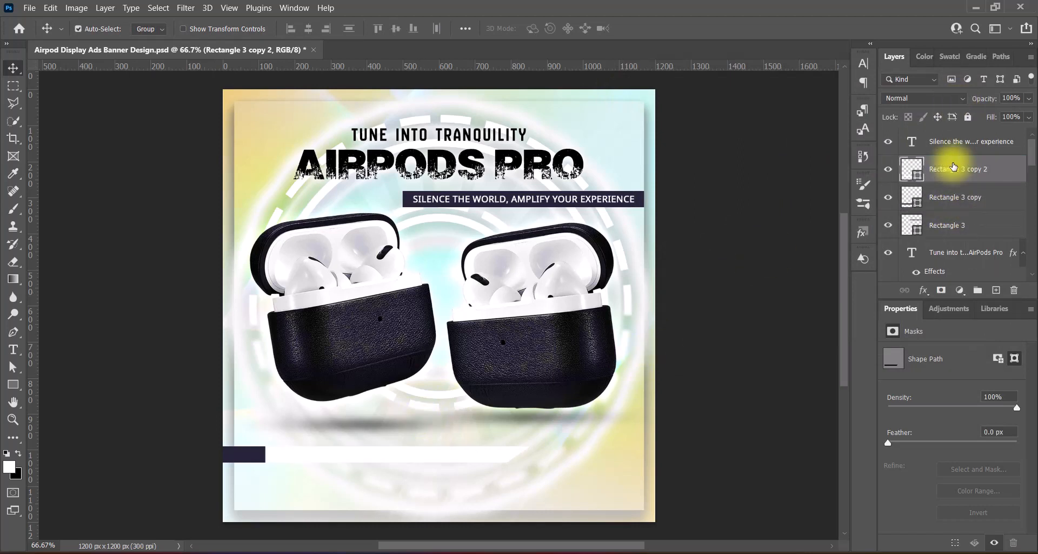
drag(464, 459, 427, 459)
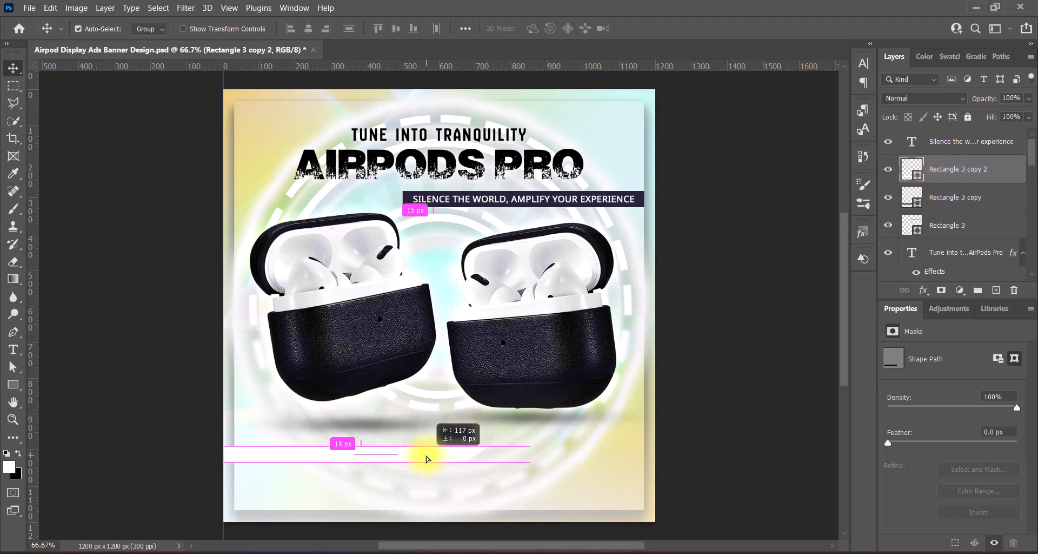
Scale the dark slanted bar behind the white one to about 120%, anchored at its left edge
click(960, 198)
key(ctrl+t)
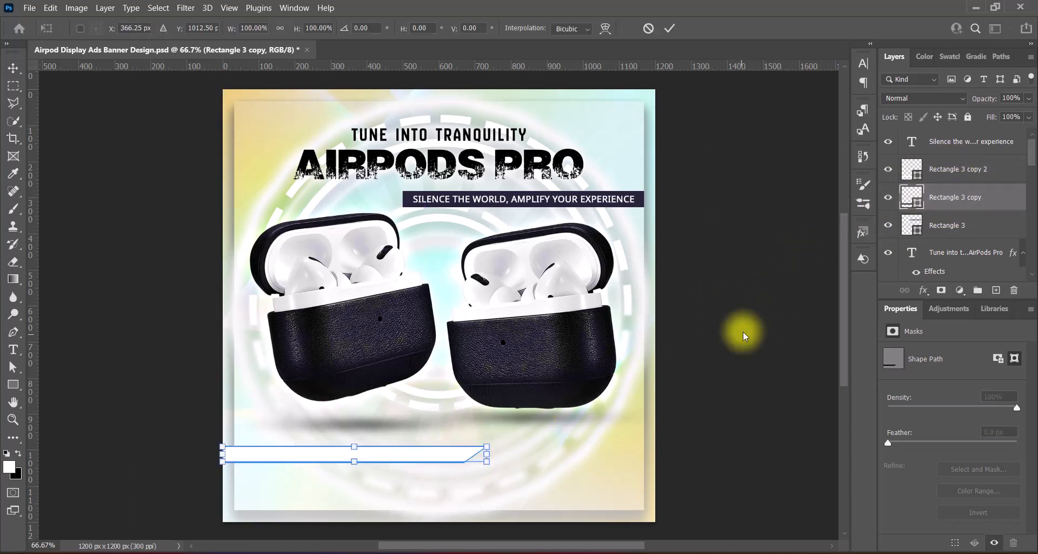
drag(492, 454, 539, 452)
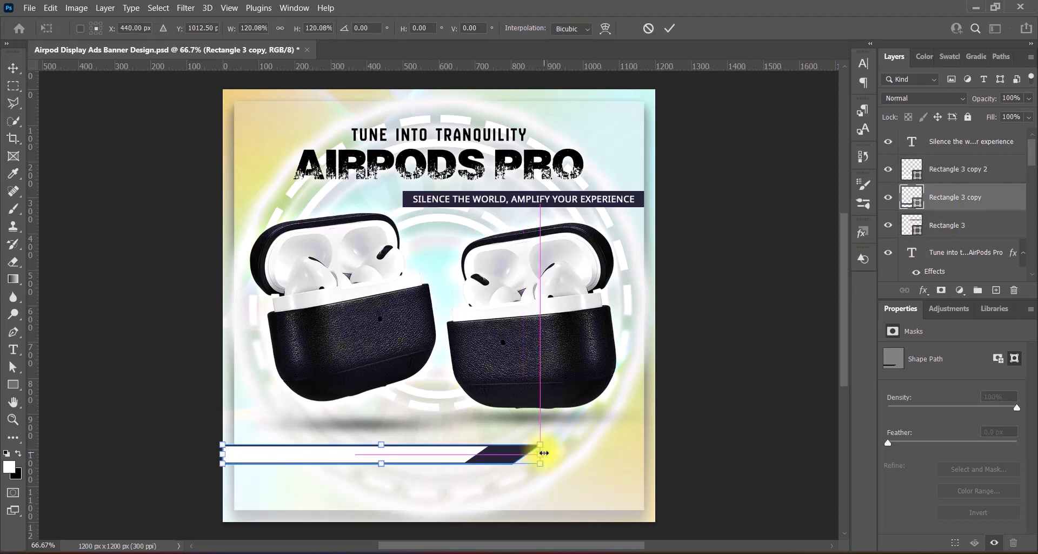
key(Return)
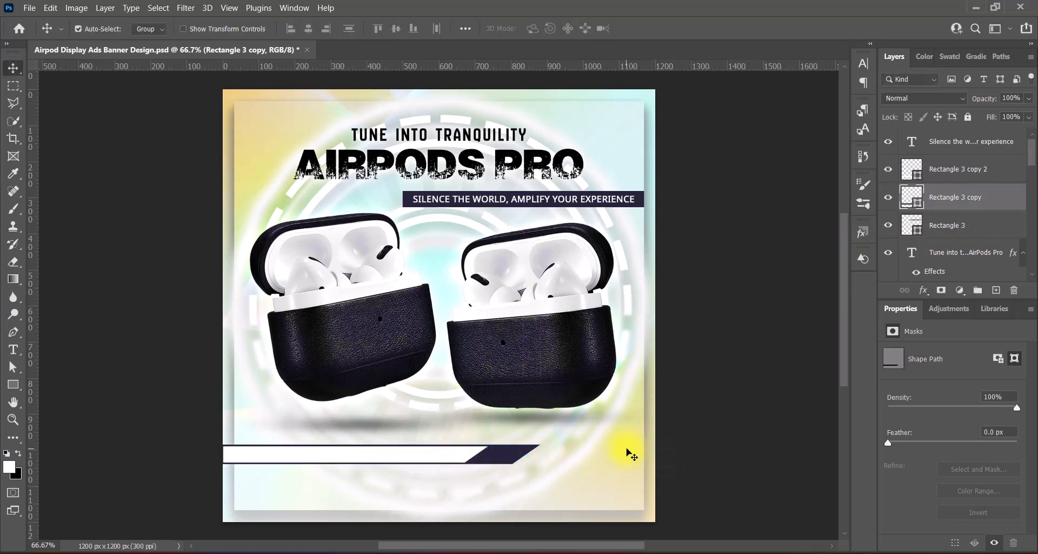
Stretch the white slanted bar slightly further to the right over the dark one
click(460, 458)
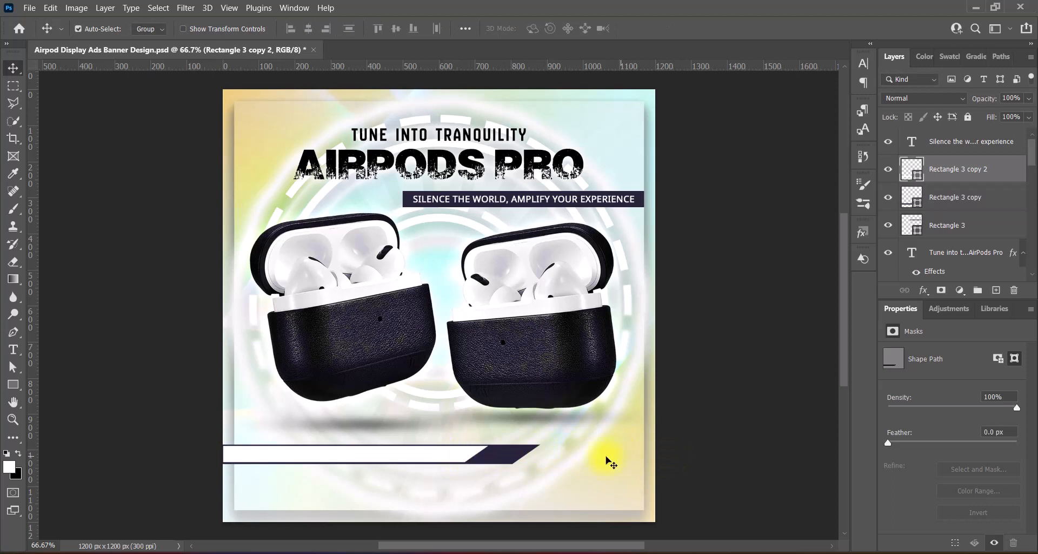
key(ctrl+t)
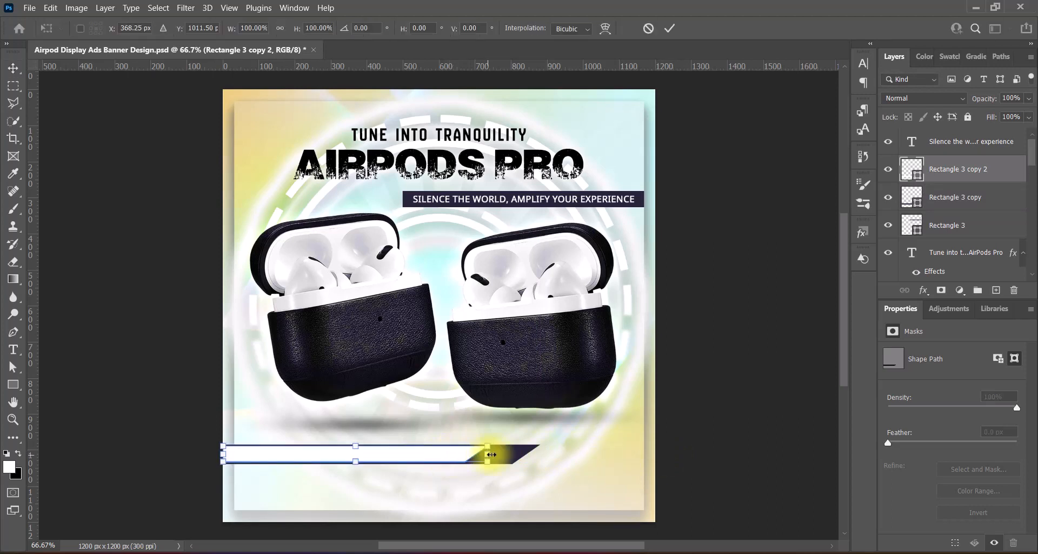
drag(490, 454, 496, 454)
key(Return)
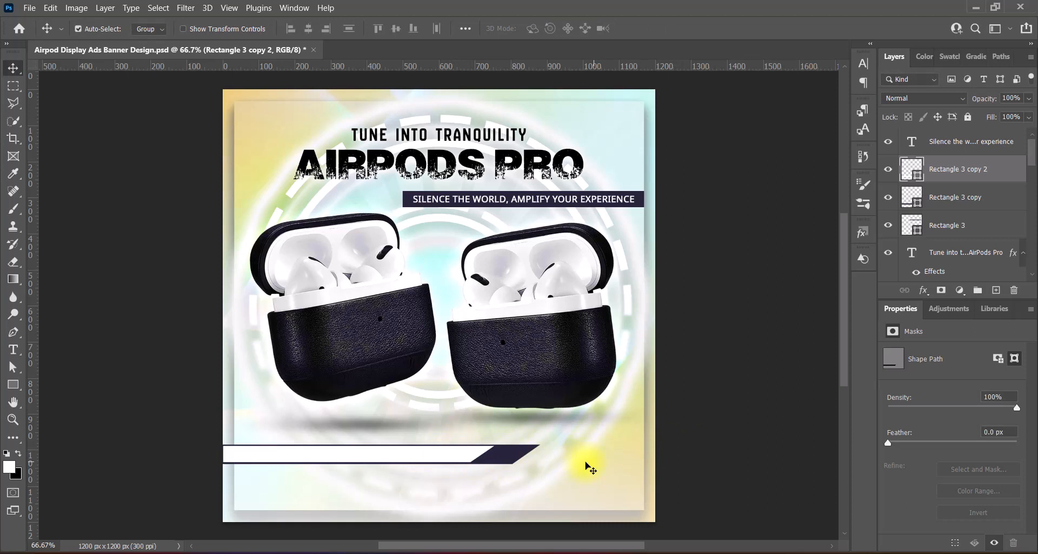
Add the text "Wireless freedom meets unparalleled sound" on the white bar in dark purple sampled from the slanted bar
click(980, 142)
click(996, 290)
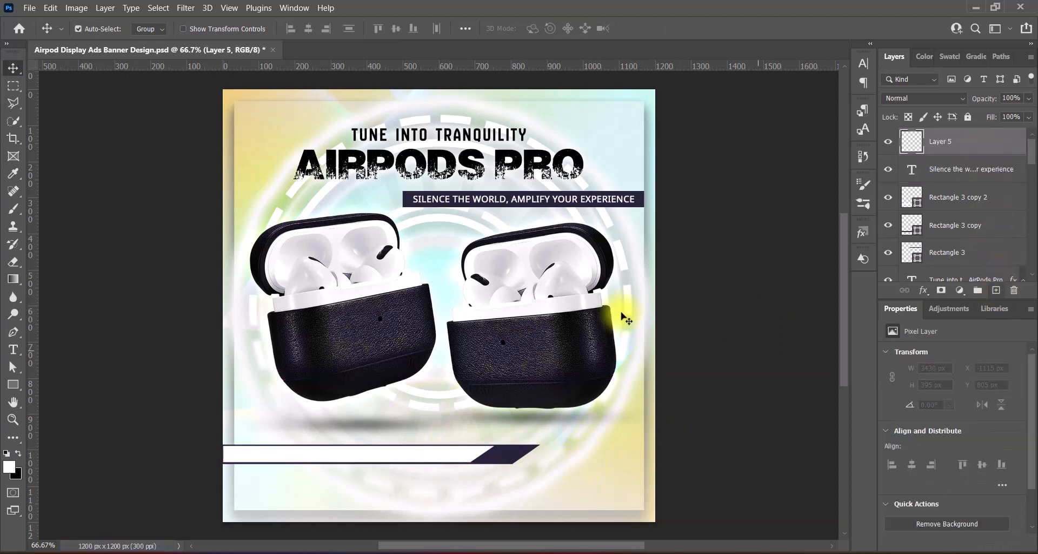
click(15, 350)
click(51, 349)
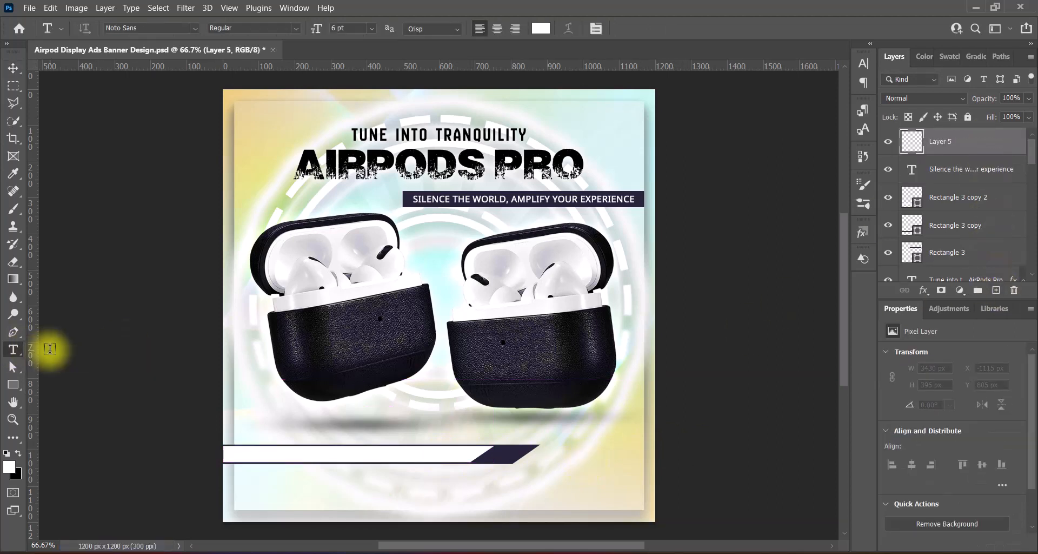
click(541, 28)
click(507, 453)
click(940, 109)
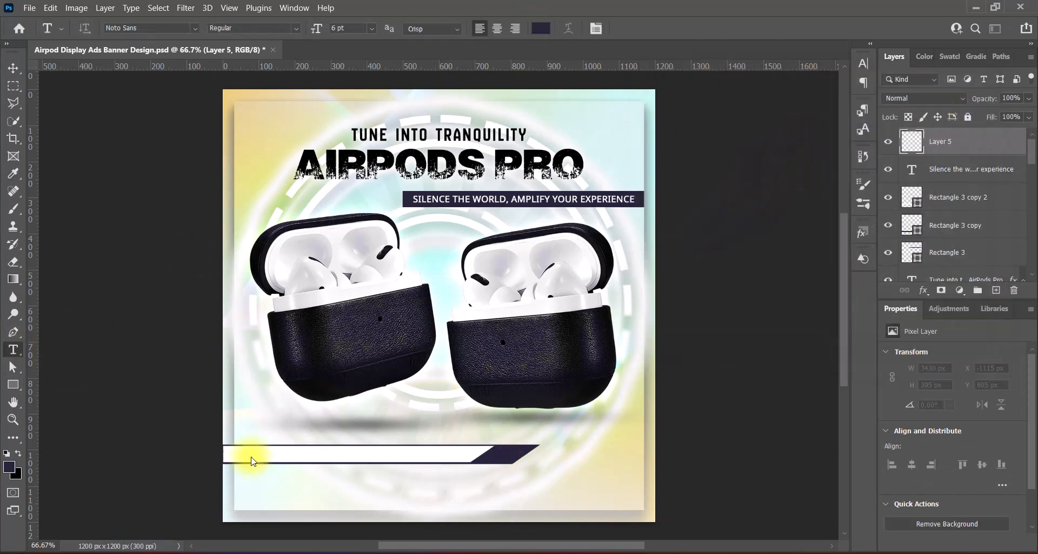
click(258, 452)
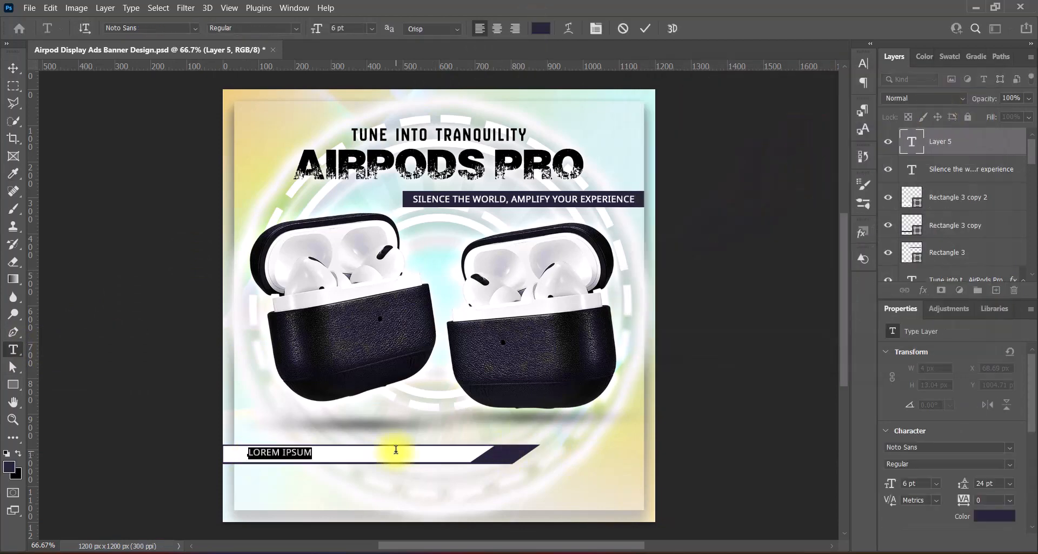
text(WIRELESS FREEDOM MEETS UNPARALLELED SOUND)
Set the font of the new text on the white bar to Lucida Handwriting Italic
key(ctrl+a)
click(196, 27)
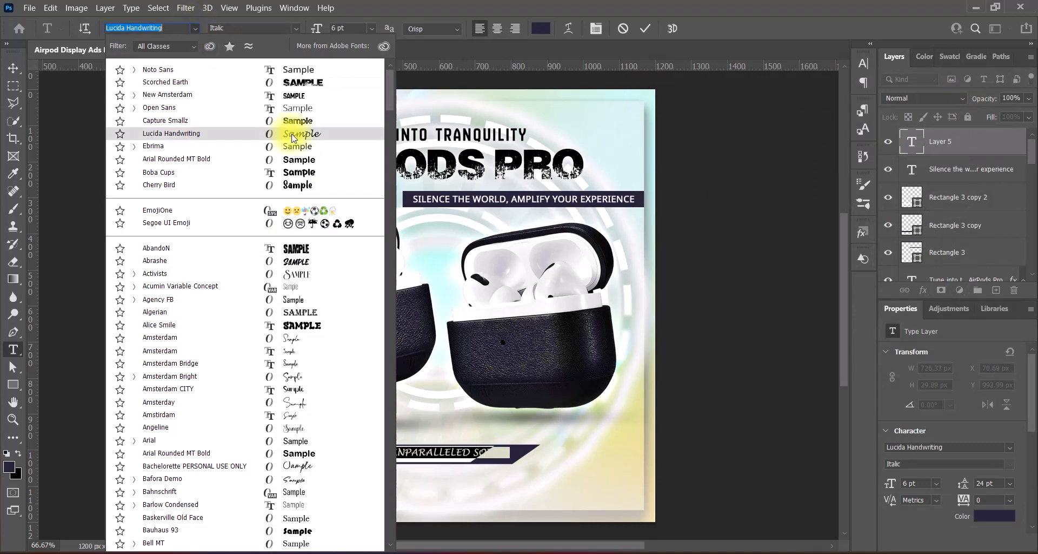
click(270, 133)
key(ctrl+t)
click(768, 156)
key(ctrl+t)
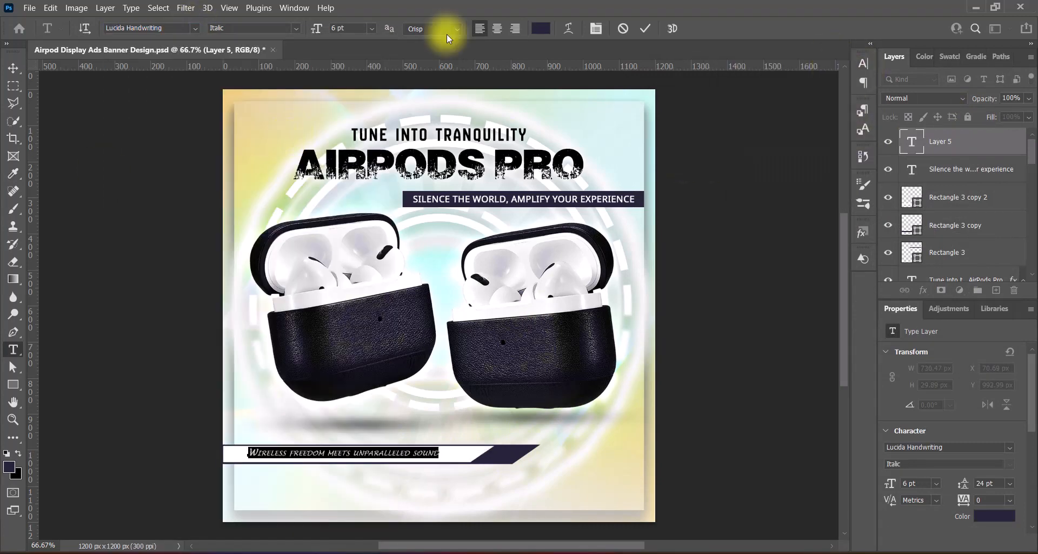
Enlarge the "Wireless freedom meets unparalleled sound" text to 7.5 pt and position it to fit along the white bar
click(372, 29)
click(364, 69)
key(ctrl+Return)
key(v)
drag(465, 457, 457, 456)
double_click(457, 456)
key(Return)
key(ctrl+Return)
key(v)
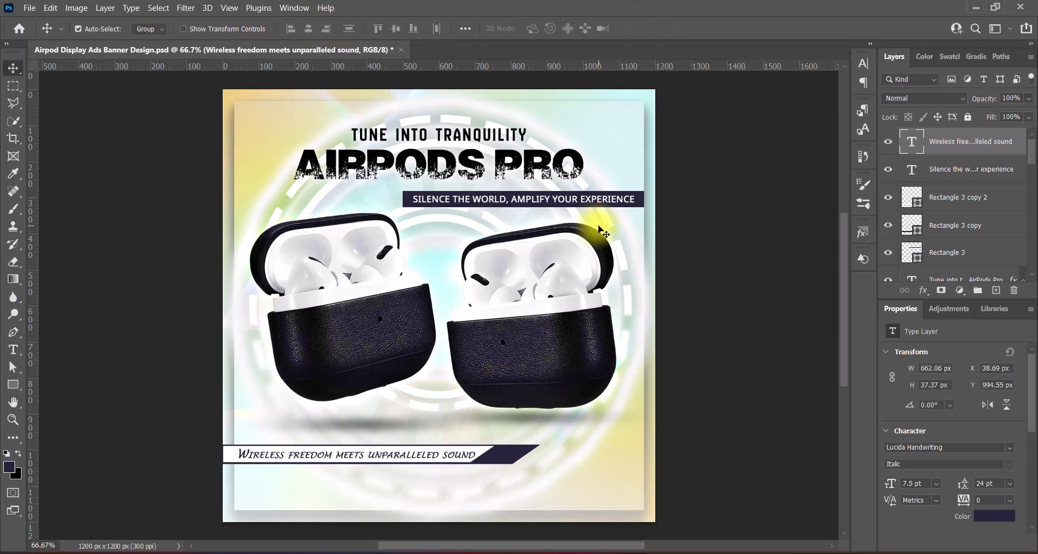
key(Down)
key(Down)
Extend the white slanted bar and the dark slanted bar behind it slightly to the right beyond the text's end
click(476, 449)
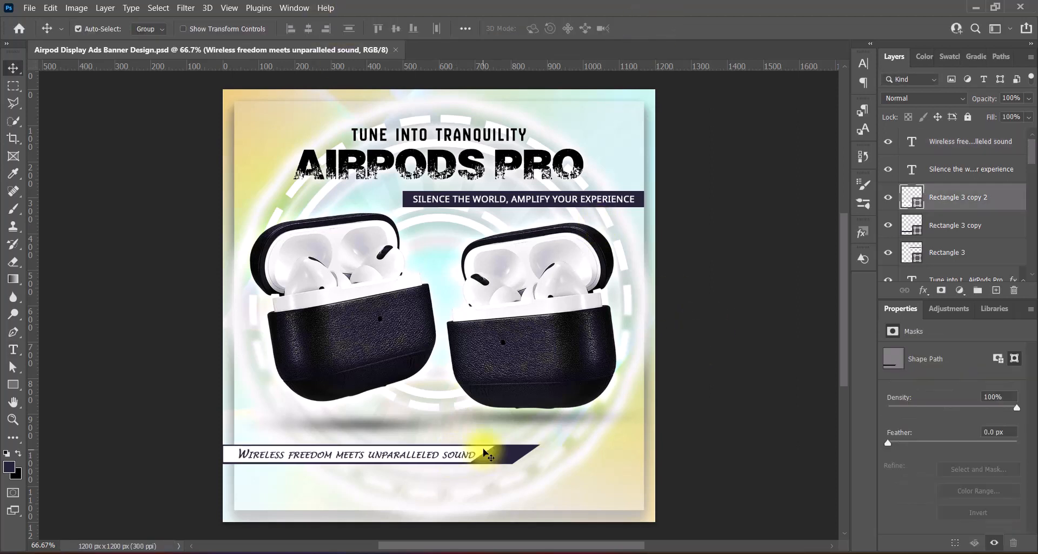
key(ctrl+t)
key(Return)
click(510, 456)
key(ctrl+t)
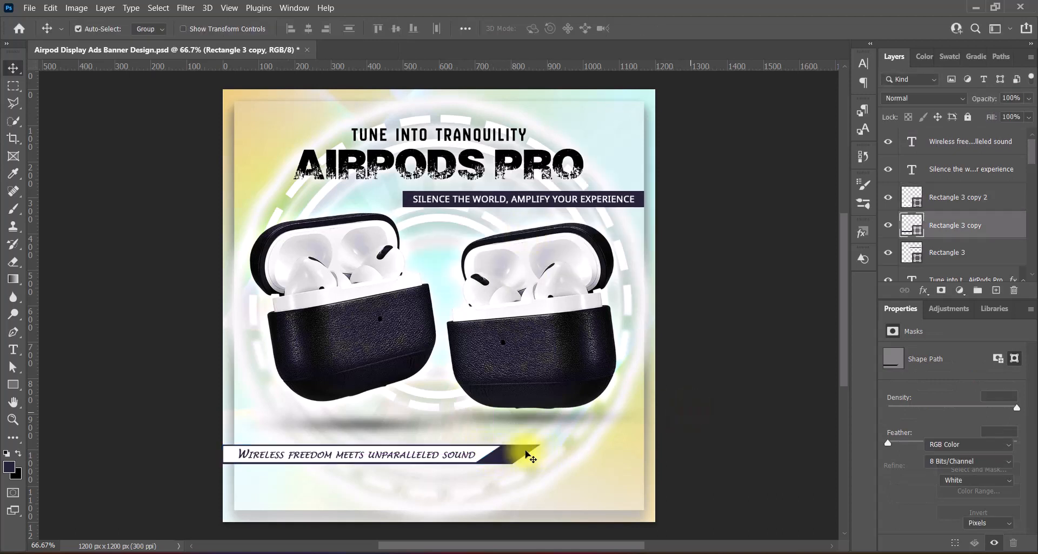
drag(540, 454, 546, 454)
key(Return)
Scale down the order button and contact details slightly and position them along the banner's bottom inside the panel
key(ctrl+t)
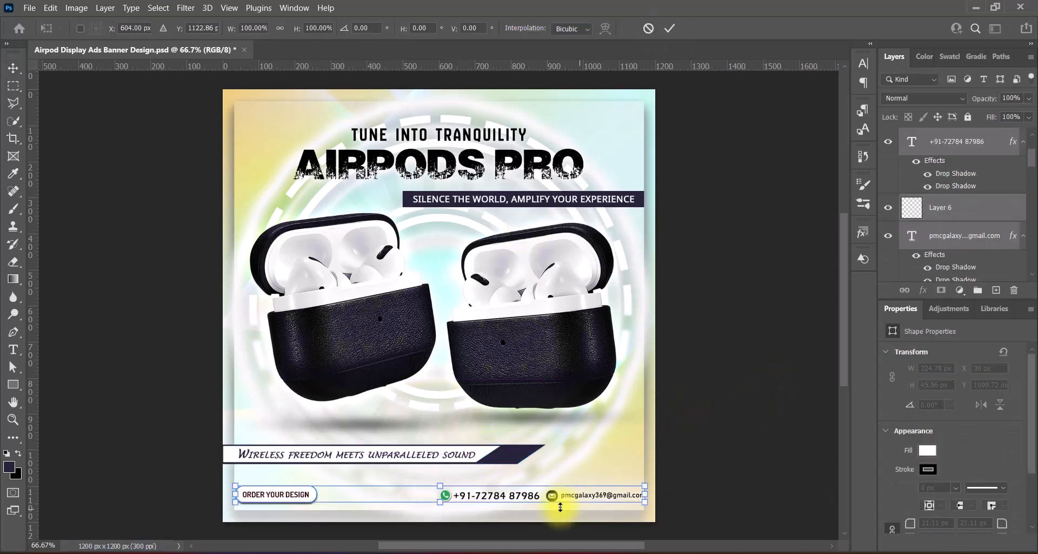
drag(651, 493, 644, 493)
drag(453, 495, 457, 500)
key(Return)
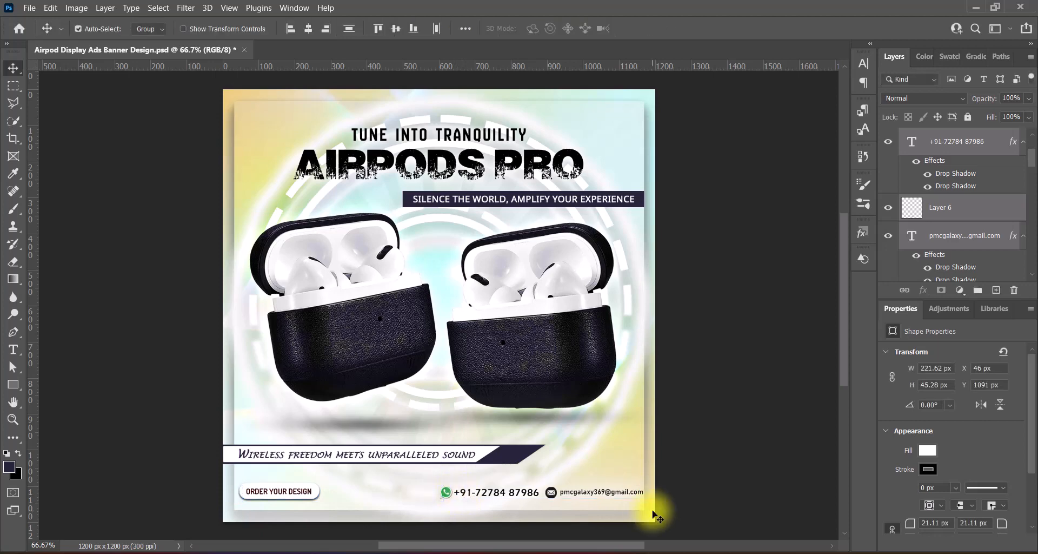
Recolour the "Order your design" button text with the dark purple sampled from the slanted bar
click(683, 476)
double_click(277, 498)
click(543, 29)
click(518, 455)
key(Return)
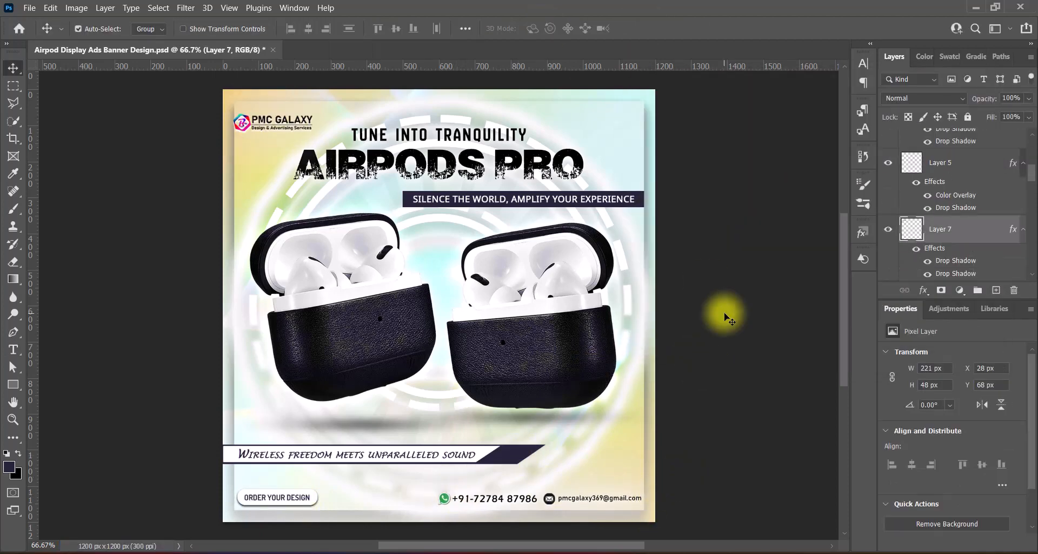
Move the PMC Galaxy logo up into the panel's upper-left corner, at X 33 px and Y 33 px
drag(307, 113, 312, 111)
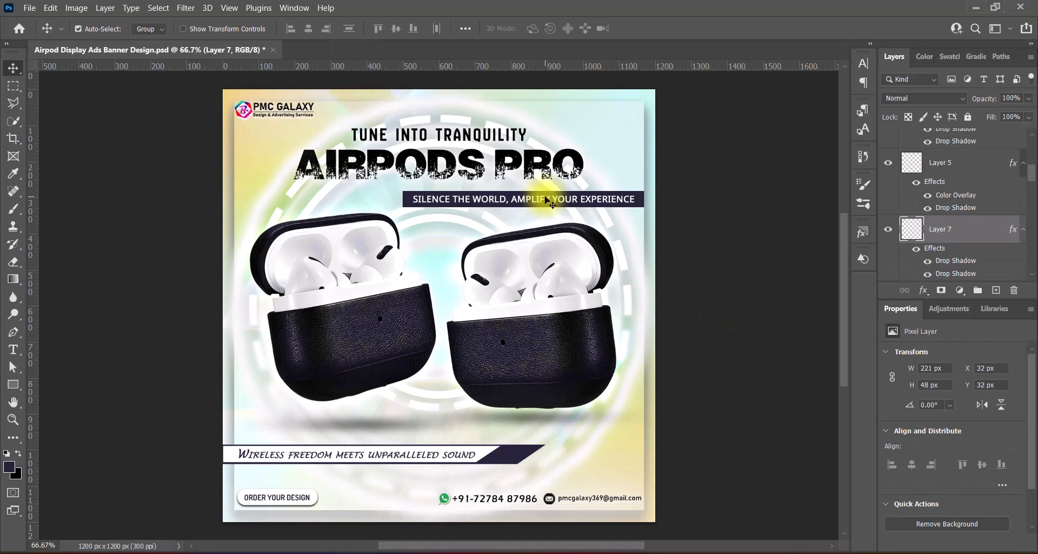
key(Right)
key(Down)
Set the spread of the logo's lower white drop shadow to 25% and save the document
double_click(944, 229)
click(550, 299)
drag(742, 153, 757, 153)
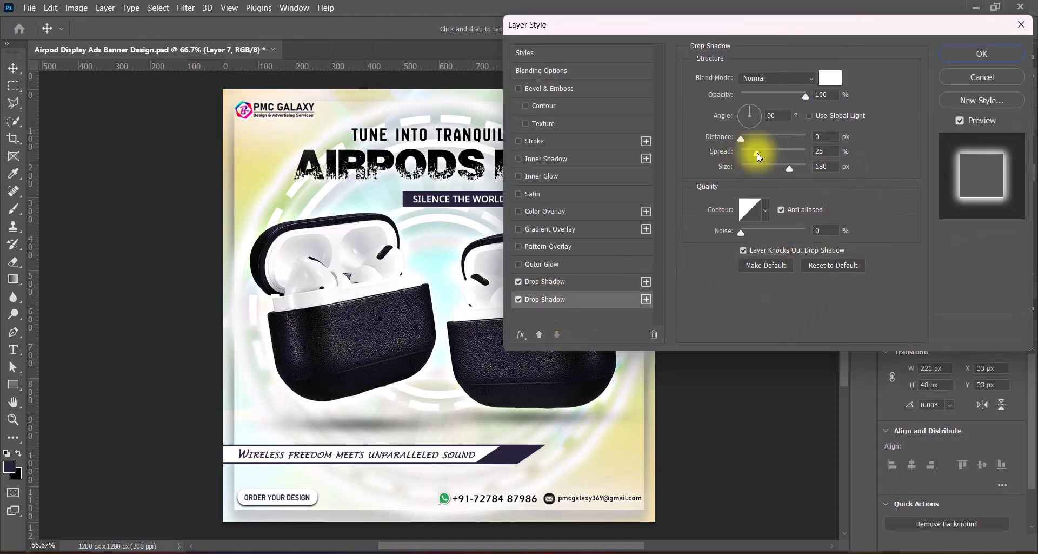
key(Return)
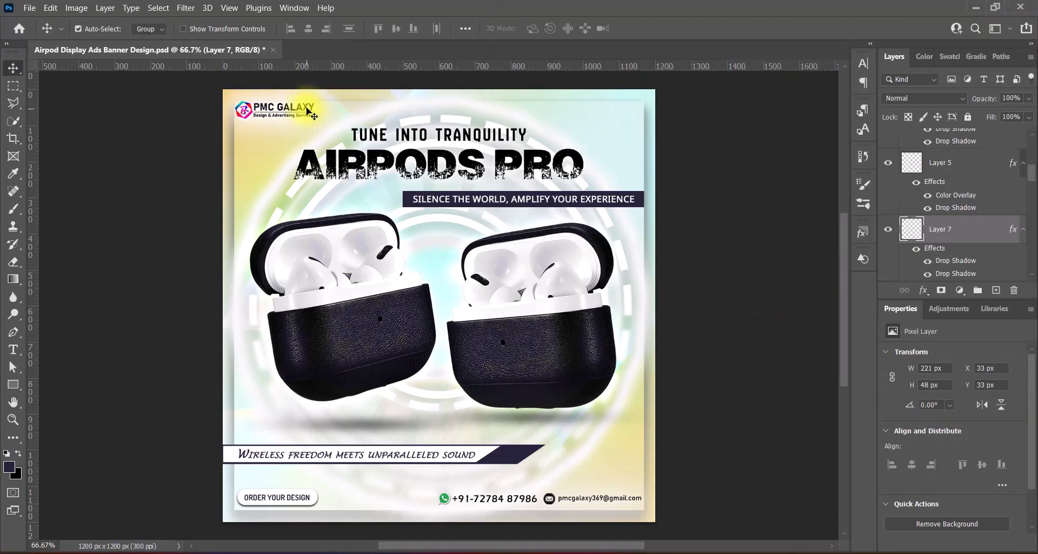
key(ctrl+s)
Nudge both AirPods cases together with their blurred shadow layers slightly down
click(693, 307)
click(364, 337)
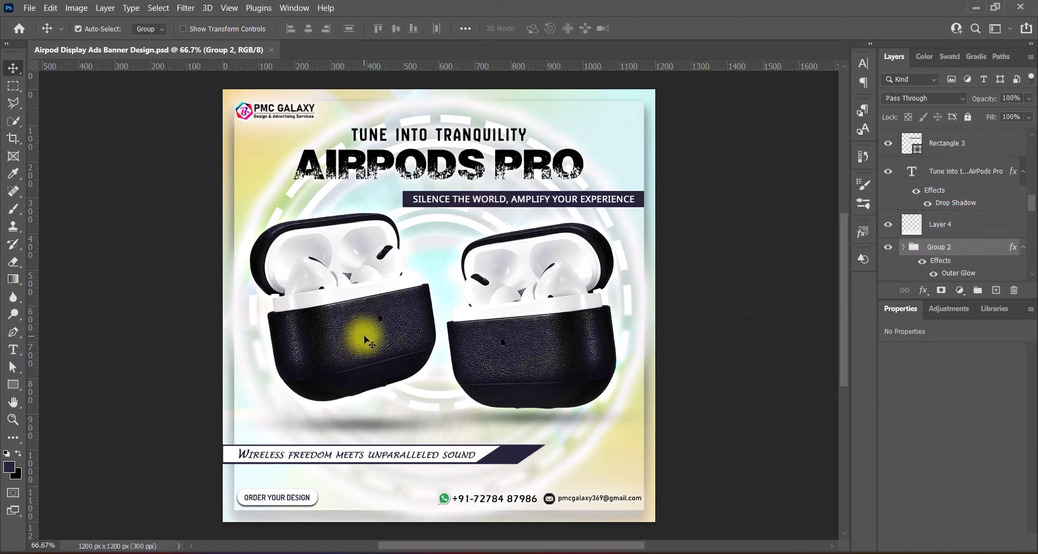
click(679, 368)
click(420, 348)
mouse_move(1032, 205)
mouse_down()
mouse_move(1034, 237)
mouse_move(1033, 215)
mouse_up()
shift+click(987, 235)
key(Down)
key(Down)
key(Down)
key(Down)
key(Down)
key(Down)
key(Down)
key(Down)
key(Down)
key(Down)
key(Down)
key(Down)
key(Down)
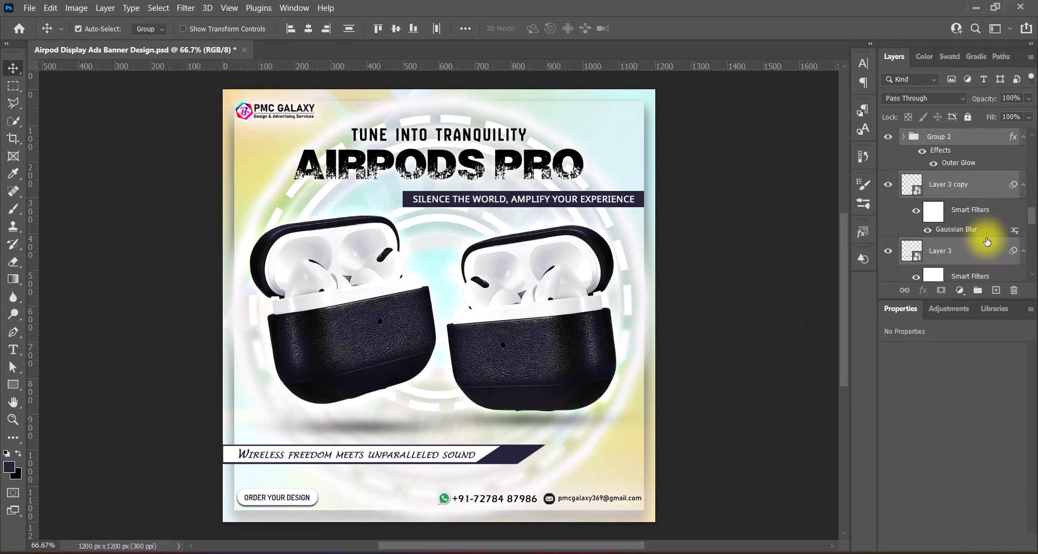
key(Up)
key(Up)
click(778, 335)
Nudge the dark and white slanted bars and their "Wireless freedom meets unparalleled sound" text slightly down, and save the document
click(518, 457)
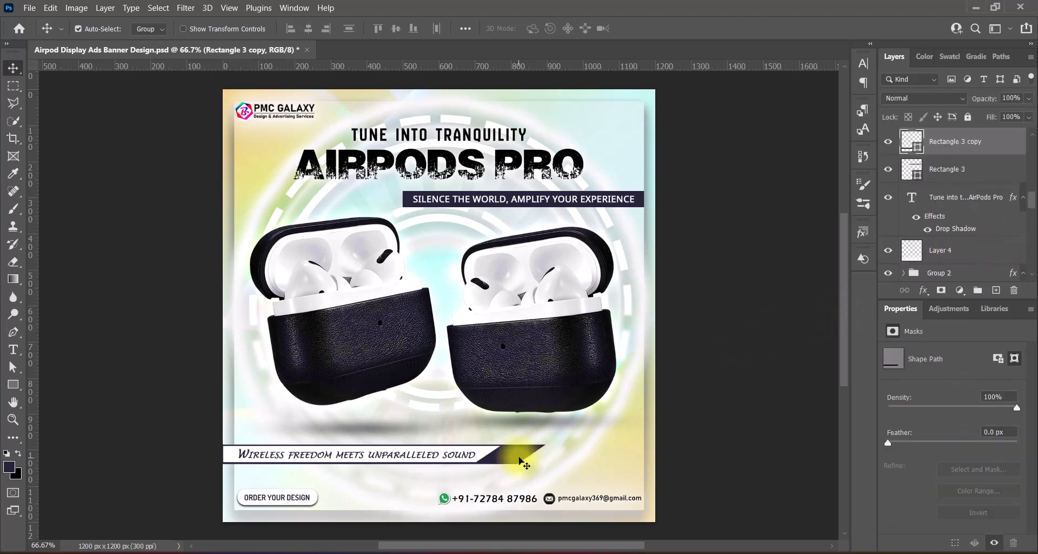
shift+click(484, 456)
shift+click(470, 455)
key(Down)
key(Down)
key(Down)
key(Down)
key(Down)
key(Down)
click(744, 474)
key(ctrl+s)
Open the layer style of the Rectangle 2 panel, apply its Drop Shadow settings and save the document
click(635, 124)
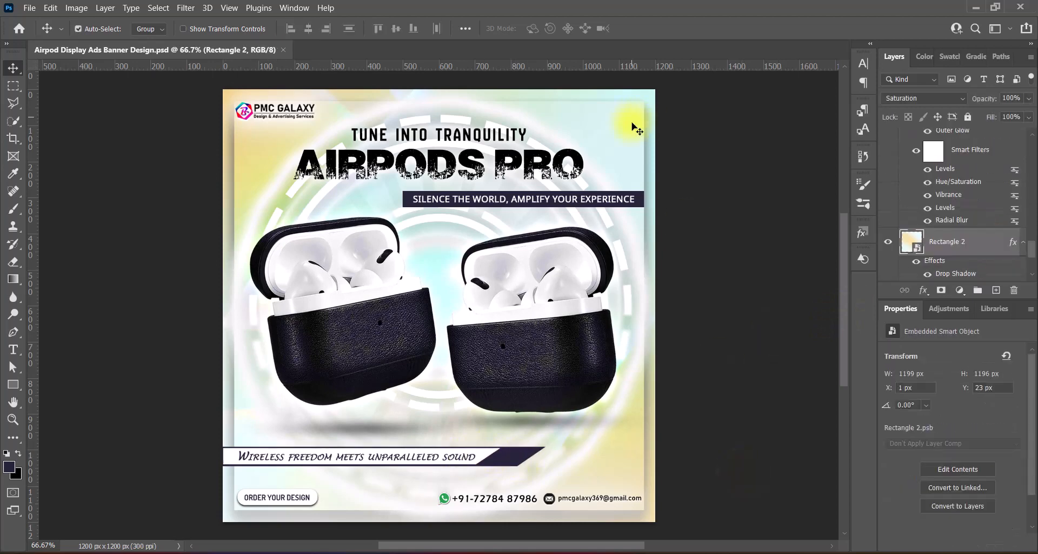
right_click(914, 239)
click(904, 247)
click(568, 285)
click(959, 54)
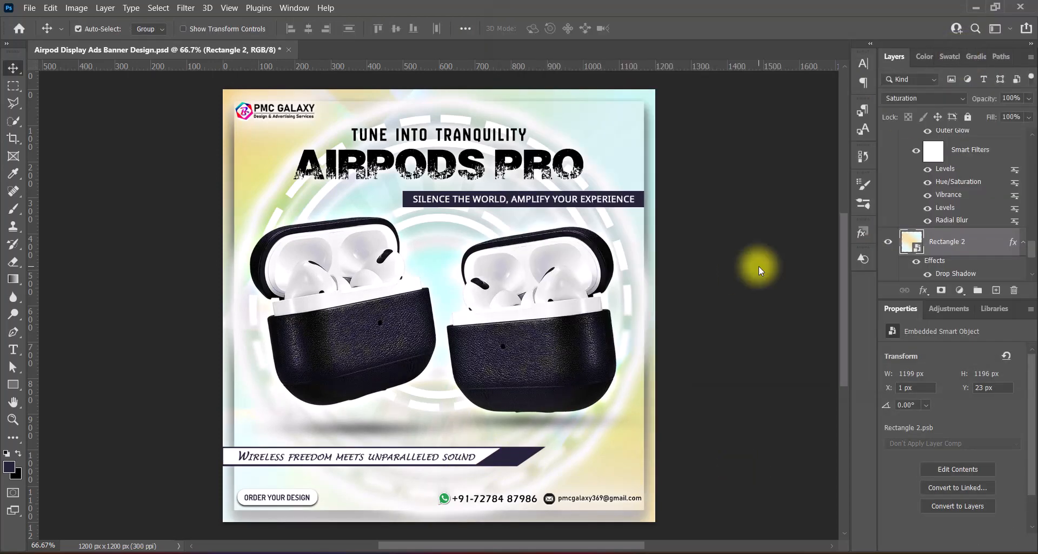
key(ctrl)
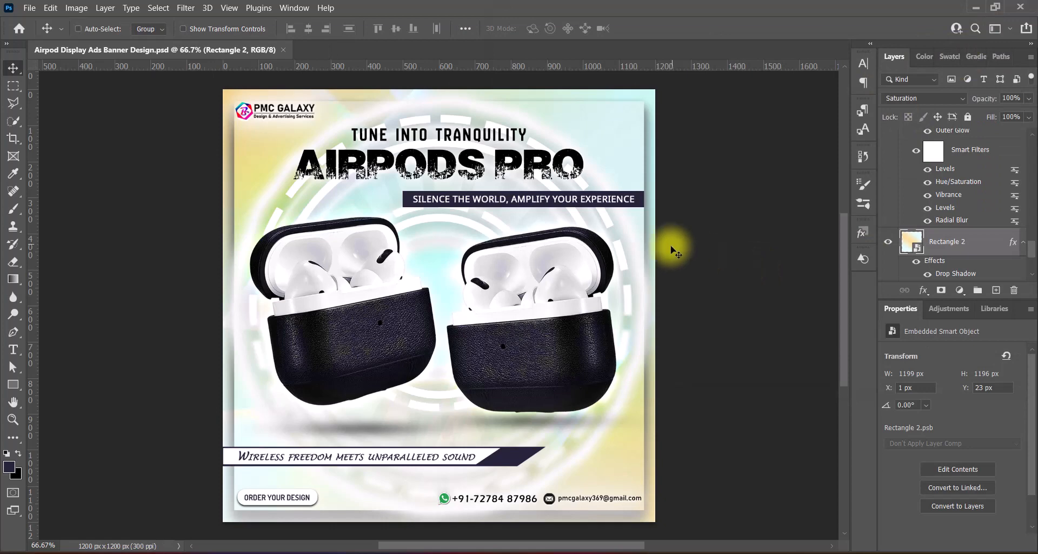
Examine the finished banner's overall layout and details at several zoom levels
scroll(534, 269, down, 2)
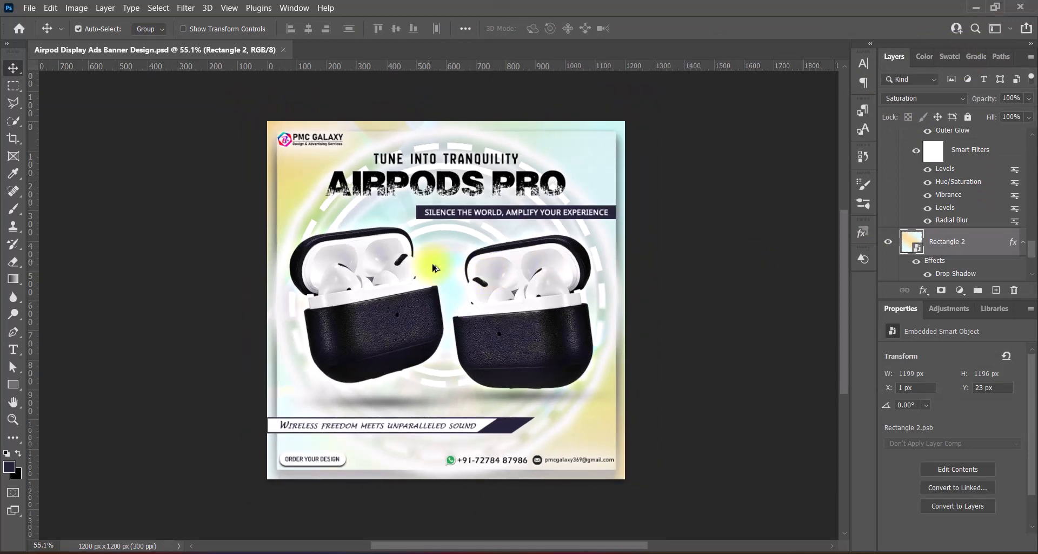
scroll(436, 267, up, 1)
scroll(435, 268, down, 1)
scroll(435, 268, up, 1)
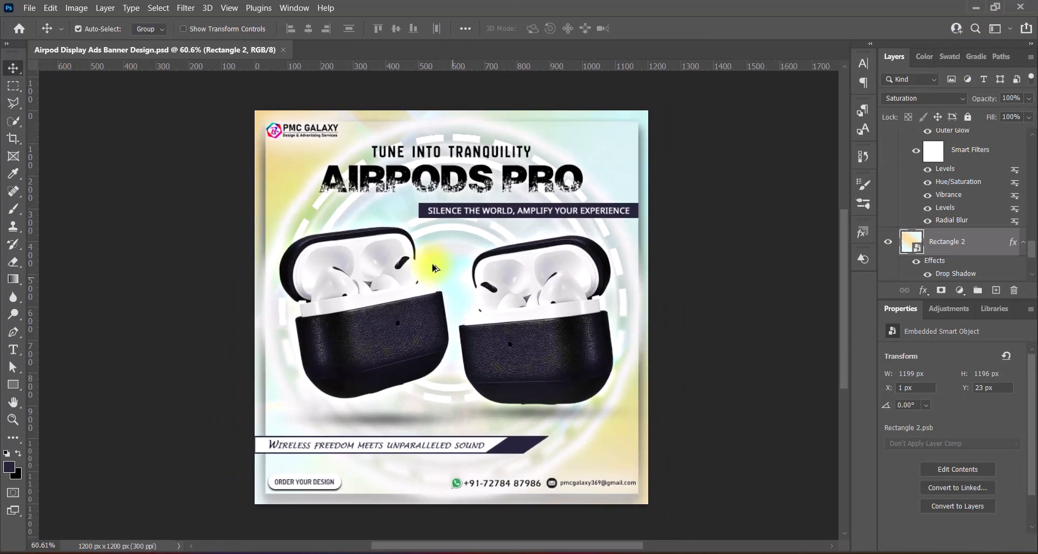
scroll(435, 268, down, 1)
scroll(435, 267, up, 3)
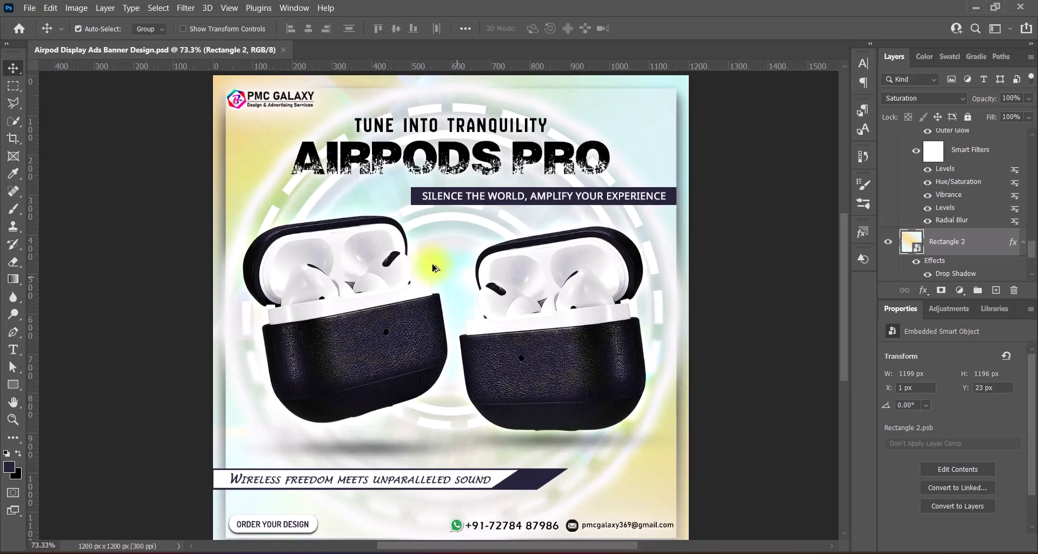
scroll(435, 268, down, 1)
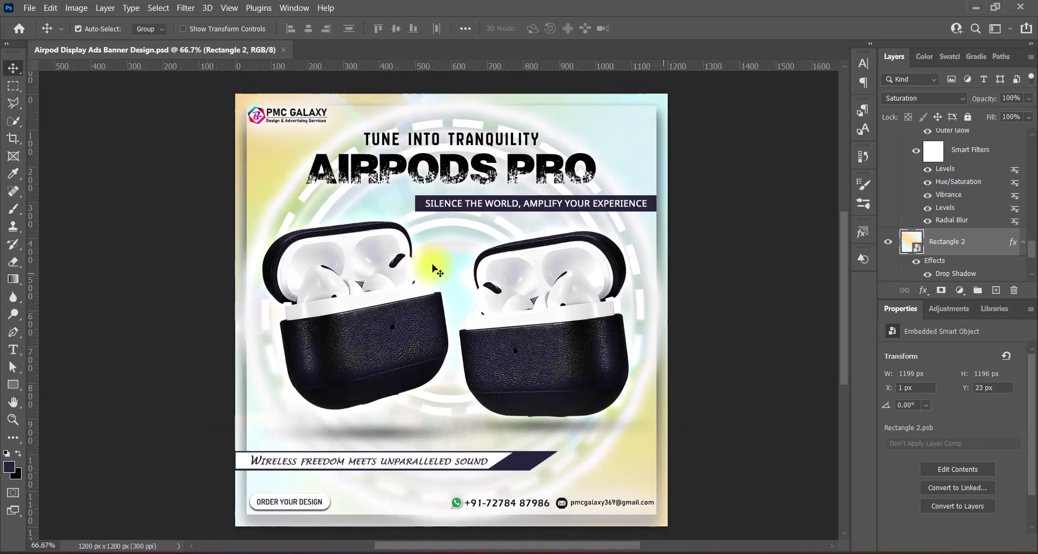